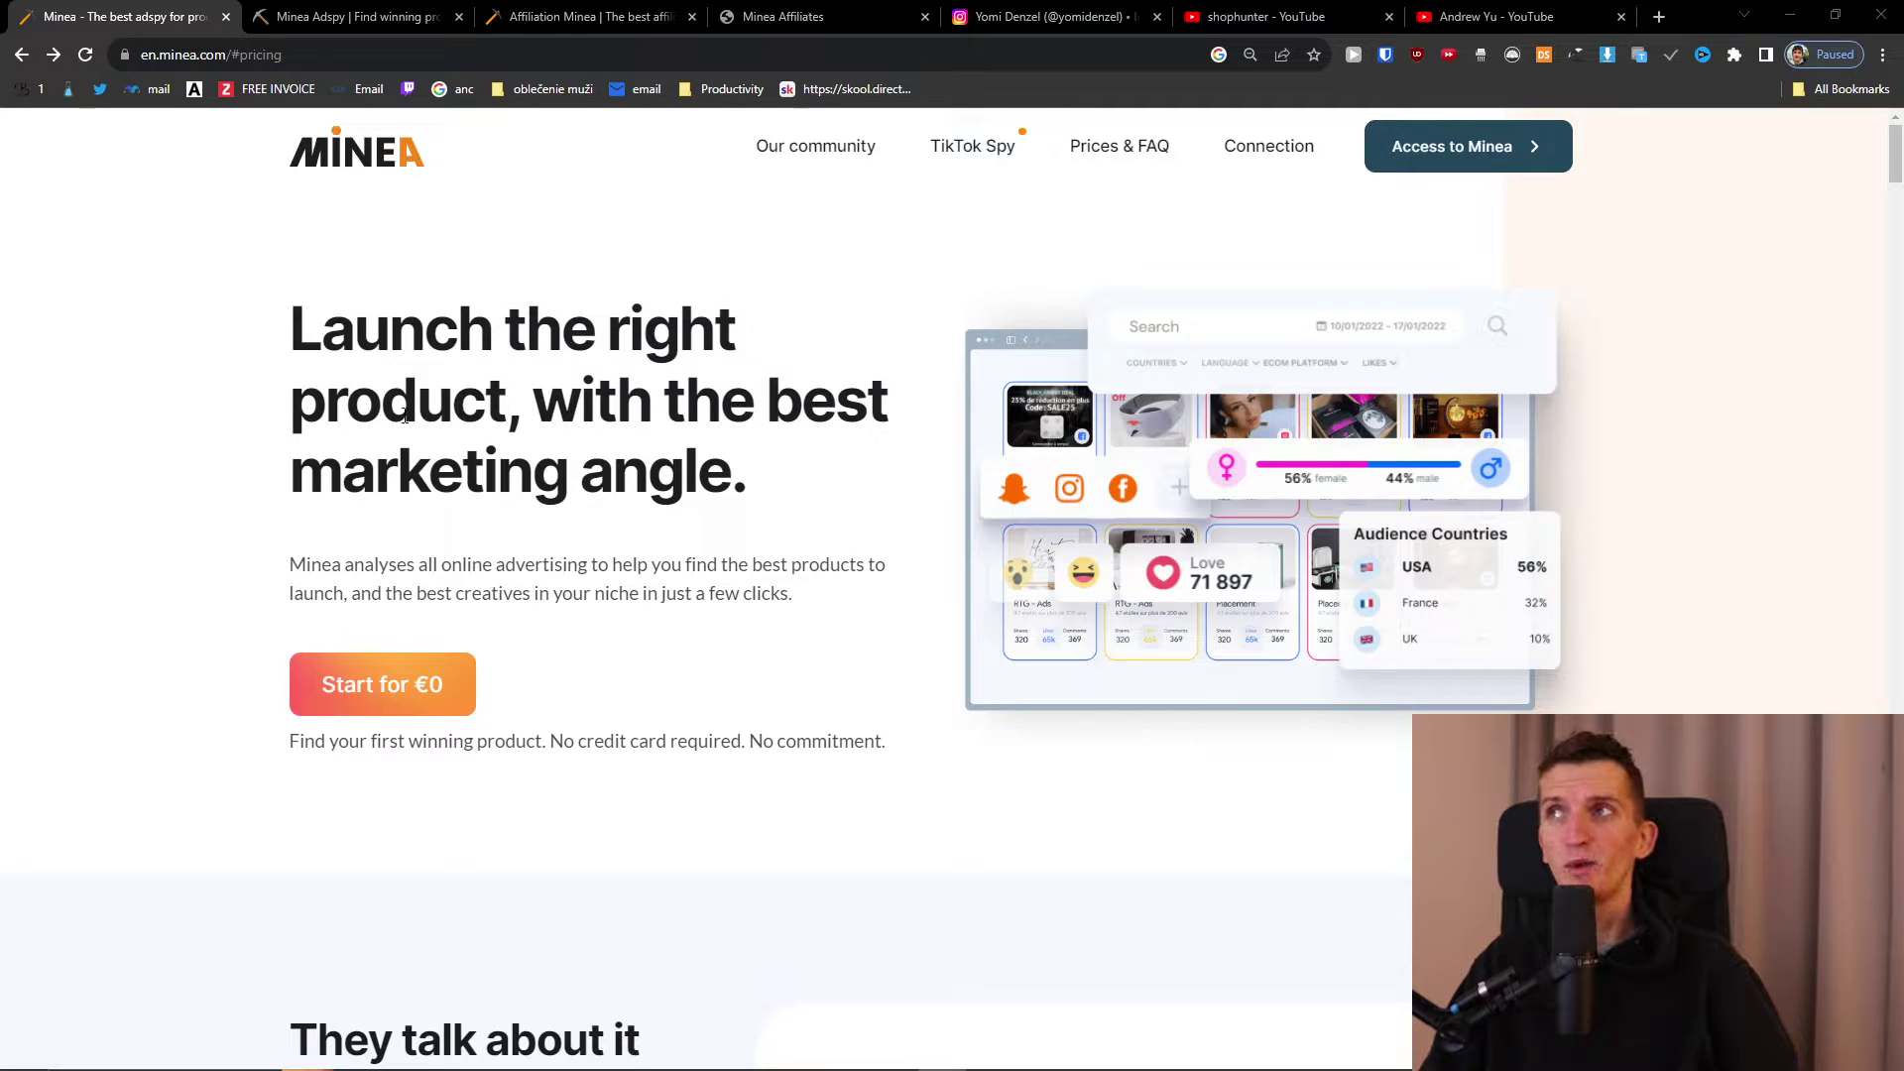
- Scroll the Minea landing page down to the Lite, Starter and Premium pricing table
scroll(747, 587, down, 20)
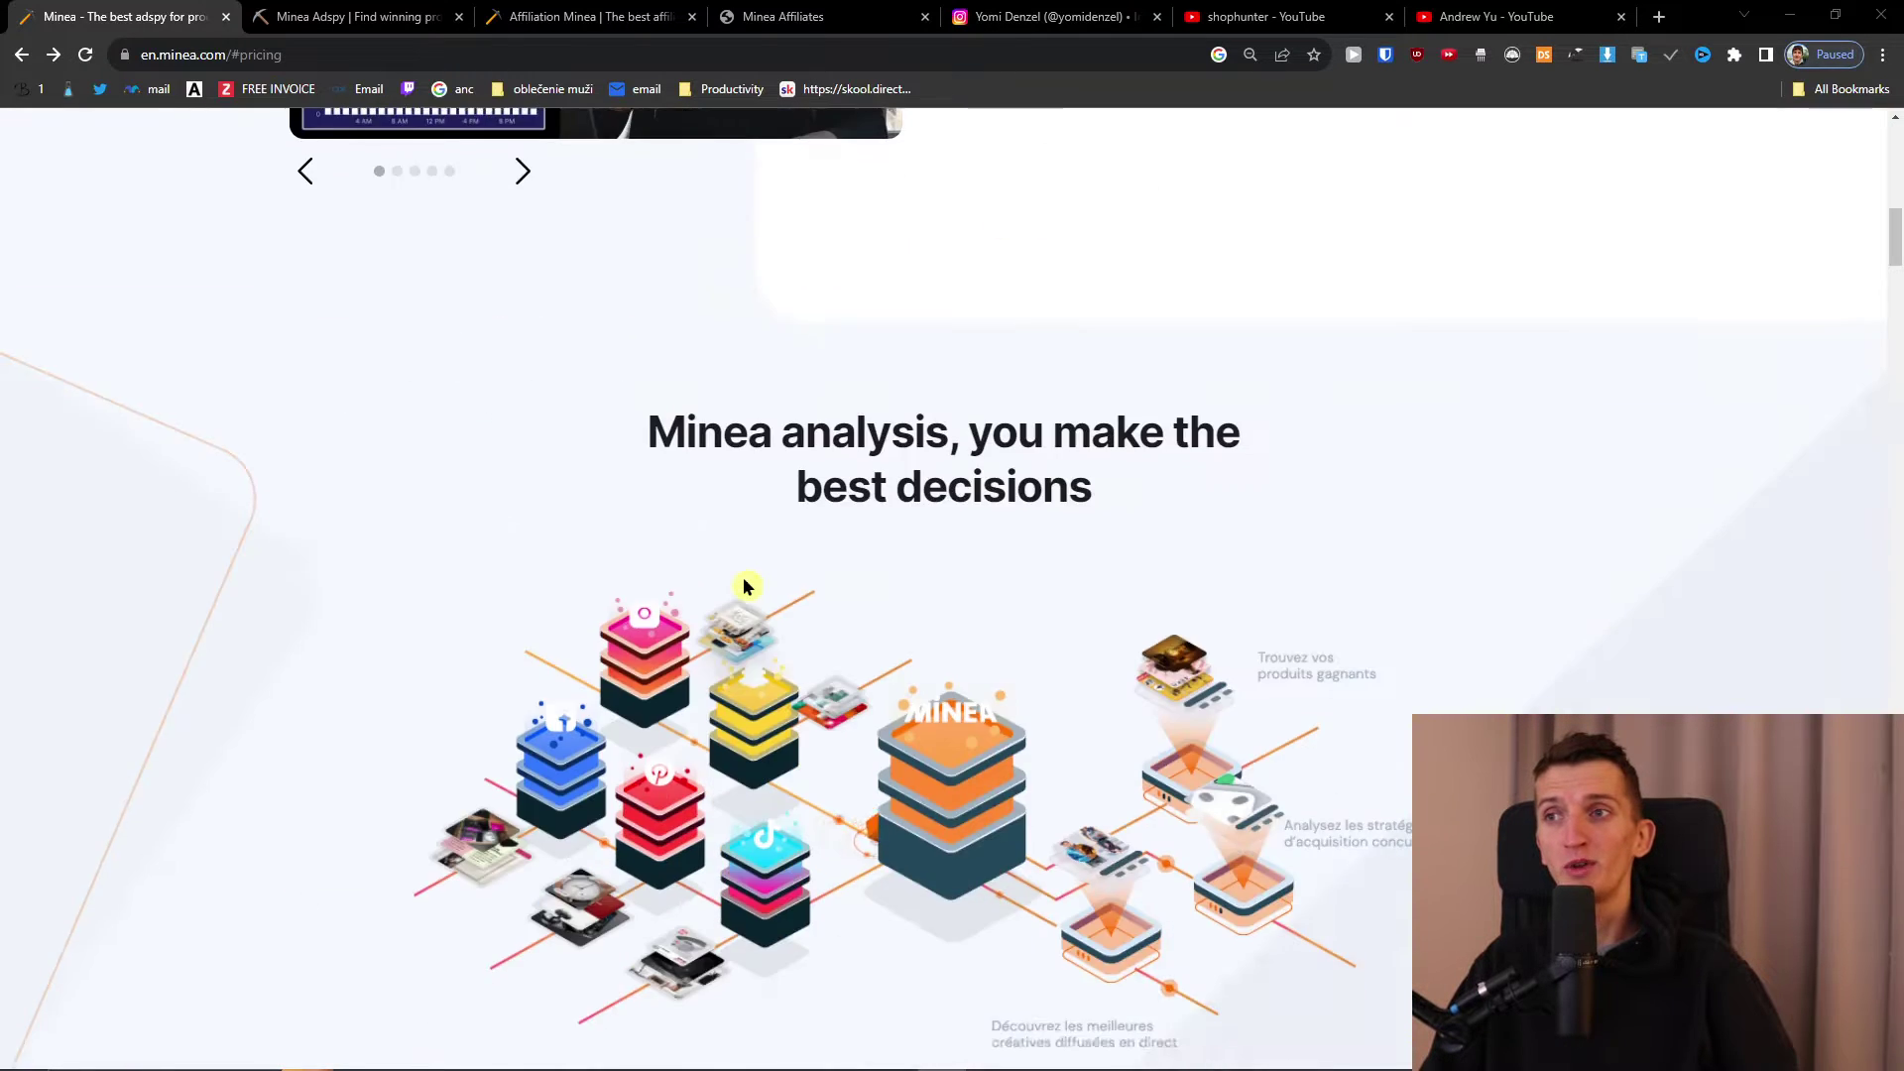
scroll(747, 586, down, 20)
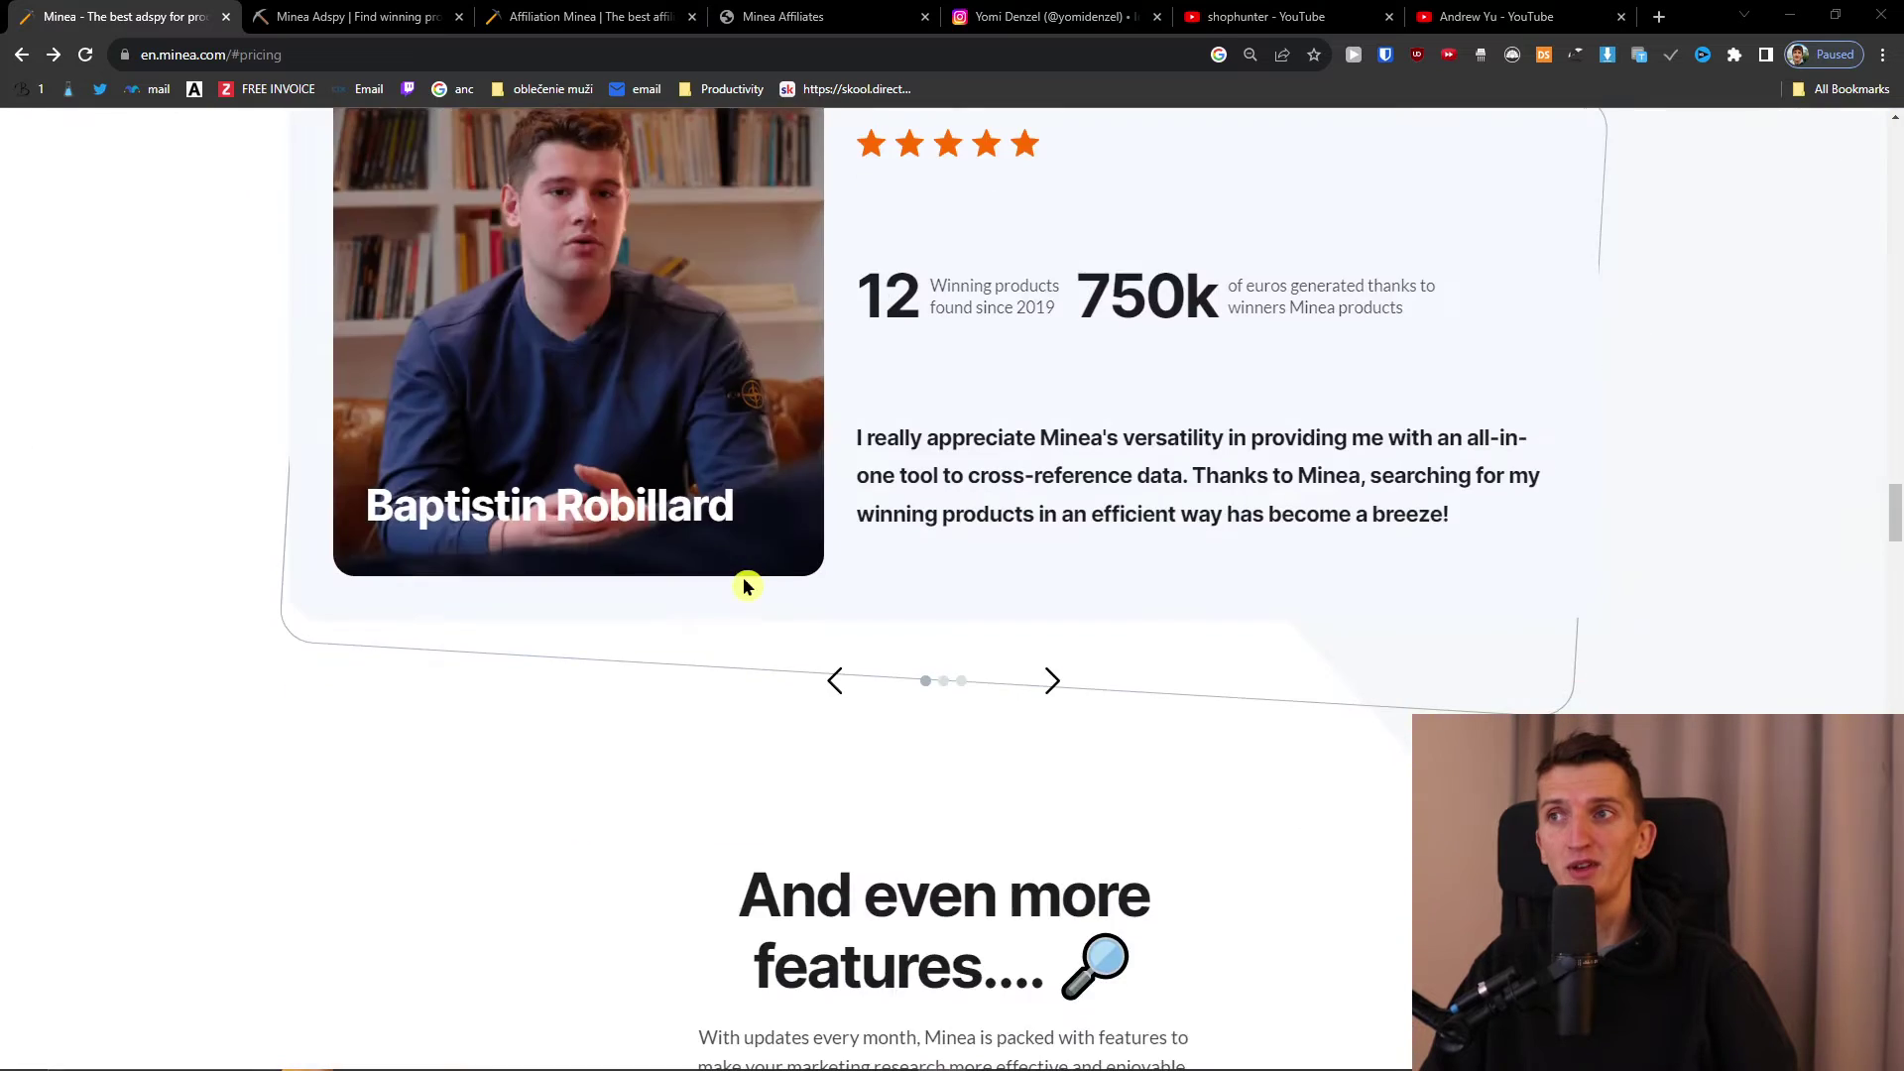
scroll(747, 586, down, 20)
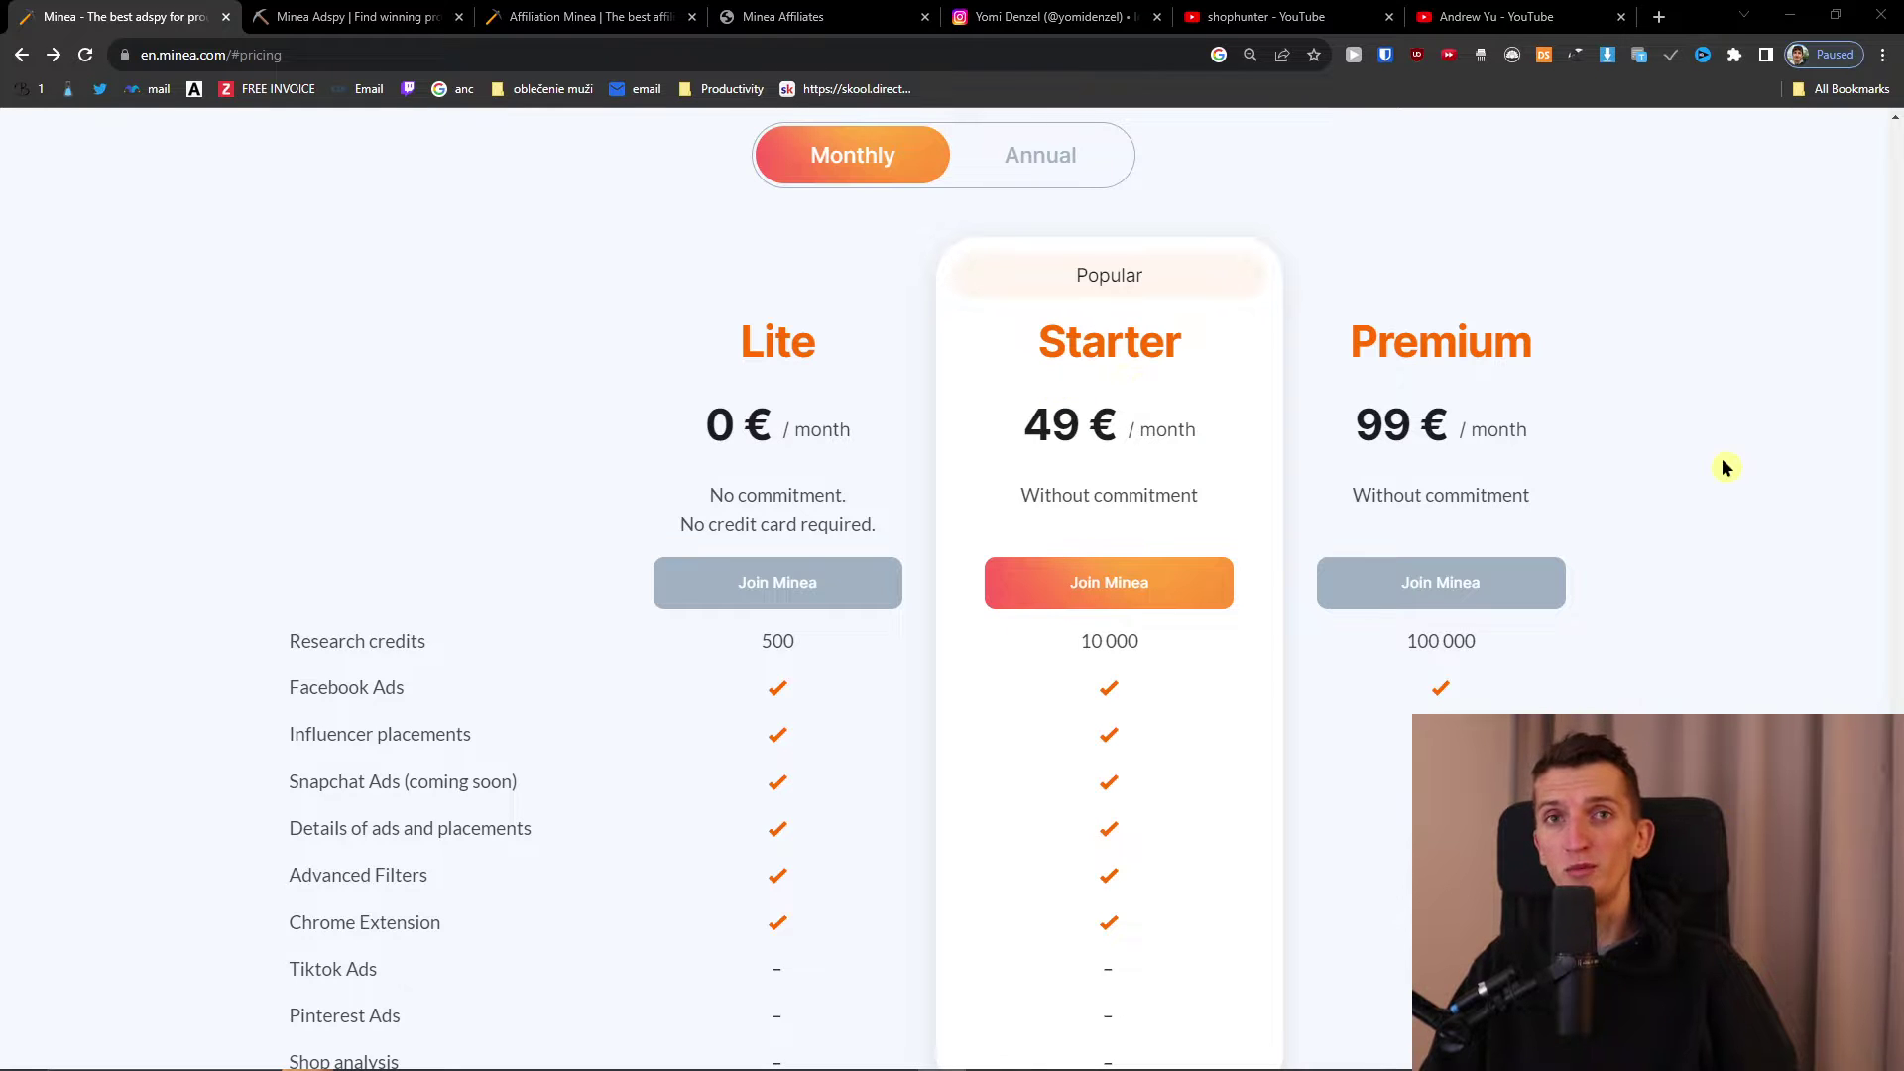
scroll(1686, 468, down, 2)
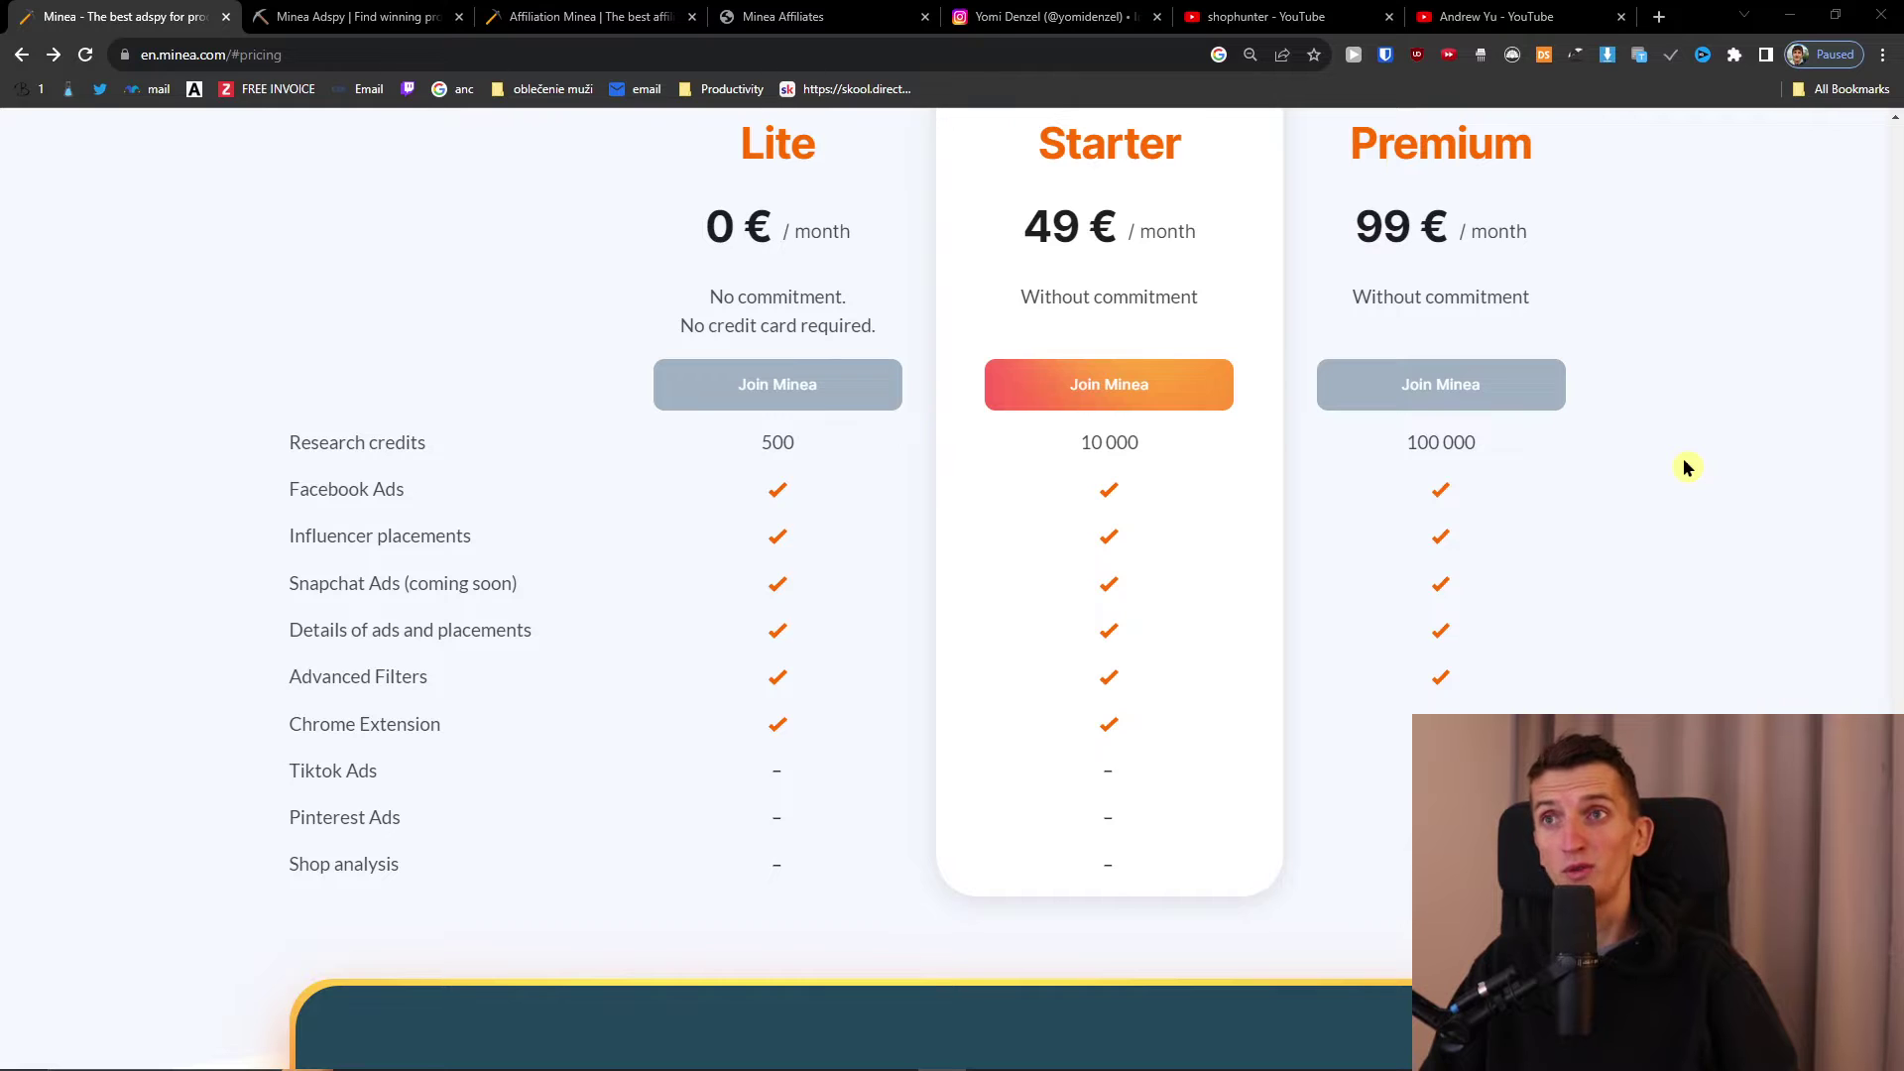
scroll(1687, 467, up, 2)
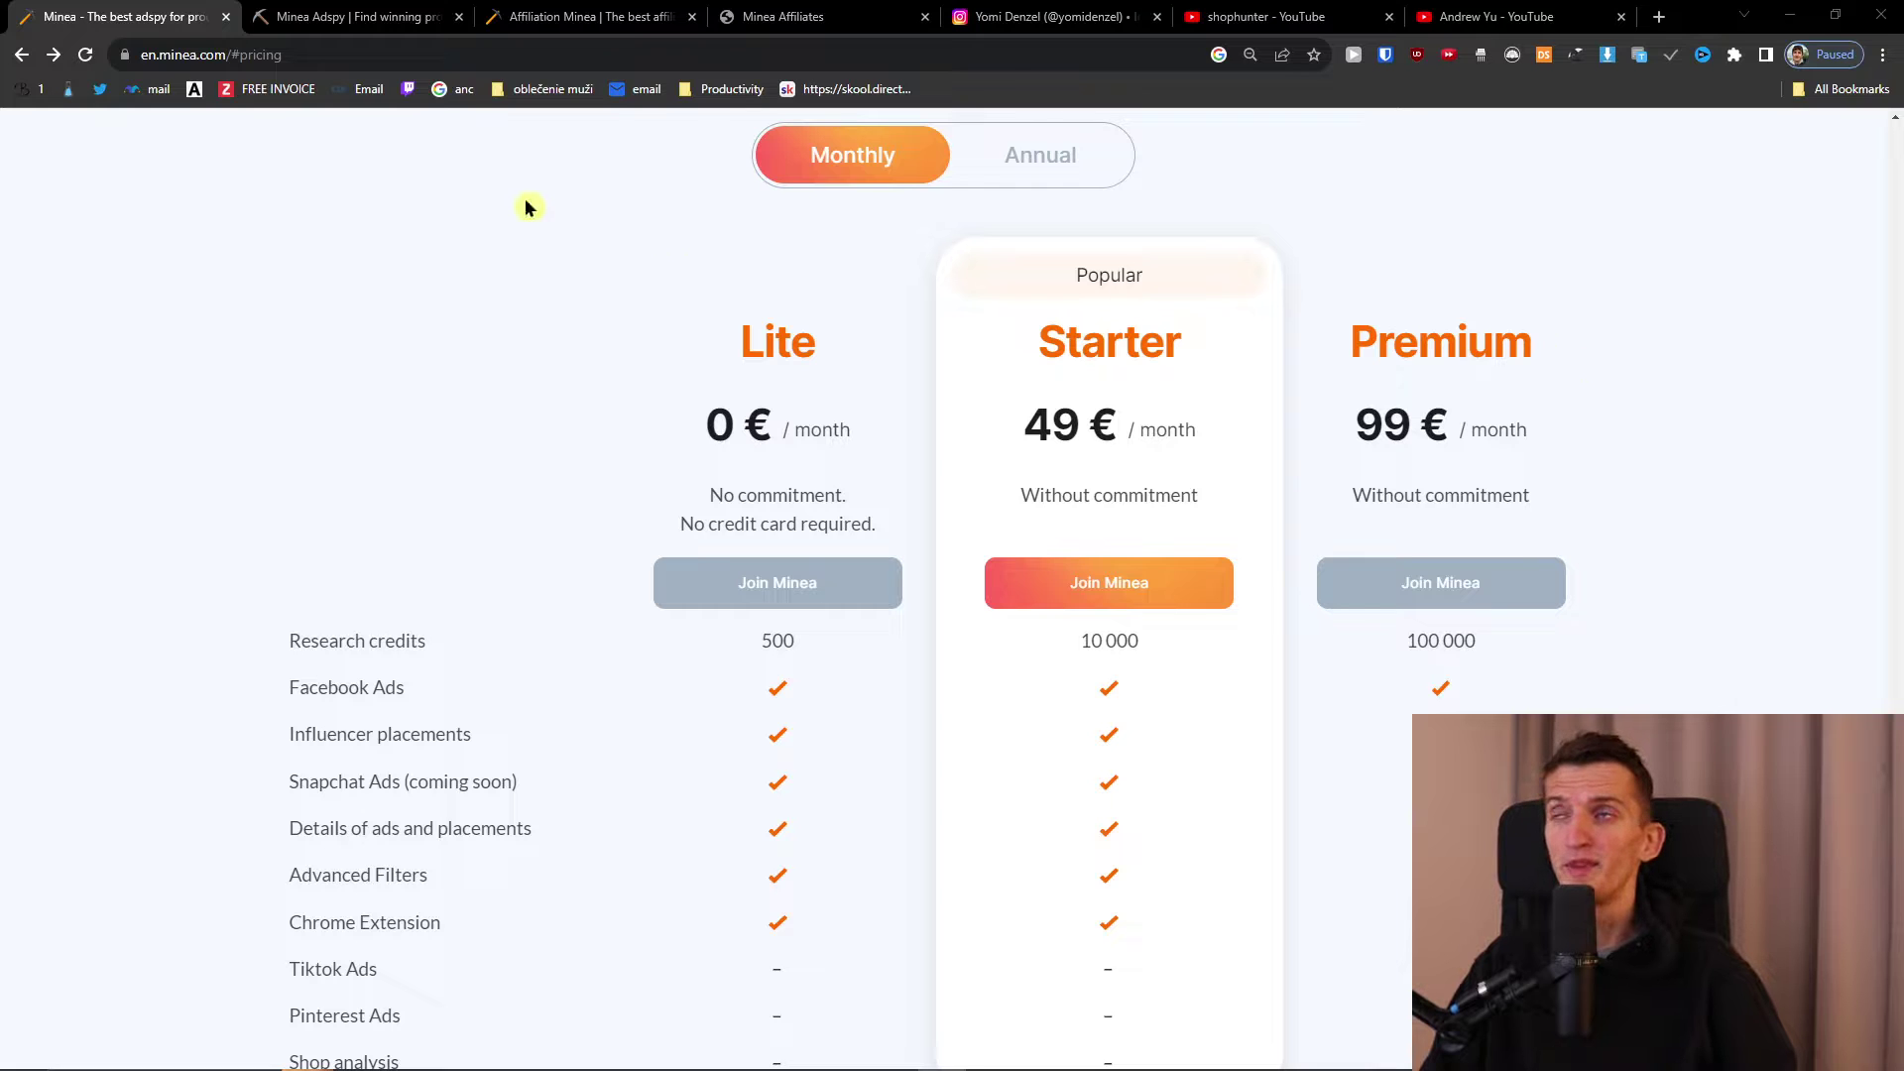
- In the Minea Adspy tab, open Dashboard and scroll to the Top 10 winning products
mouse_move(349, 24)
click(349, 23)
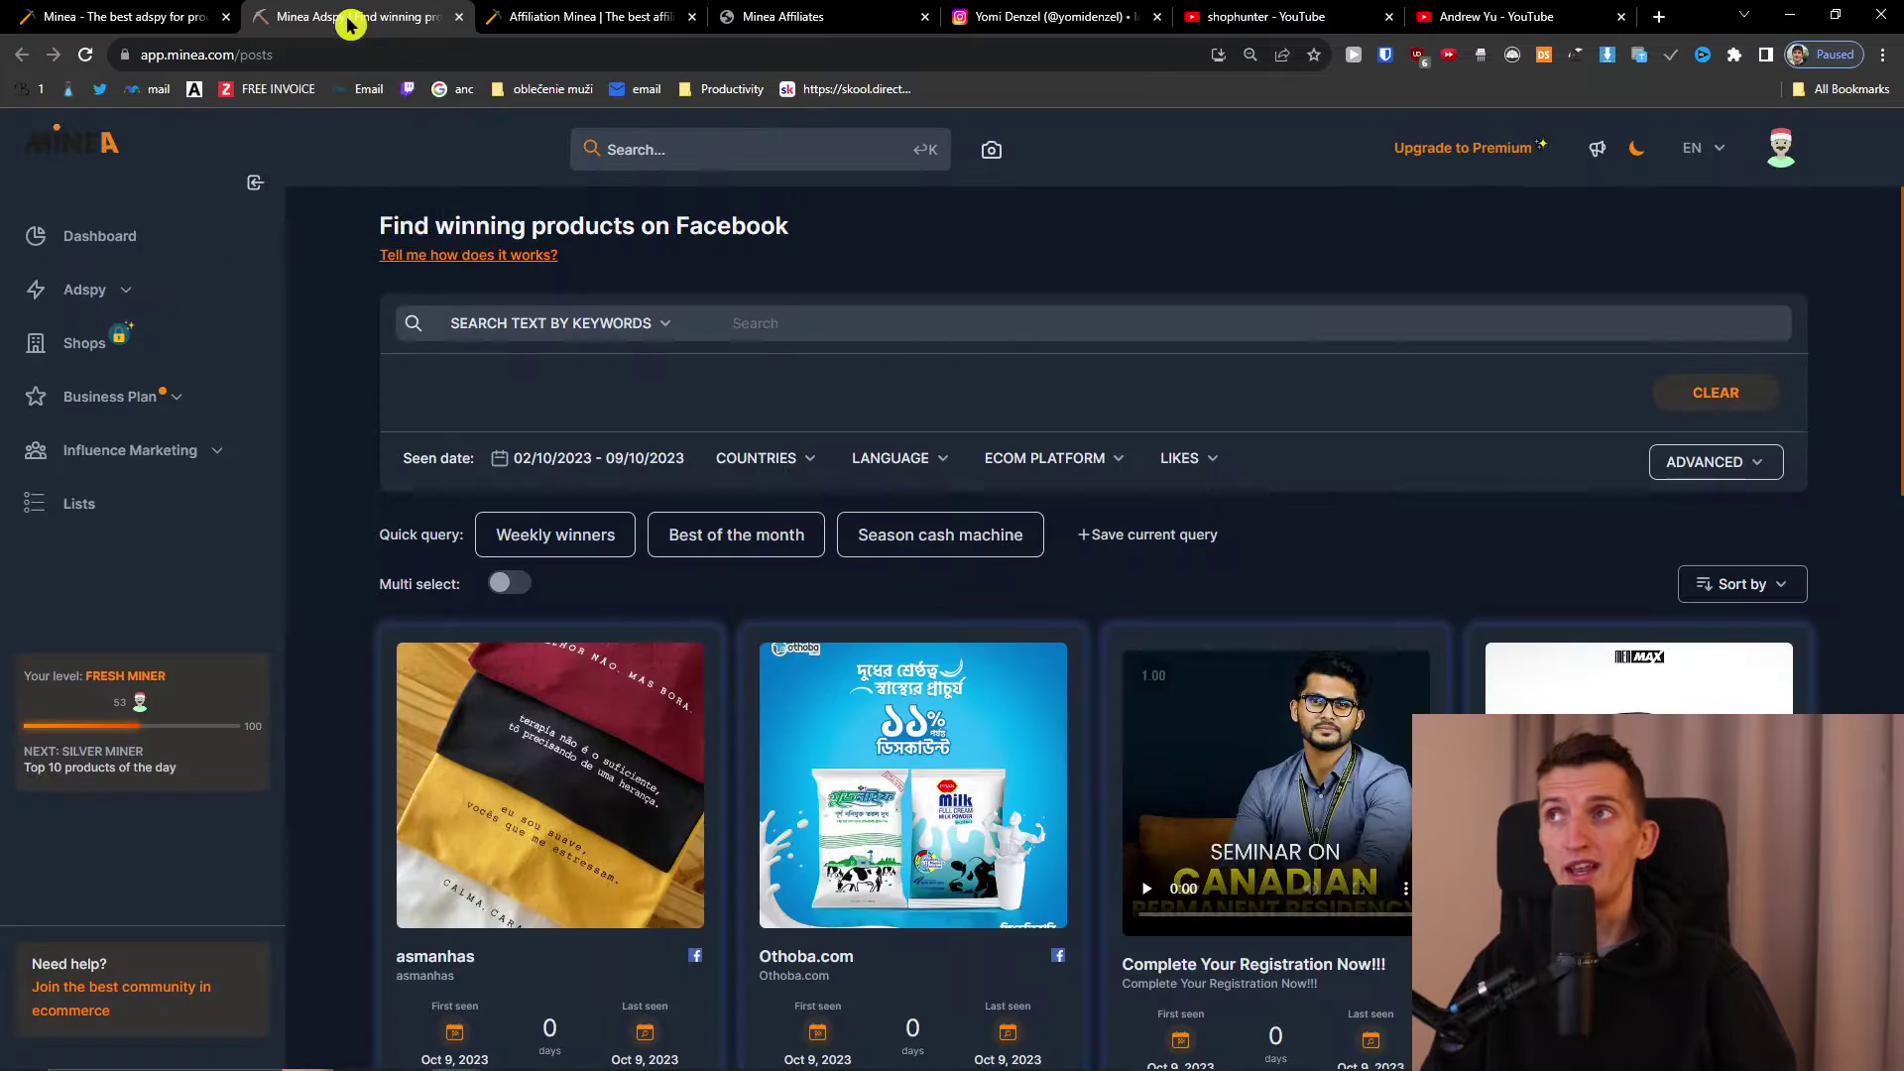
click(85, 243)
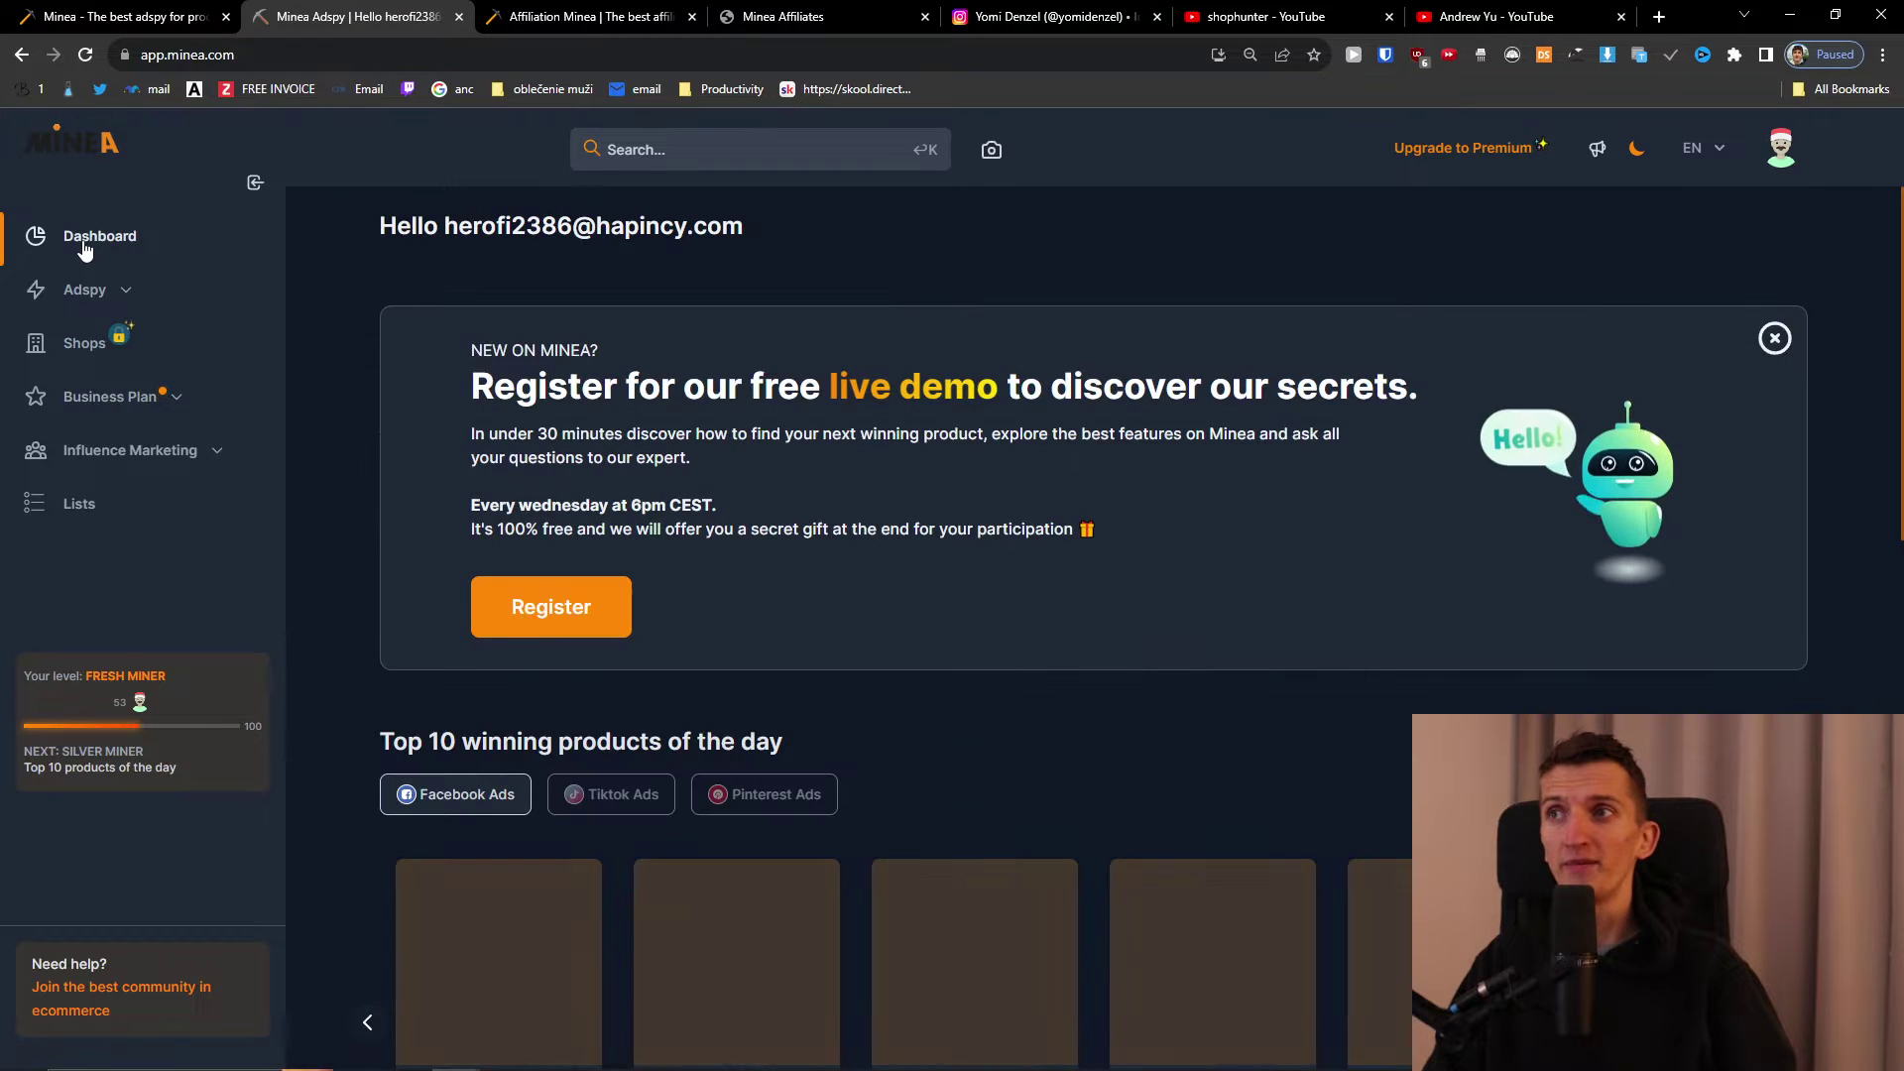
scroll(302, 425, down, 2)
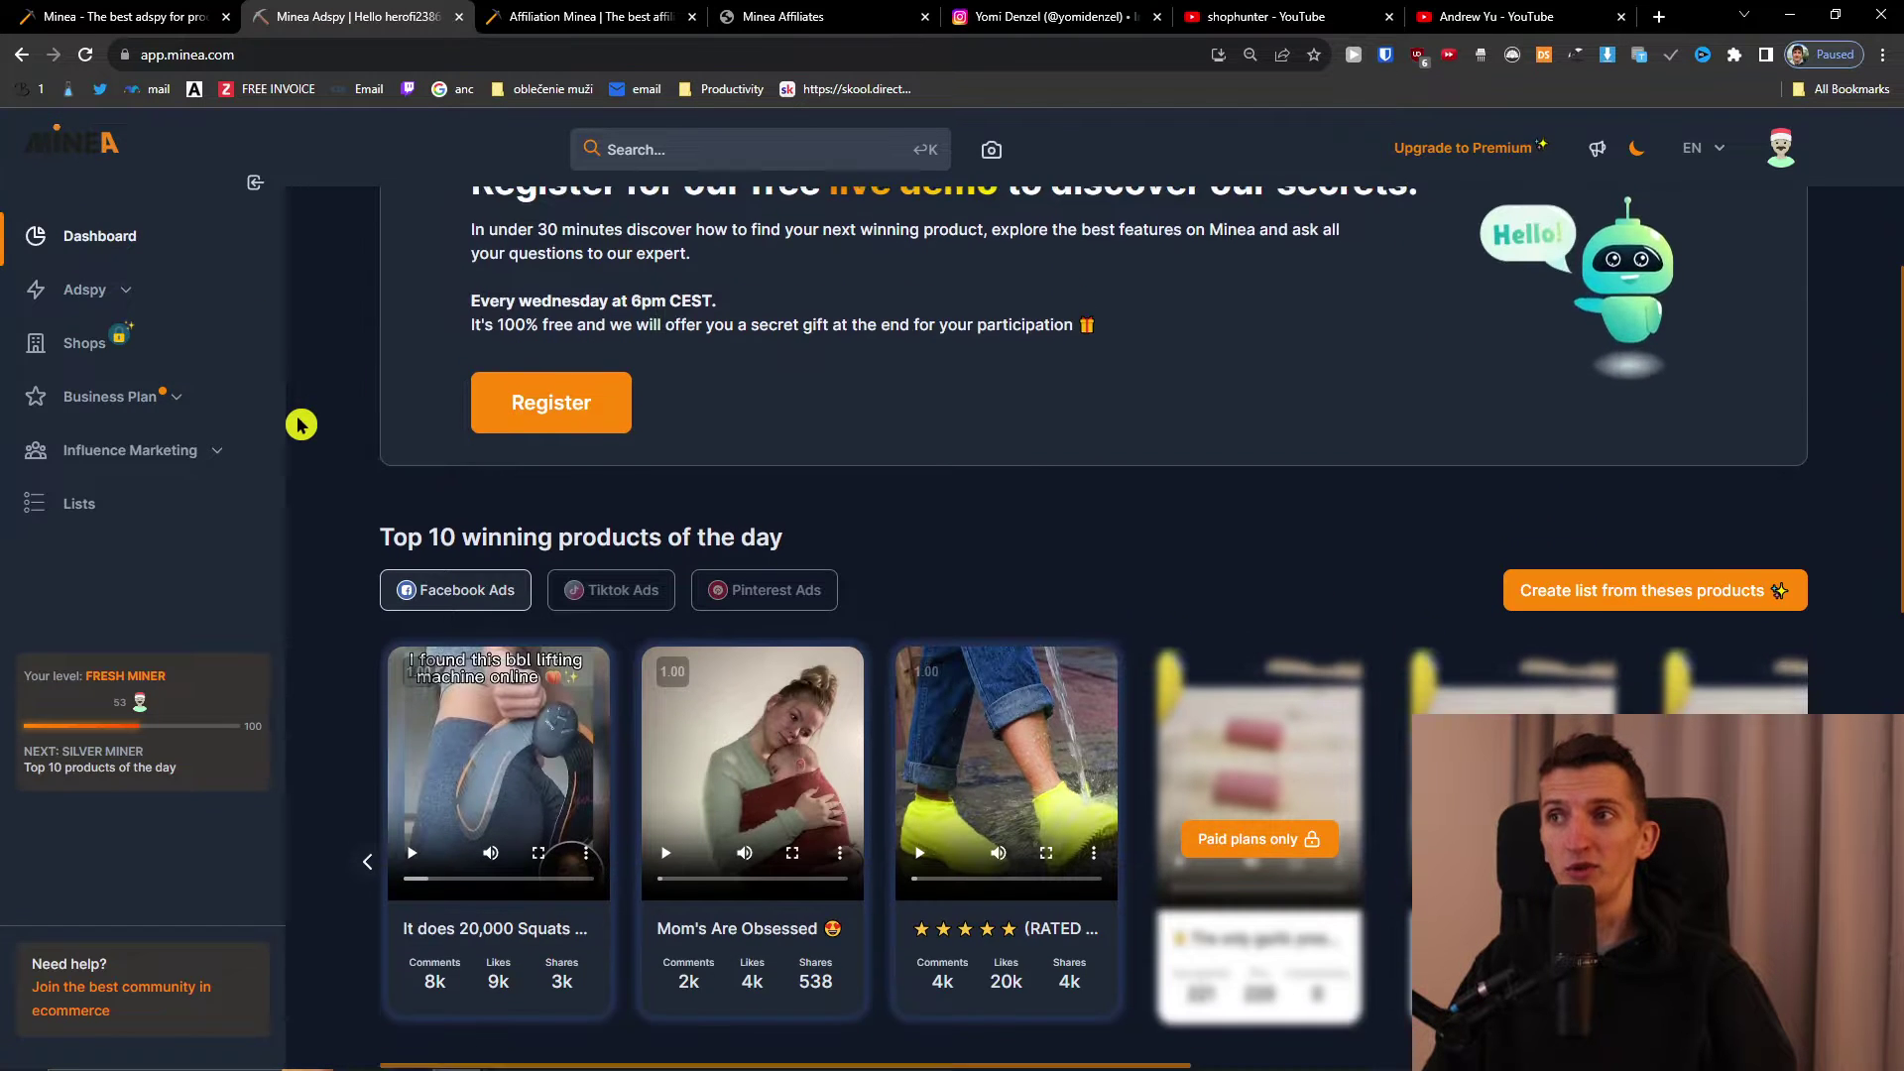
scroll(296, 425, down, 2)
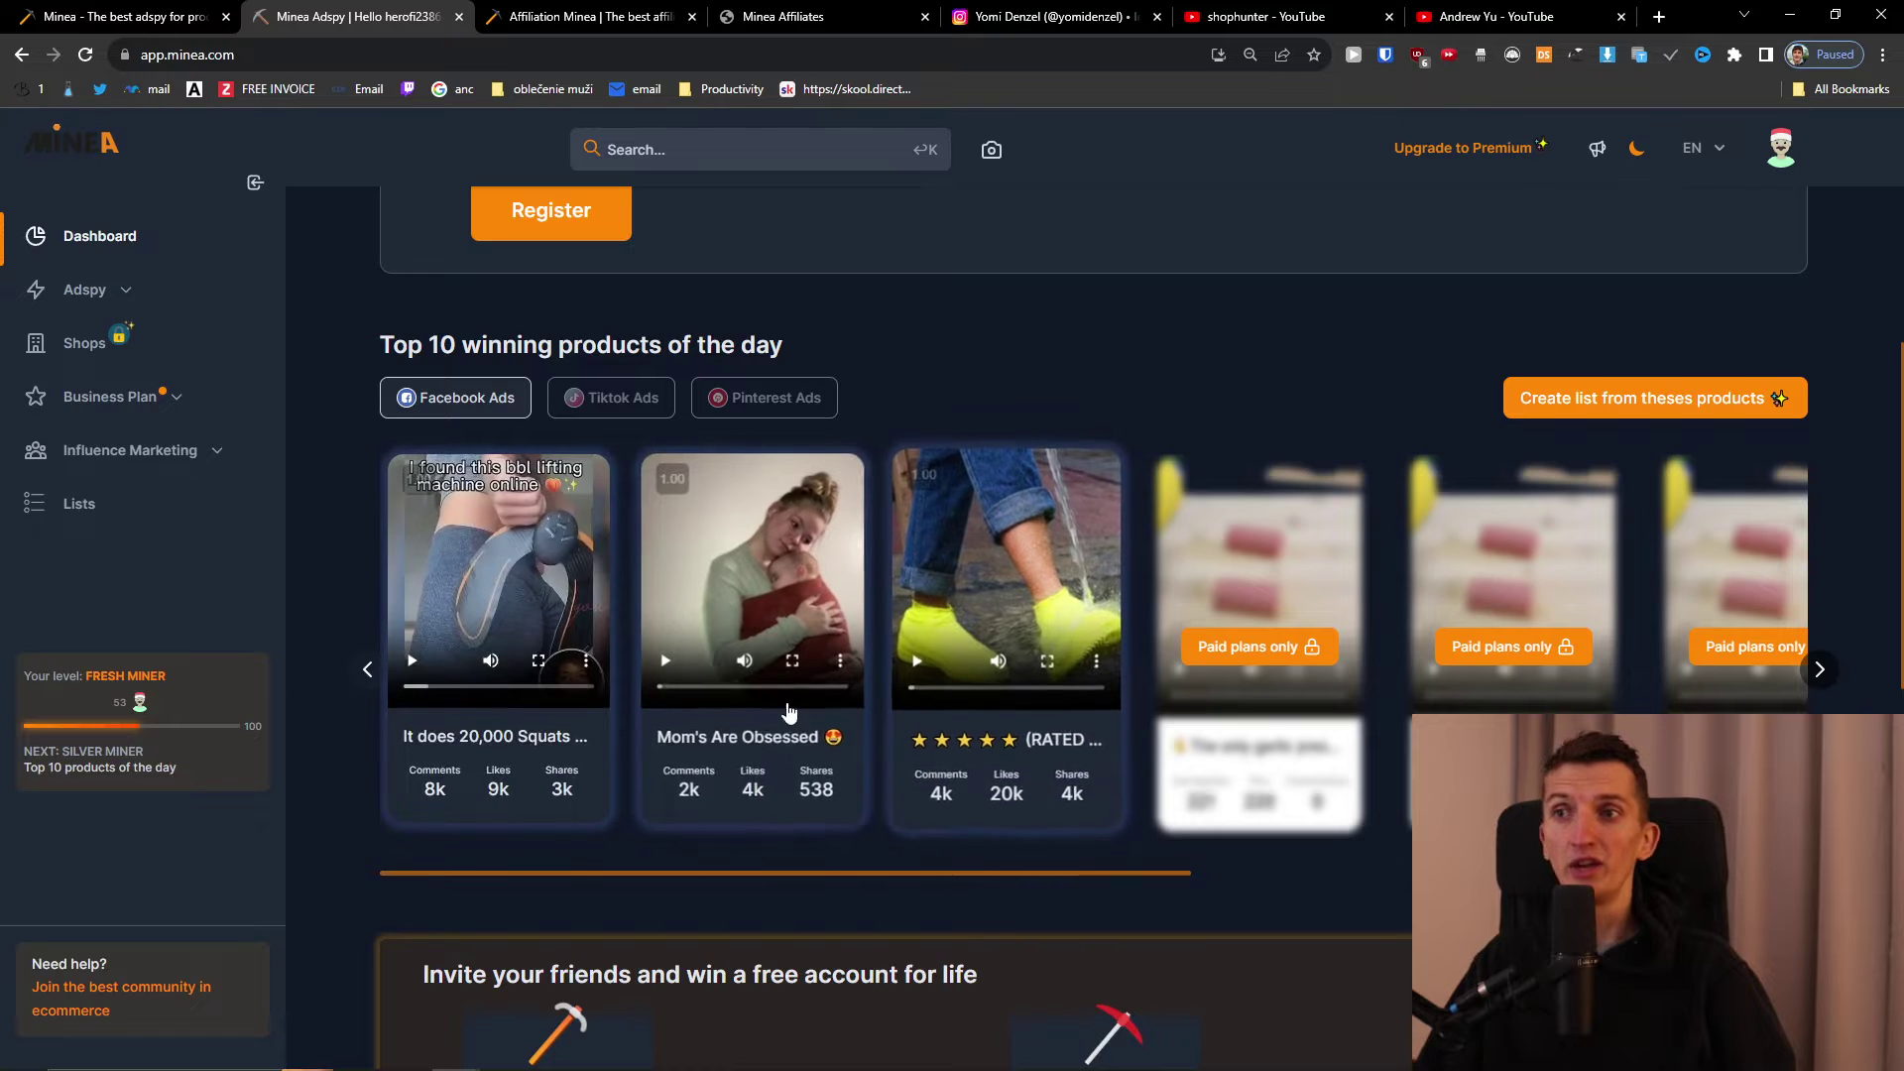
- Open the Mom's Are Obsessed ad analysis in a new tab and scroll through it
middle_click(783, 751)
click(501, 16)
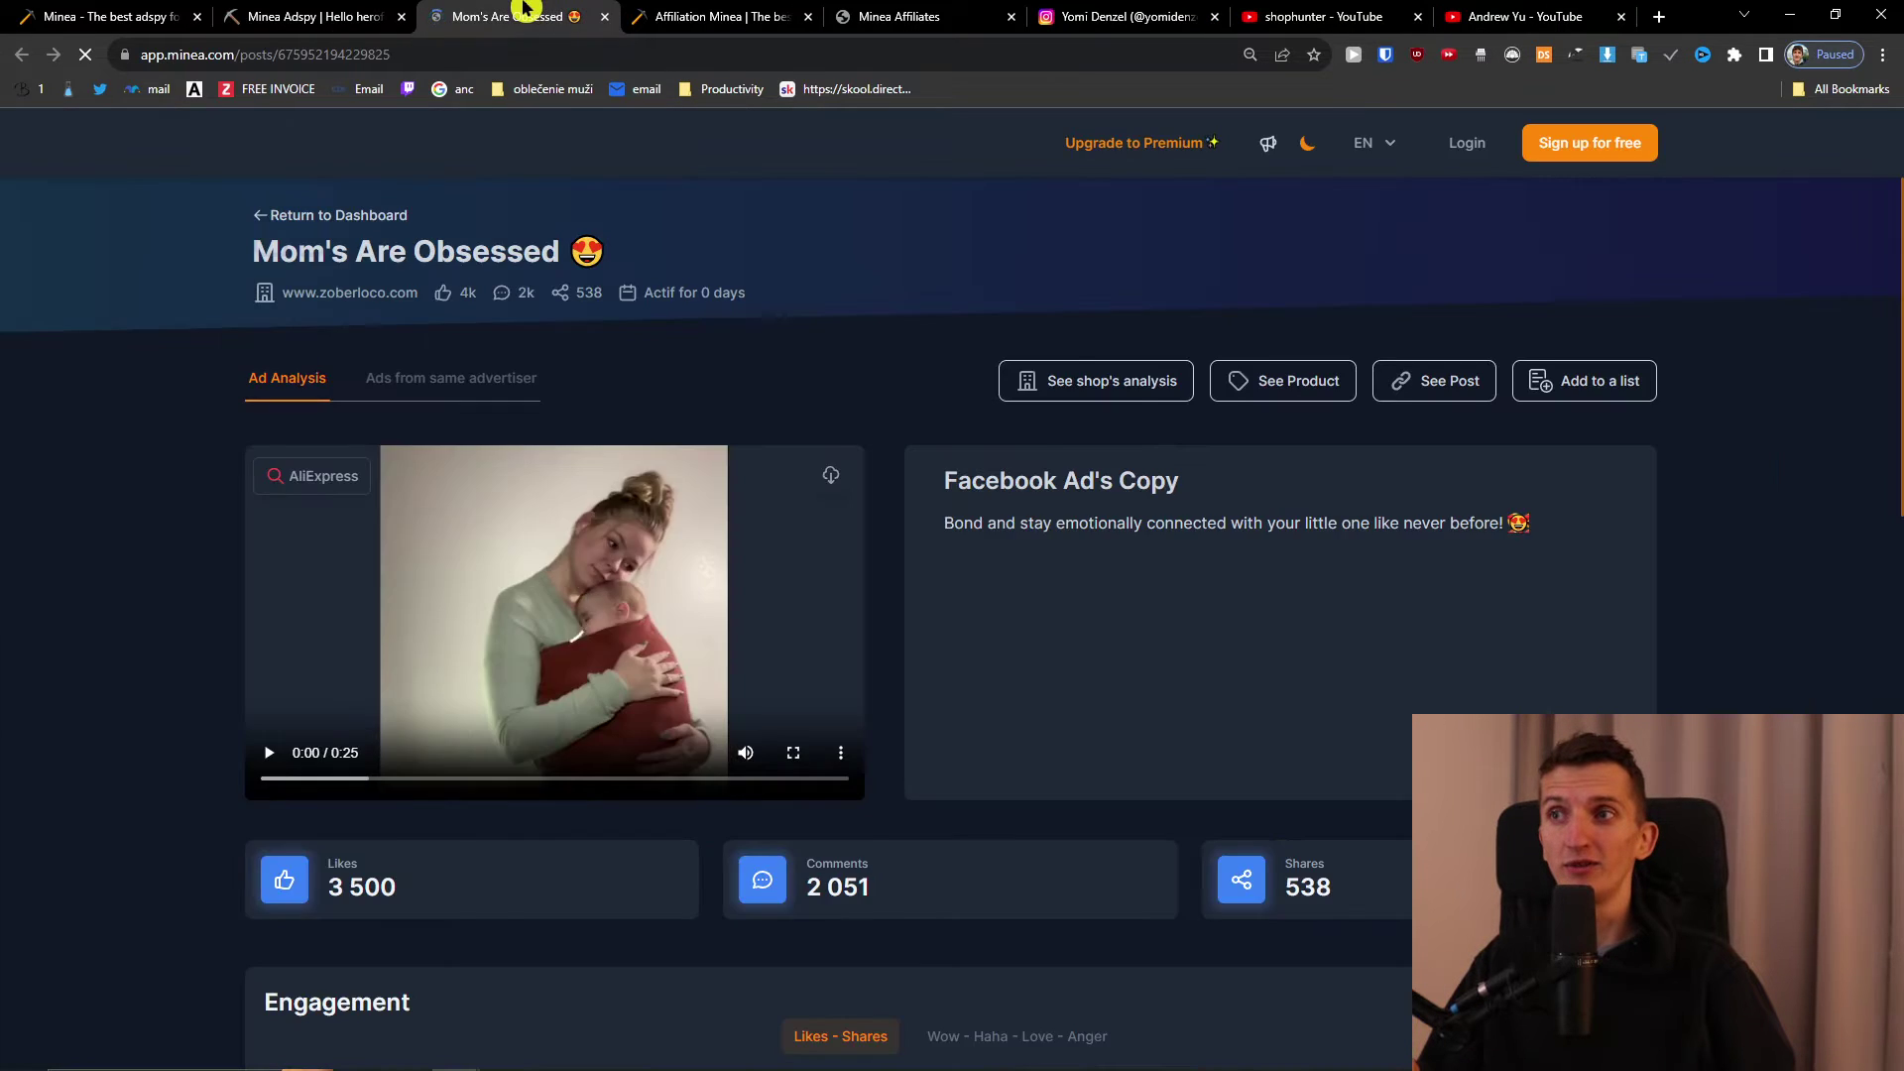
scroll(363, 464, down, 2)
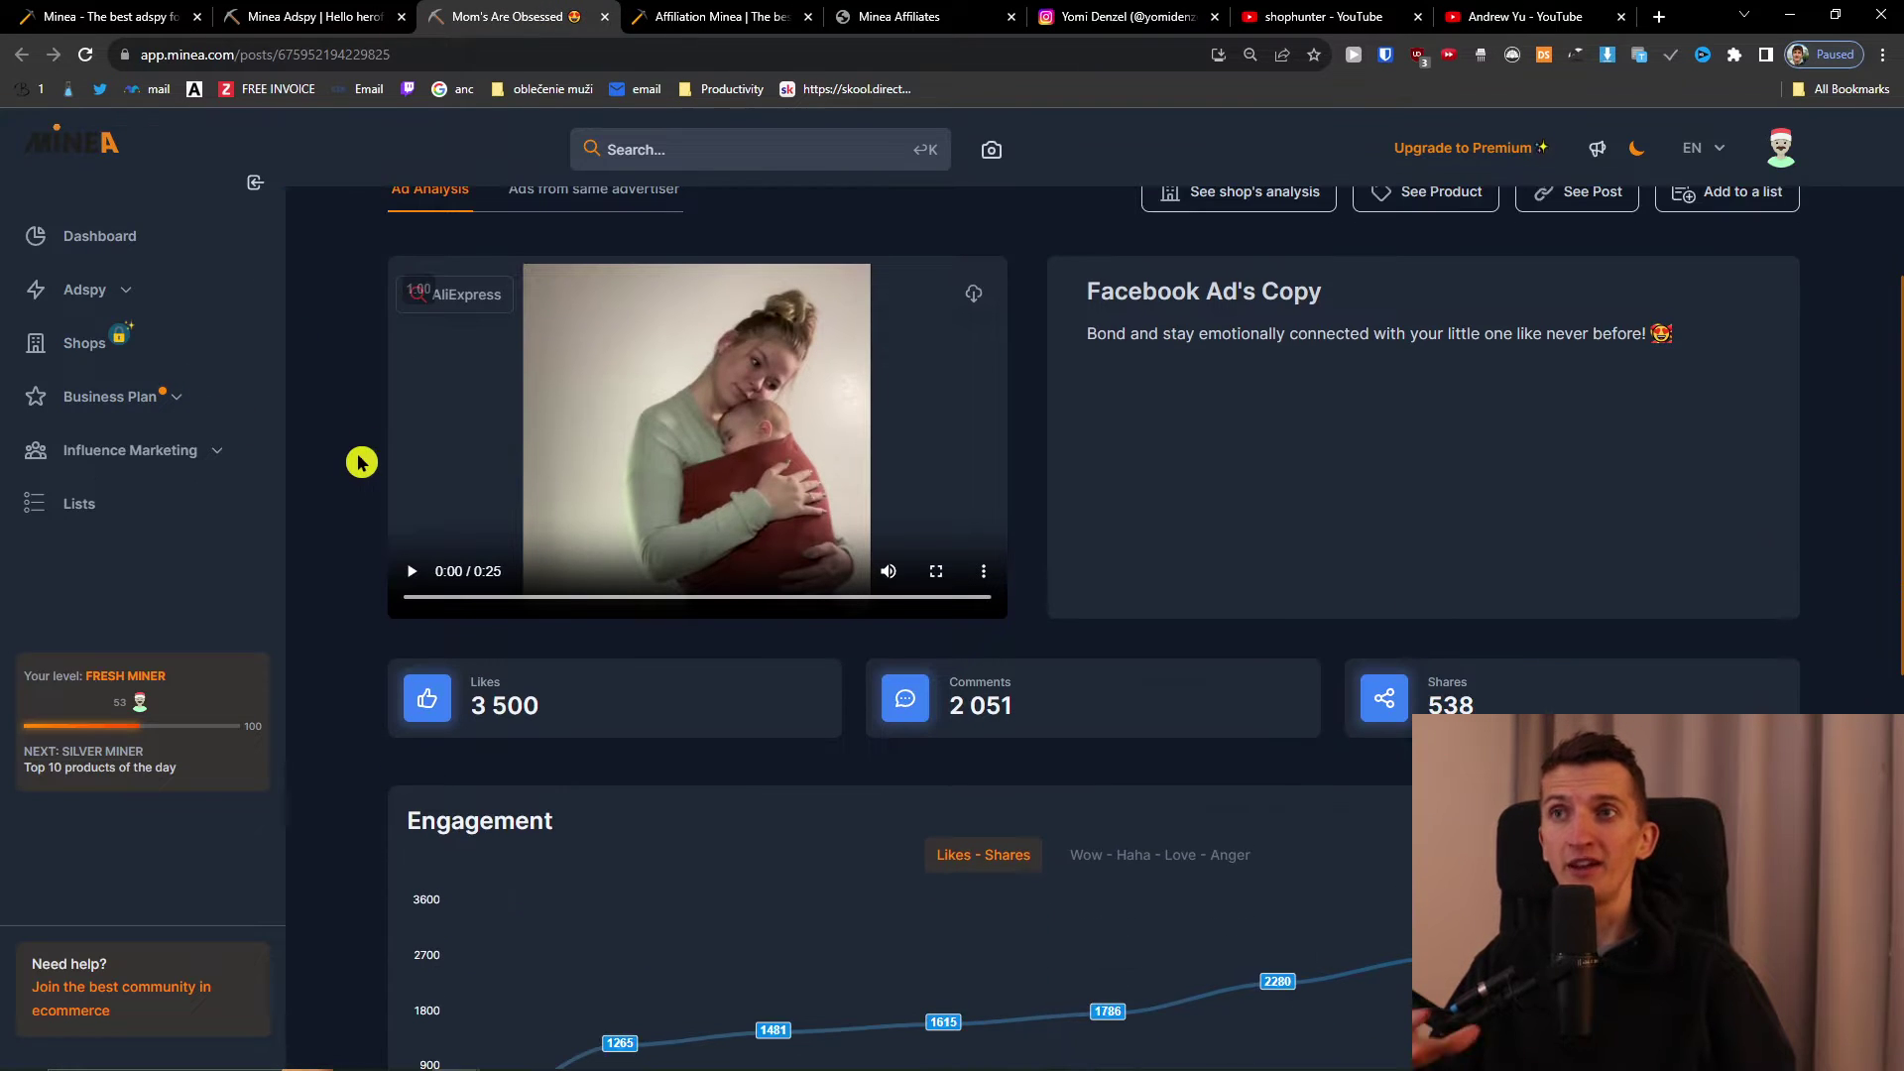
scroll(917, 688, down, 2)
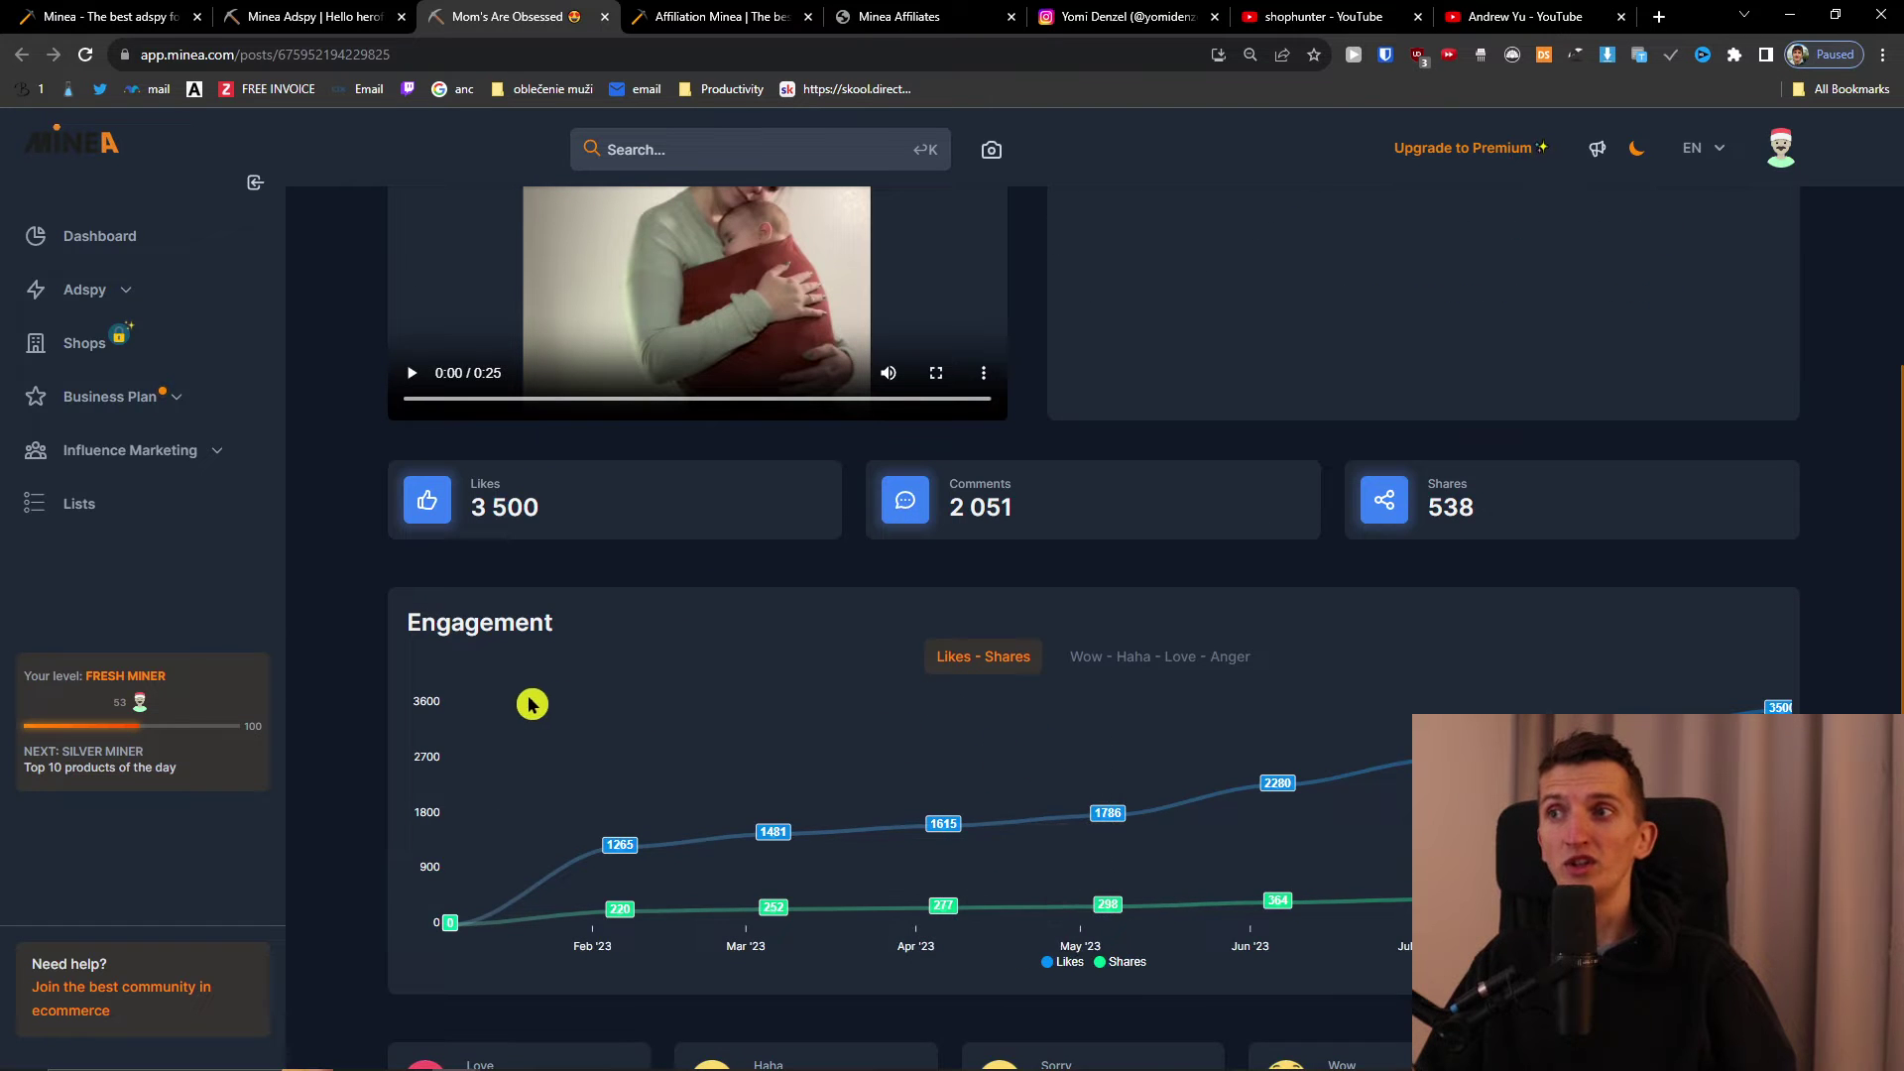
scroll(529, 701, up, 2)
scroll(1157, 638, up, 2)
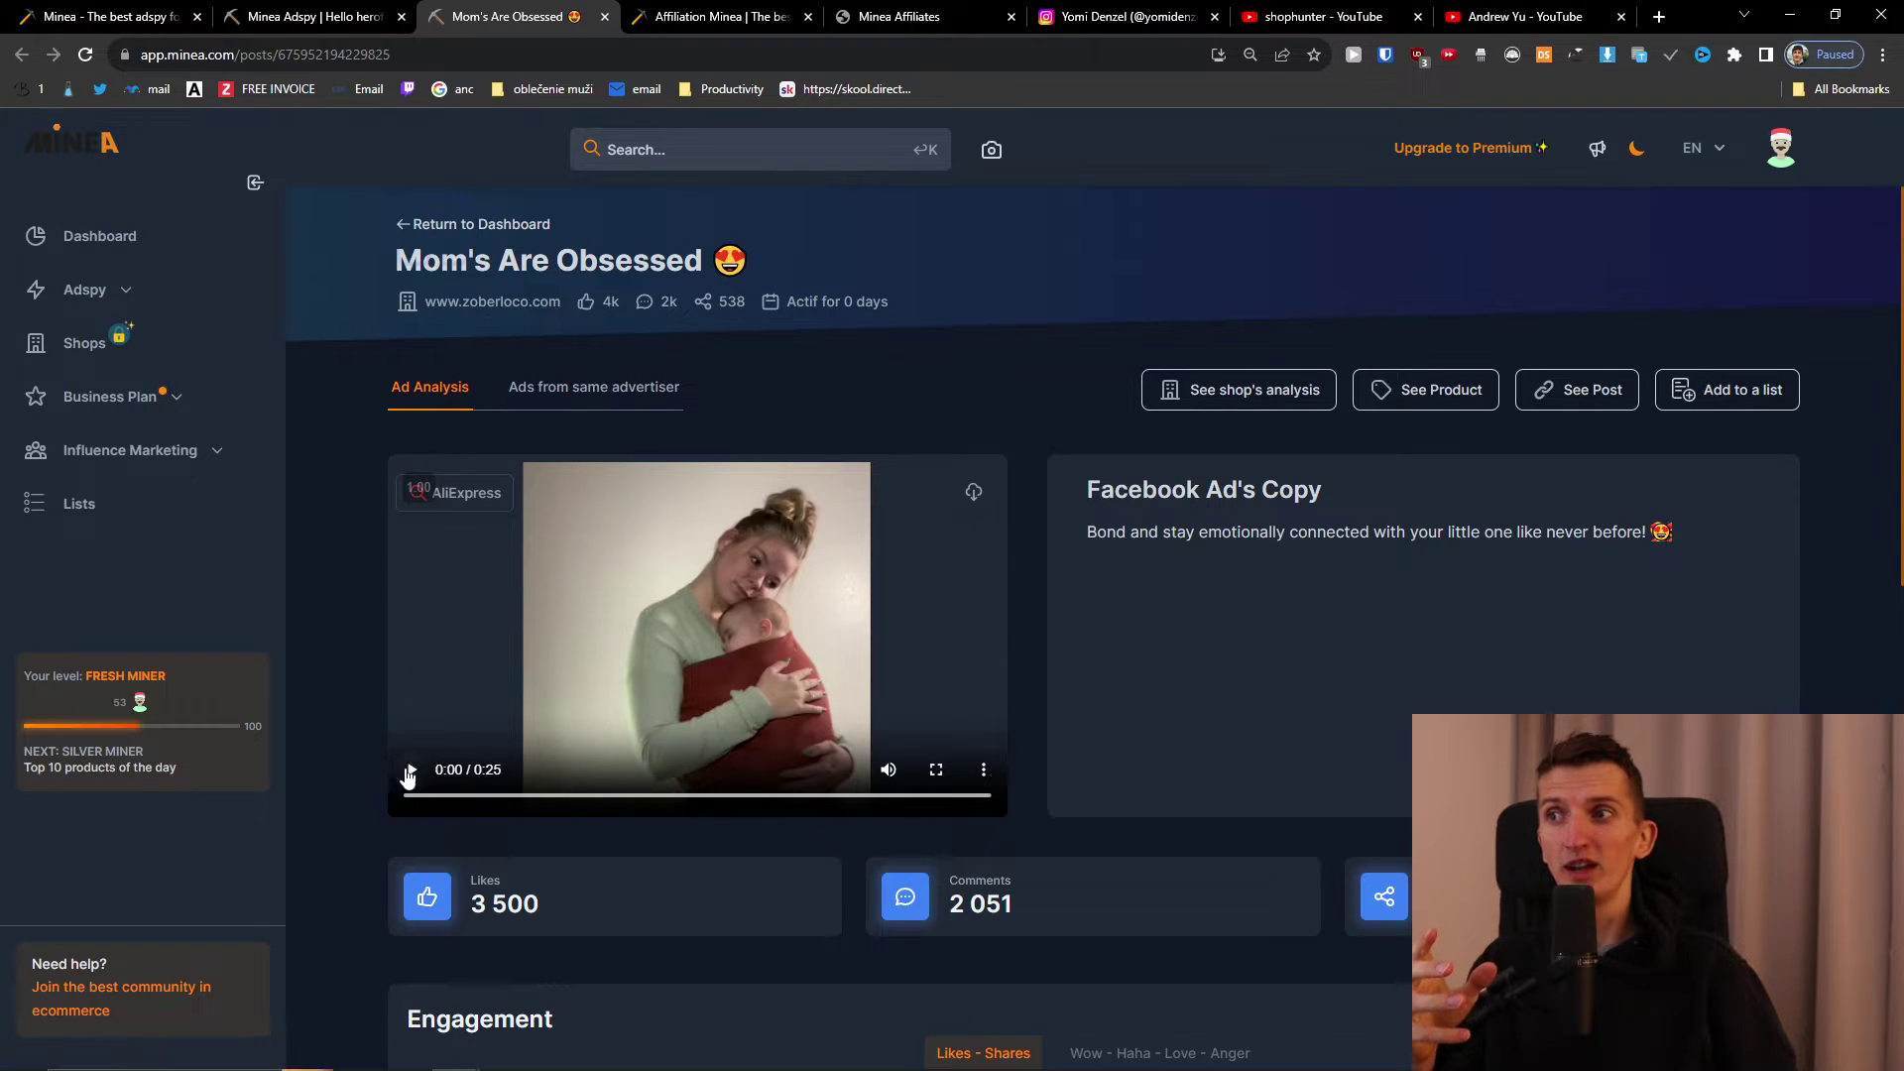
- Play the ad video, skip ahead to 0:21, pause it, and open zoberloco.com in a new tab
click(411, 770)
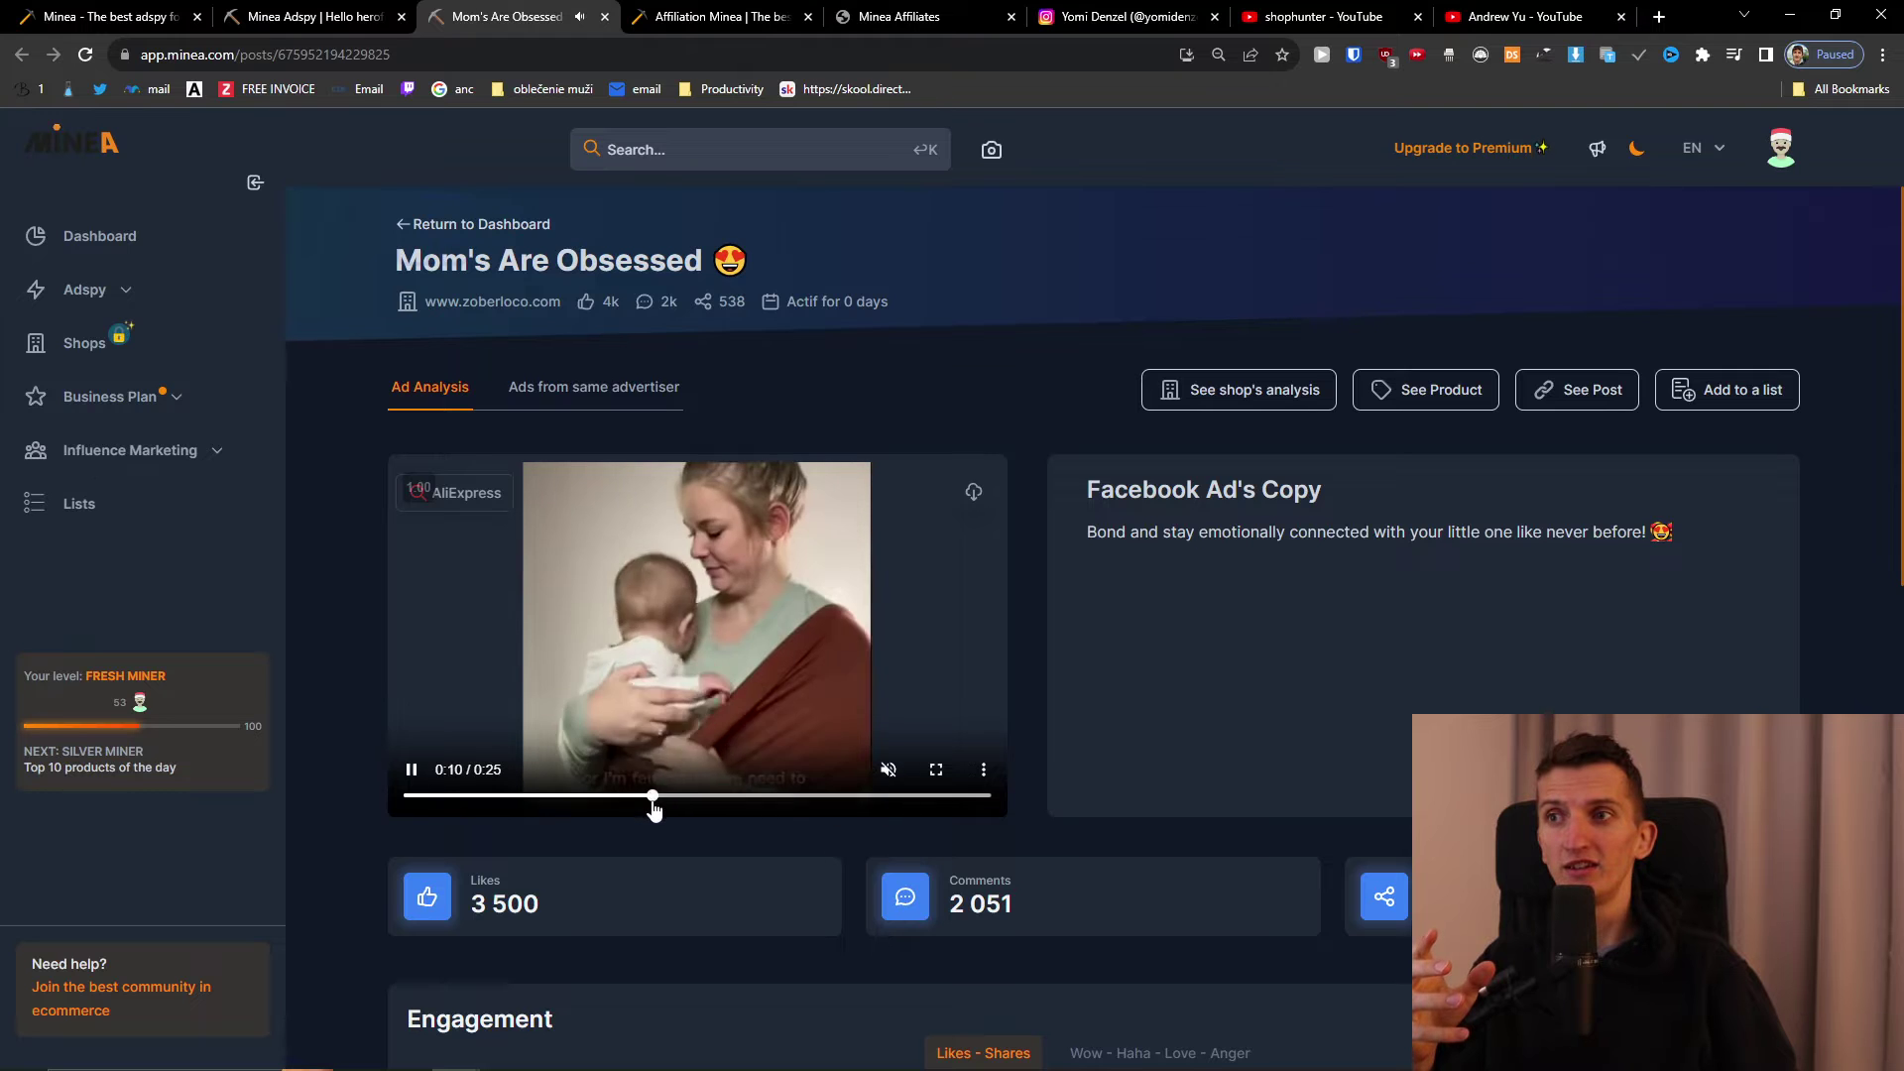
drag(651, 796, 892, 795)
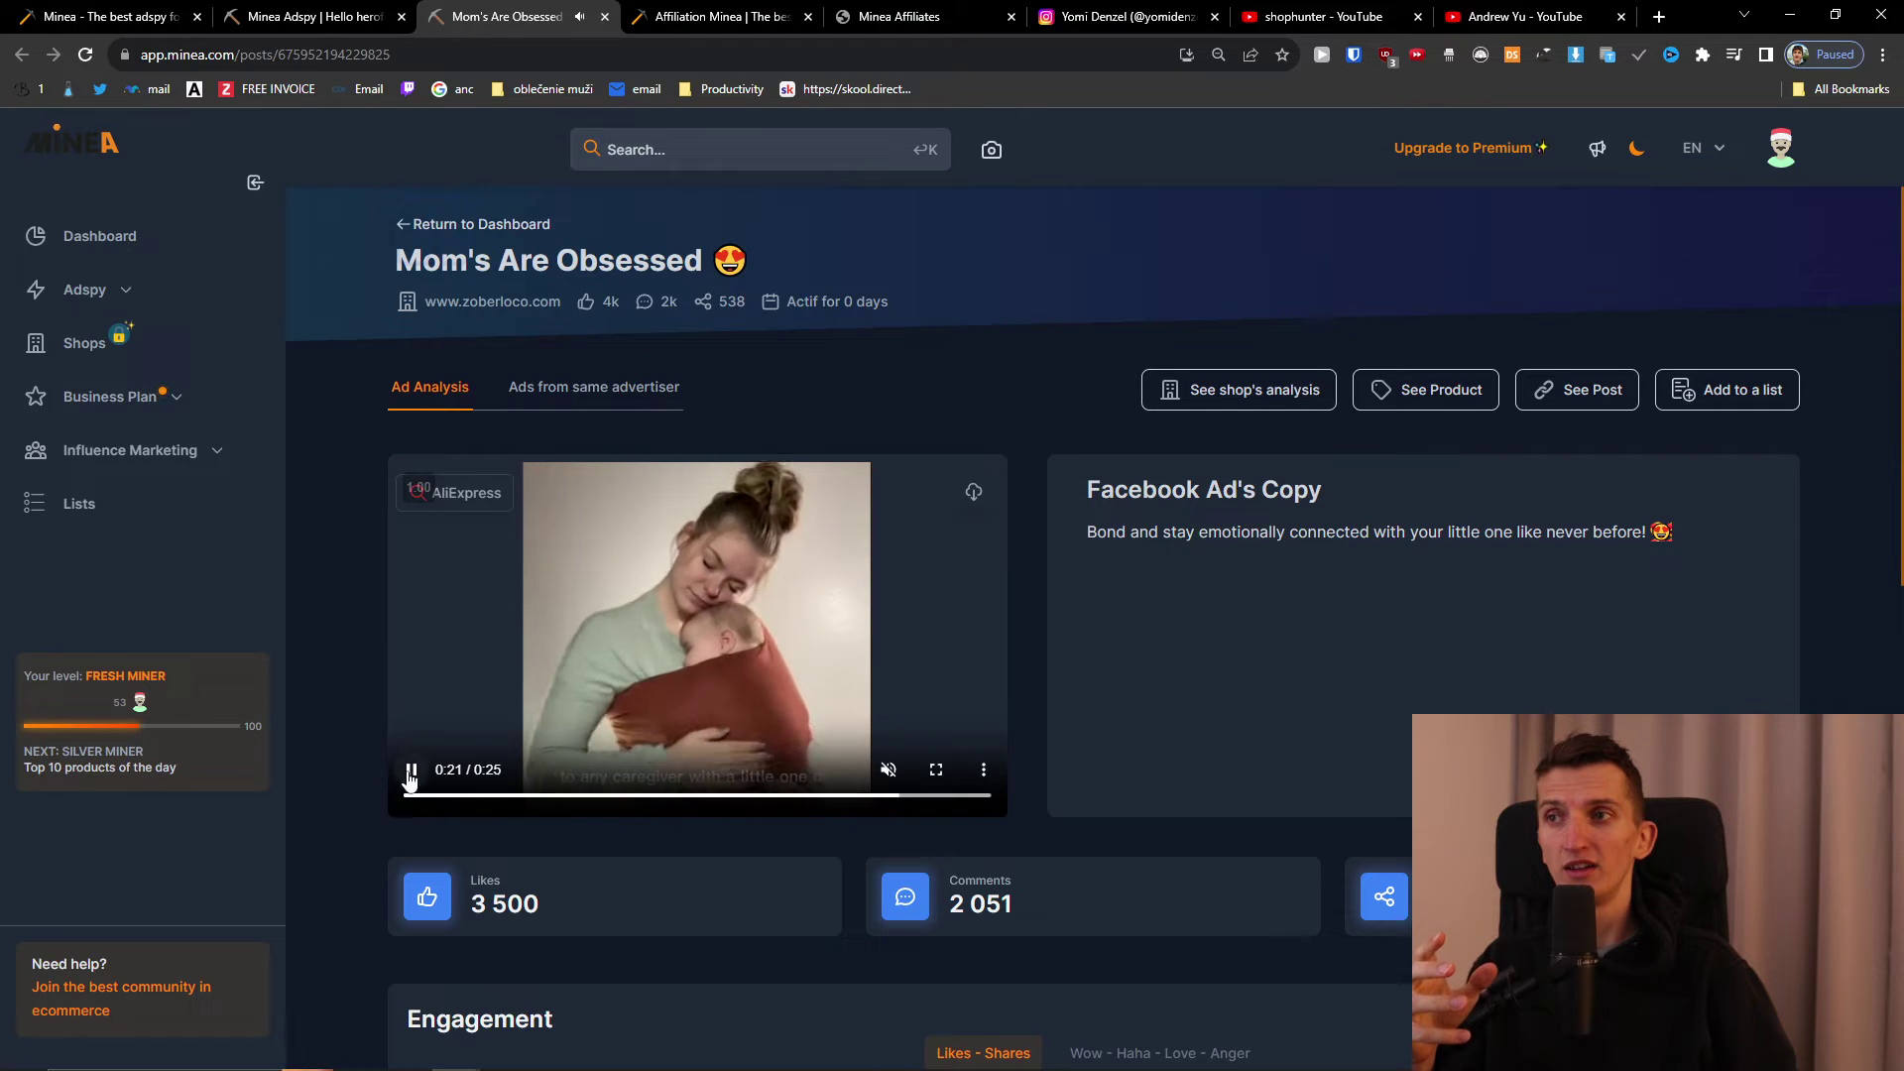
click(448, 756)
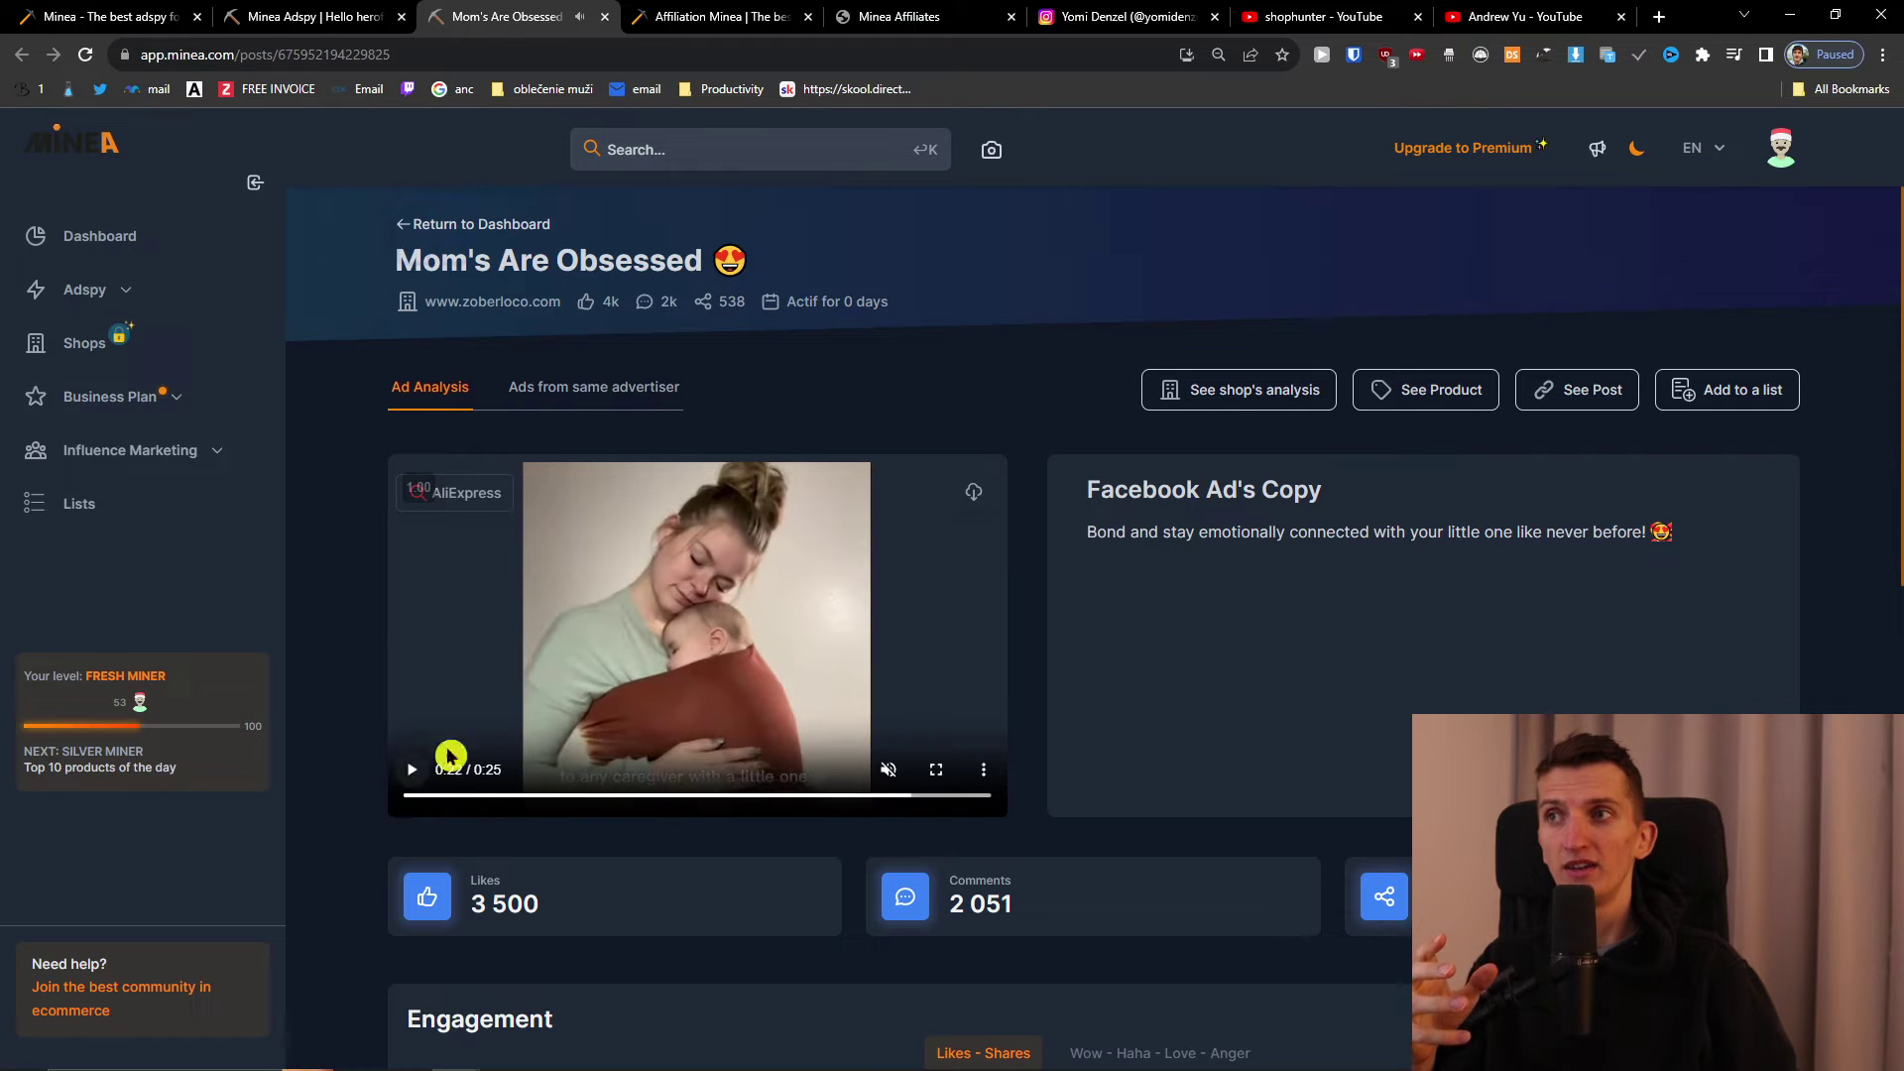
middle_click(525, 304)
- Browse the Zoberlo store's best sellers and footer, dismissing the 10% off popup
click(687, 10)
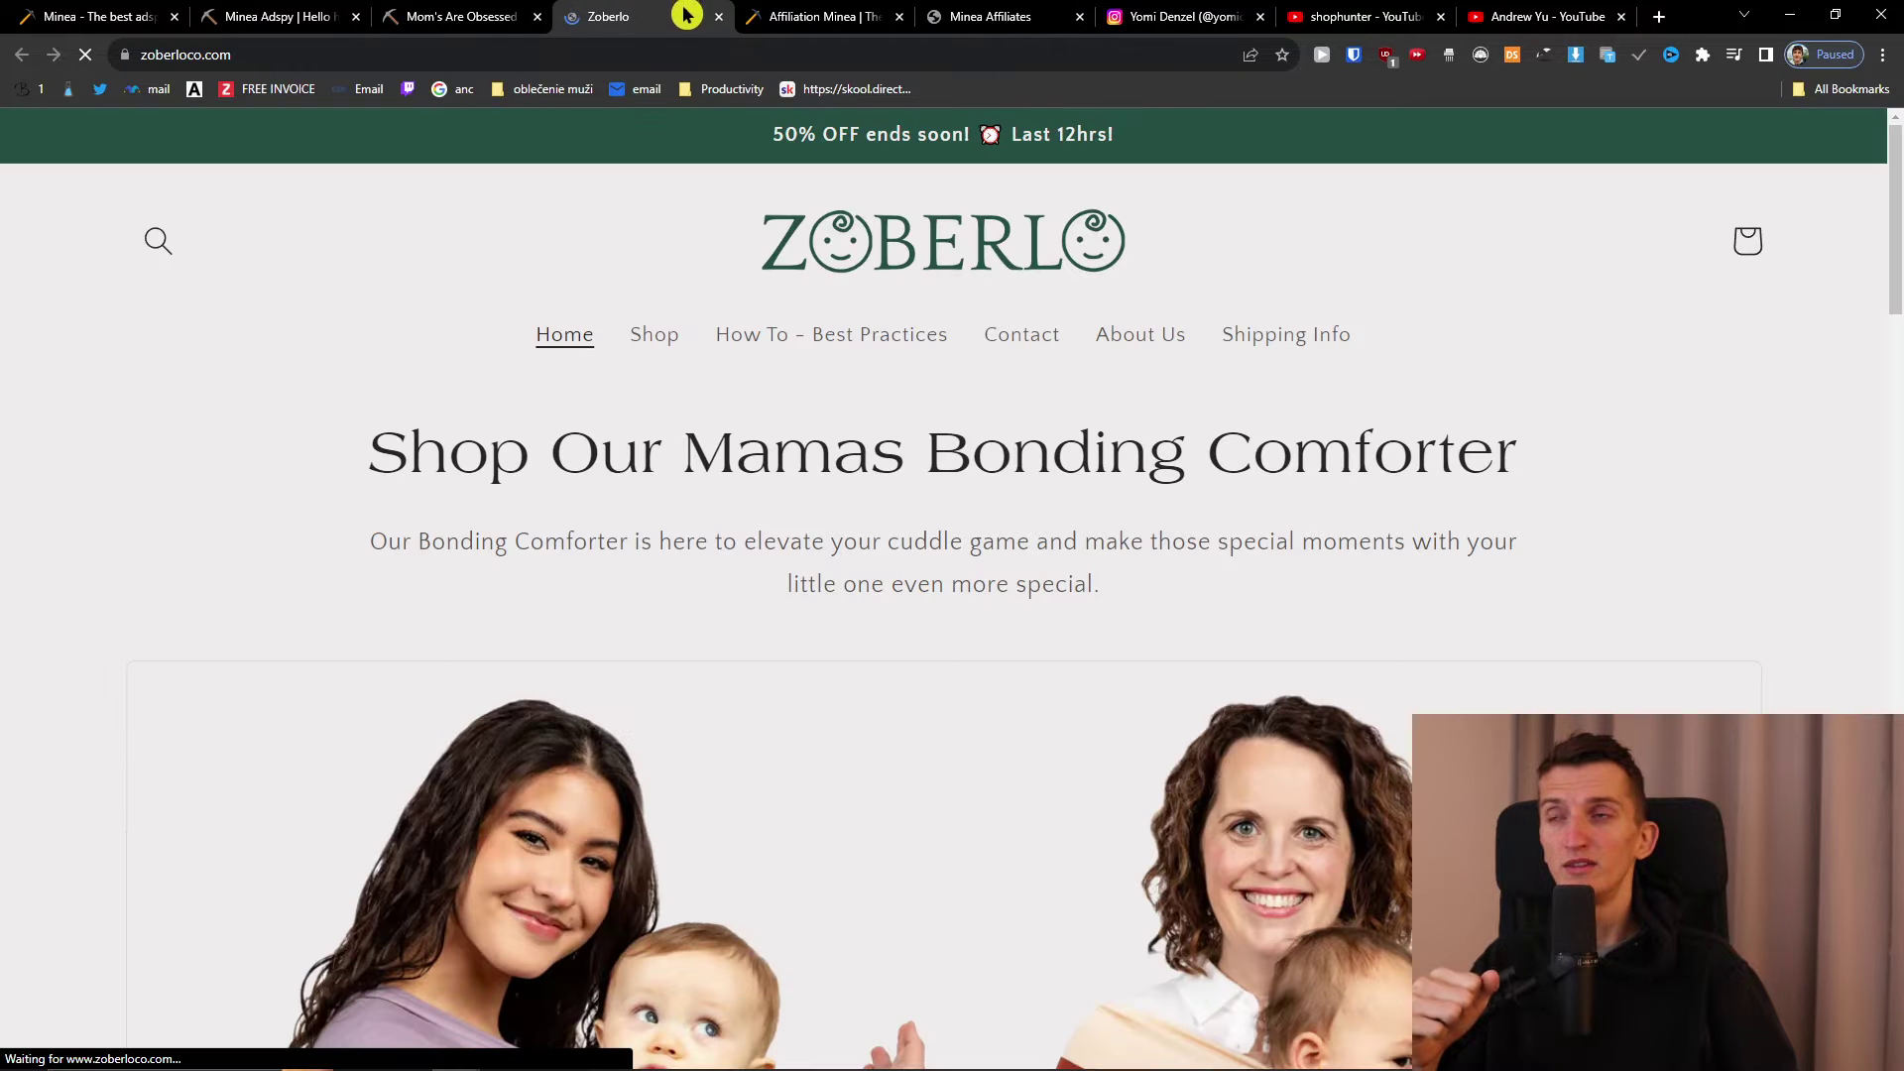
scroll(198, 512, down, 8)
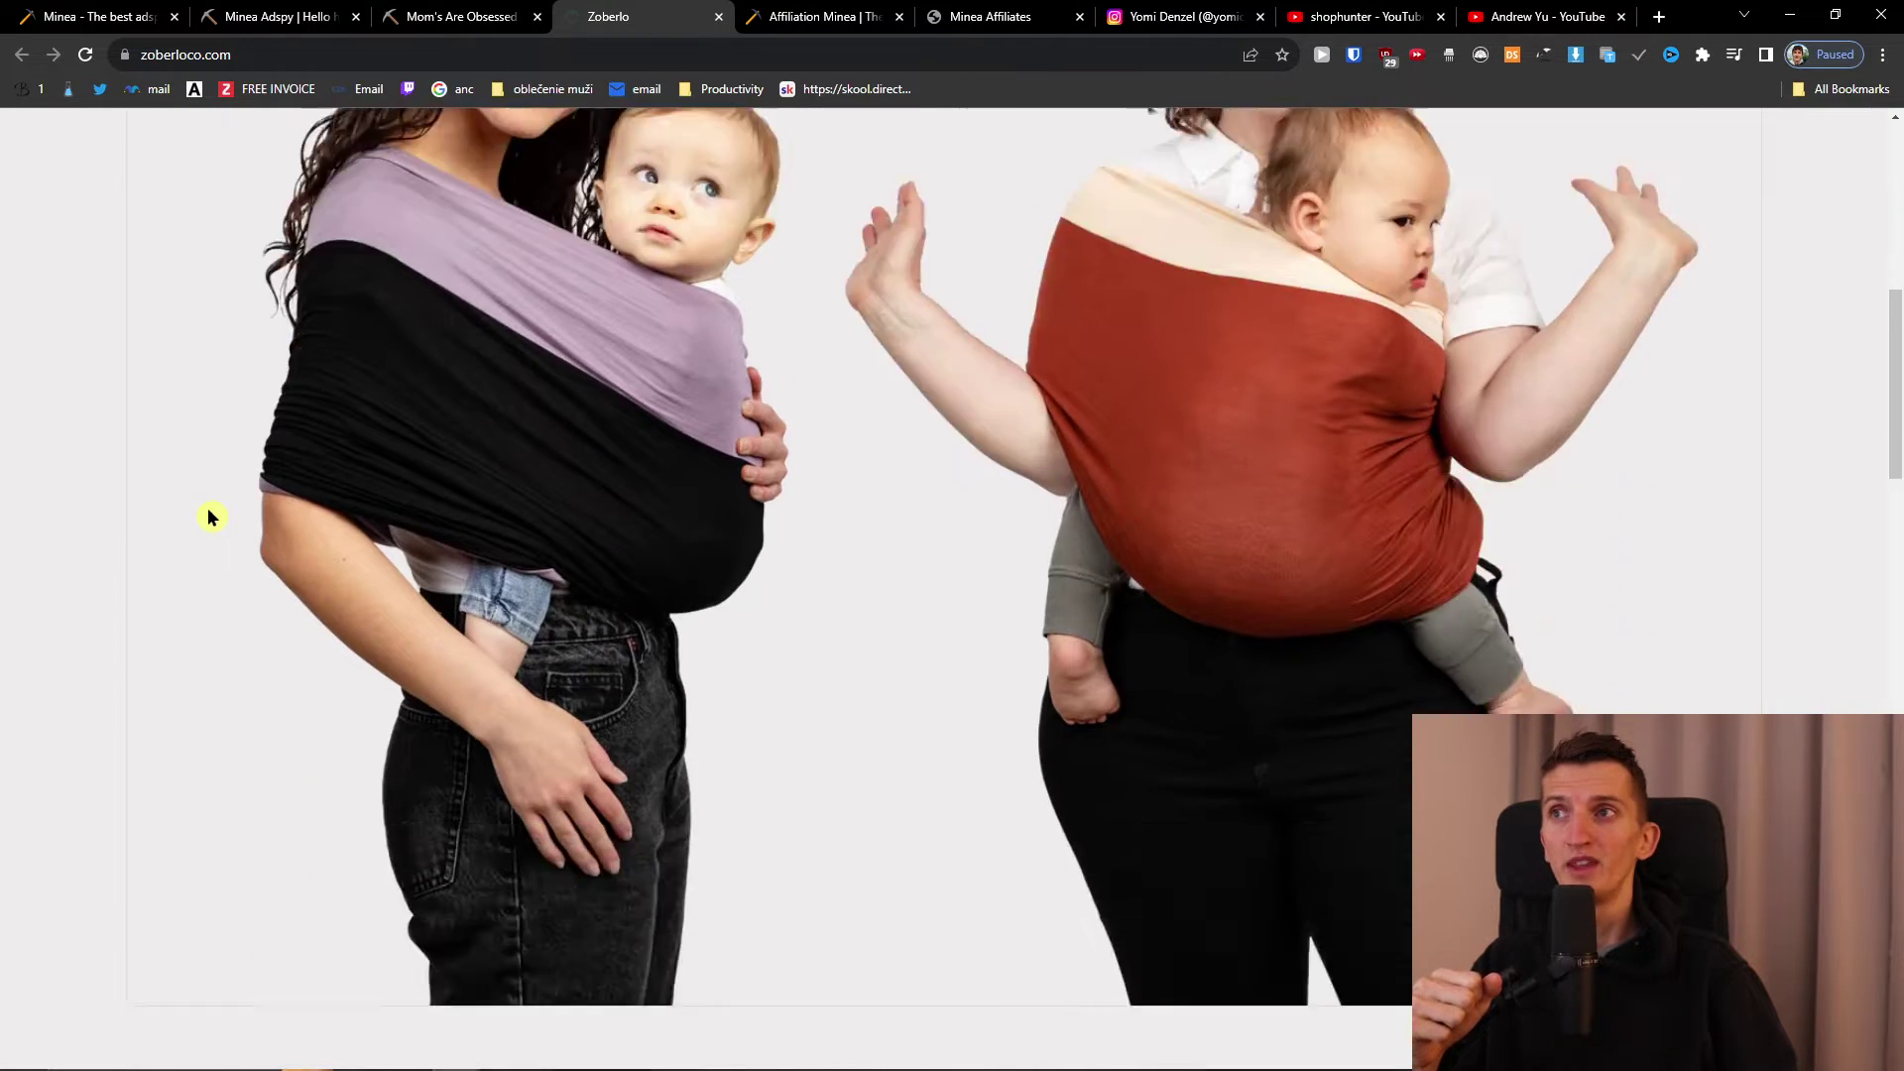
scroll(209, 513, down, 10)
click(1483, 327)
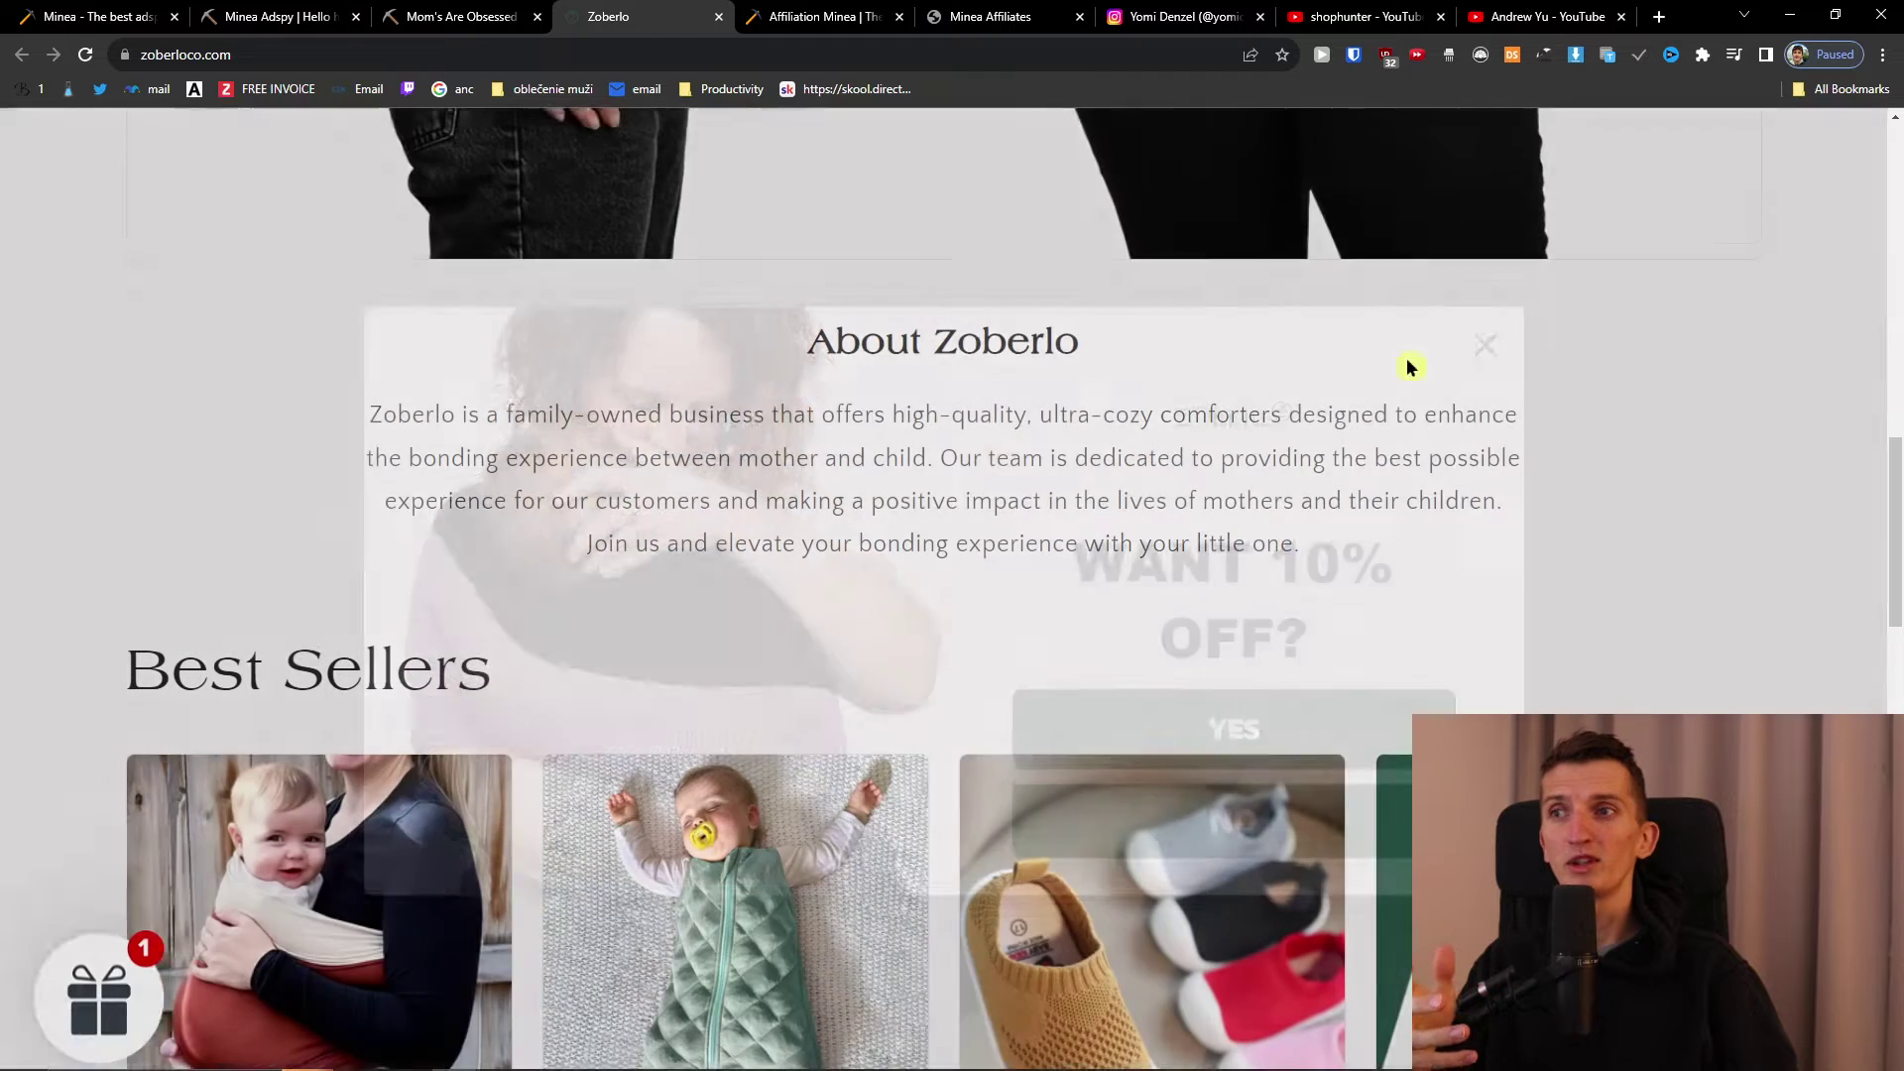
scroll(1061, 434, down, 4)
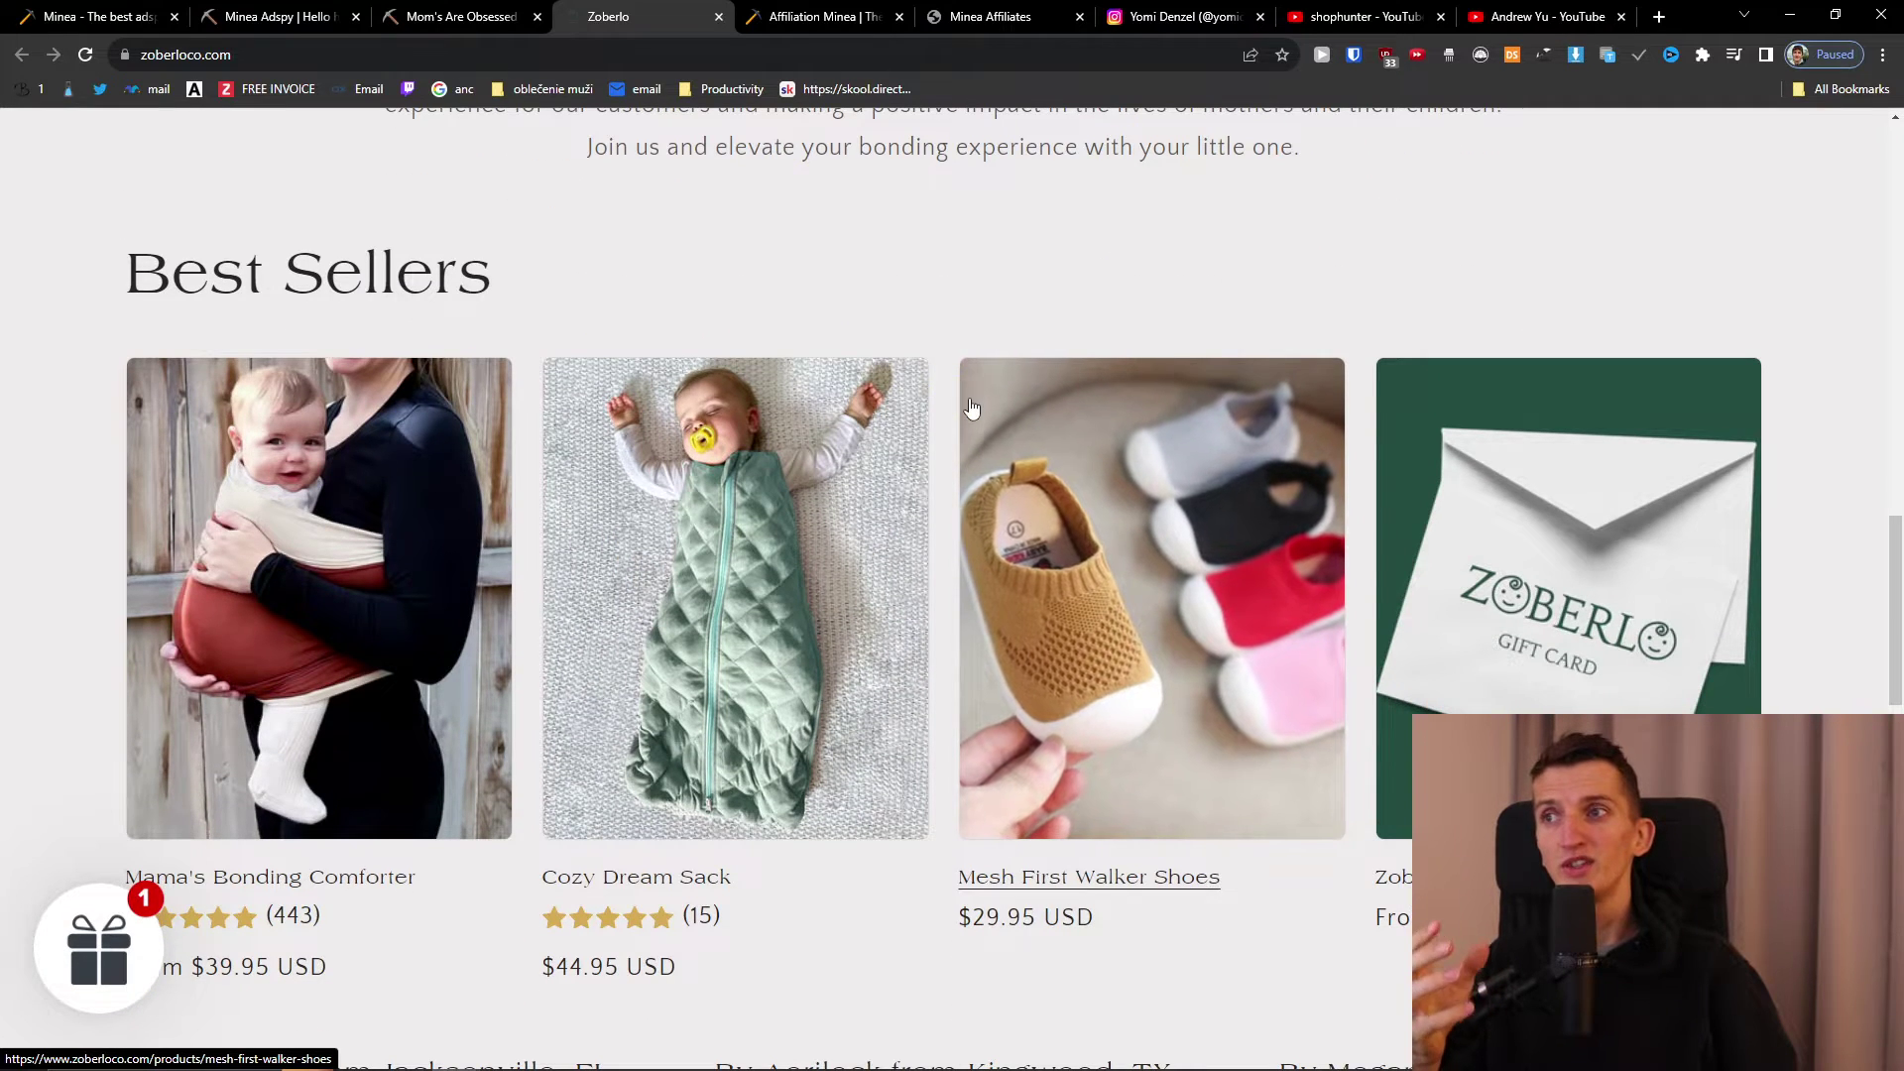
scroll(694, 477, down, 2)
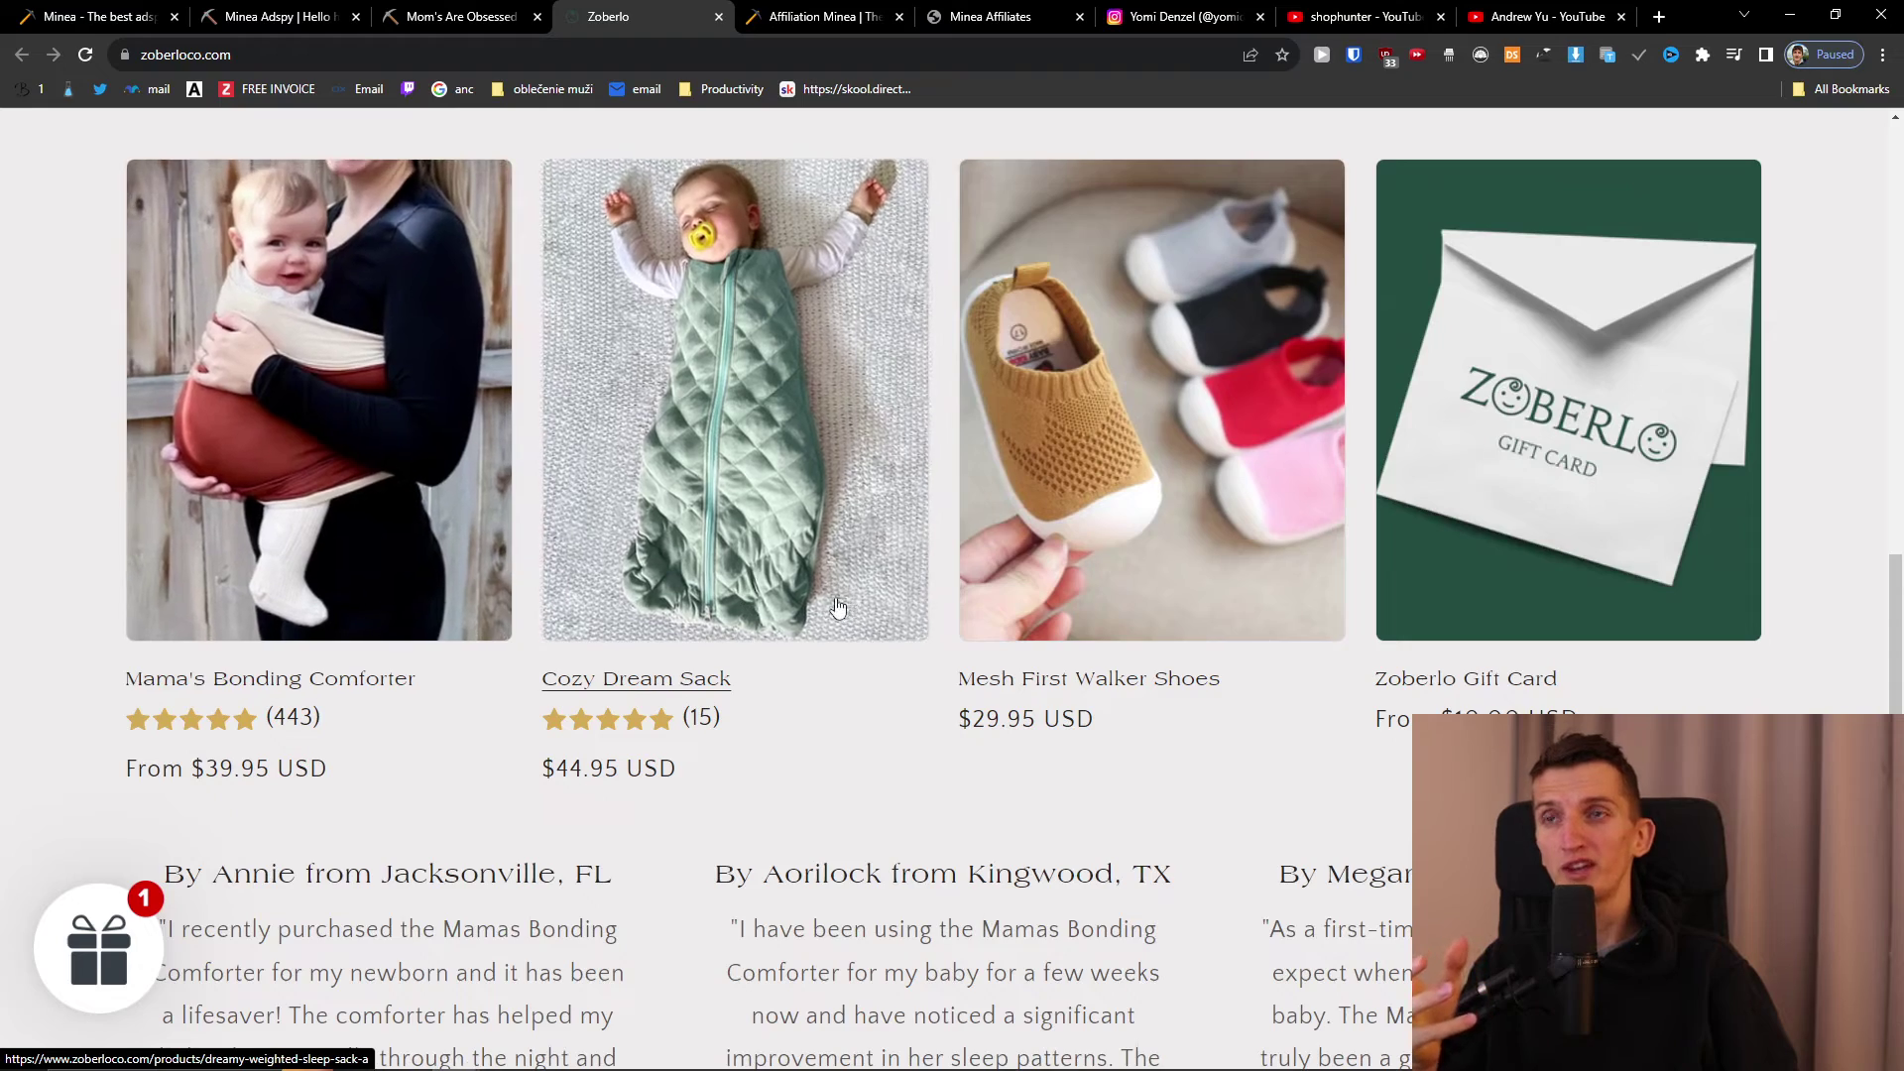
scroll(814, 600, down, 13)
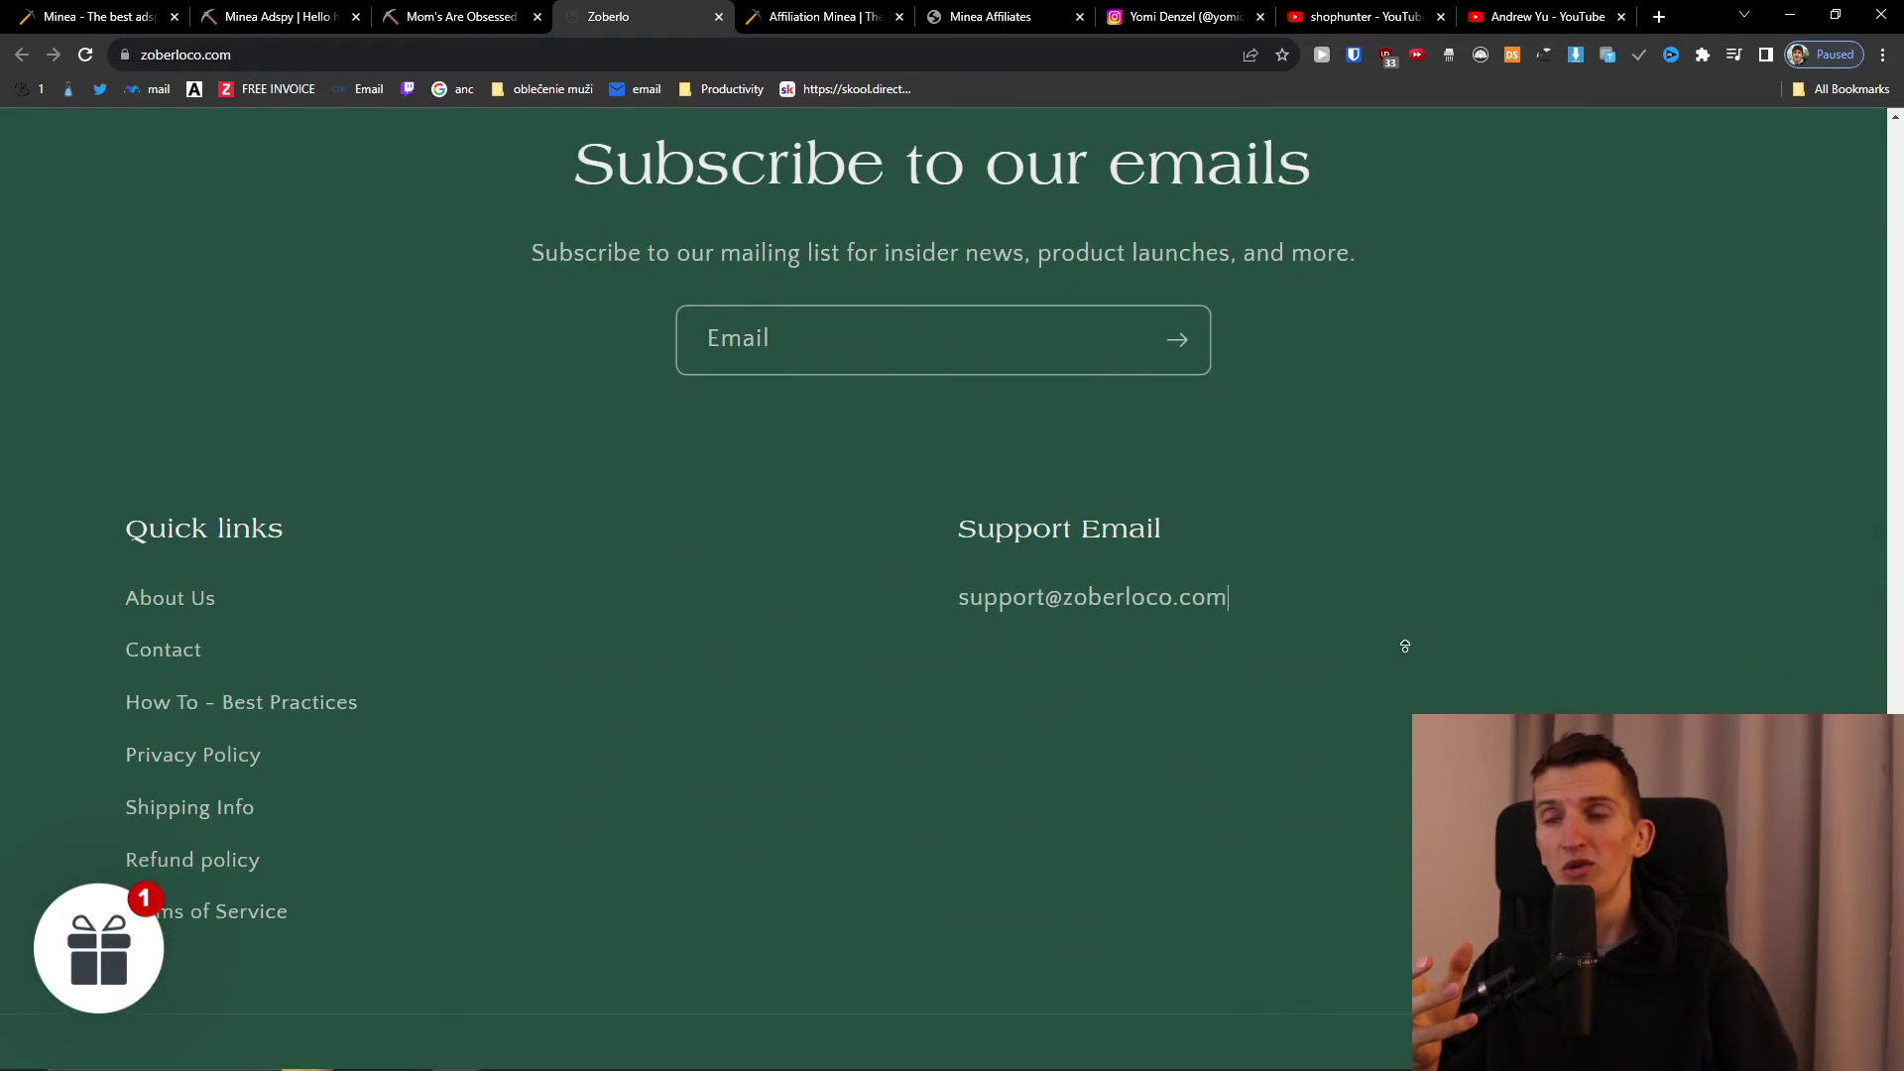
scroll(868, 390, up, 20)
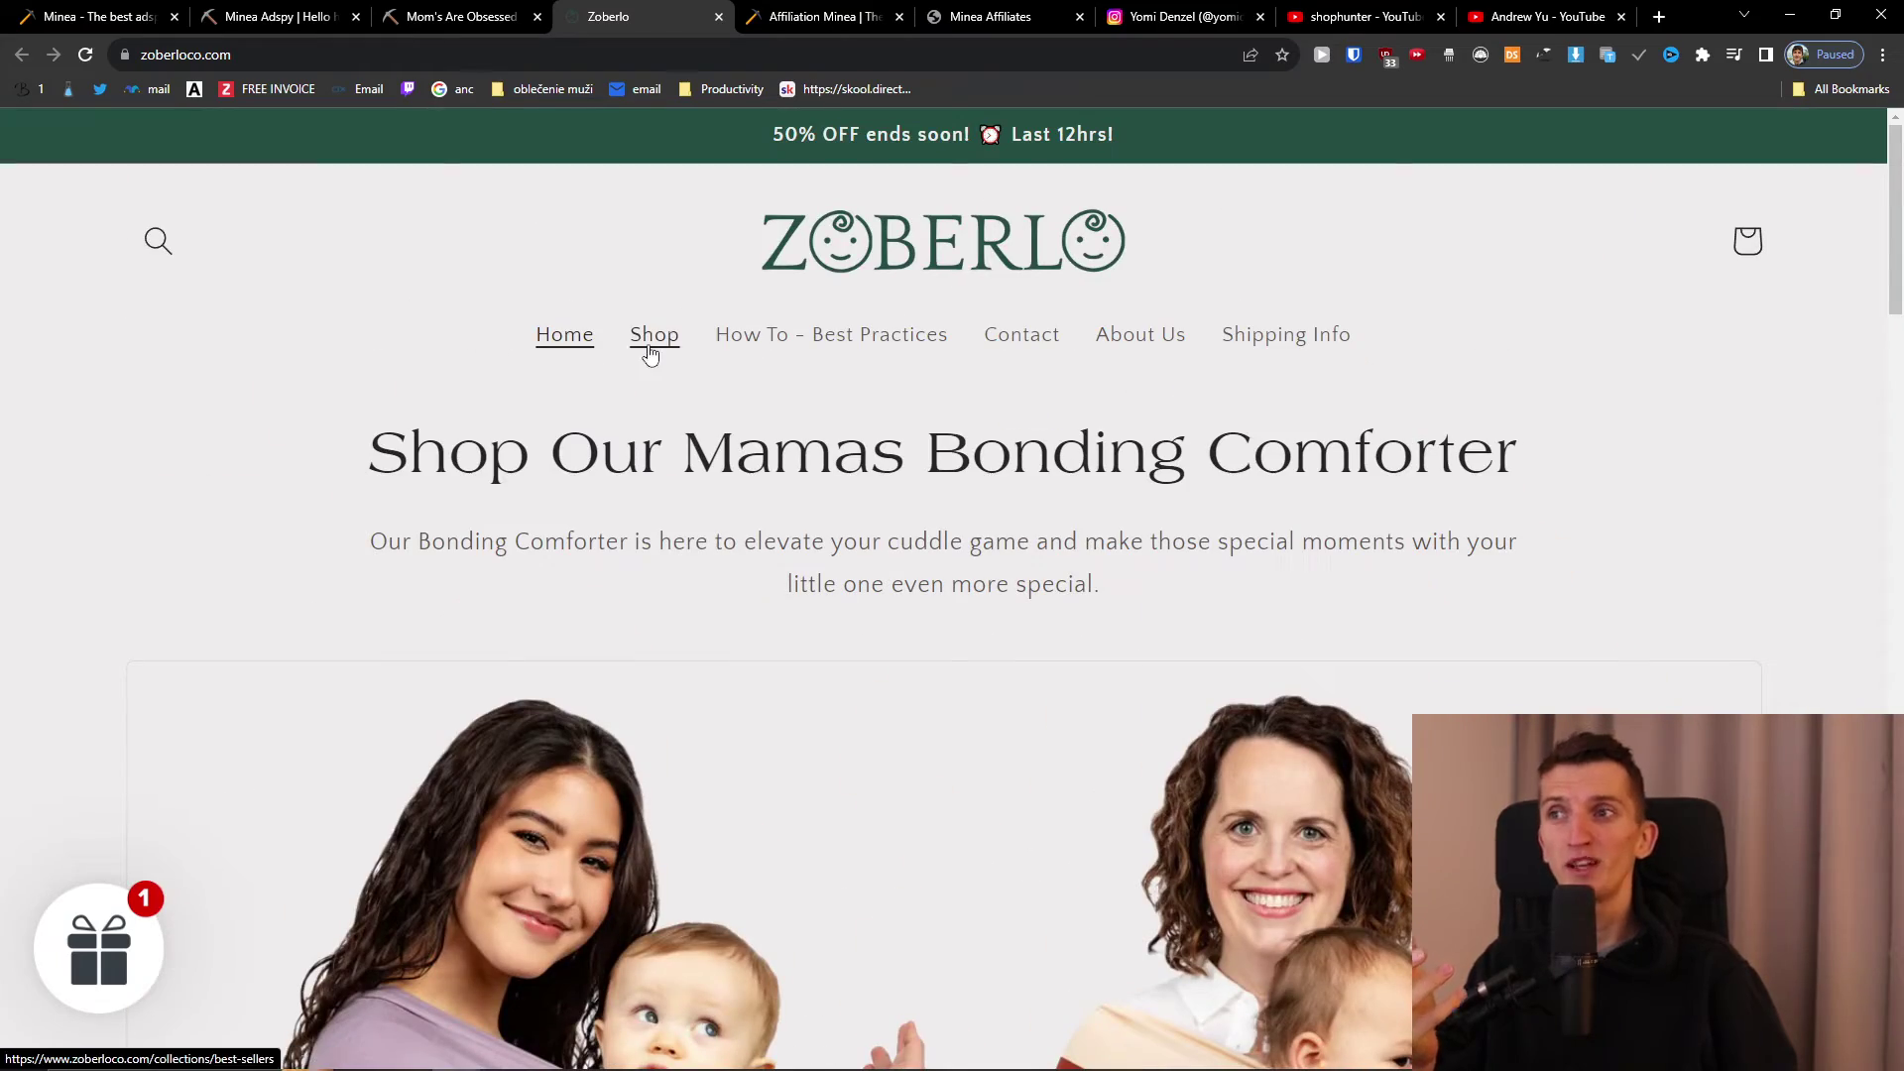
scroll(474, 625, down, 4)
scroll(1403, 691, up, 2)
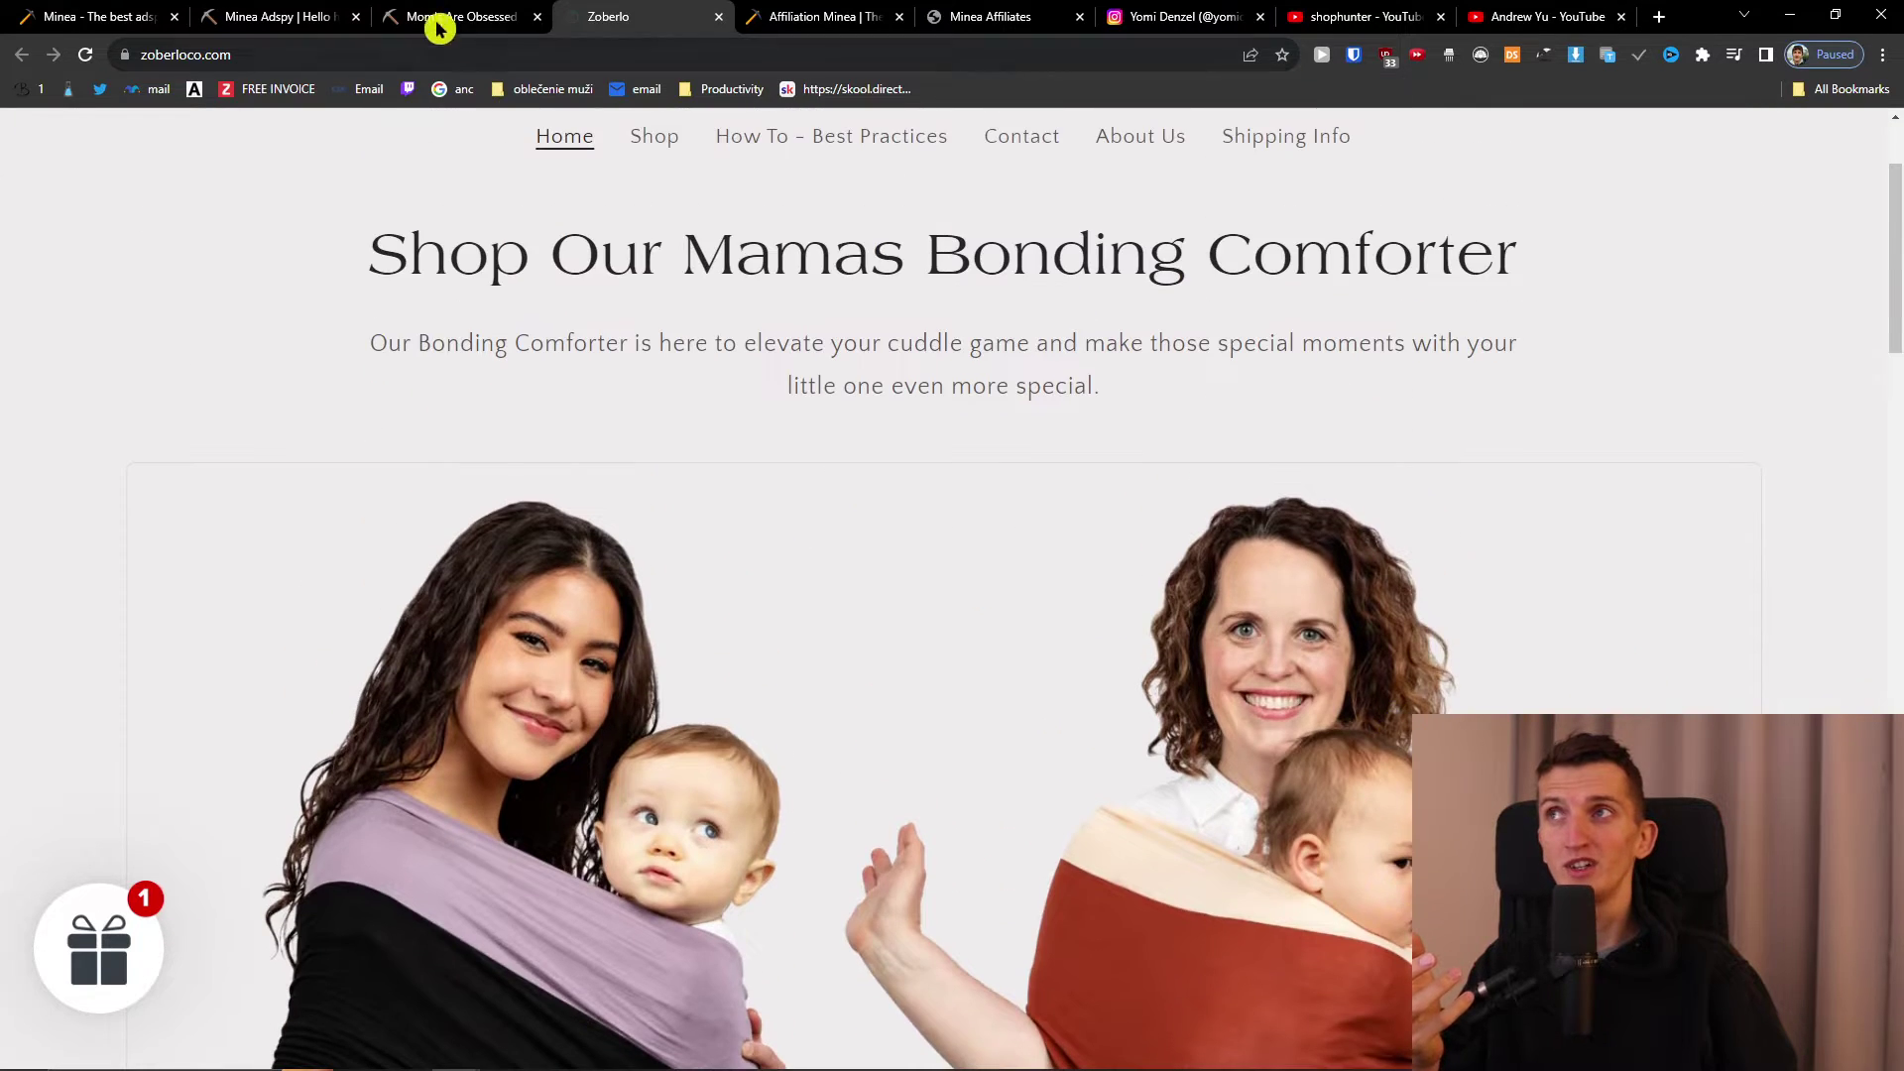
- Return to the Minea ad and rewind its video to 0:08
click(441, 17)
drag(669, 805, 759, 800)
drag(608, 803, 708, 800)
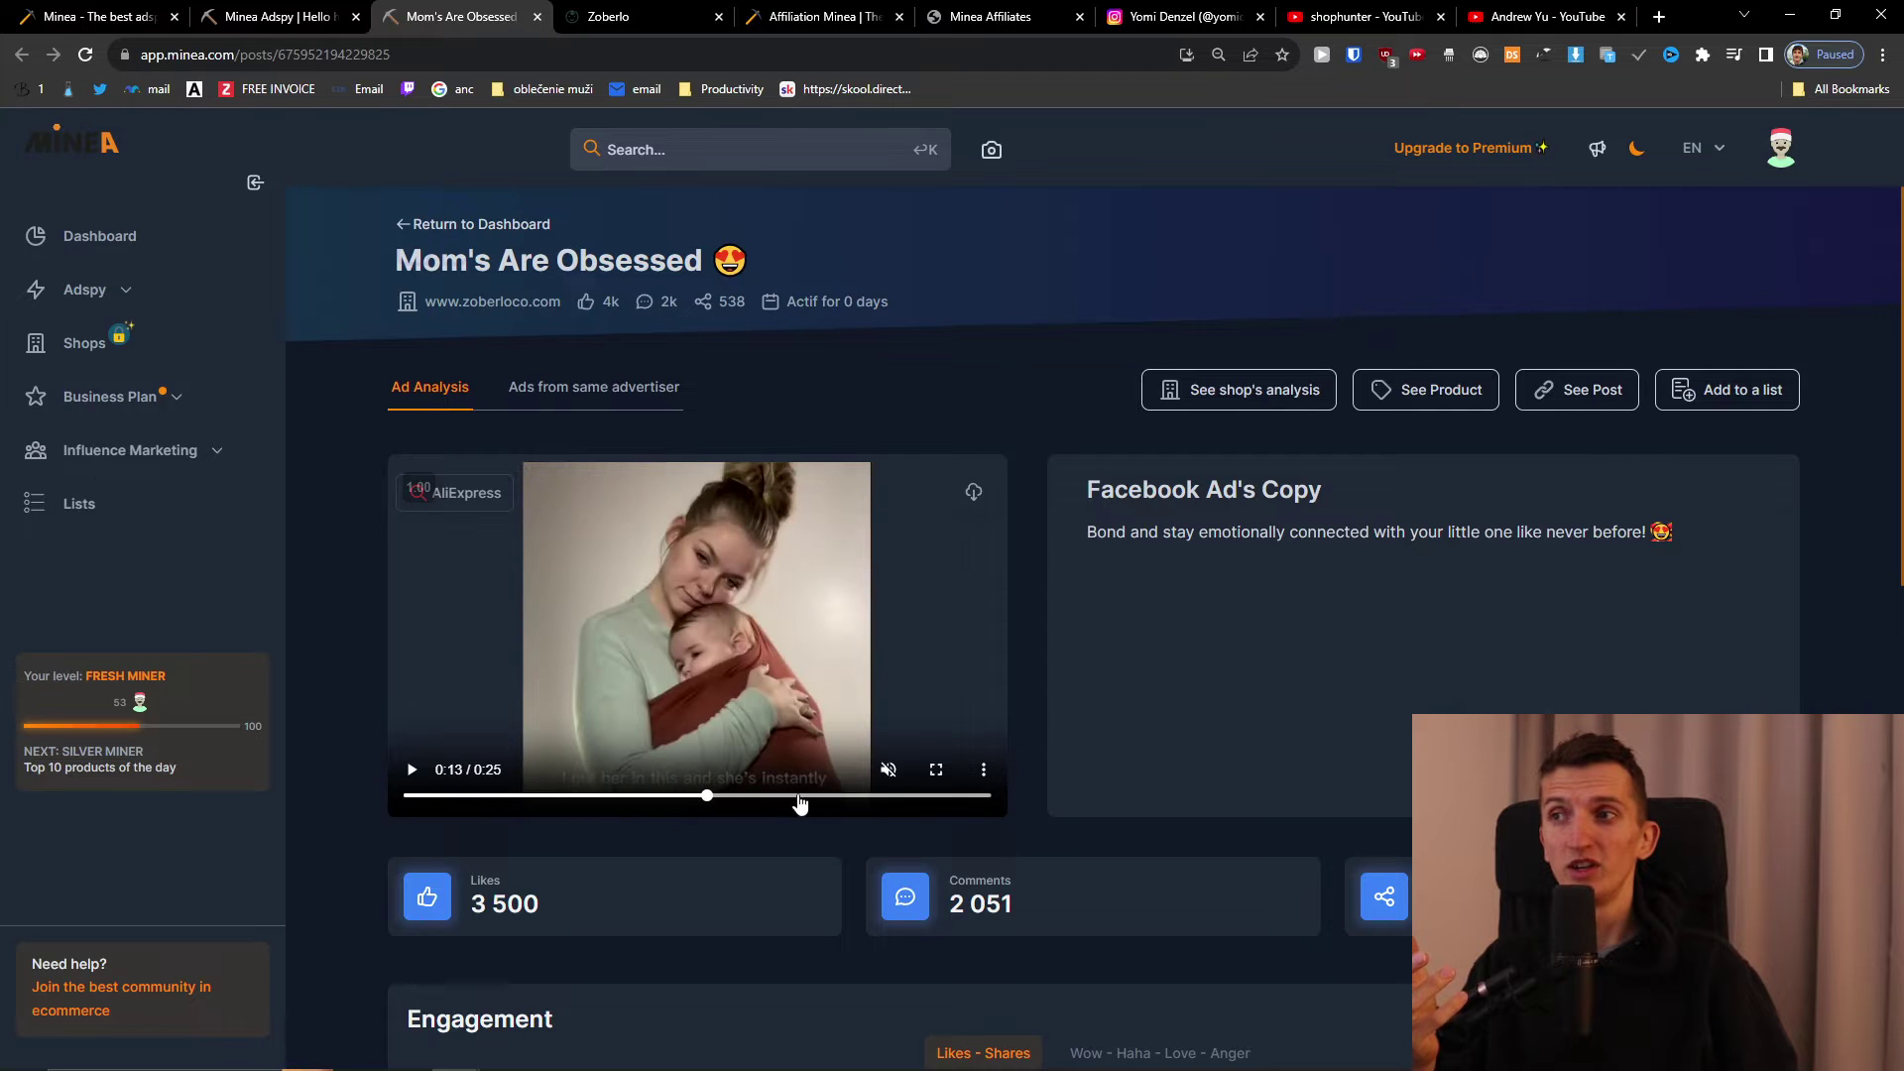
- Scroll the ad analysis to its 3 500 likes, 2 051 comments, 538 shares and audience split
scroll(816, 804, down, 2)
scroll(815, 803, down, 2)
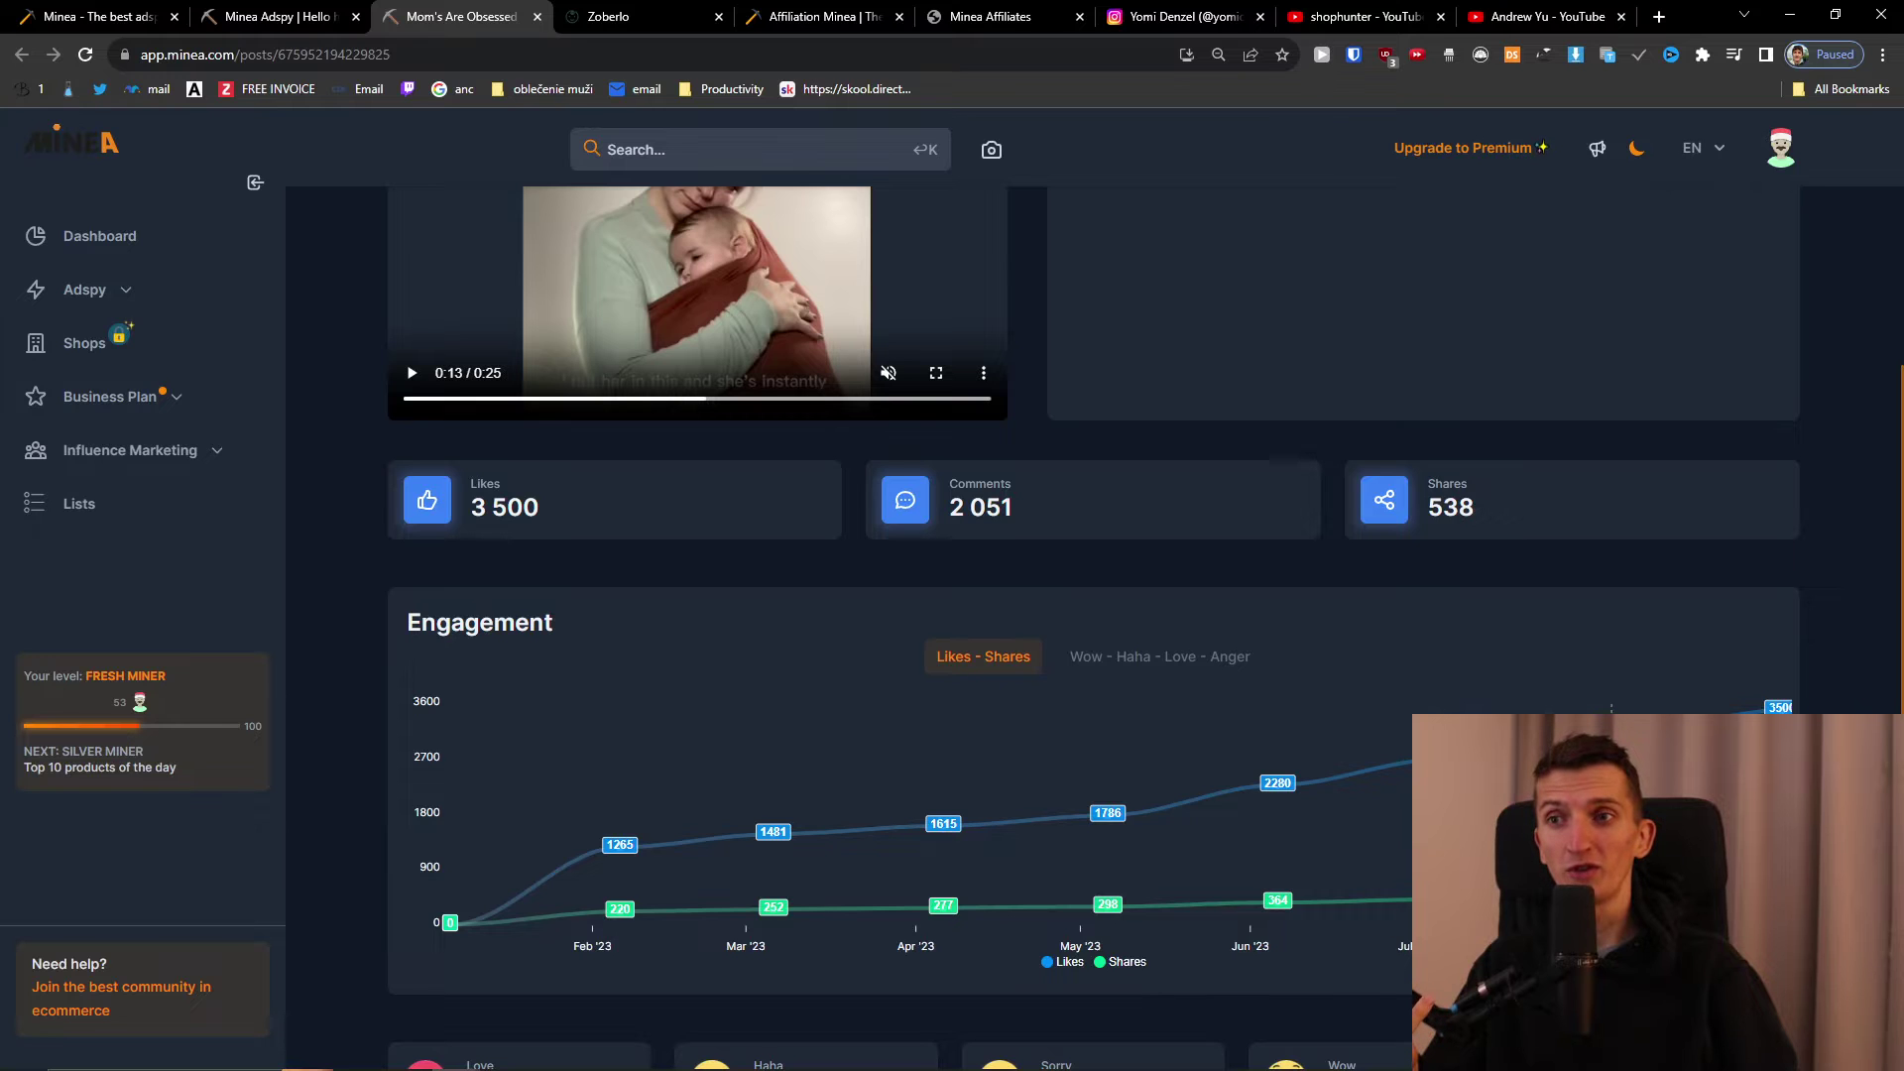
scroll(1345, 605, down, 2)
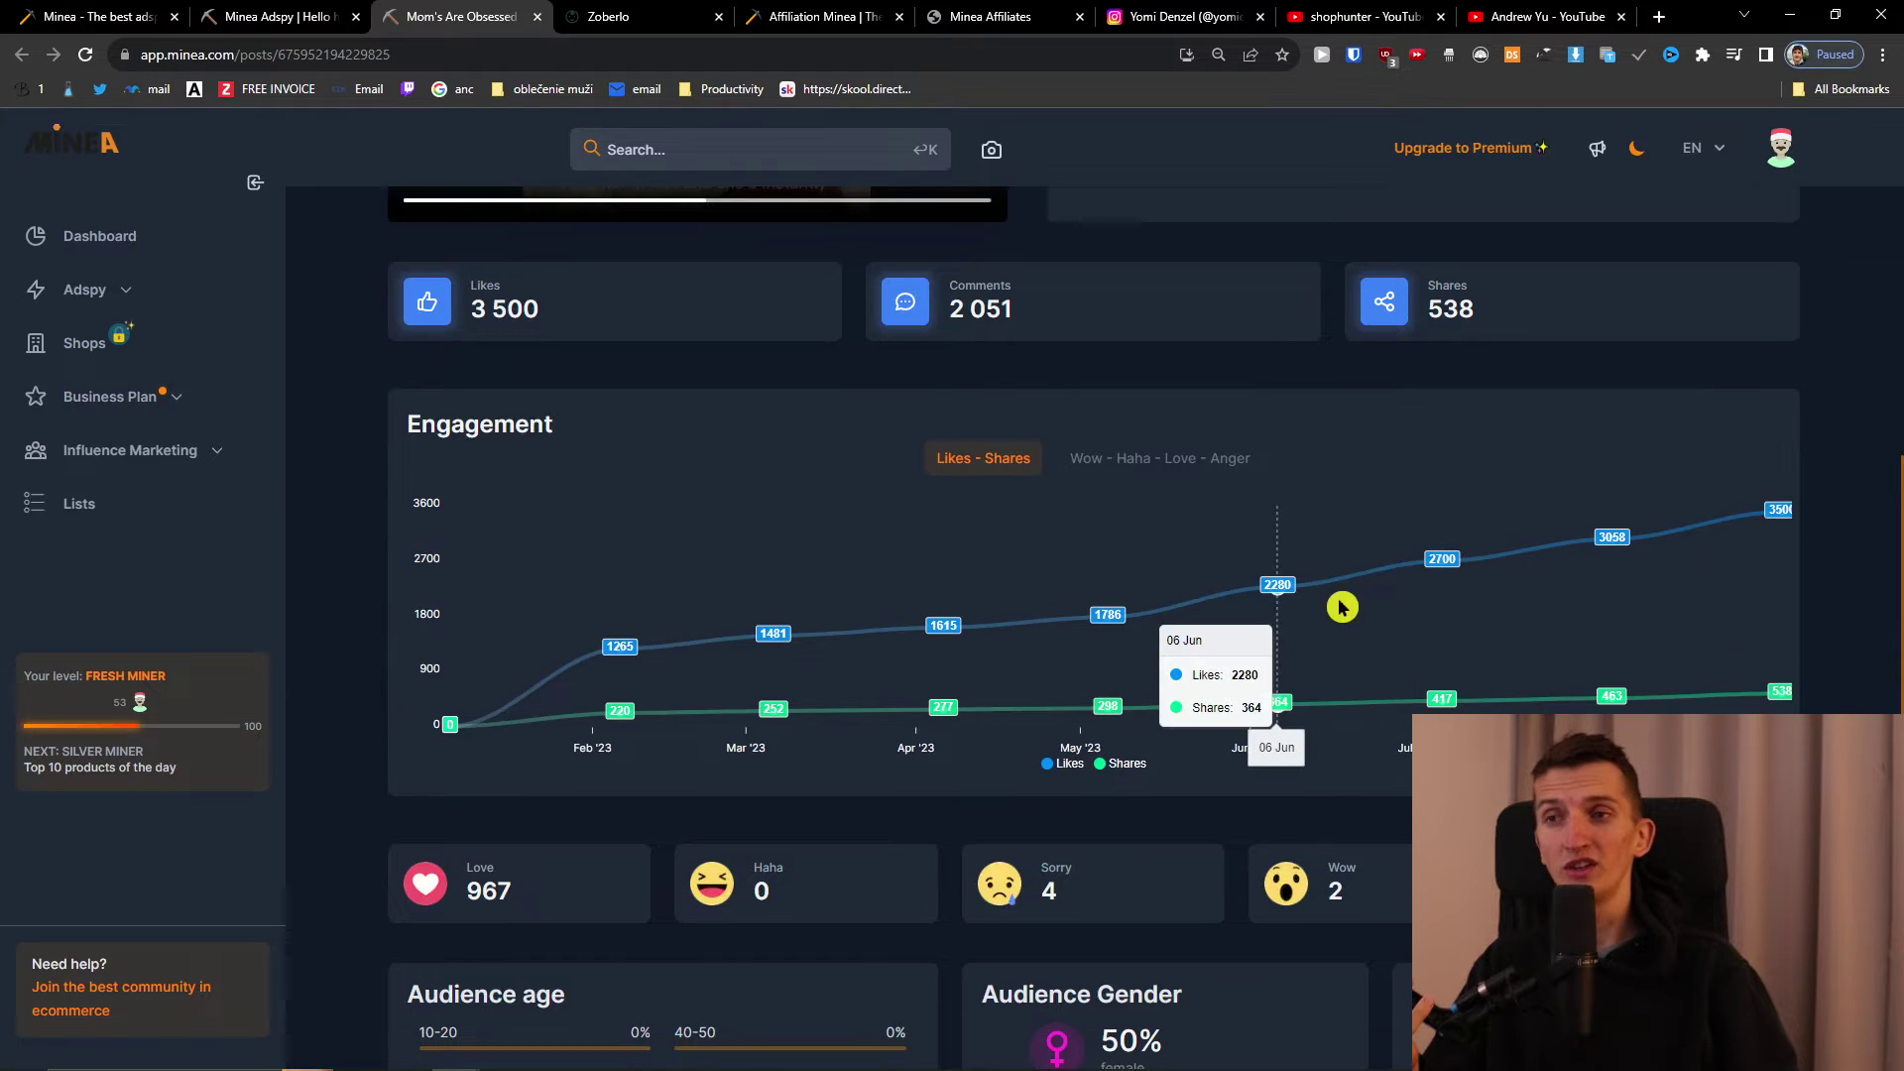
scroll(1009, 524, down, 4)
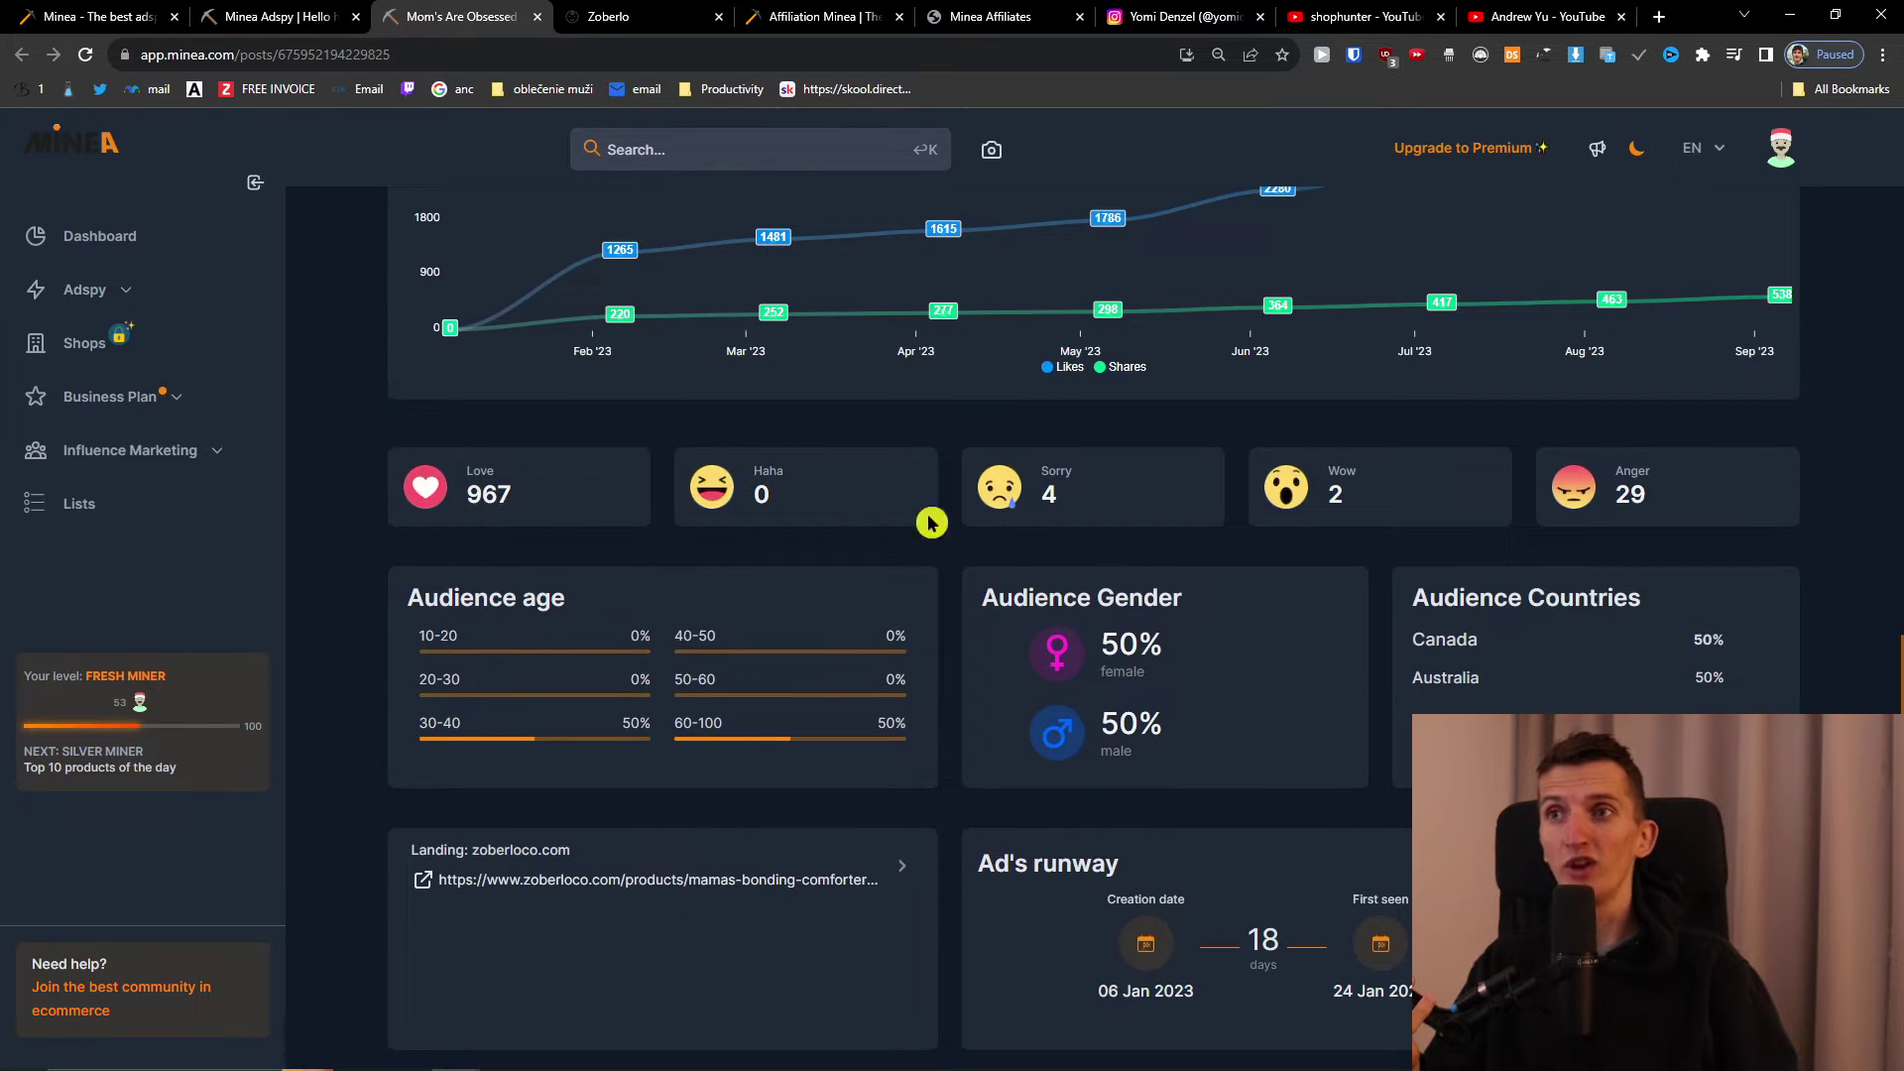
scroll(1119, 527, down, 1)
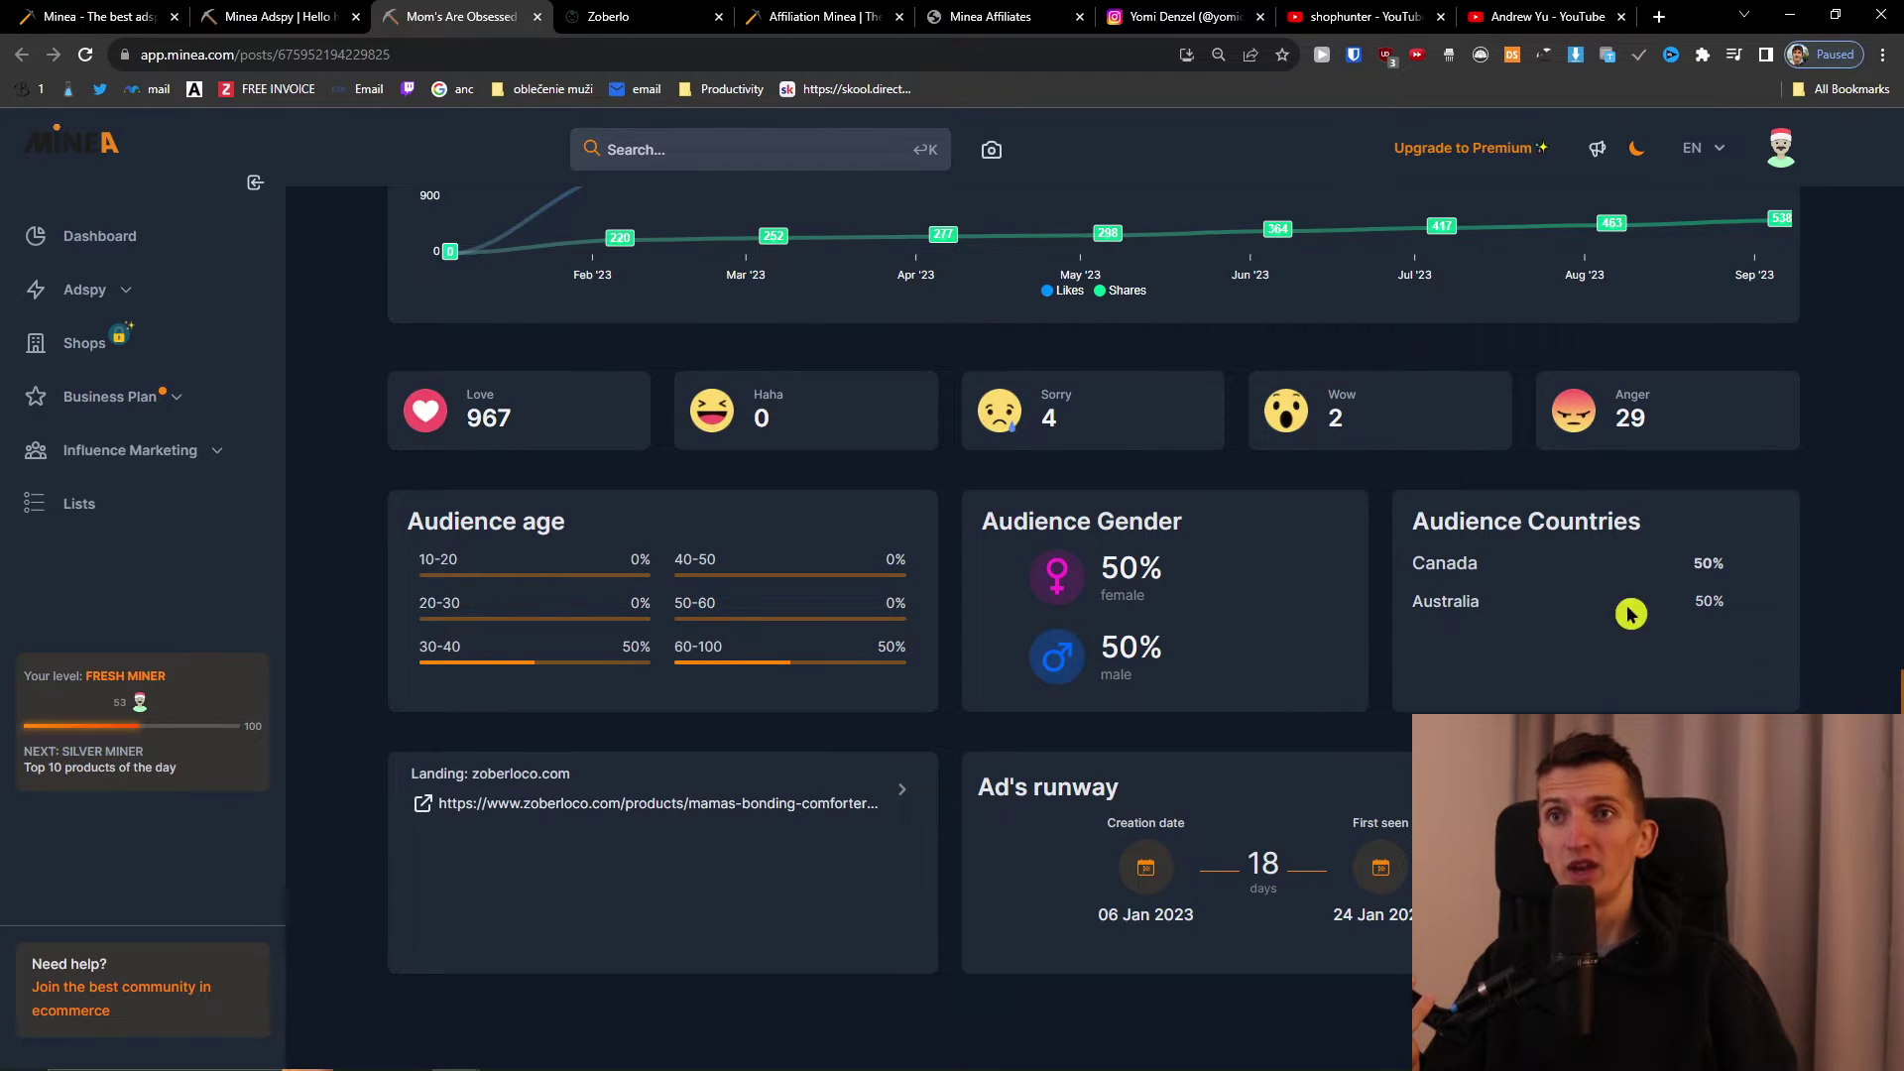
scroll(1127, 556, up, 9)
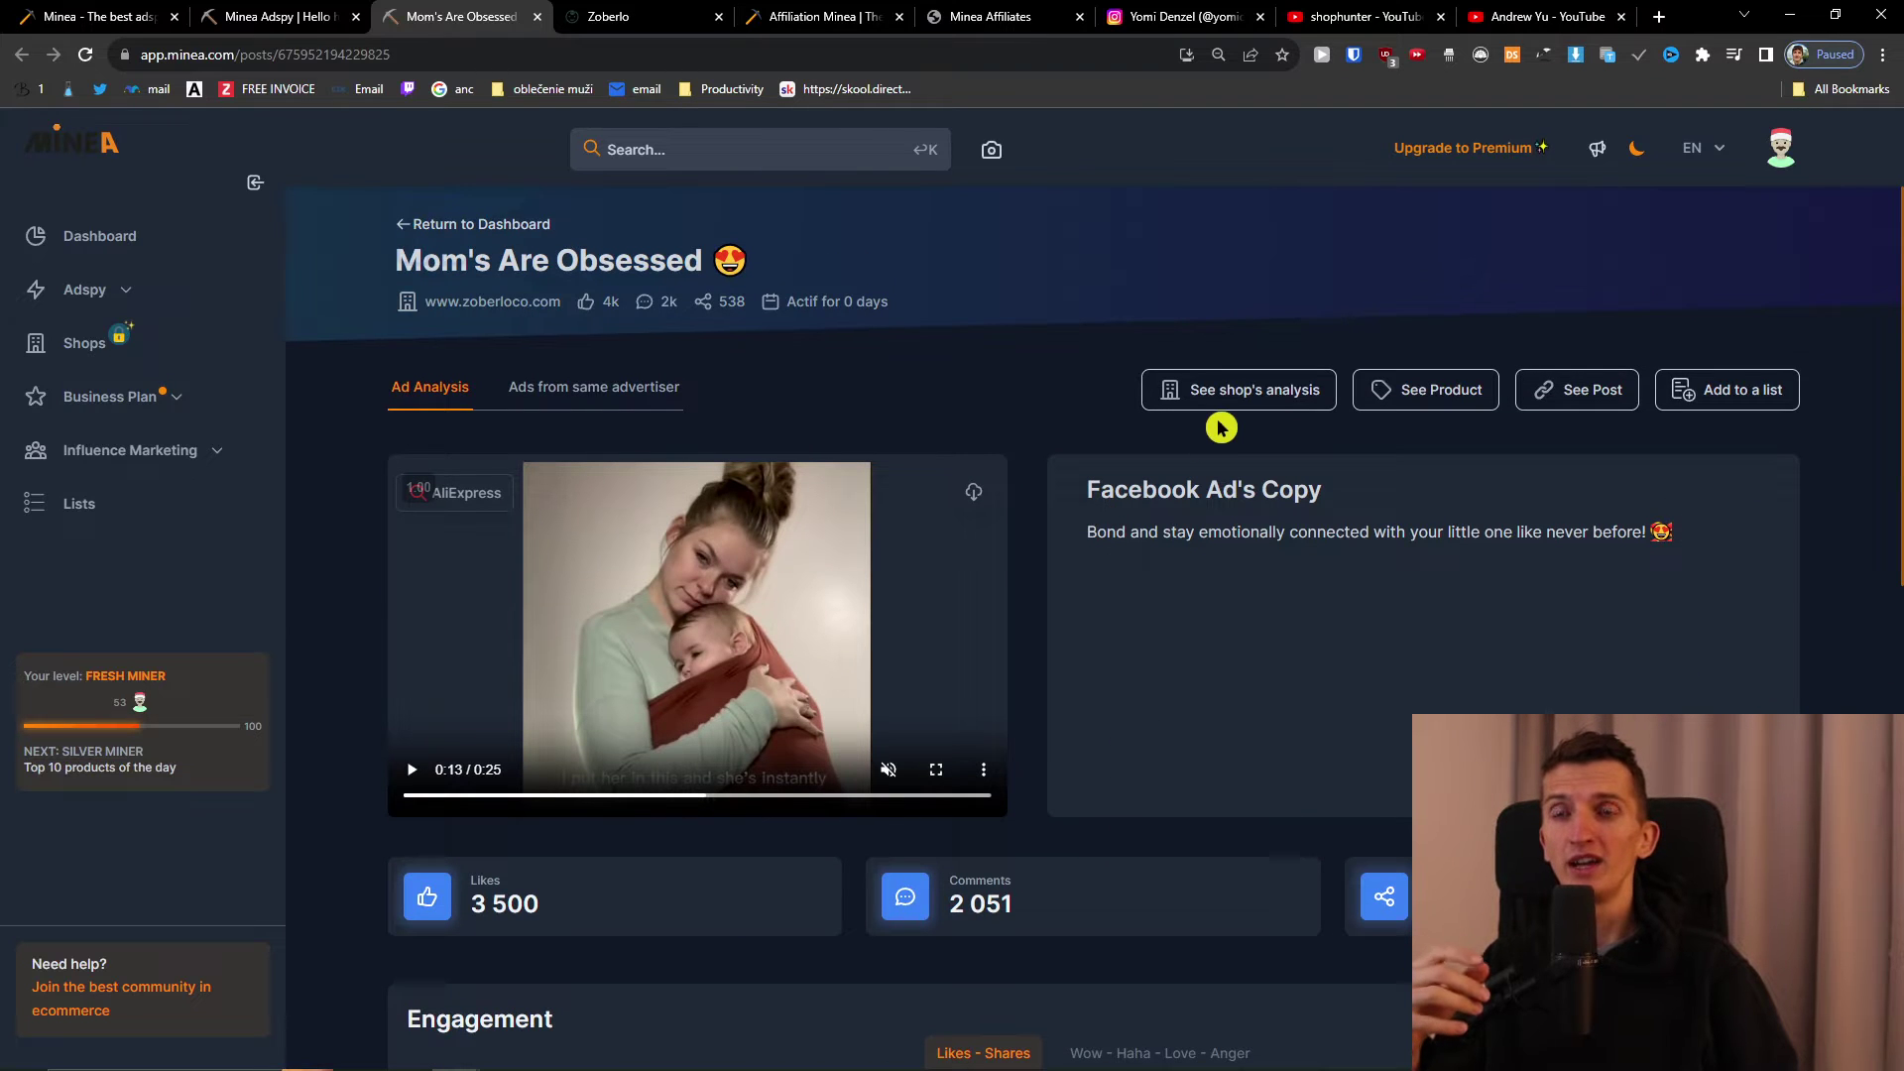
- Open the Mama's Bonding Comforter product page, then the ad's original Facebook post
click(1424, 402)
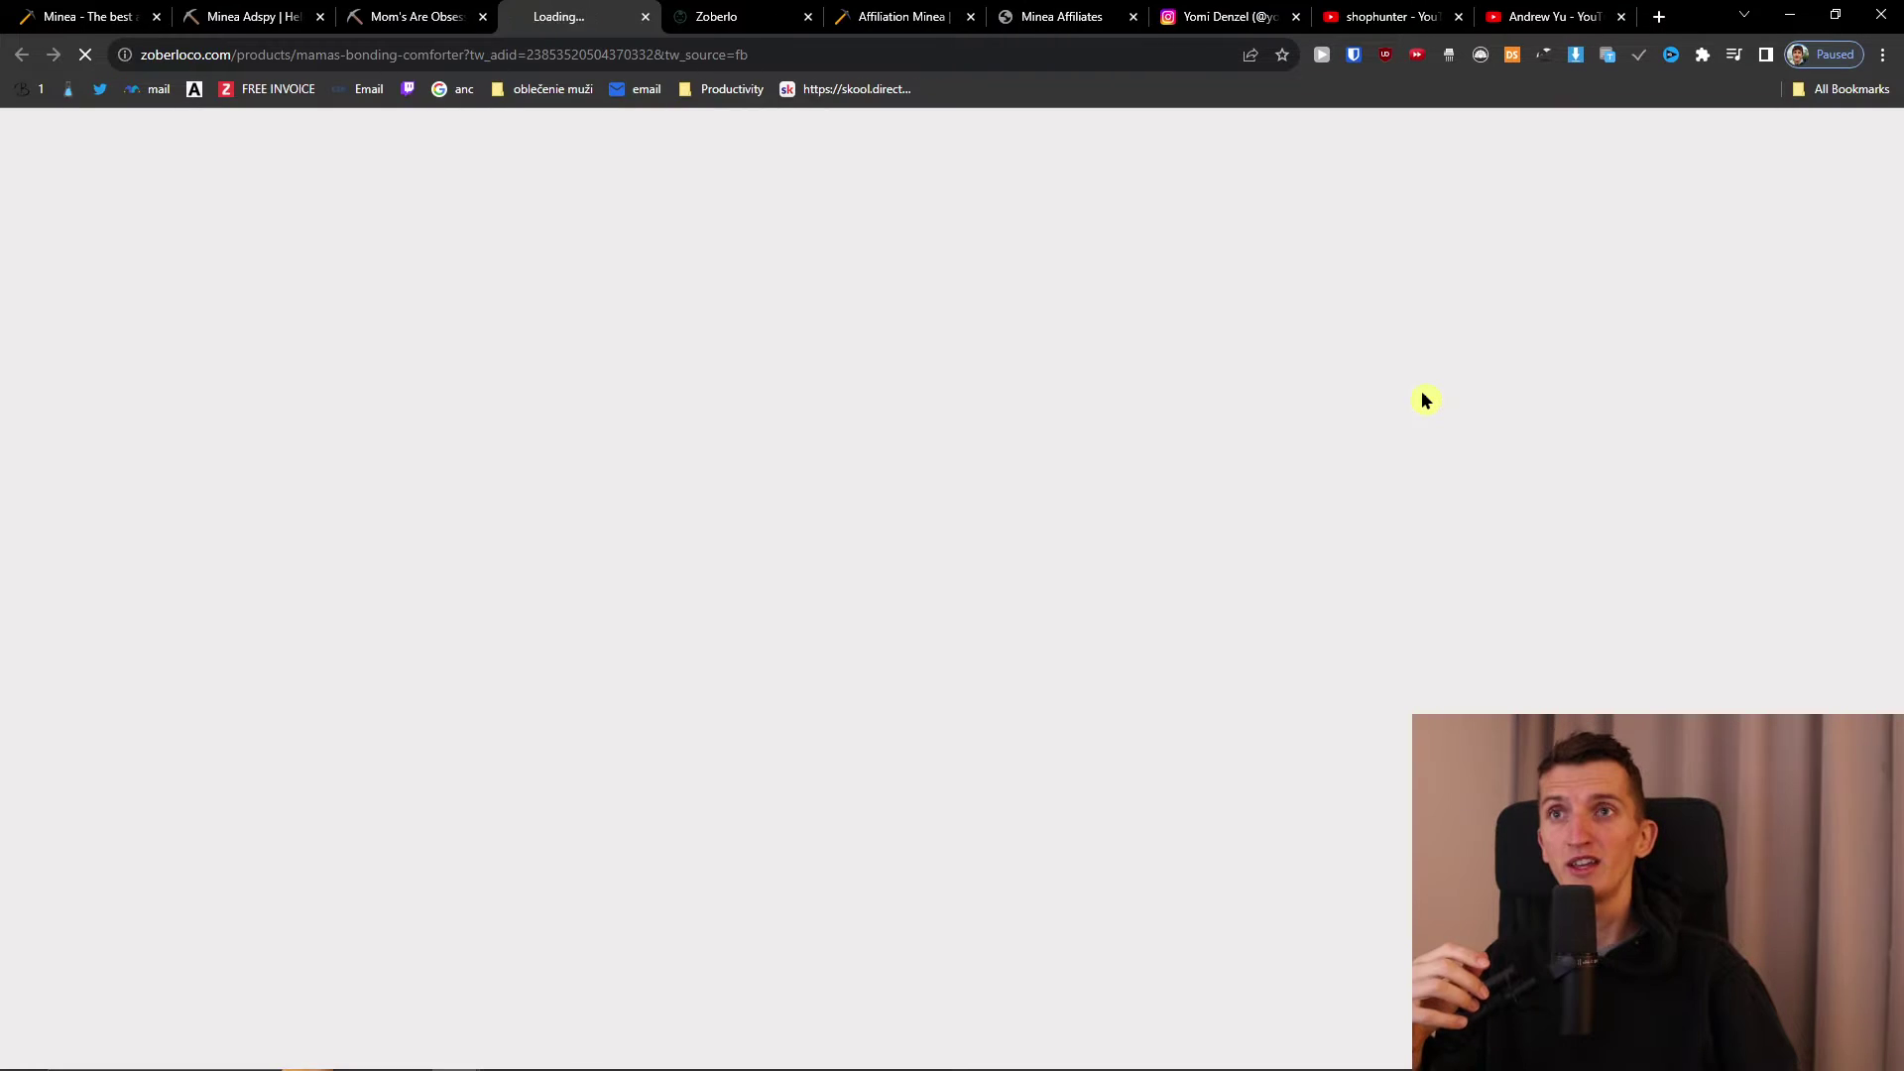
key(ctrl+shift+Tab)
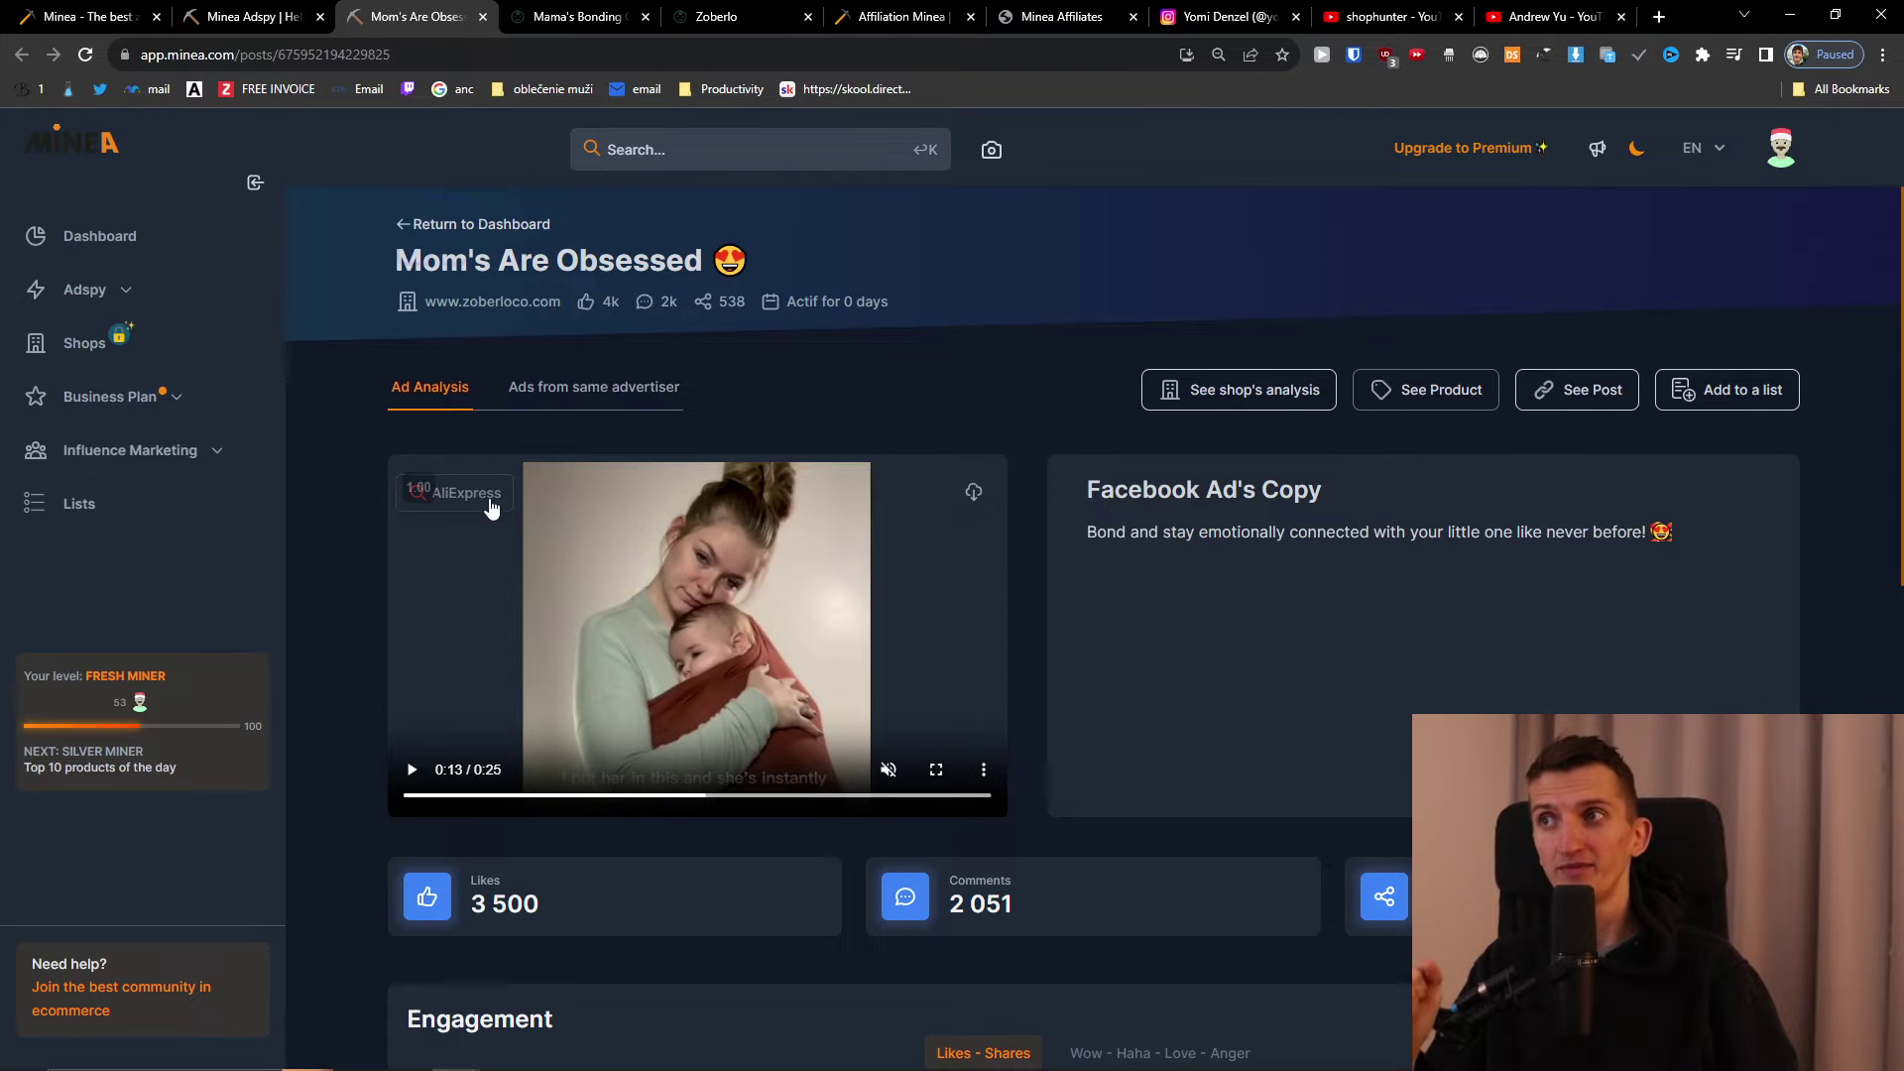
click(1584, 401)
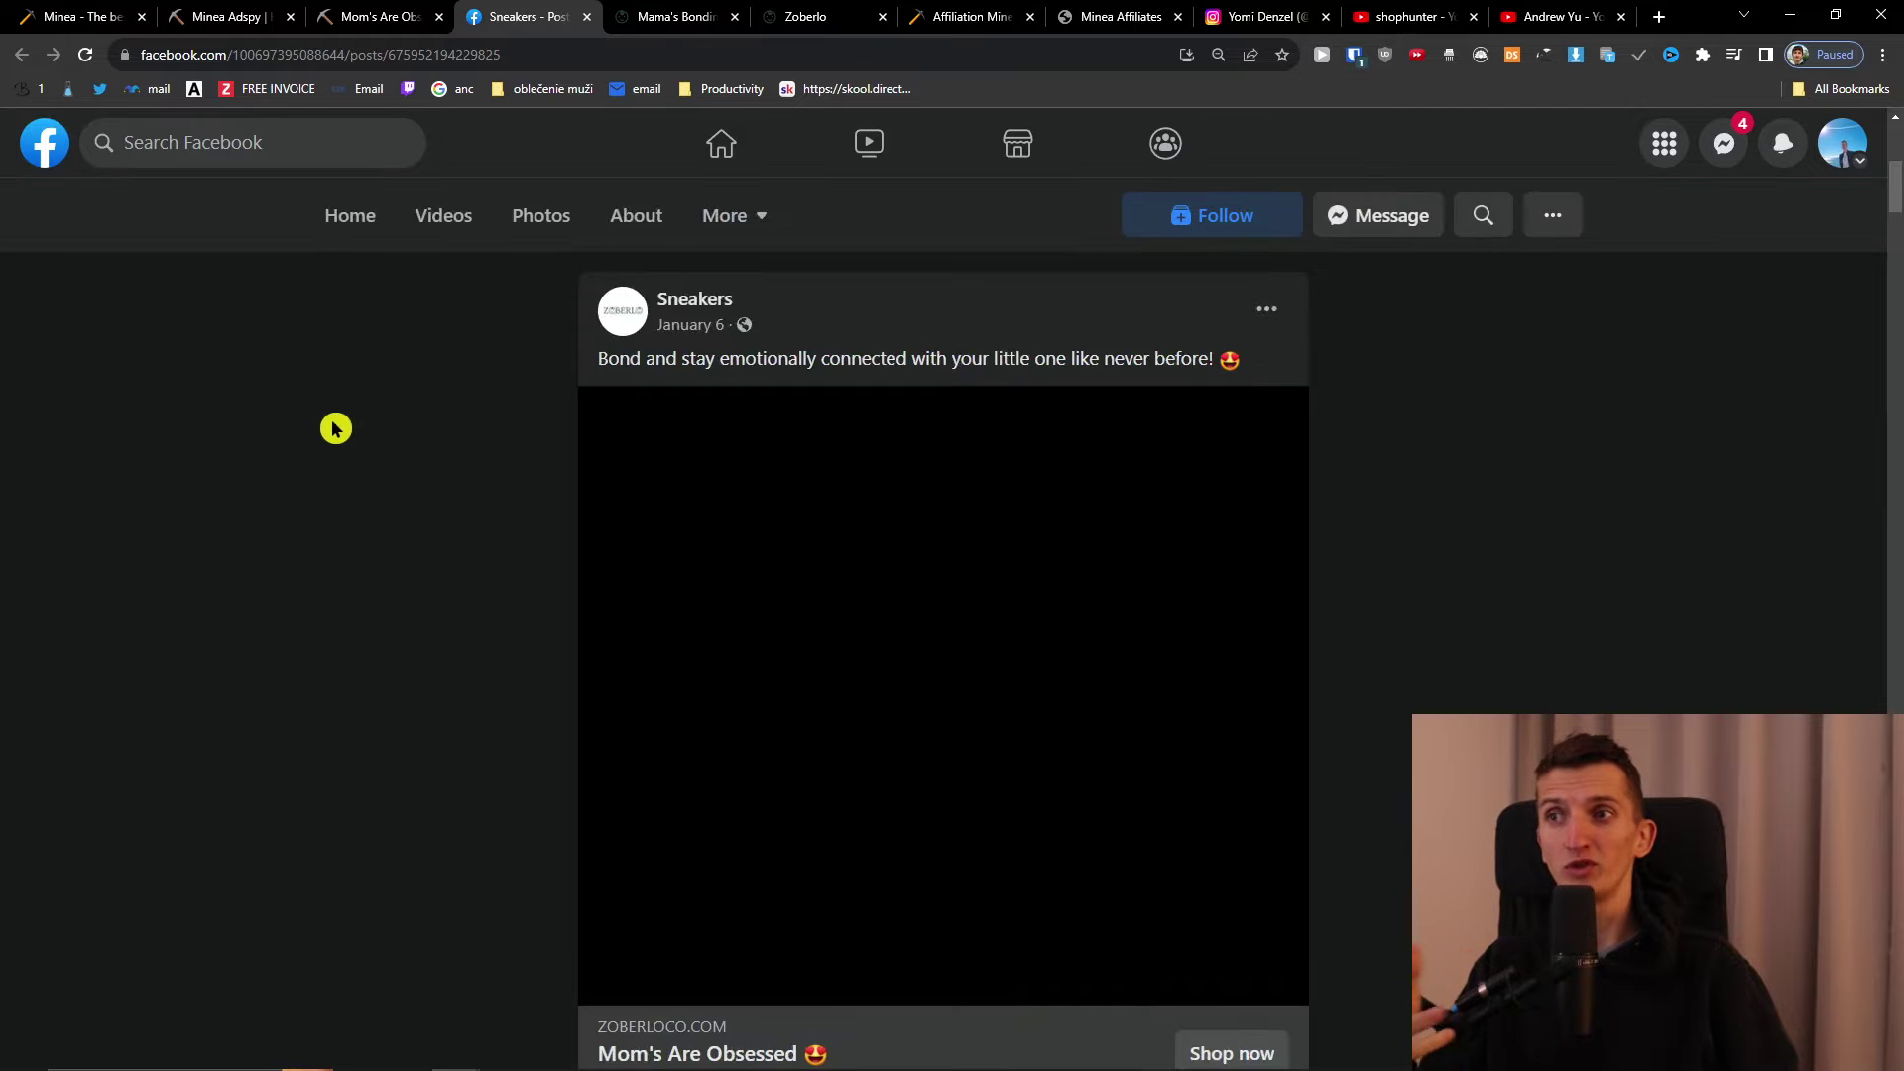
- Read through the Facebook post's comments and store replies, then return to the Minea ad
scroll(335, 428, down, 2)
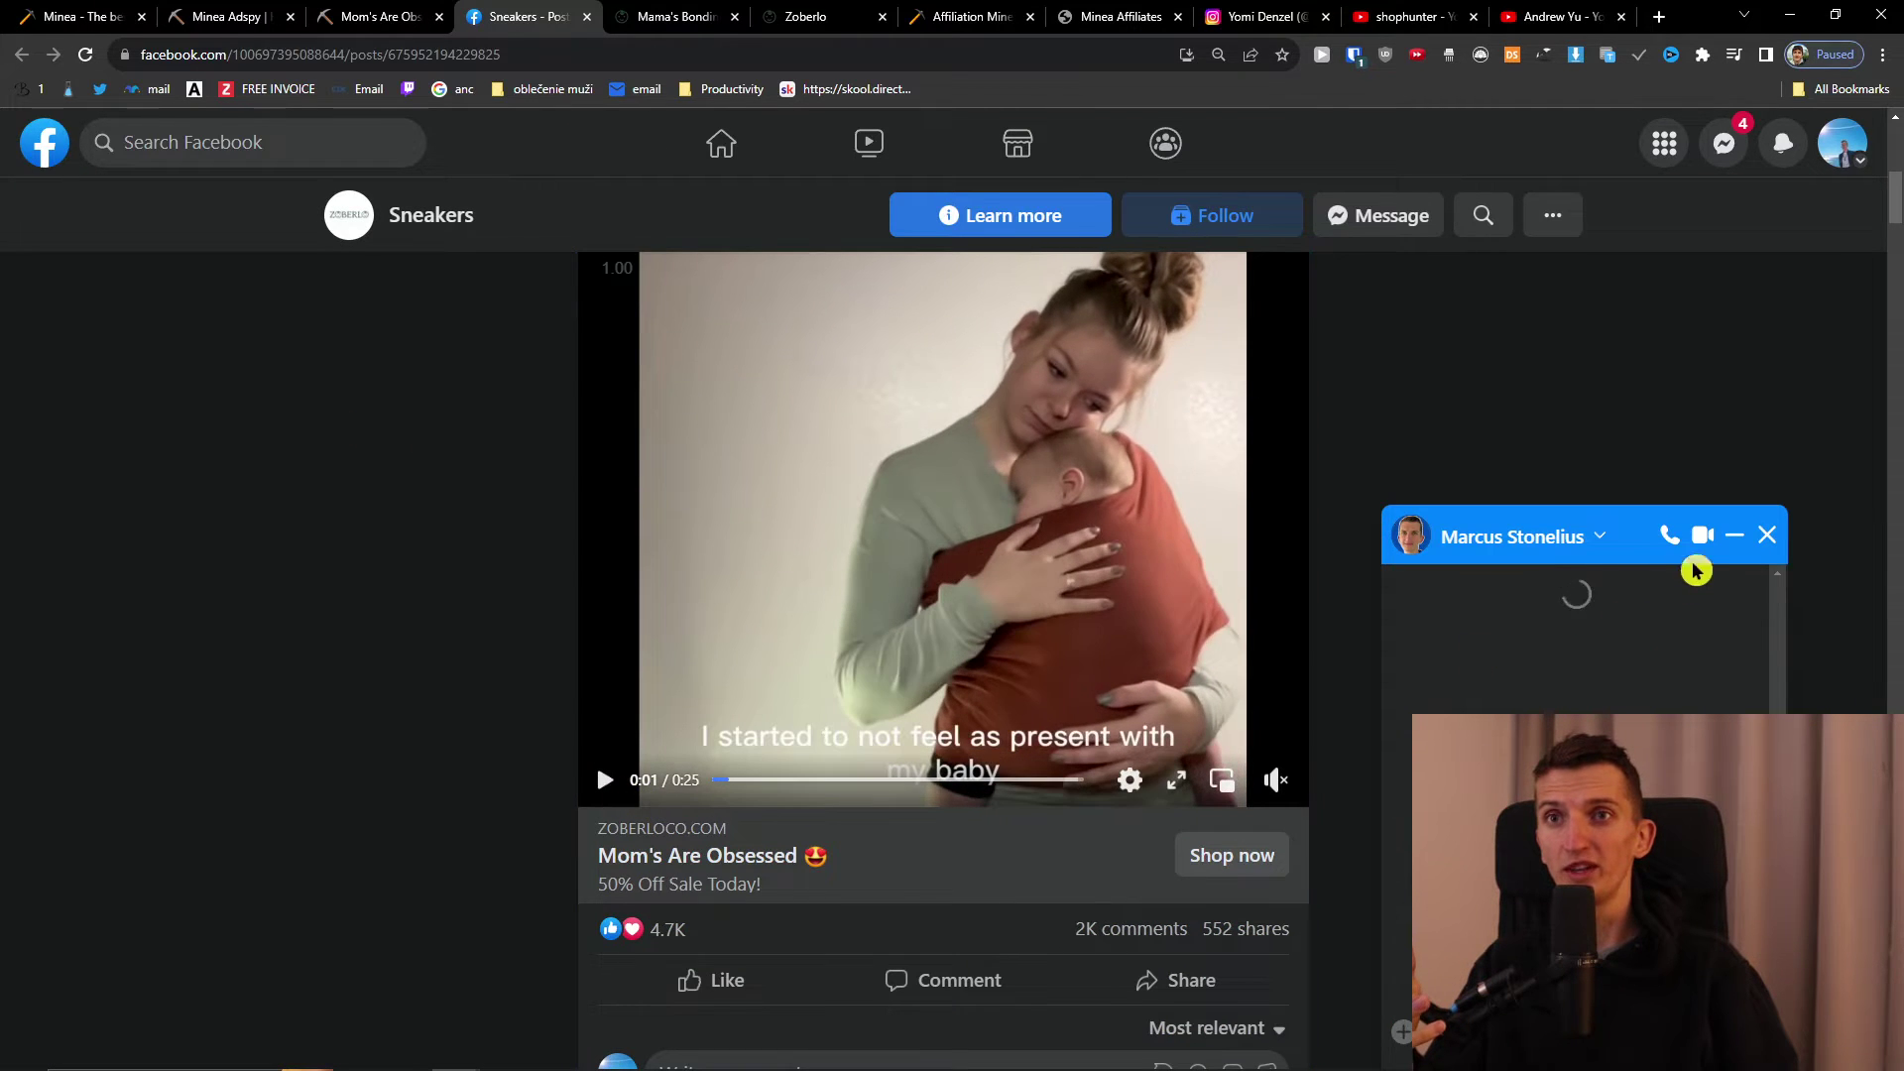
click(1765, 536)
scroll(515, 566, down, 4)
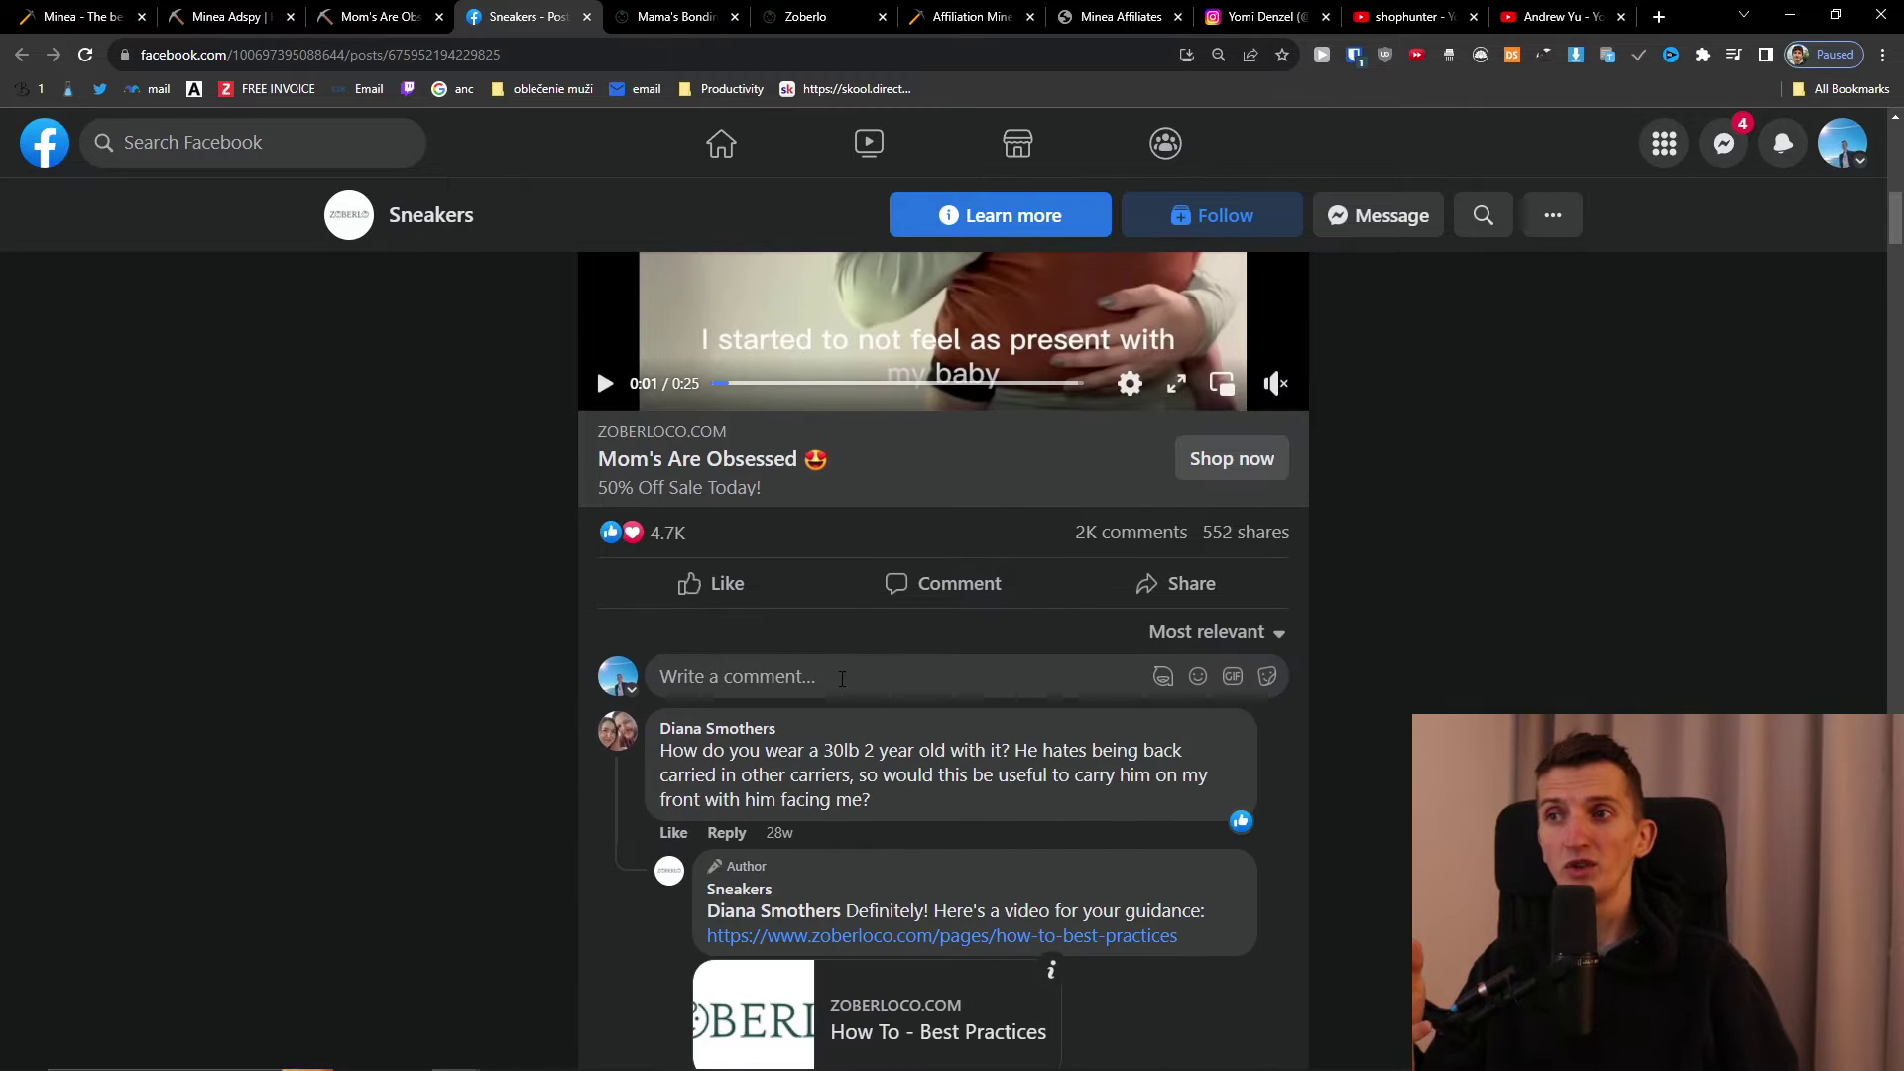
scroll(1000, 684, down, 10)
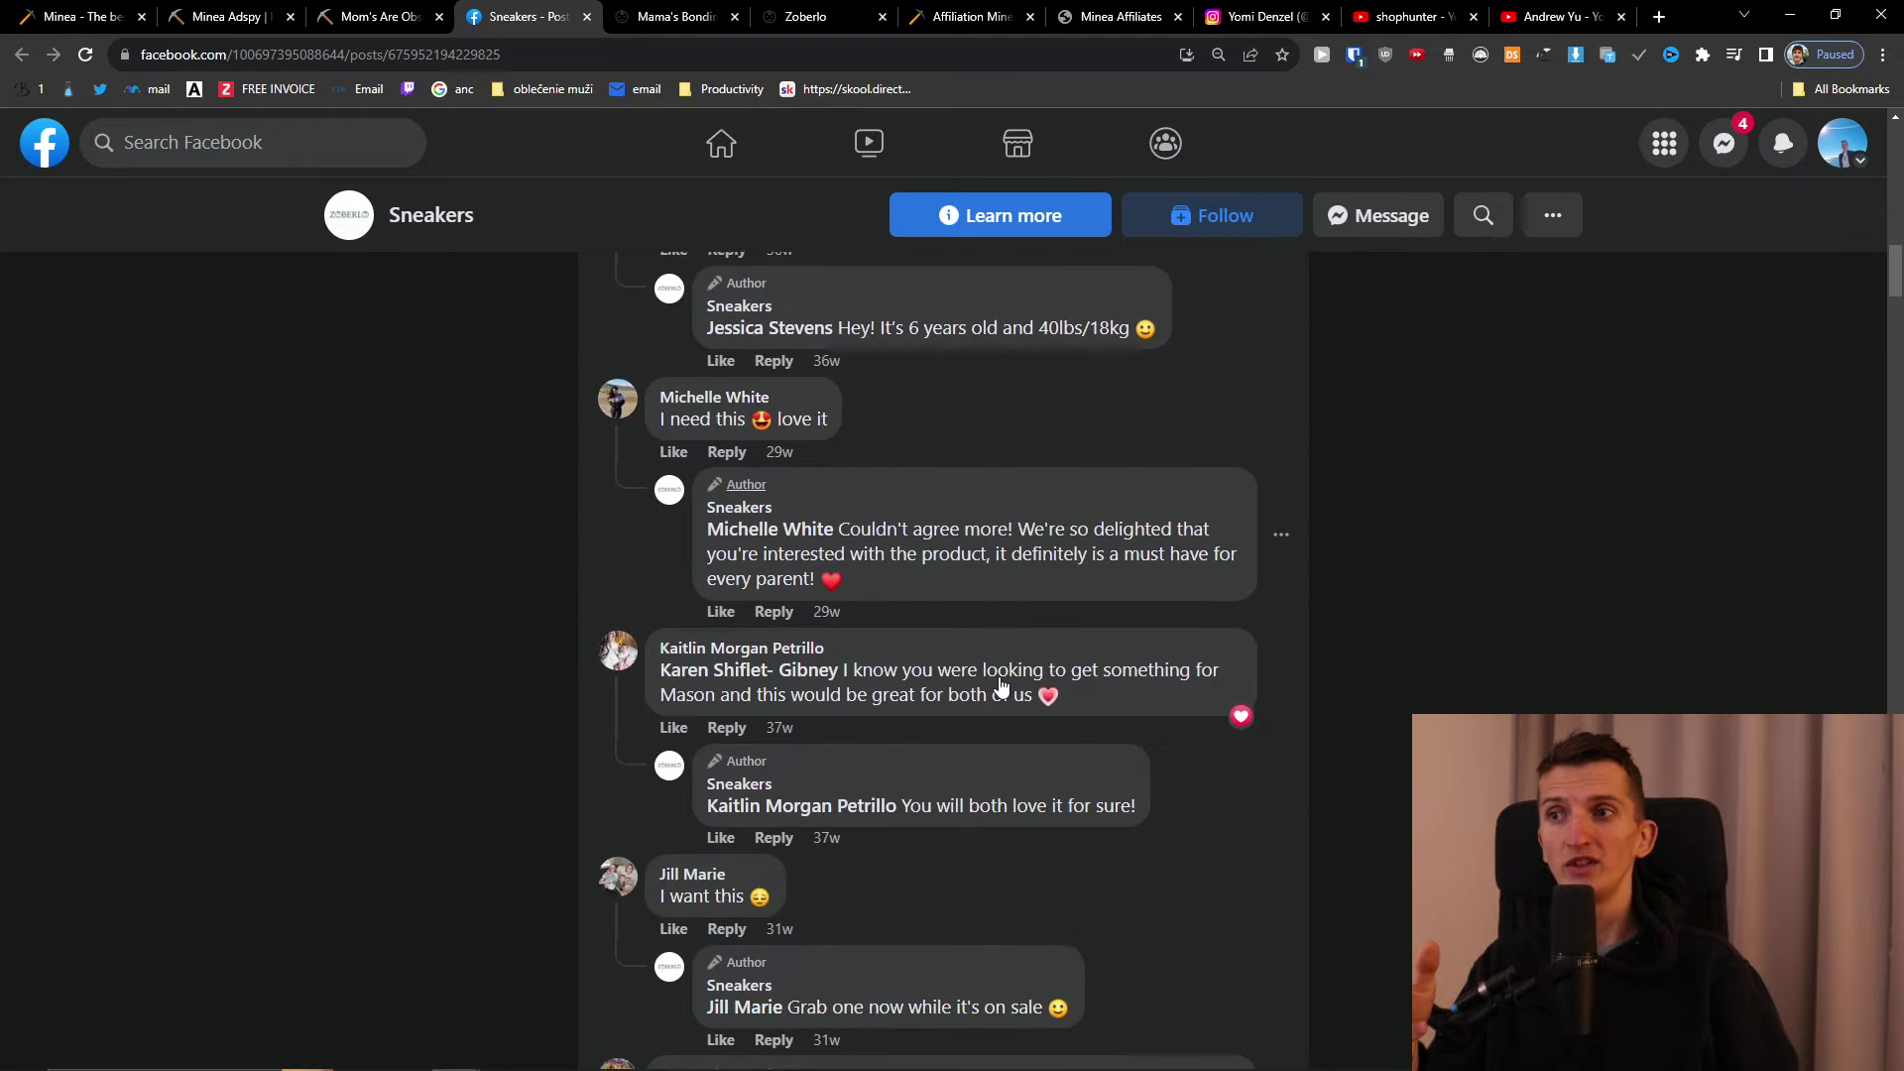
scroll(1001, 675, up, 12)
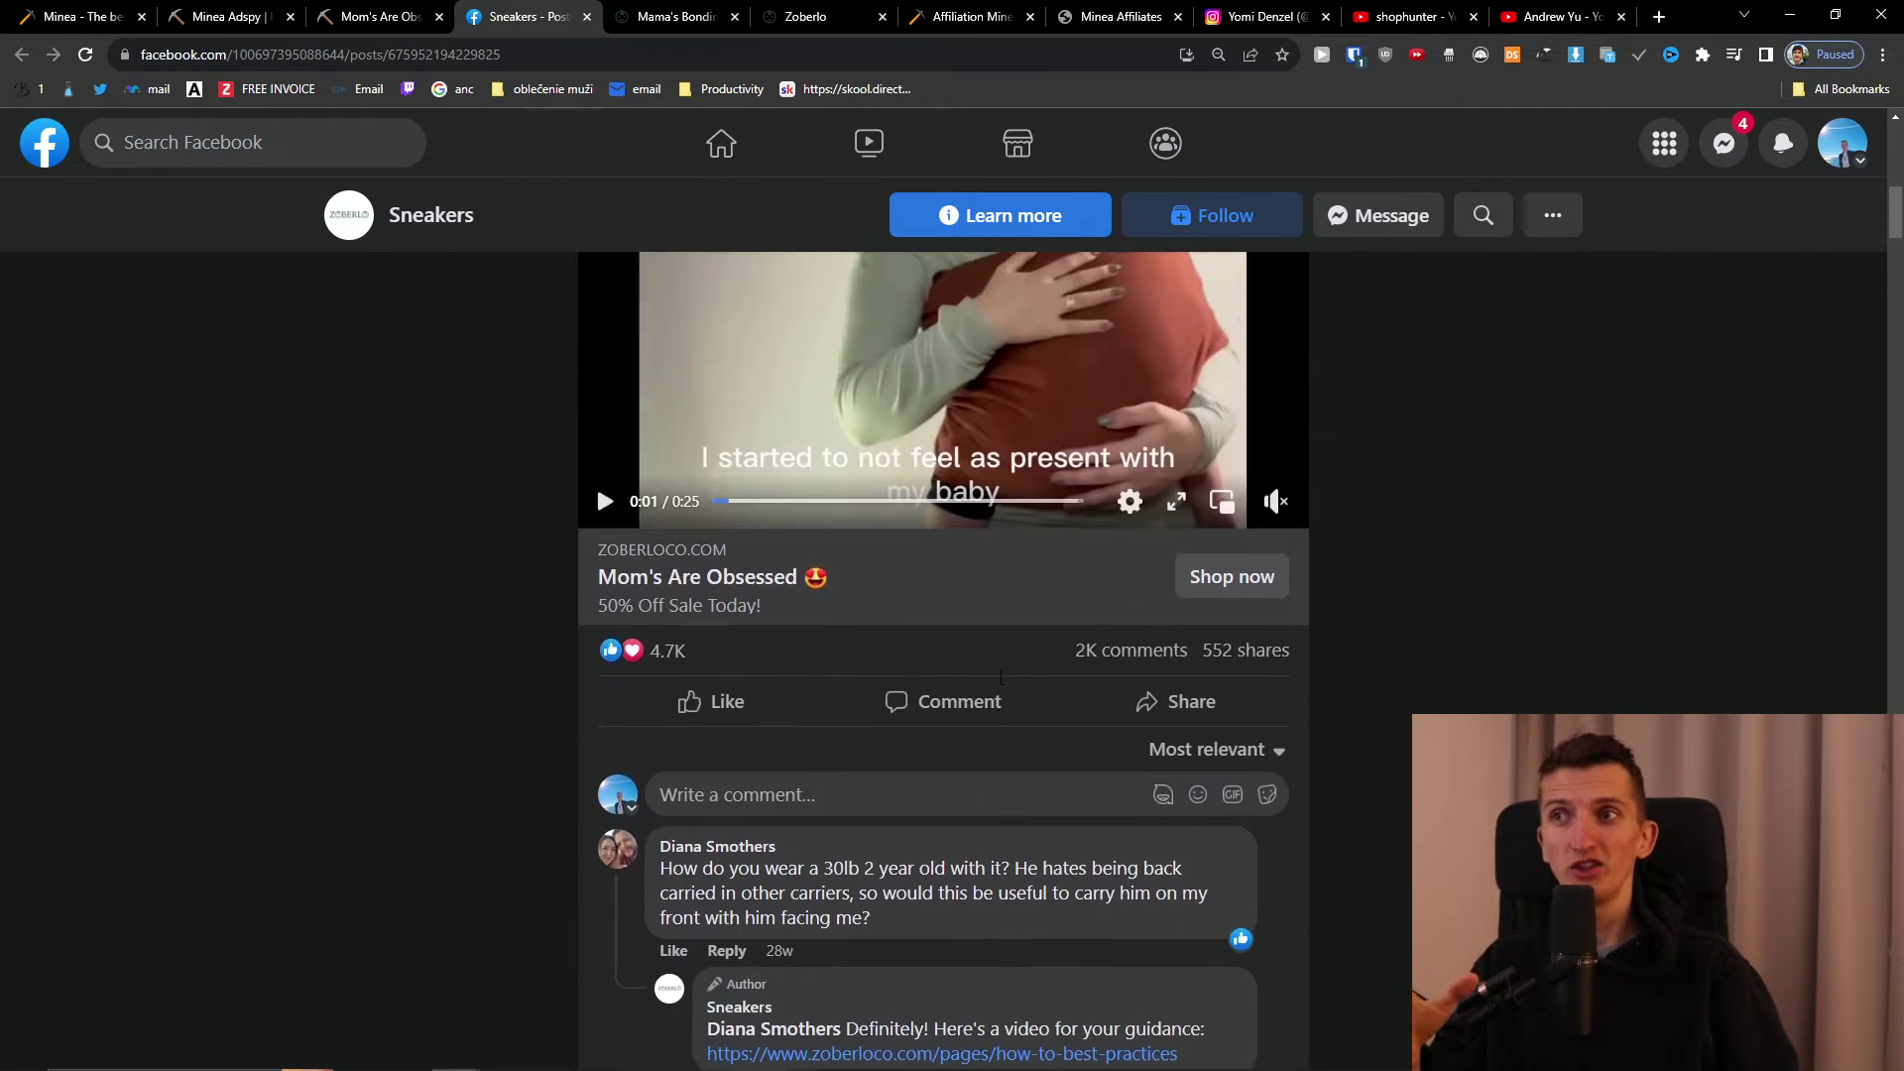
scroll(1001, 676, up, 5)
scroll(1001, 677, down, 3)
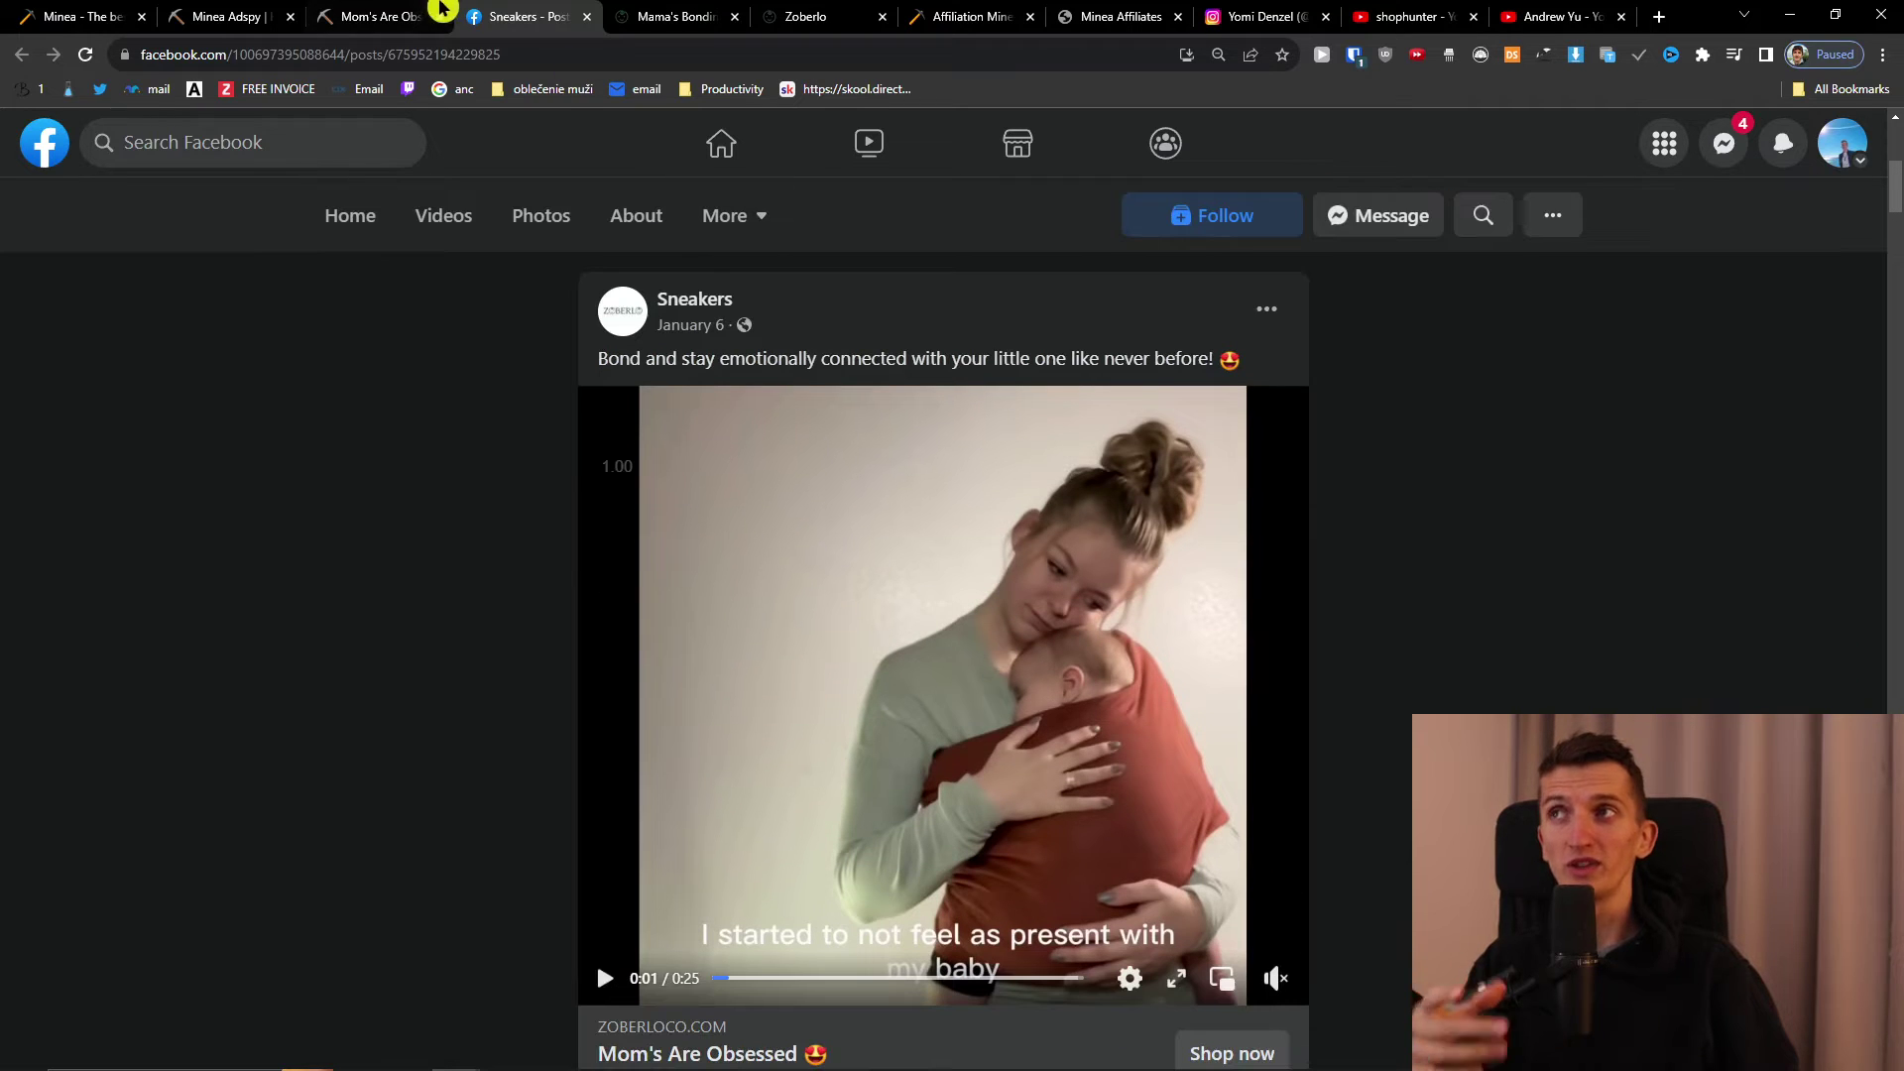
click(414, 11)
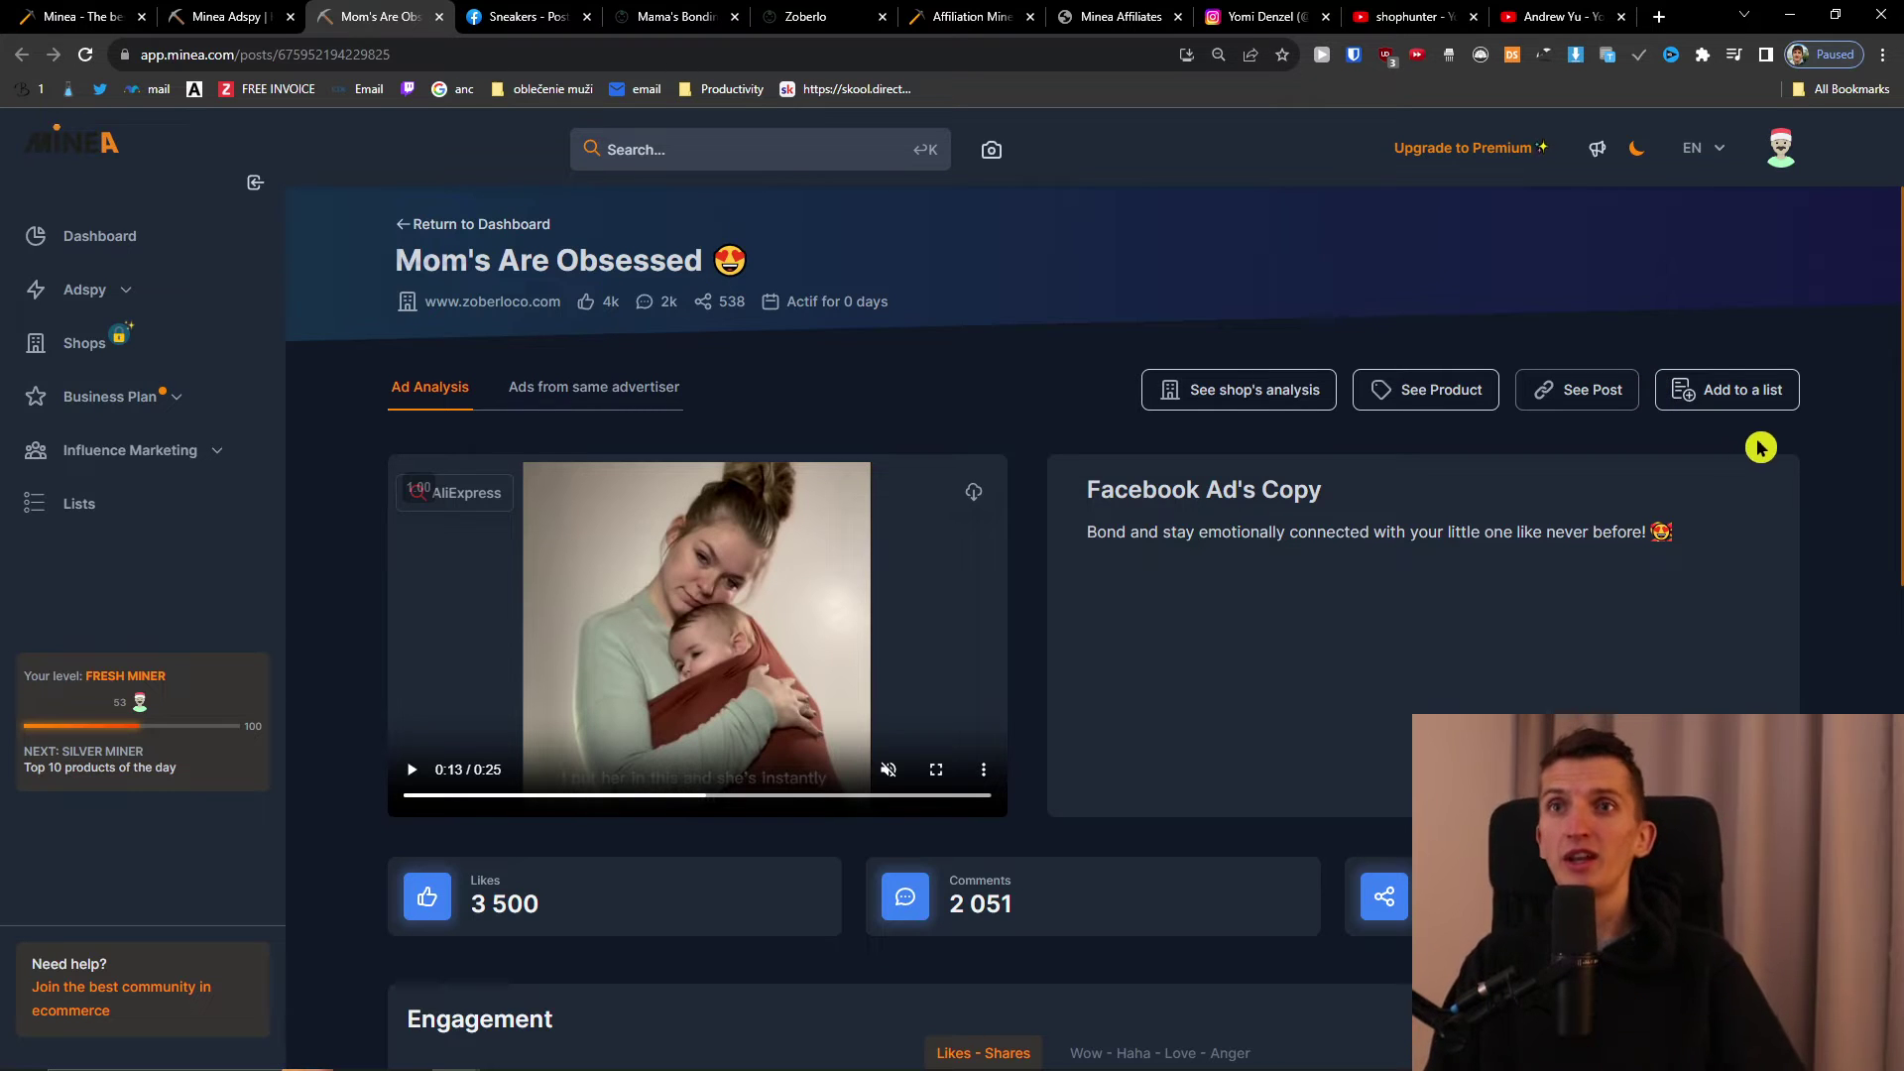
- Check the 'Add to a list' options, then view the advertiser's other baby-carrier ads
click(1720, 383)
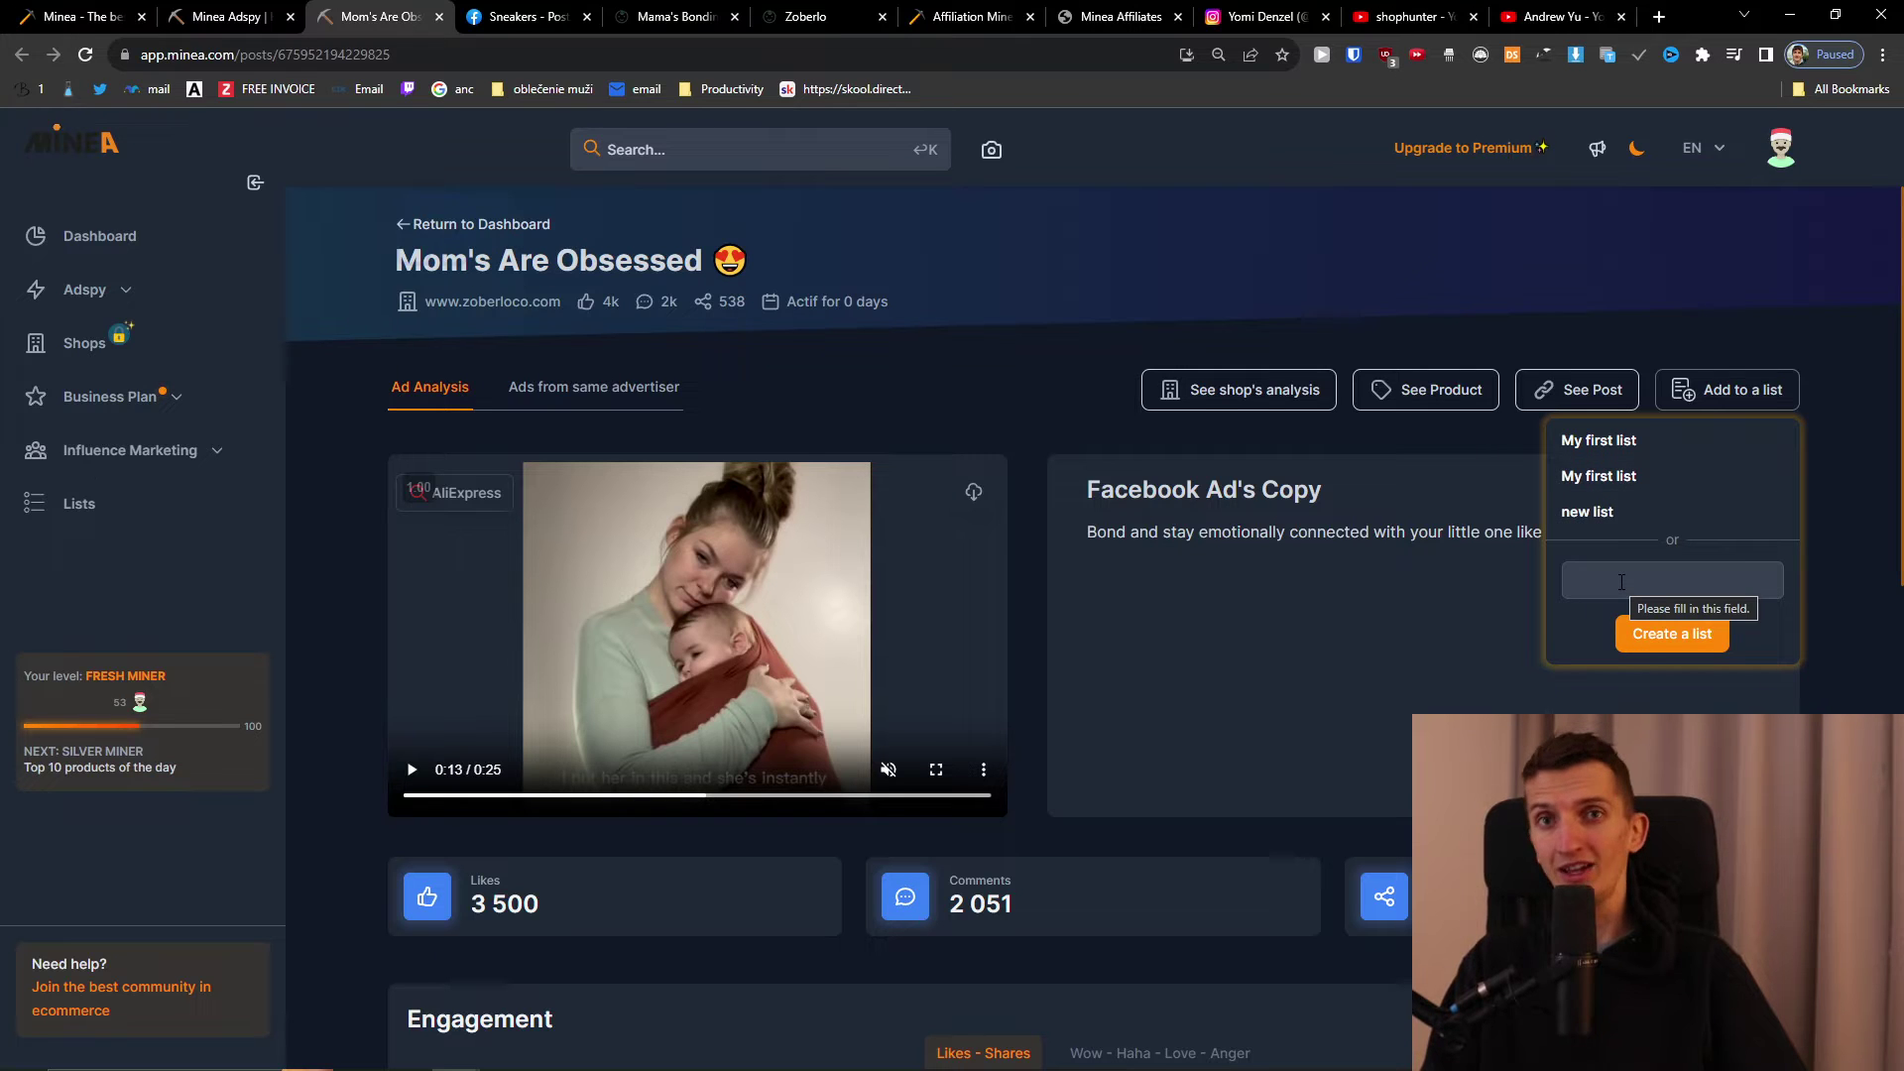
click(754, 414)
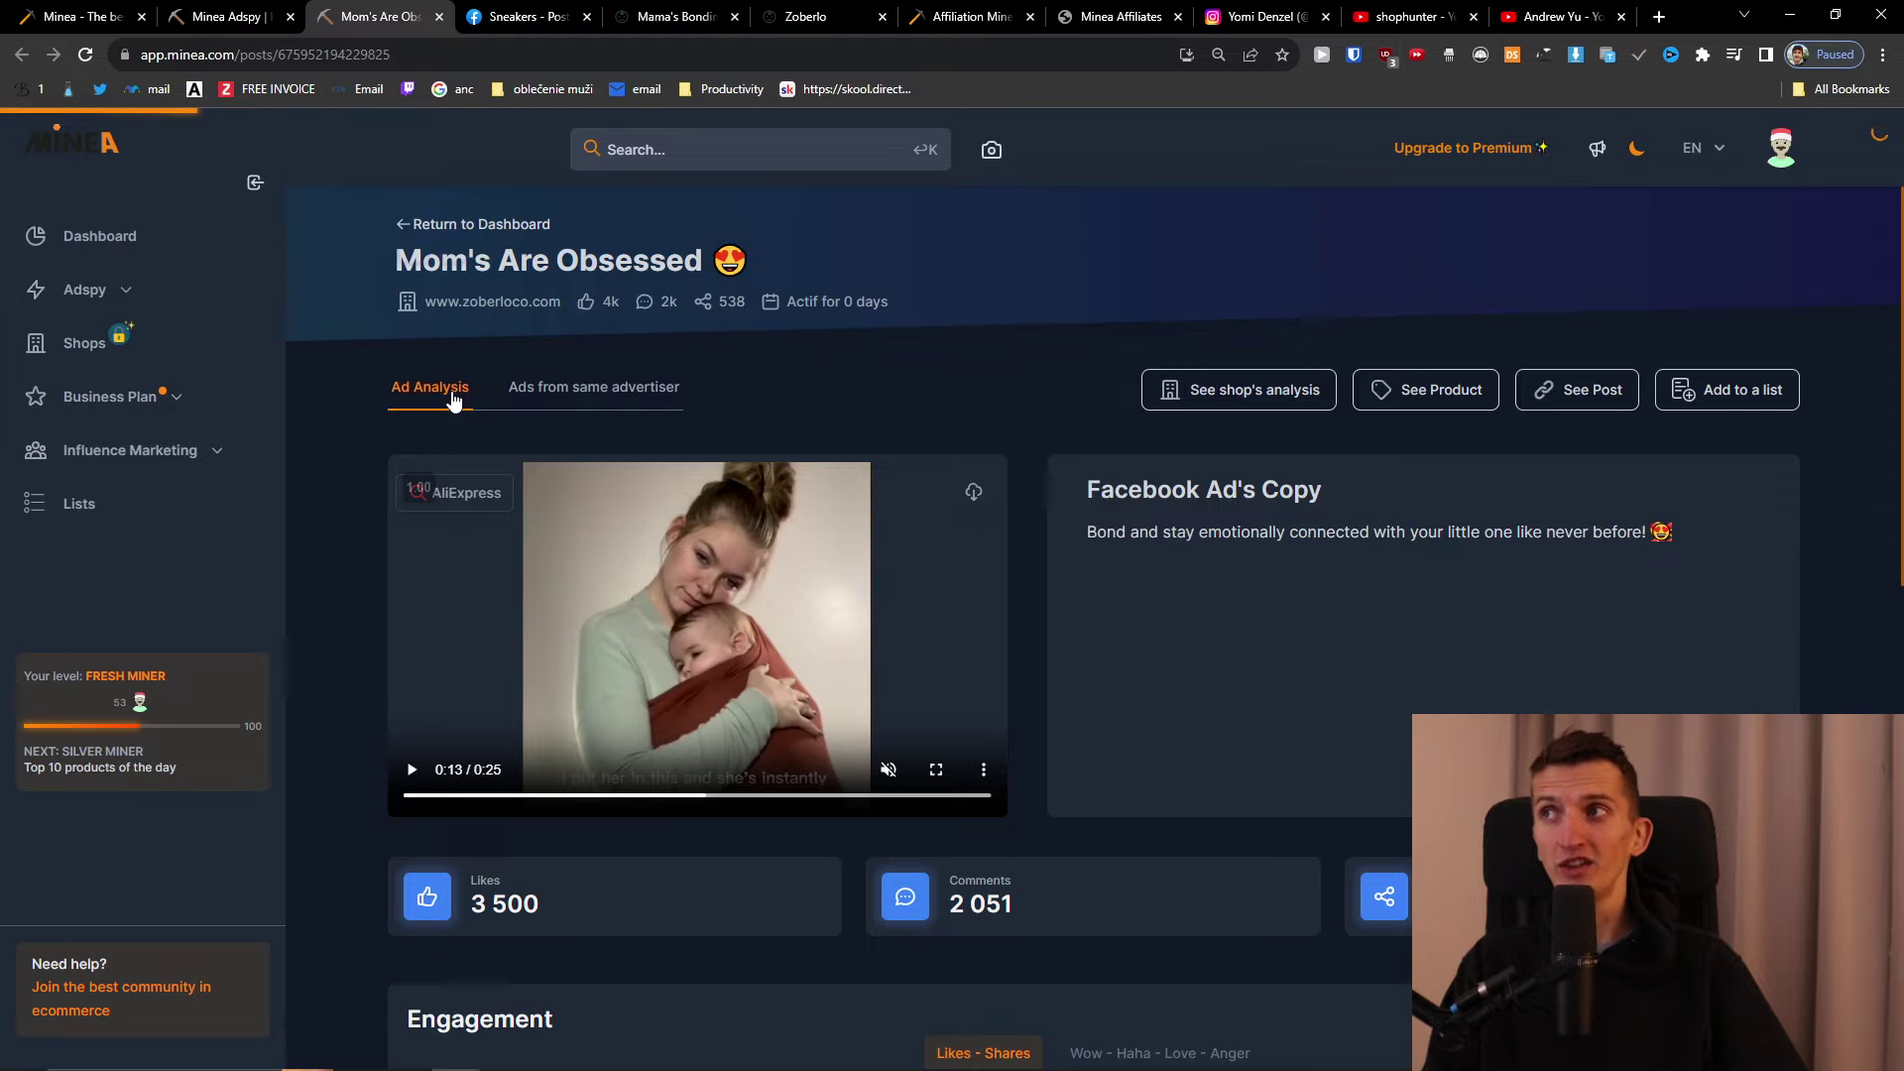
scroll(481, 392, down, 3)
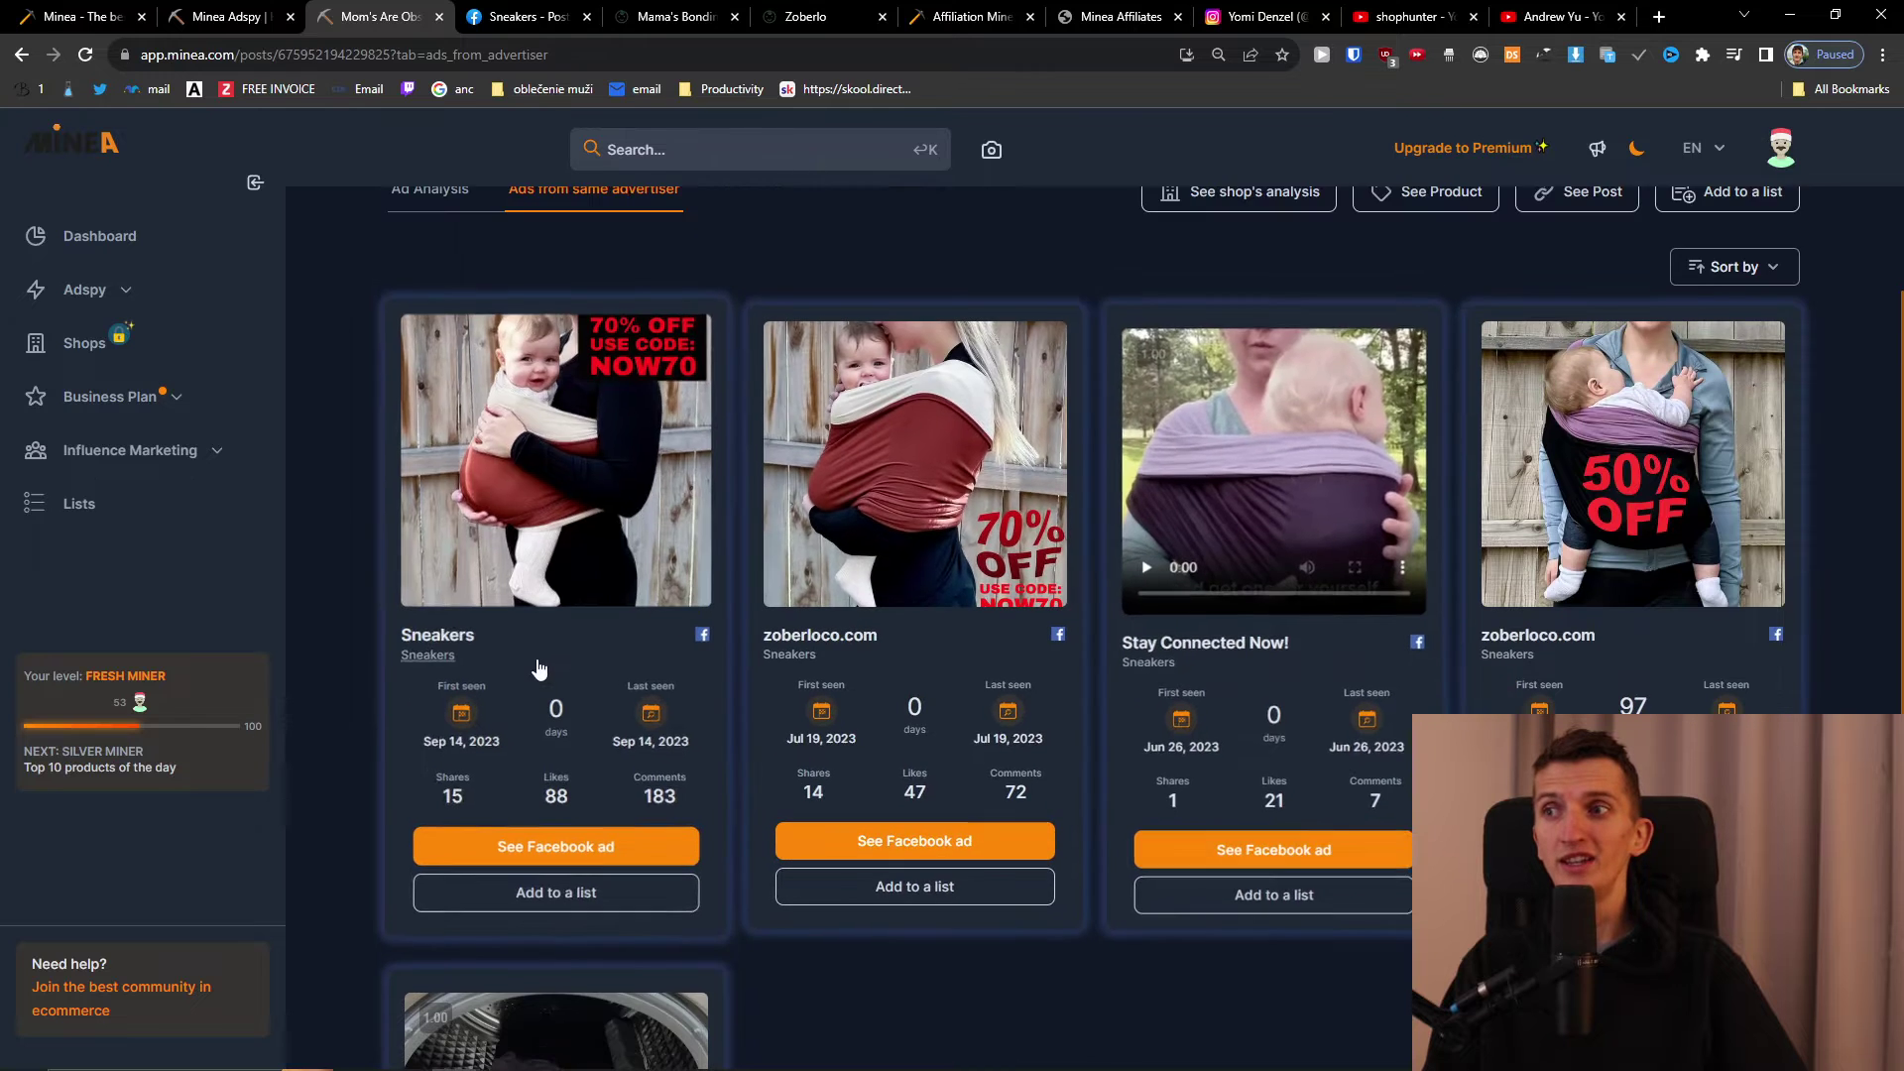
scroll(541, 664, down, 4)
scroll(546, 667, up, 6)
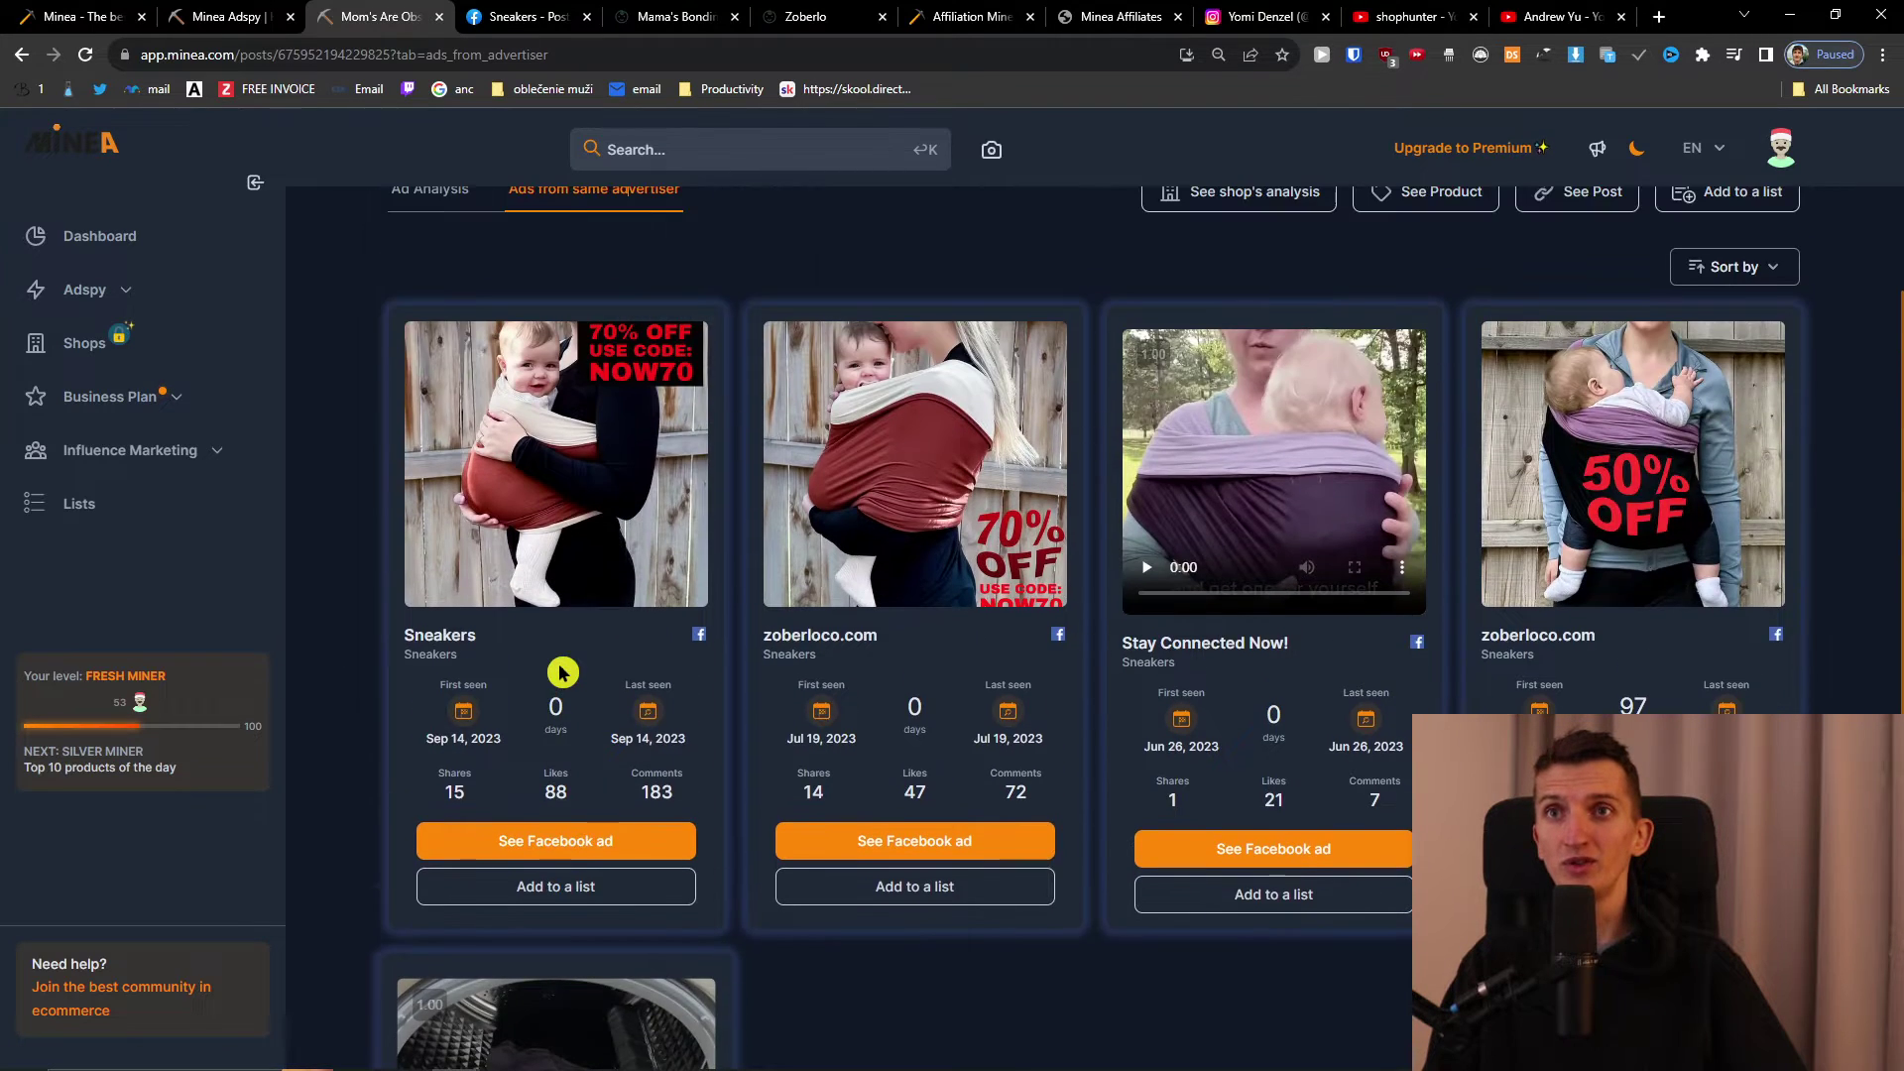
scroll(561, 674, up, 2)
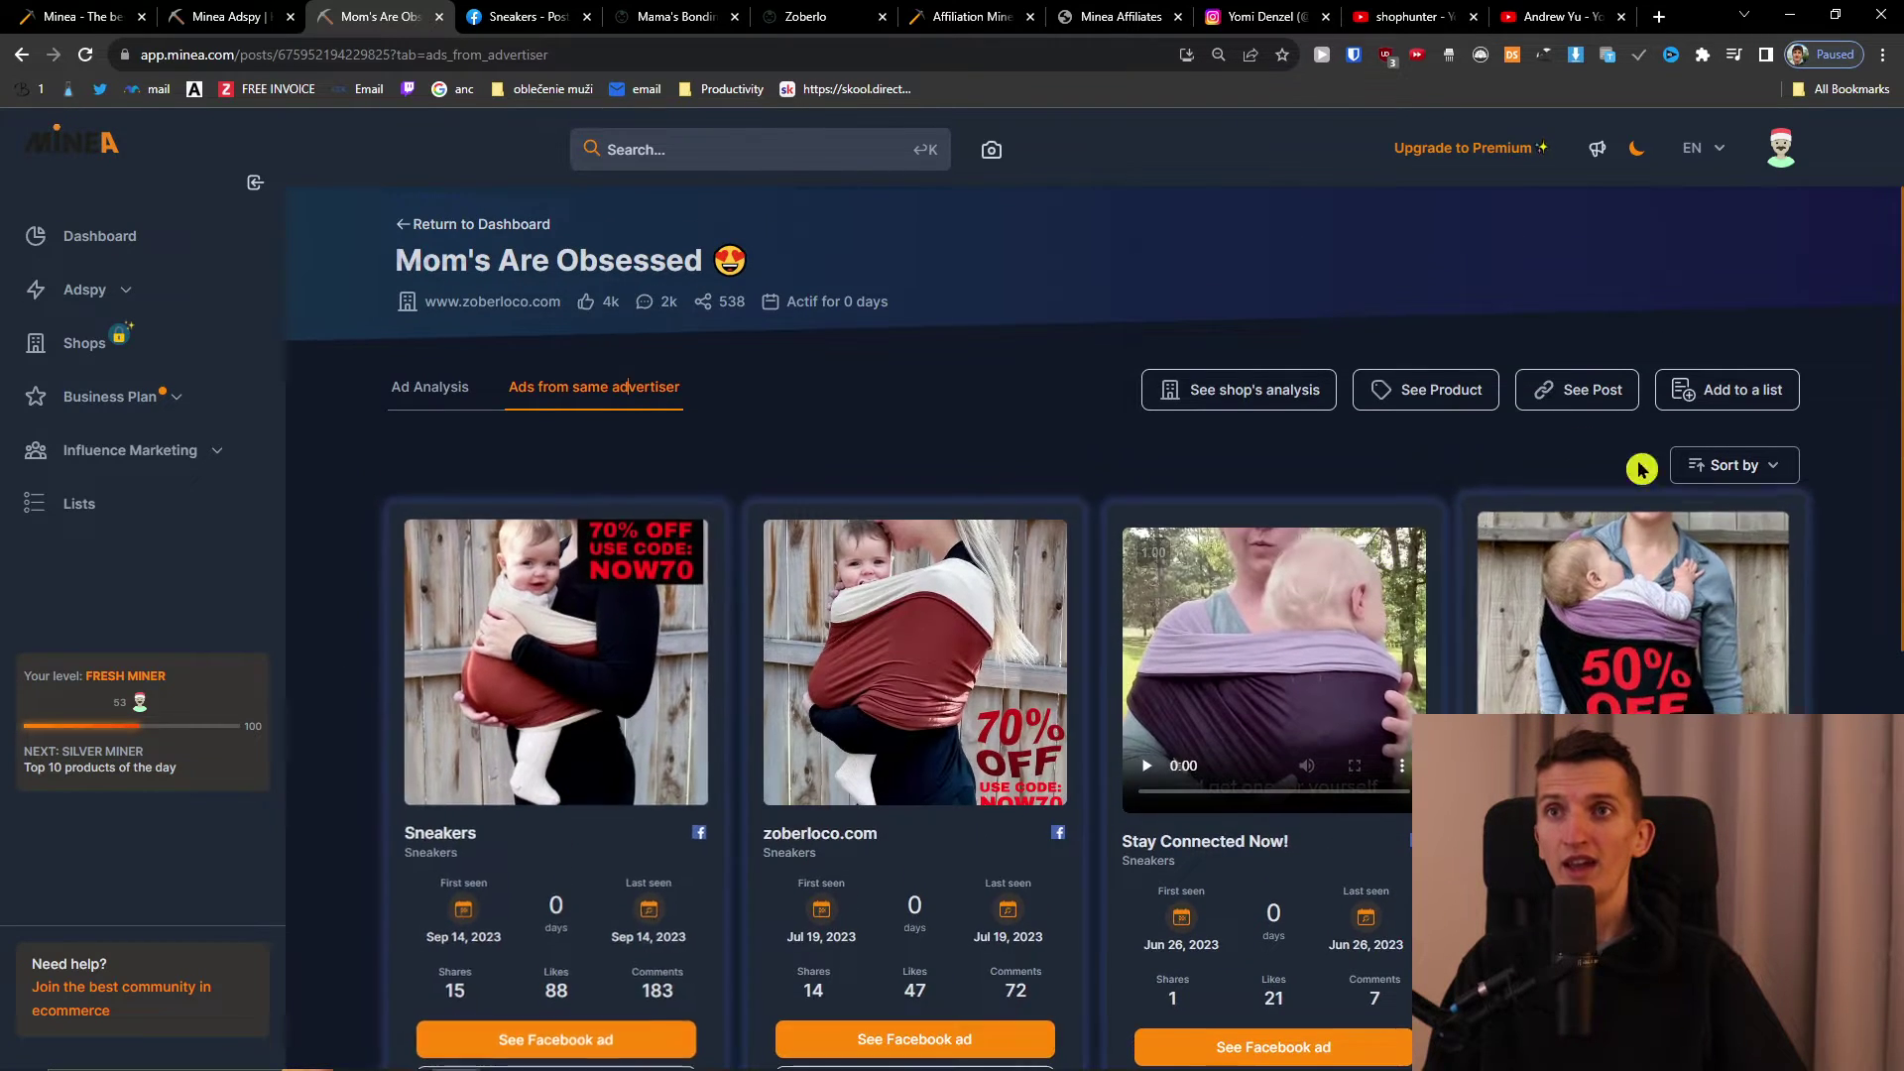
- Browse the Minea dashboard, then go to the Adspy Facebook Ads search page
click(144, 247)
scroll(347, 680, down, 3)
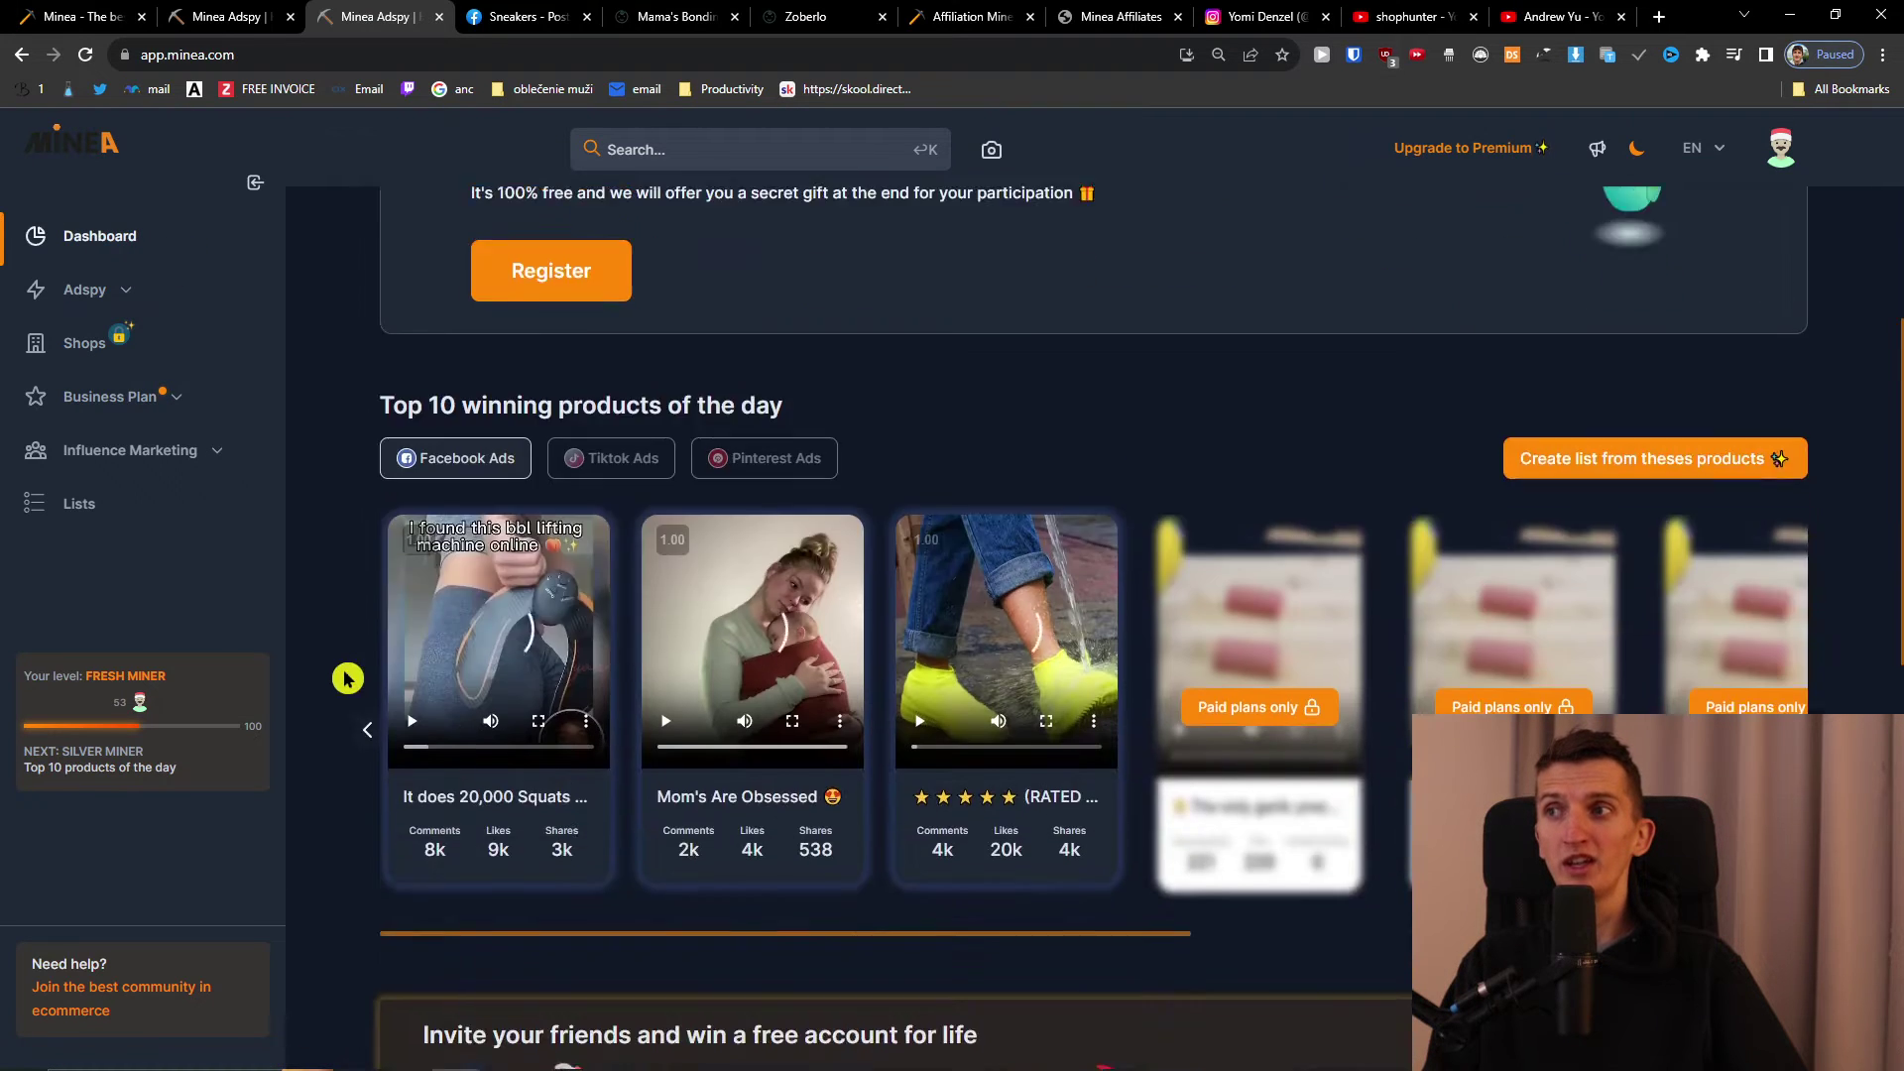
scroll(347, 679, down, 6)
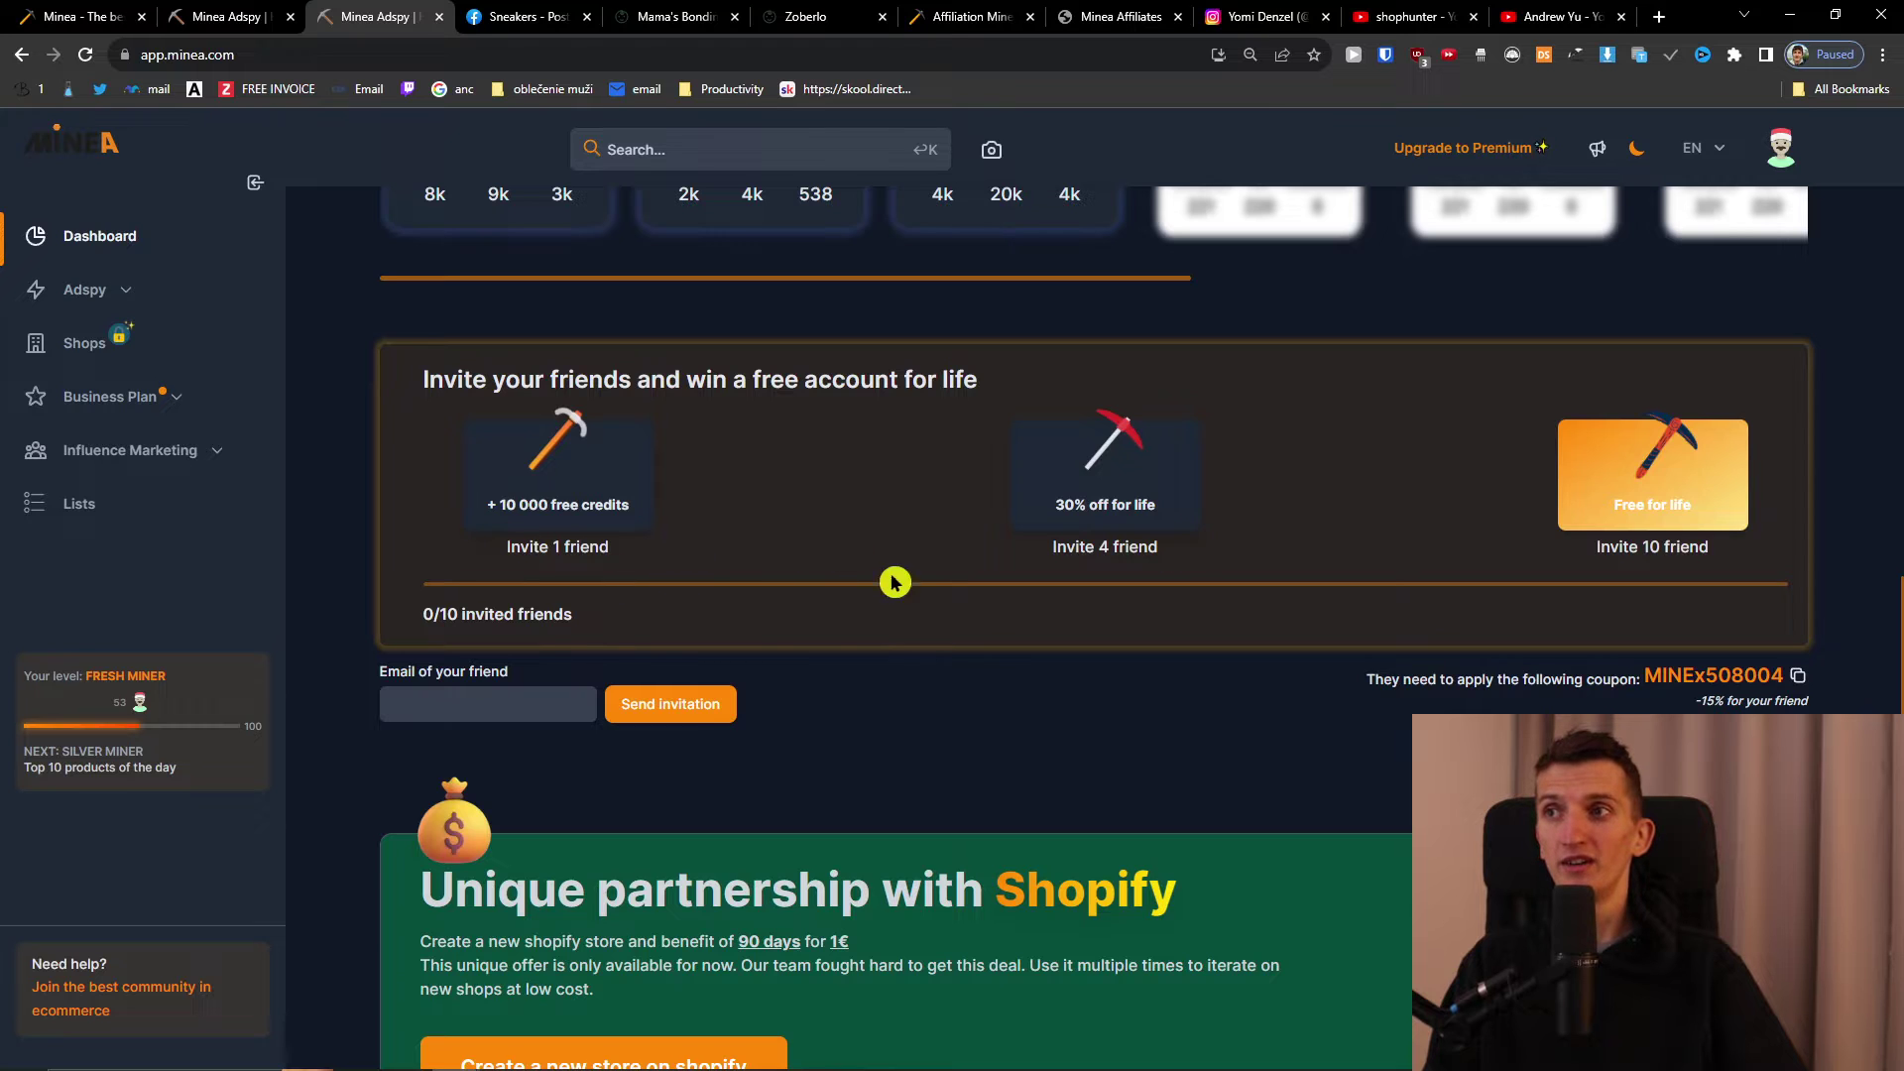
scroll(972, 609, down, 4)
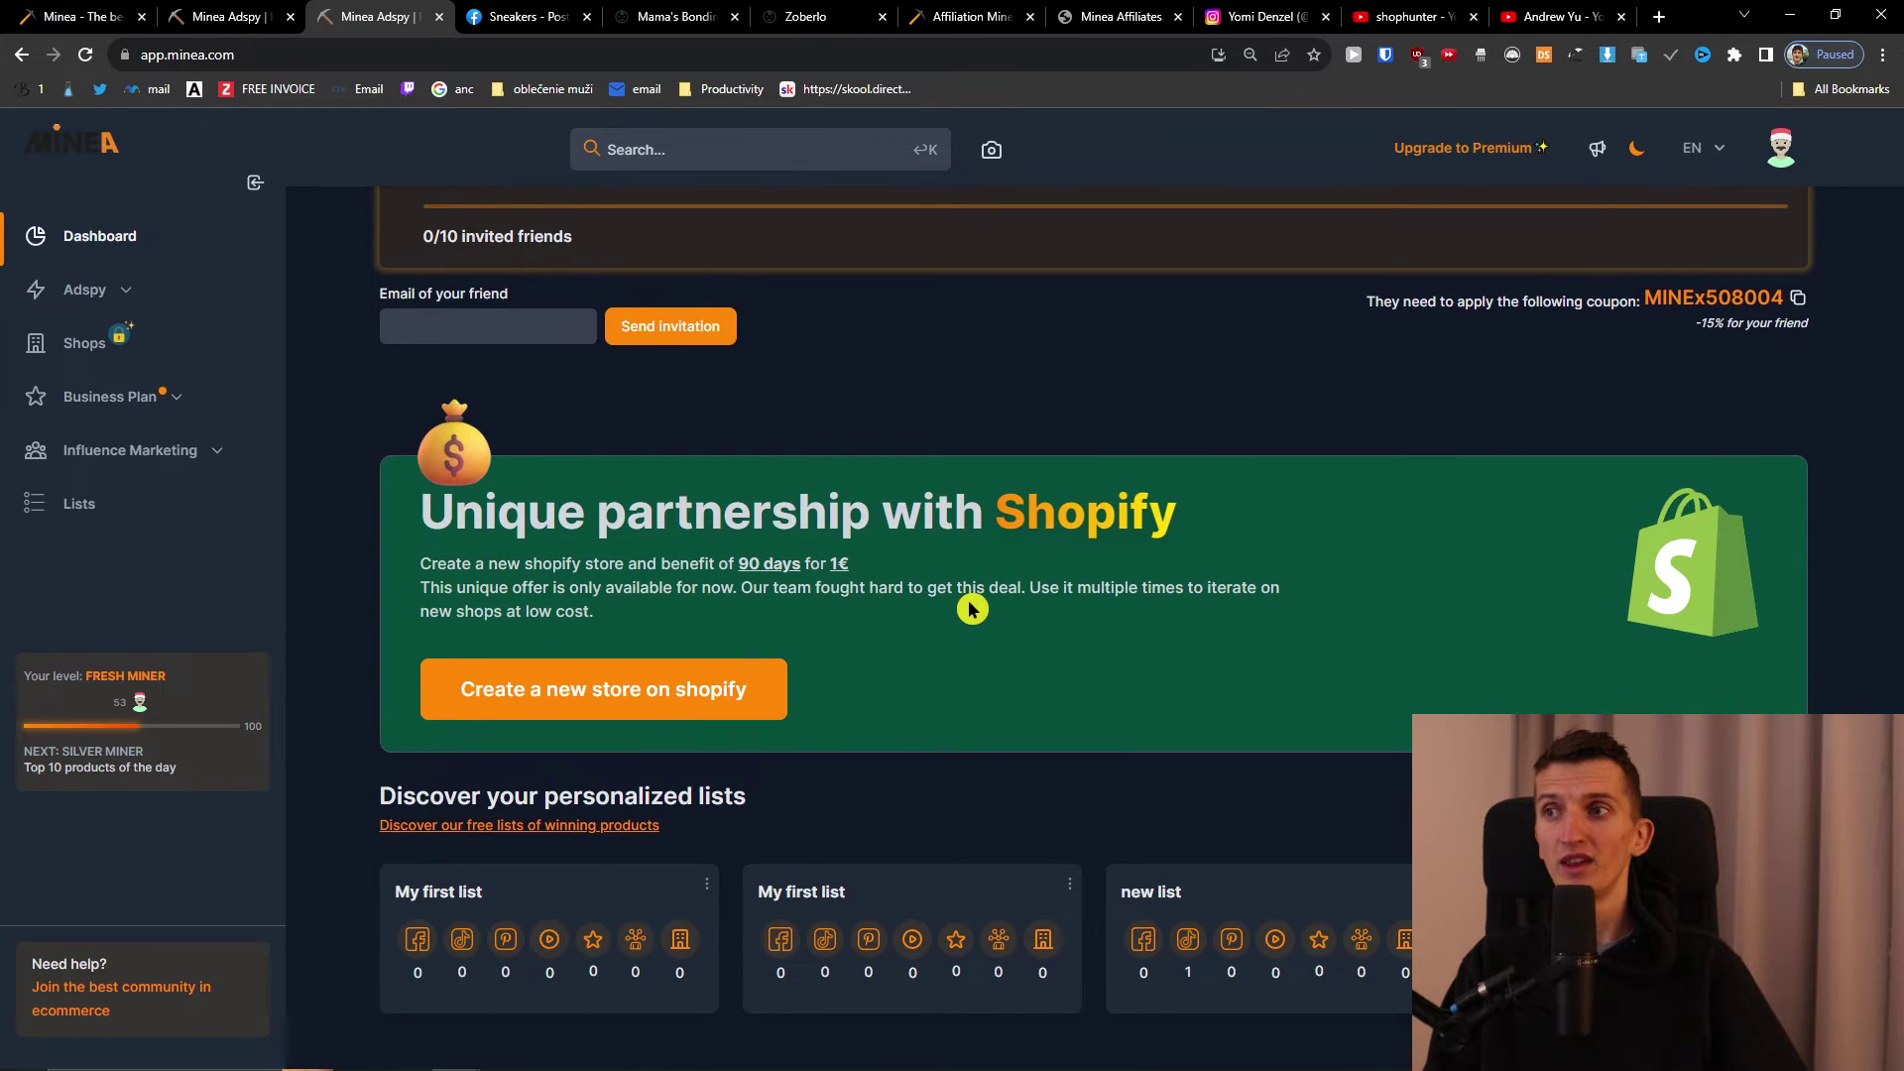
scroll(972, 609, up, 10)
click(123, 293)
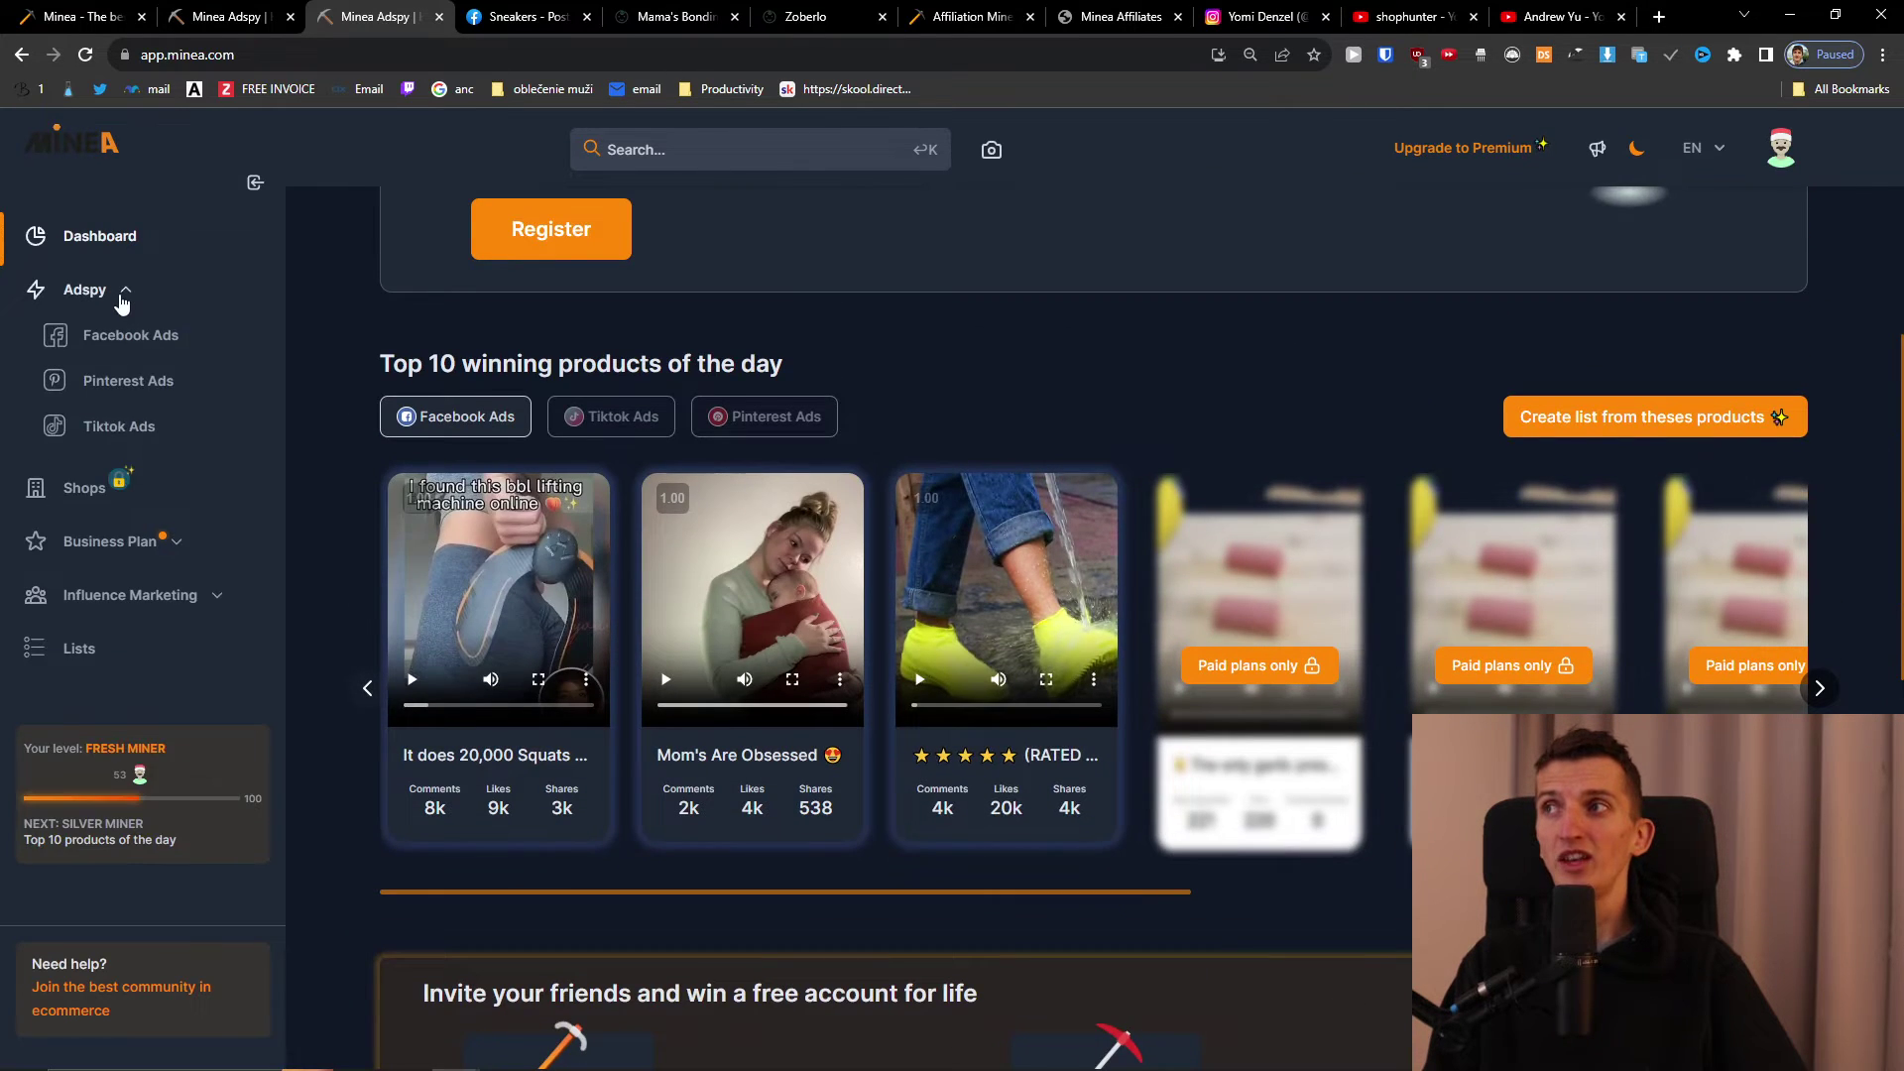
click(157, 347)
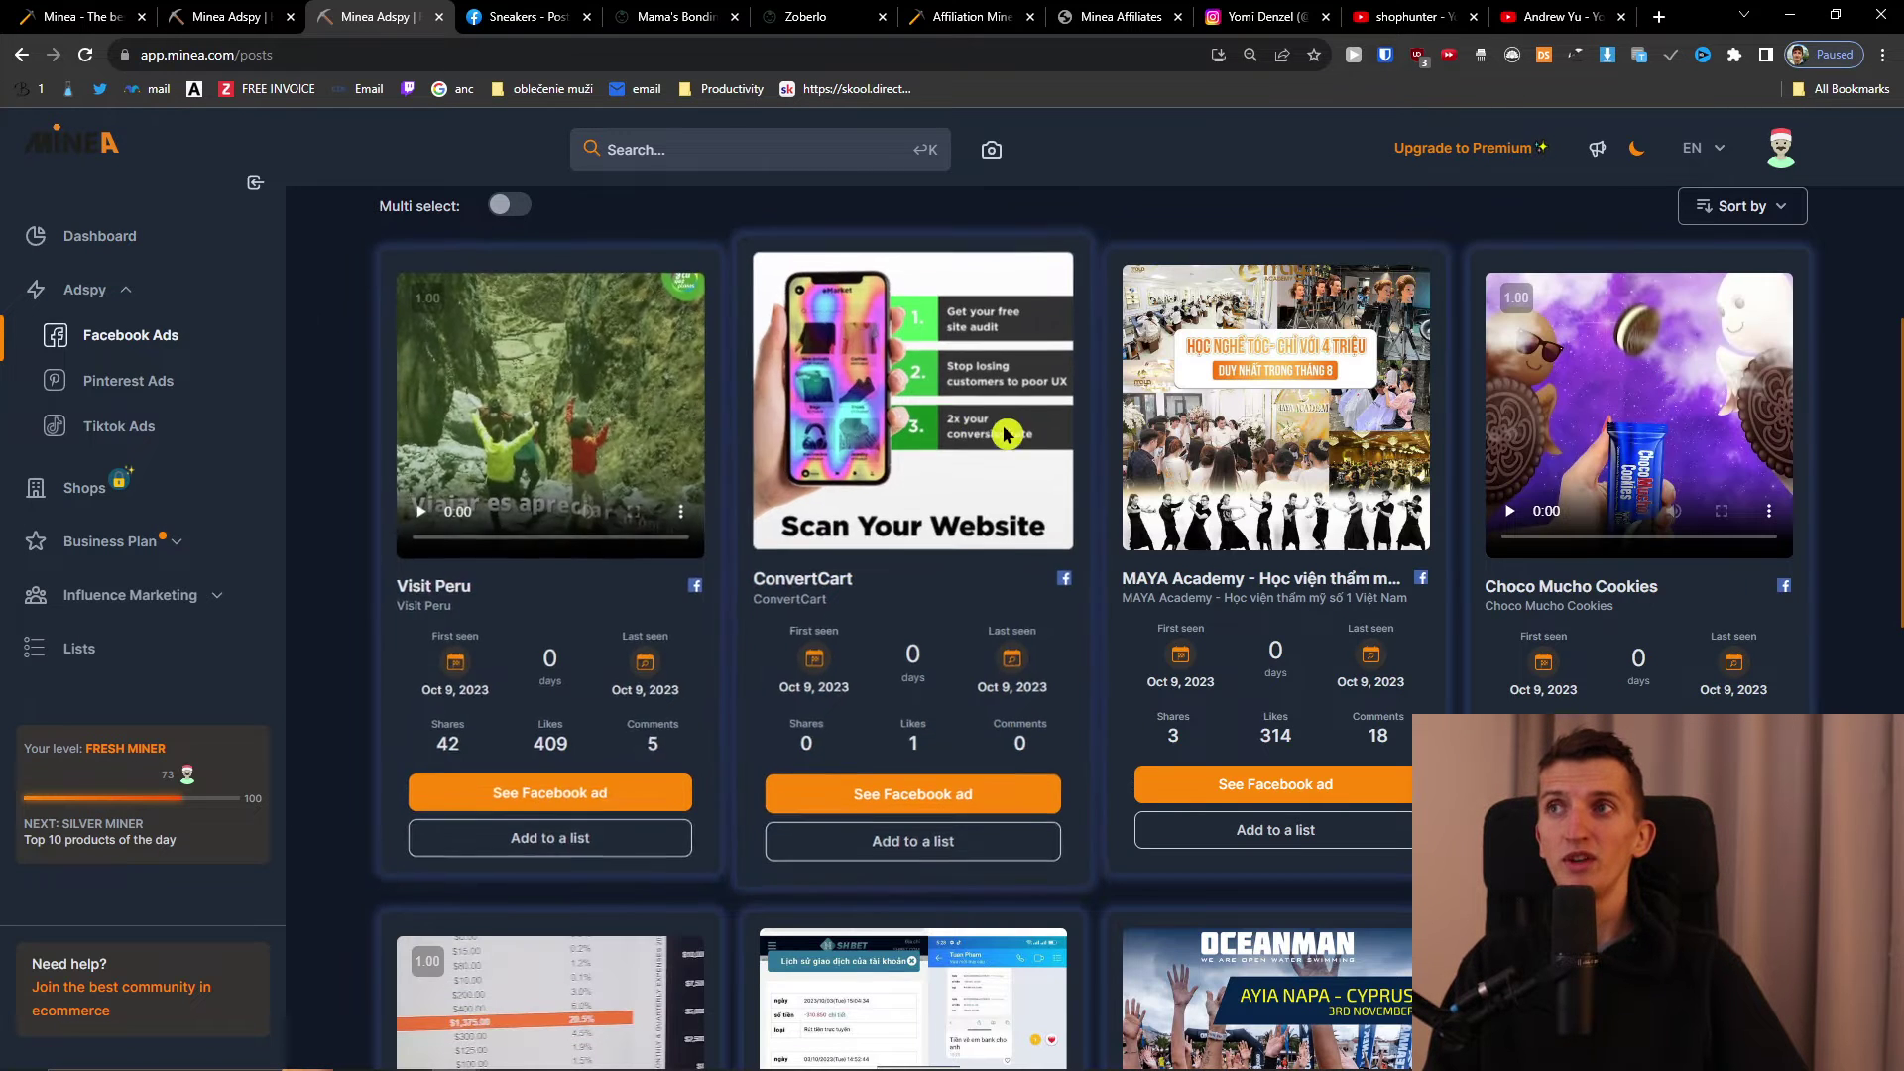
- Search Facebook ads for the keyword 'gps' and scroll through the matching results
scroll(953, 476, down, 1)
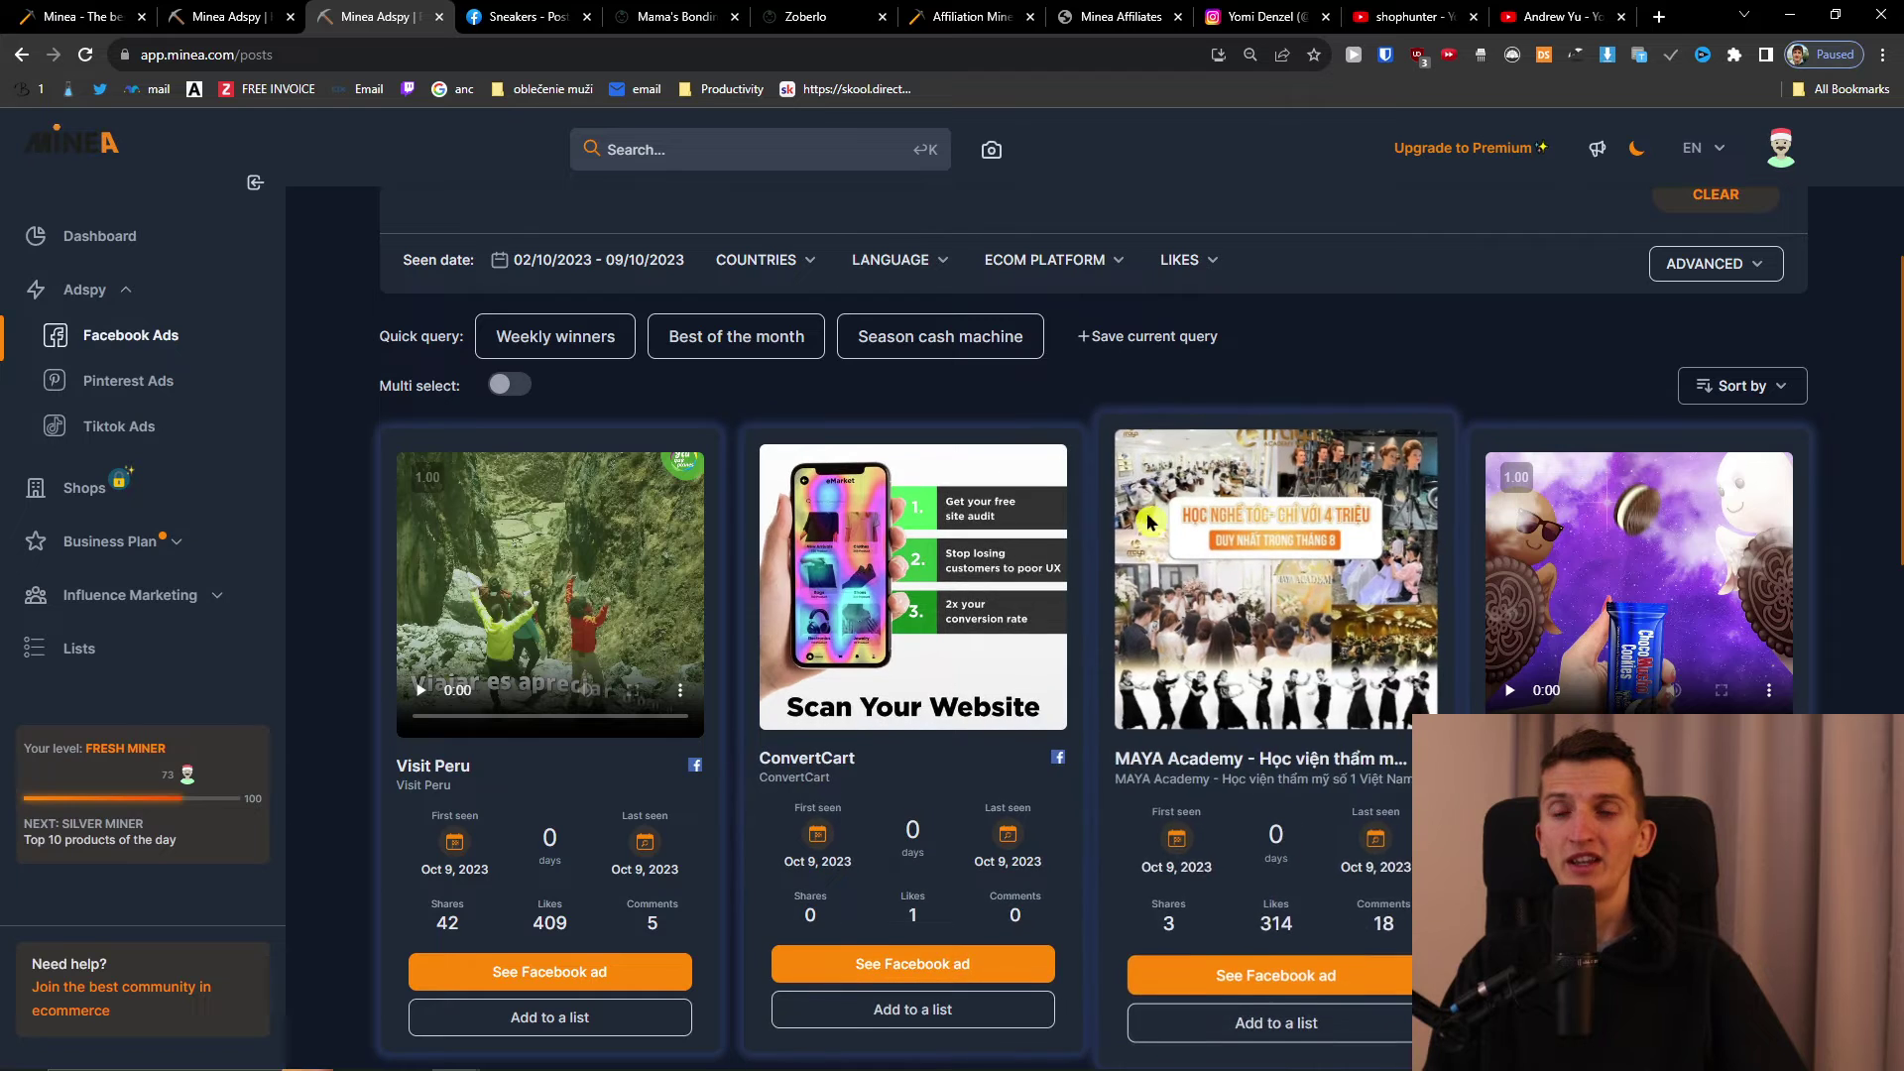
scroll(666, 313, up, 1)
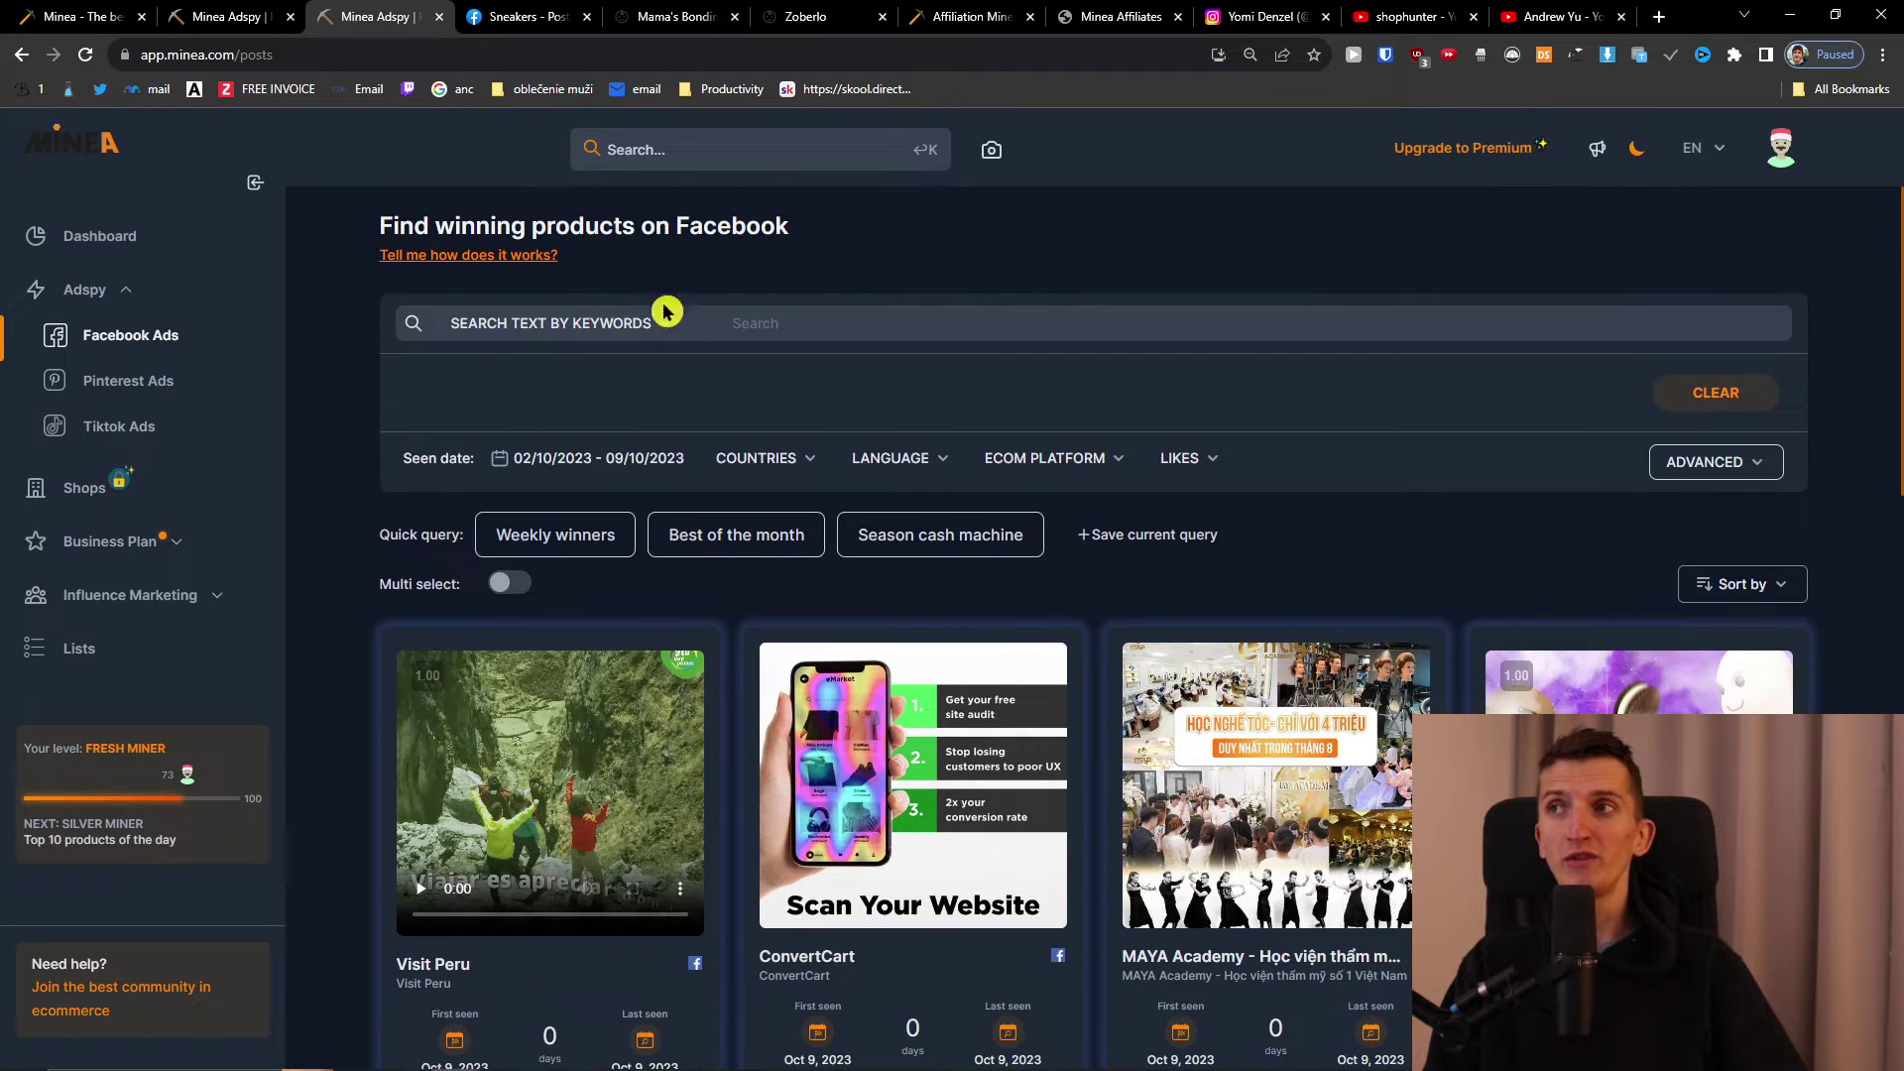
click(795, 324)
text(gps)
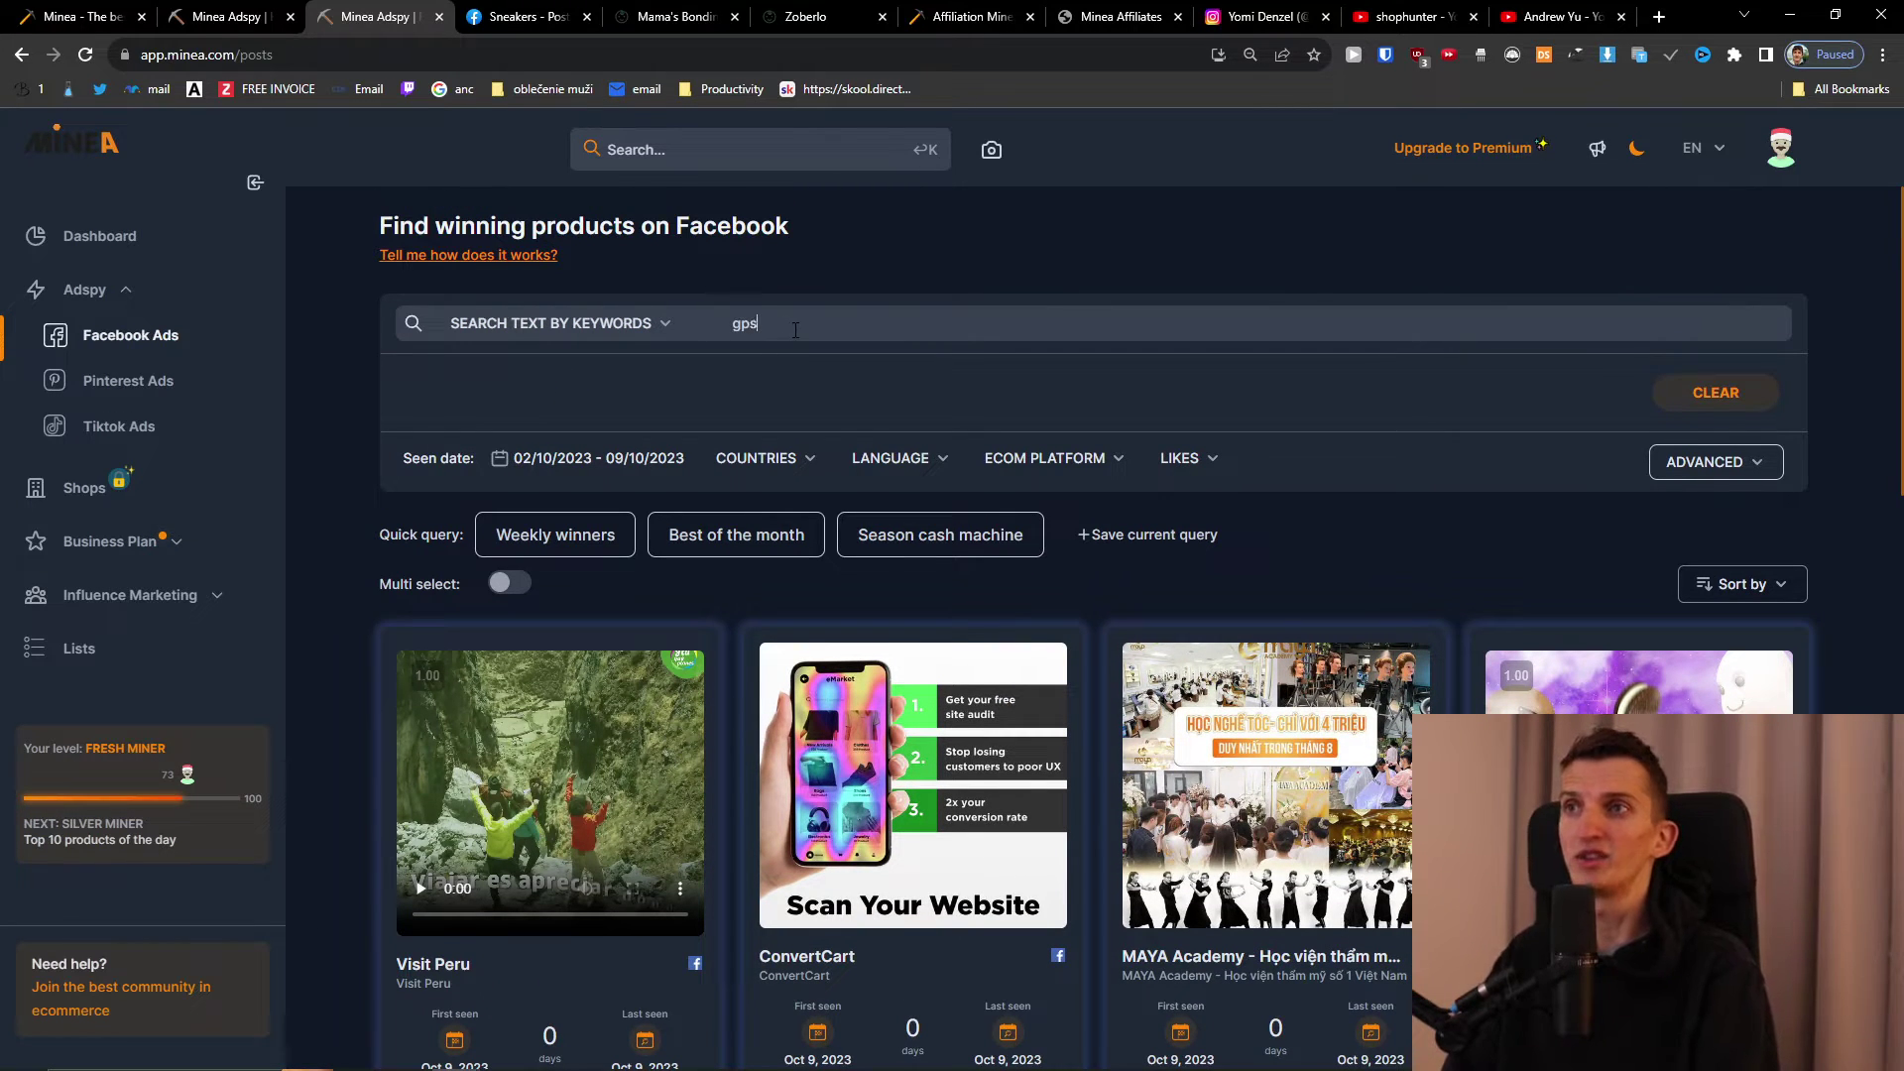
key(Return)
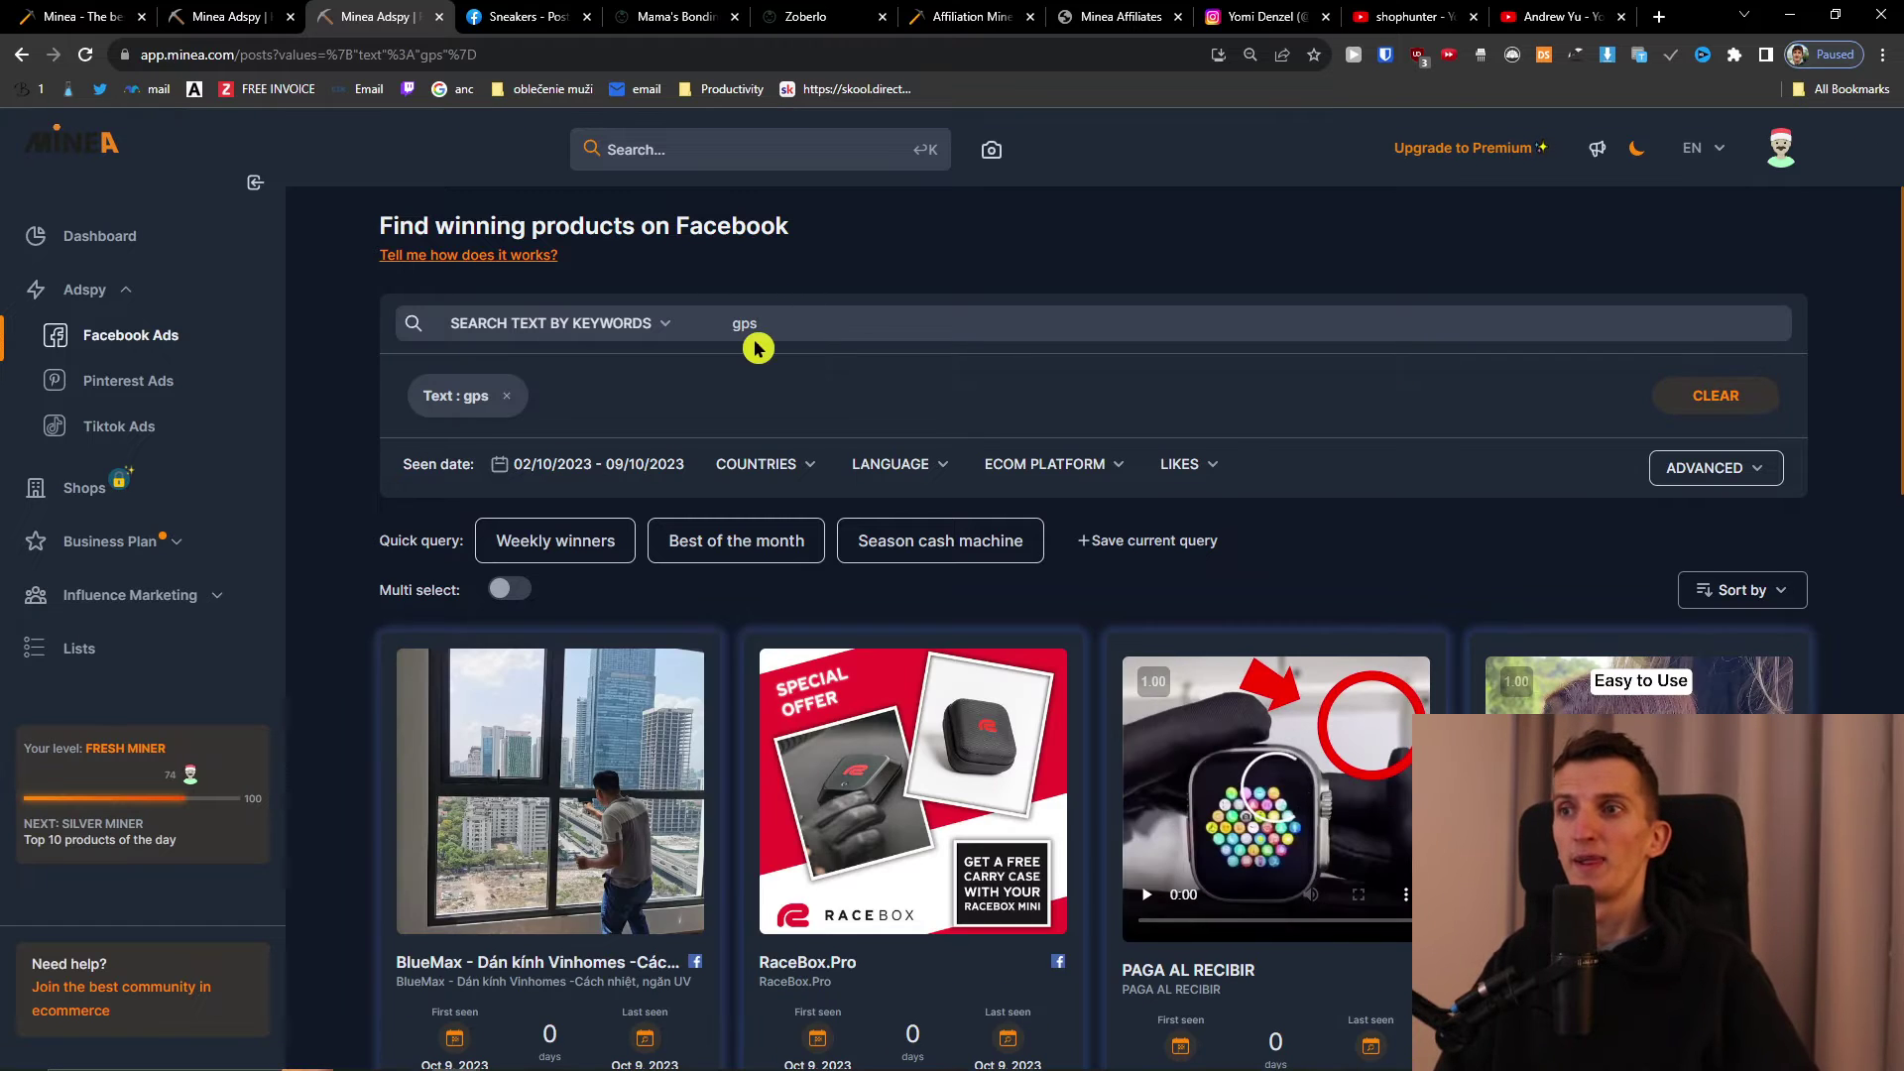
scroll(472, 599, down, 6)
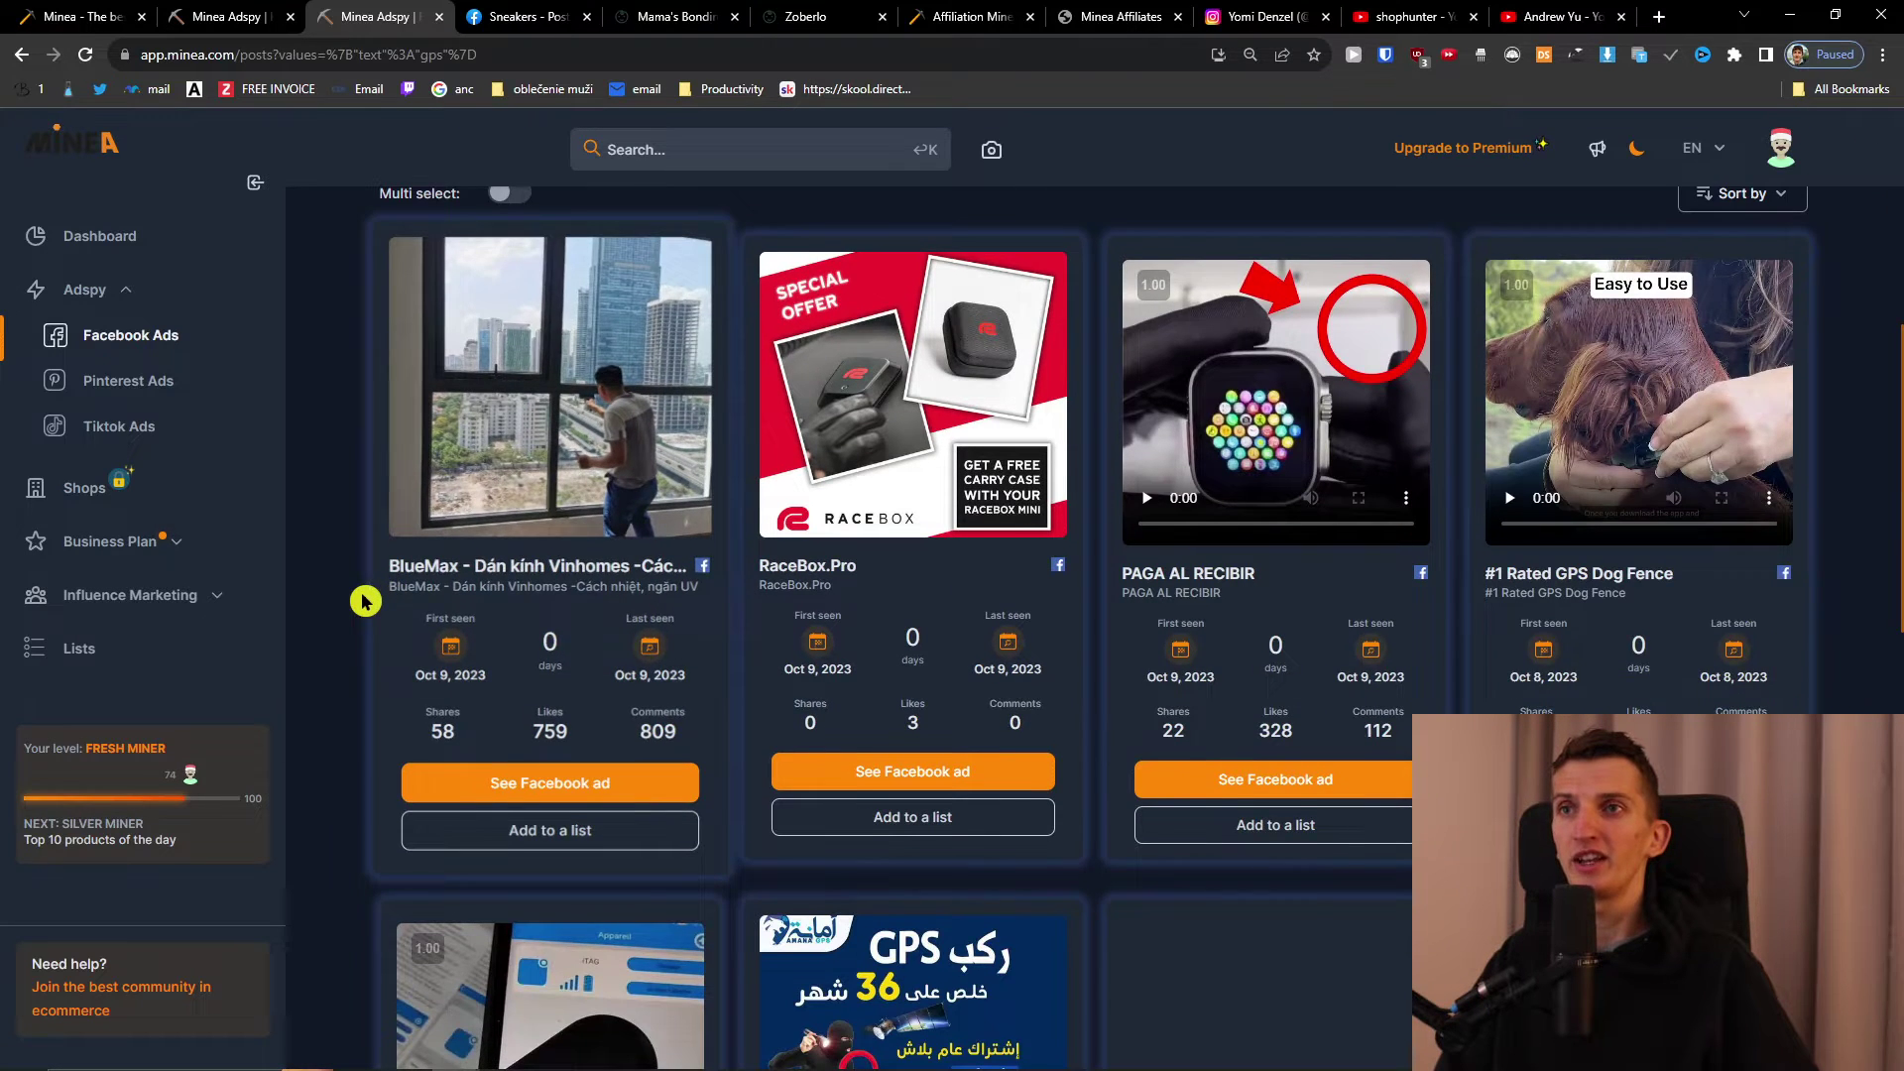
scroll(365, 602, up, 6)
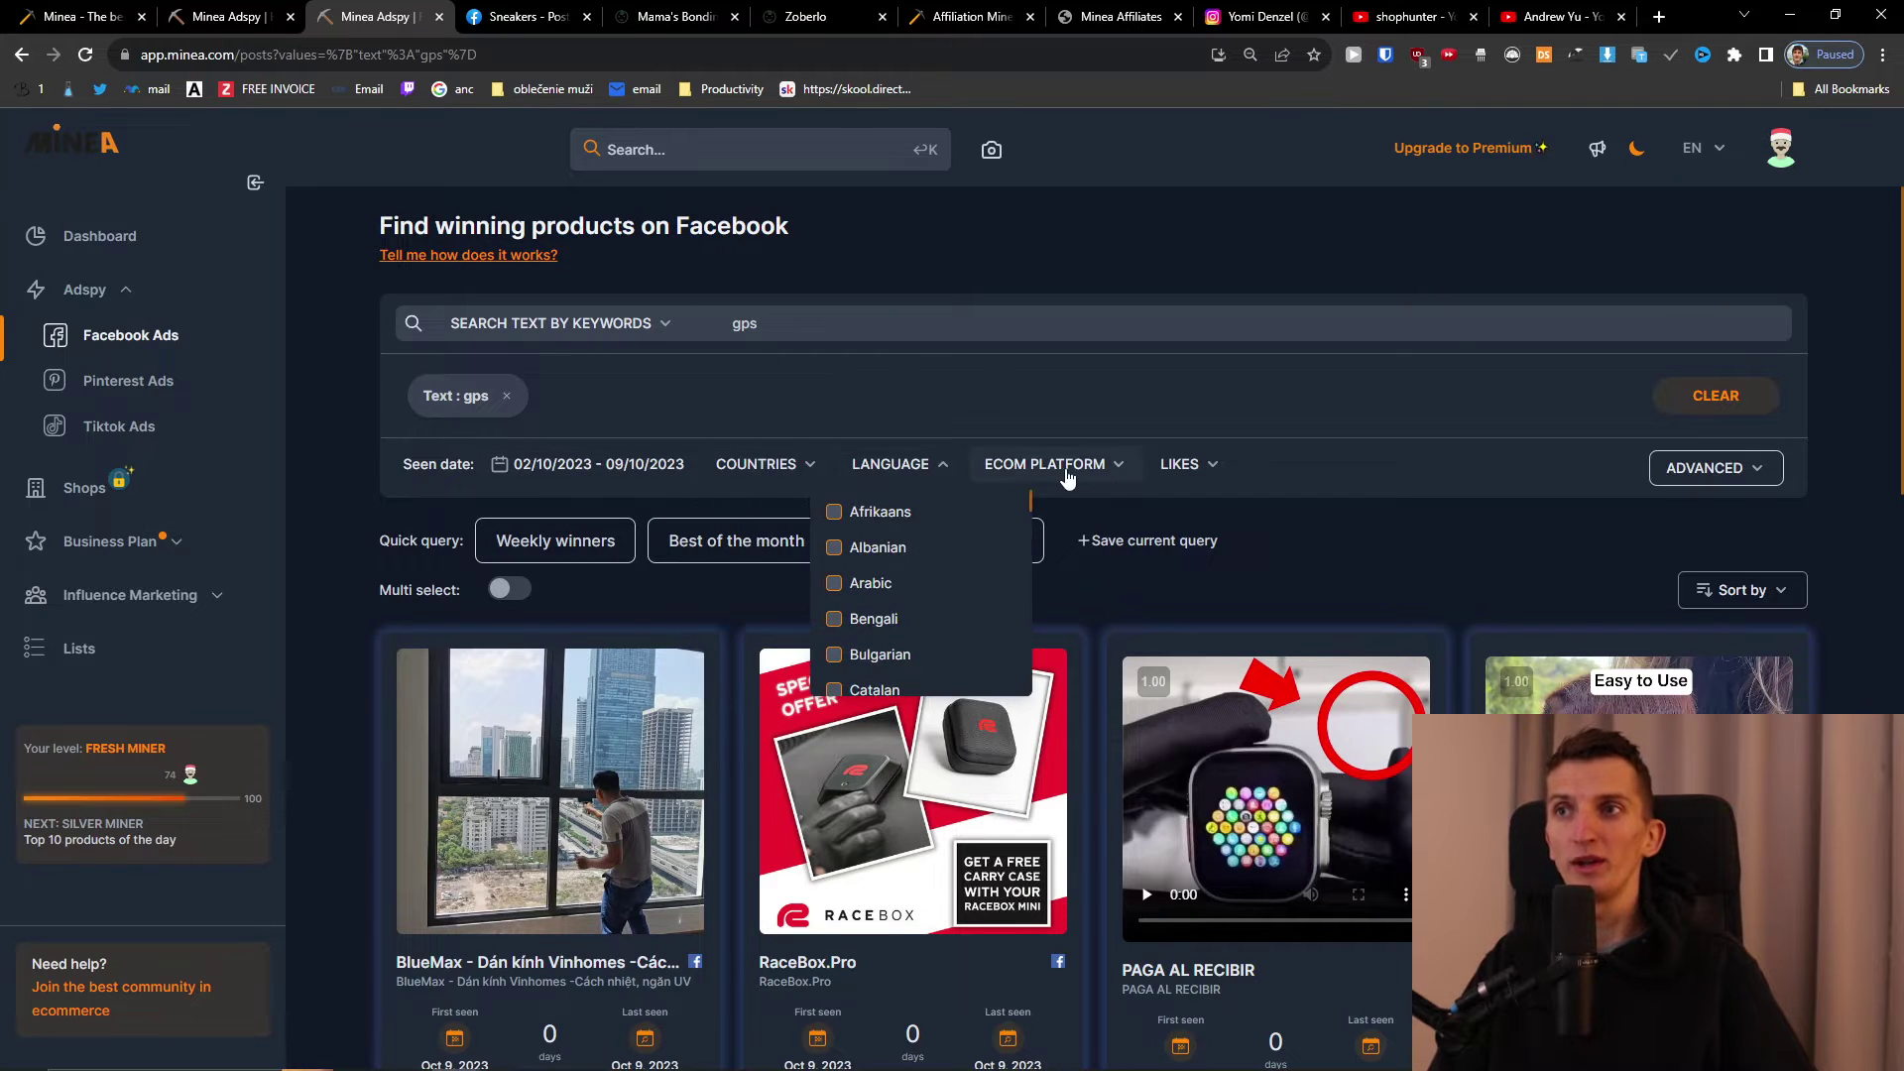
- Look over the ad language filter choices for the gps search
mouse_move(1086, 478)
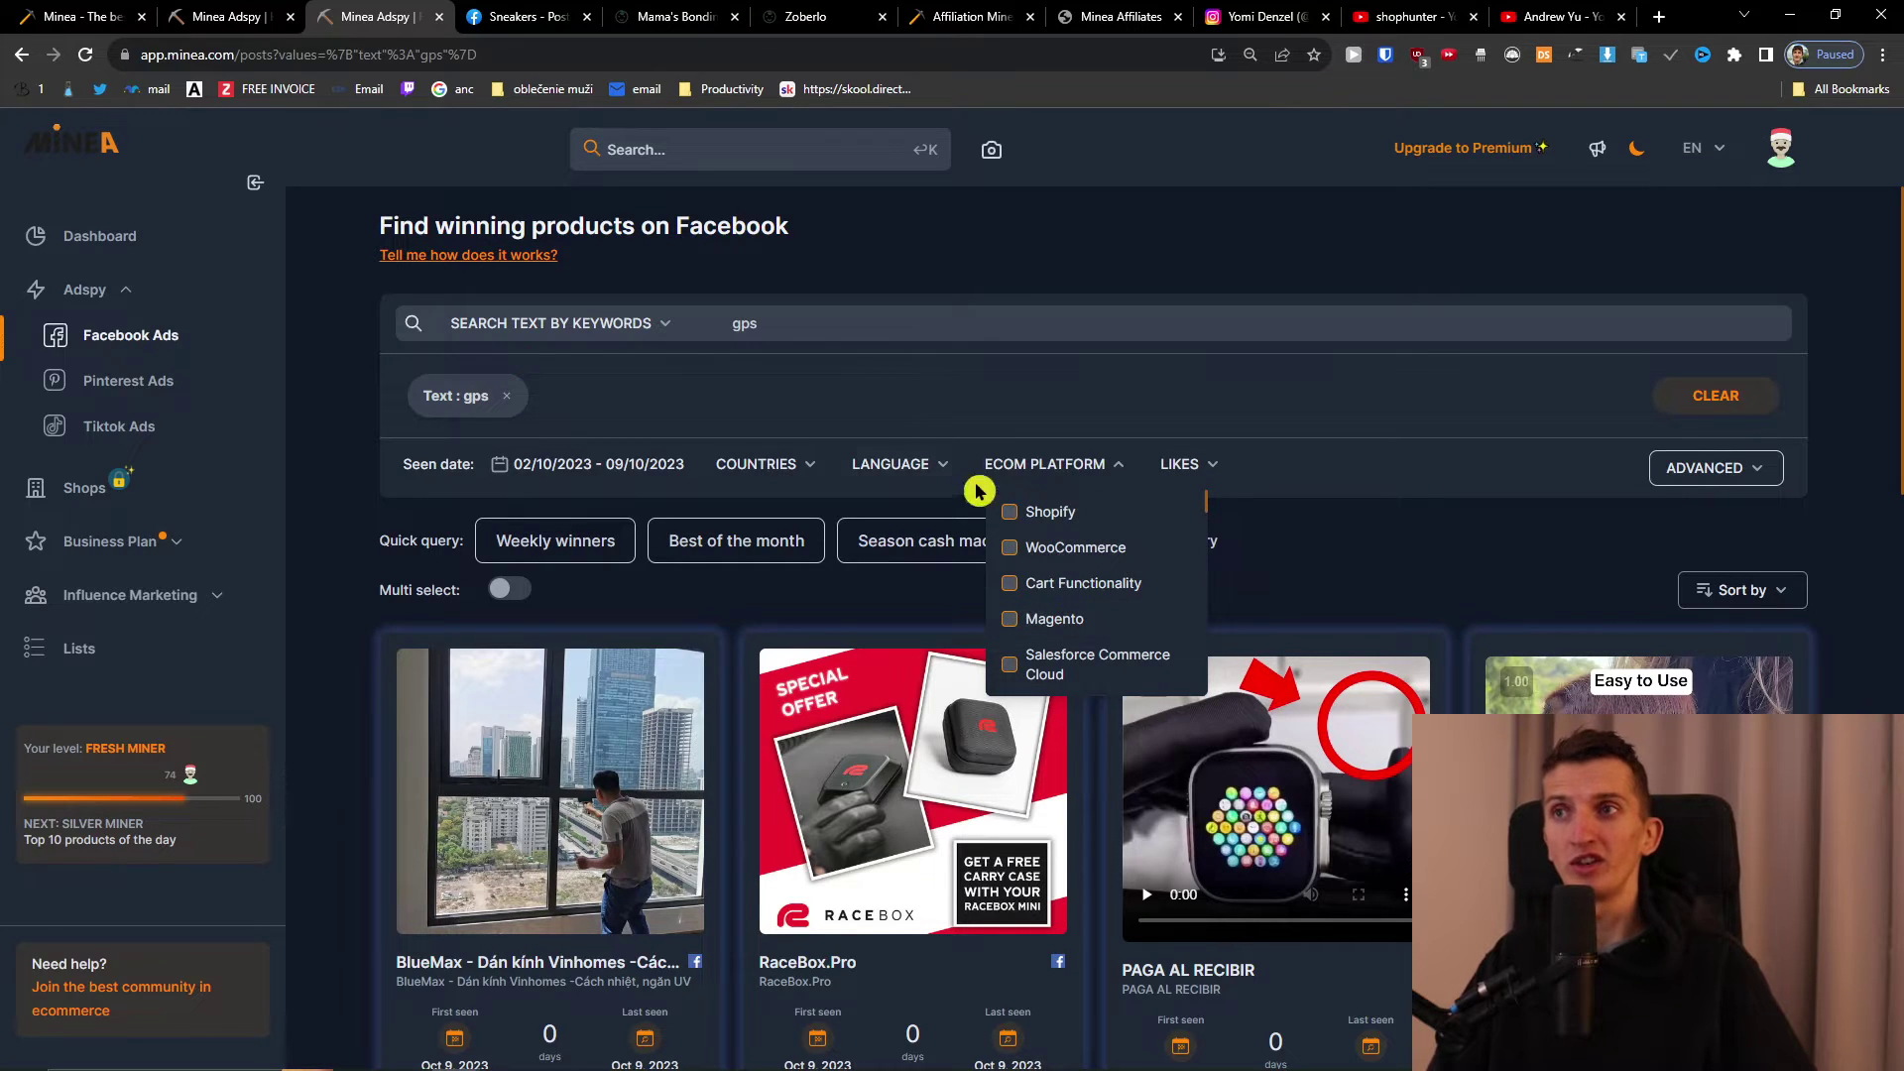
click(935, 467)
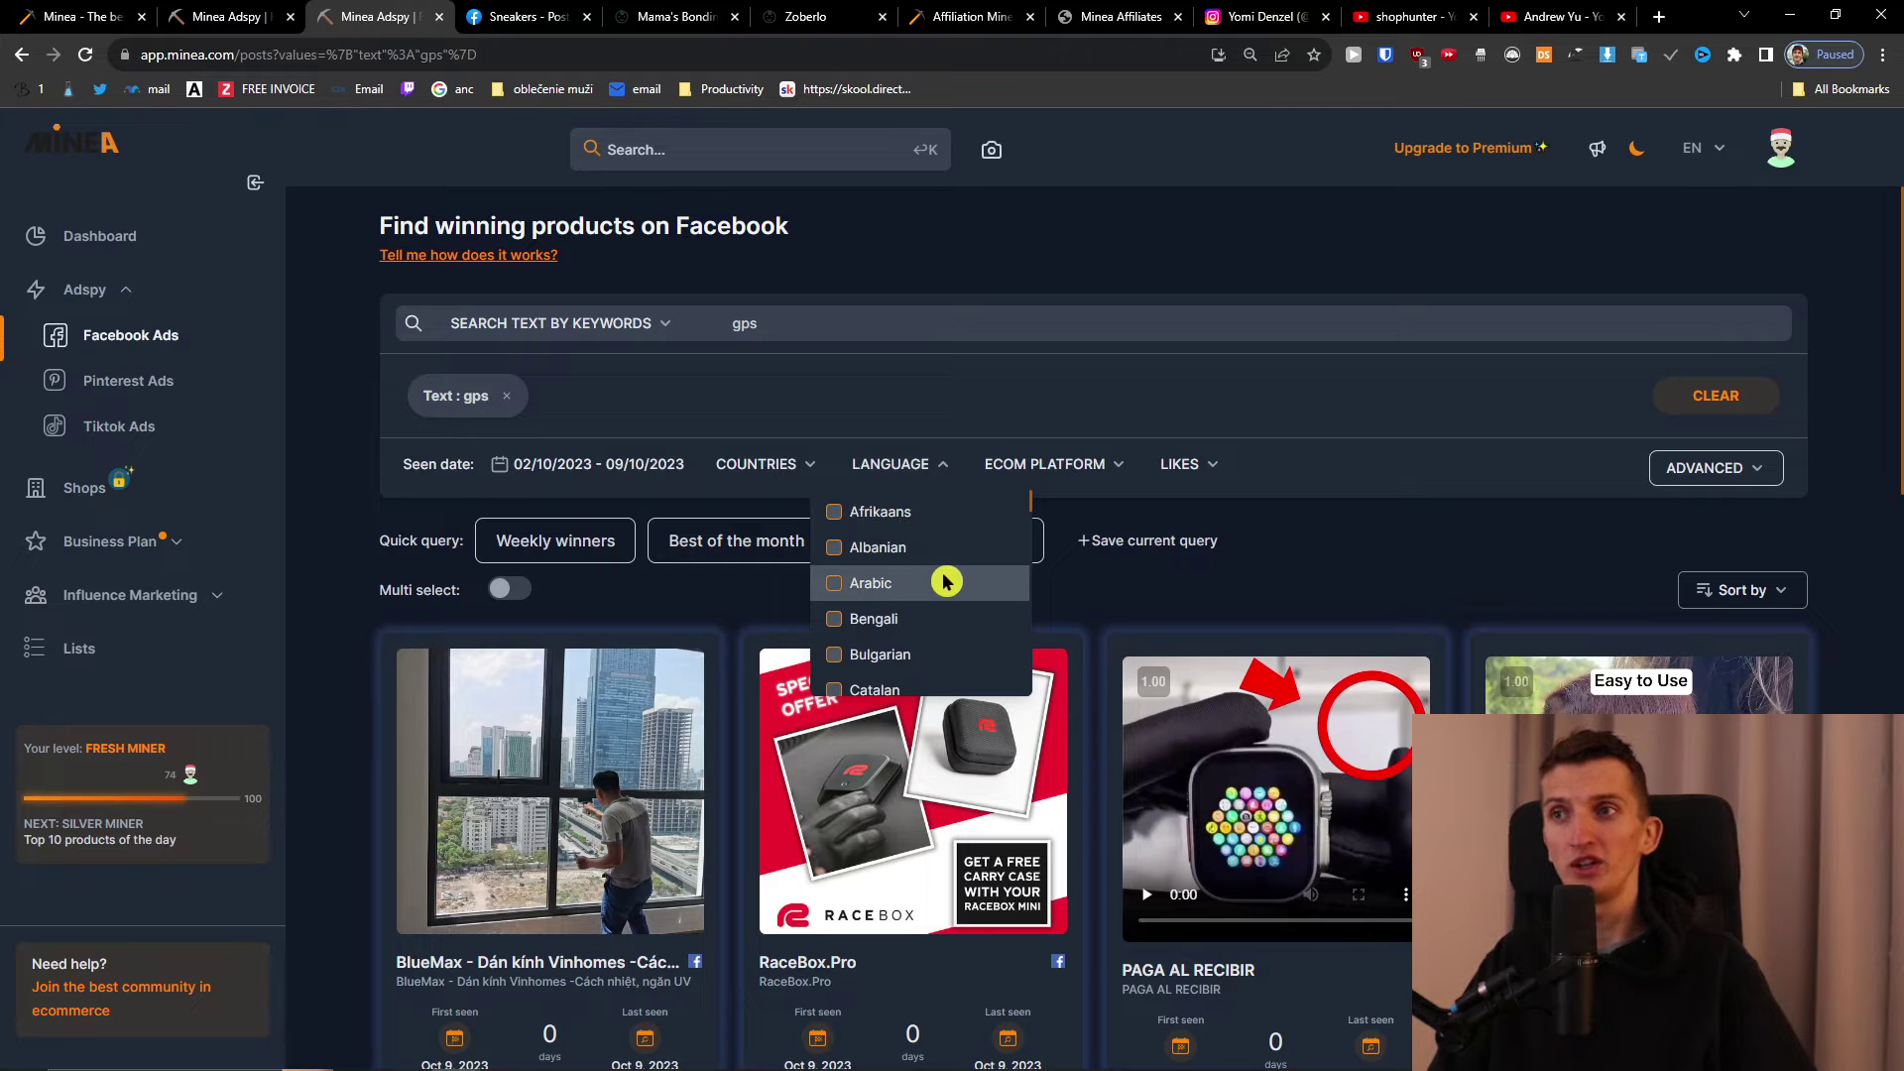
scroll(945, 582, down, 2)
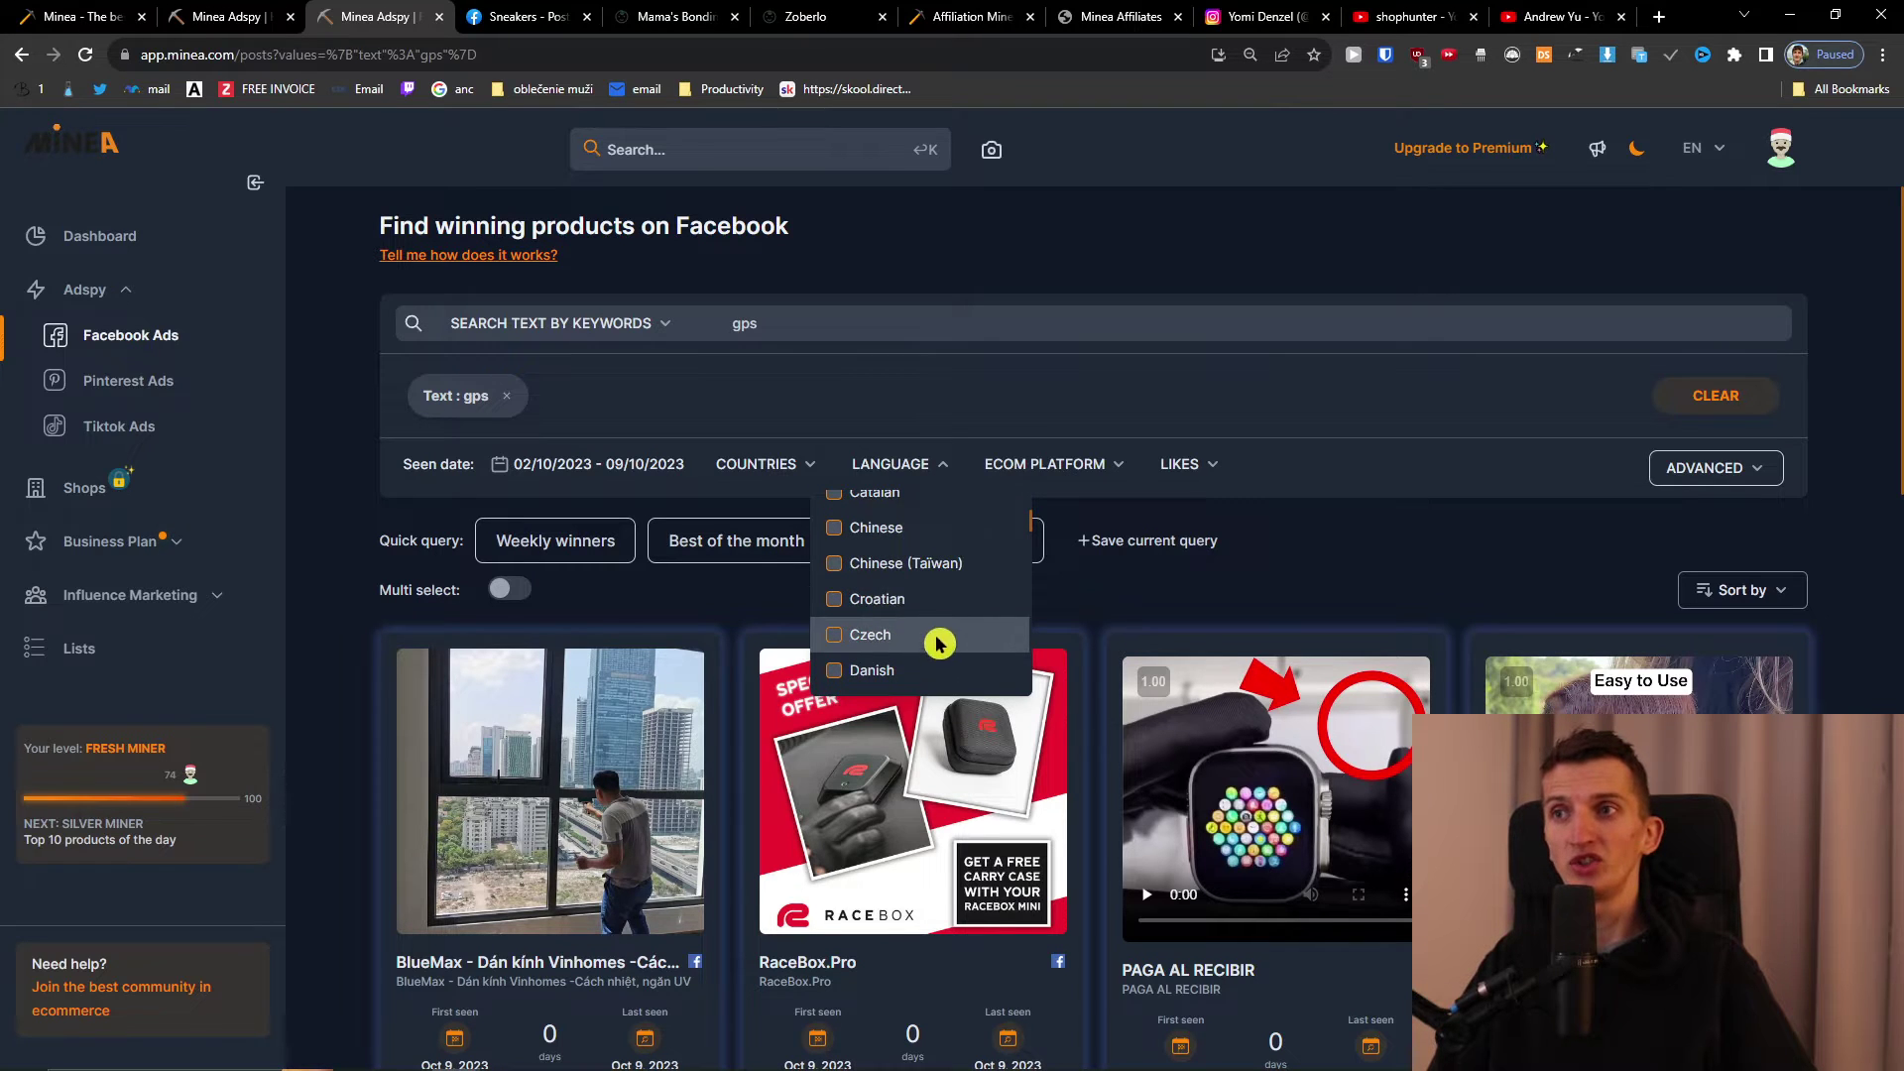
scroll(938, 643, down, 3)
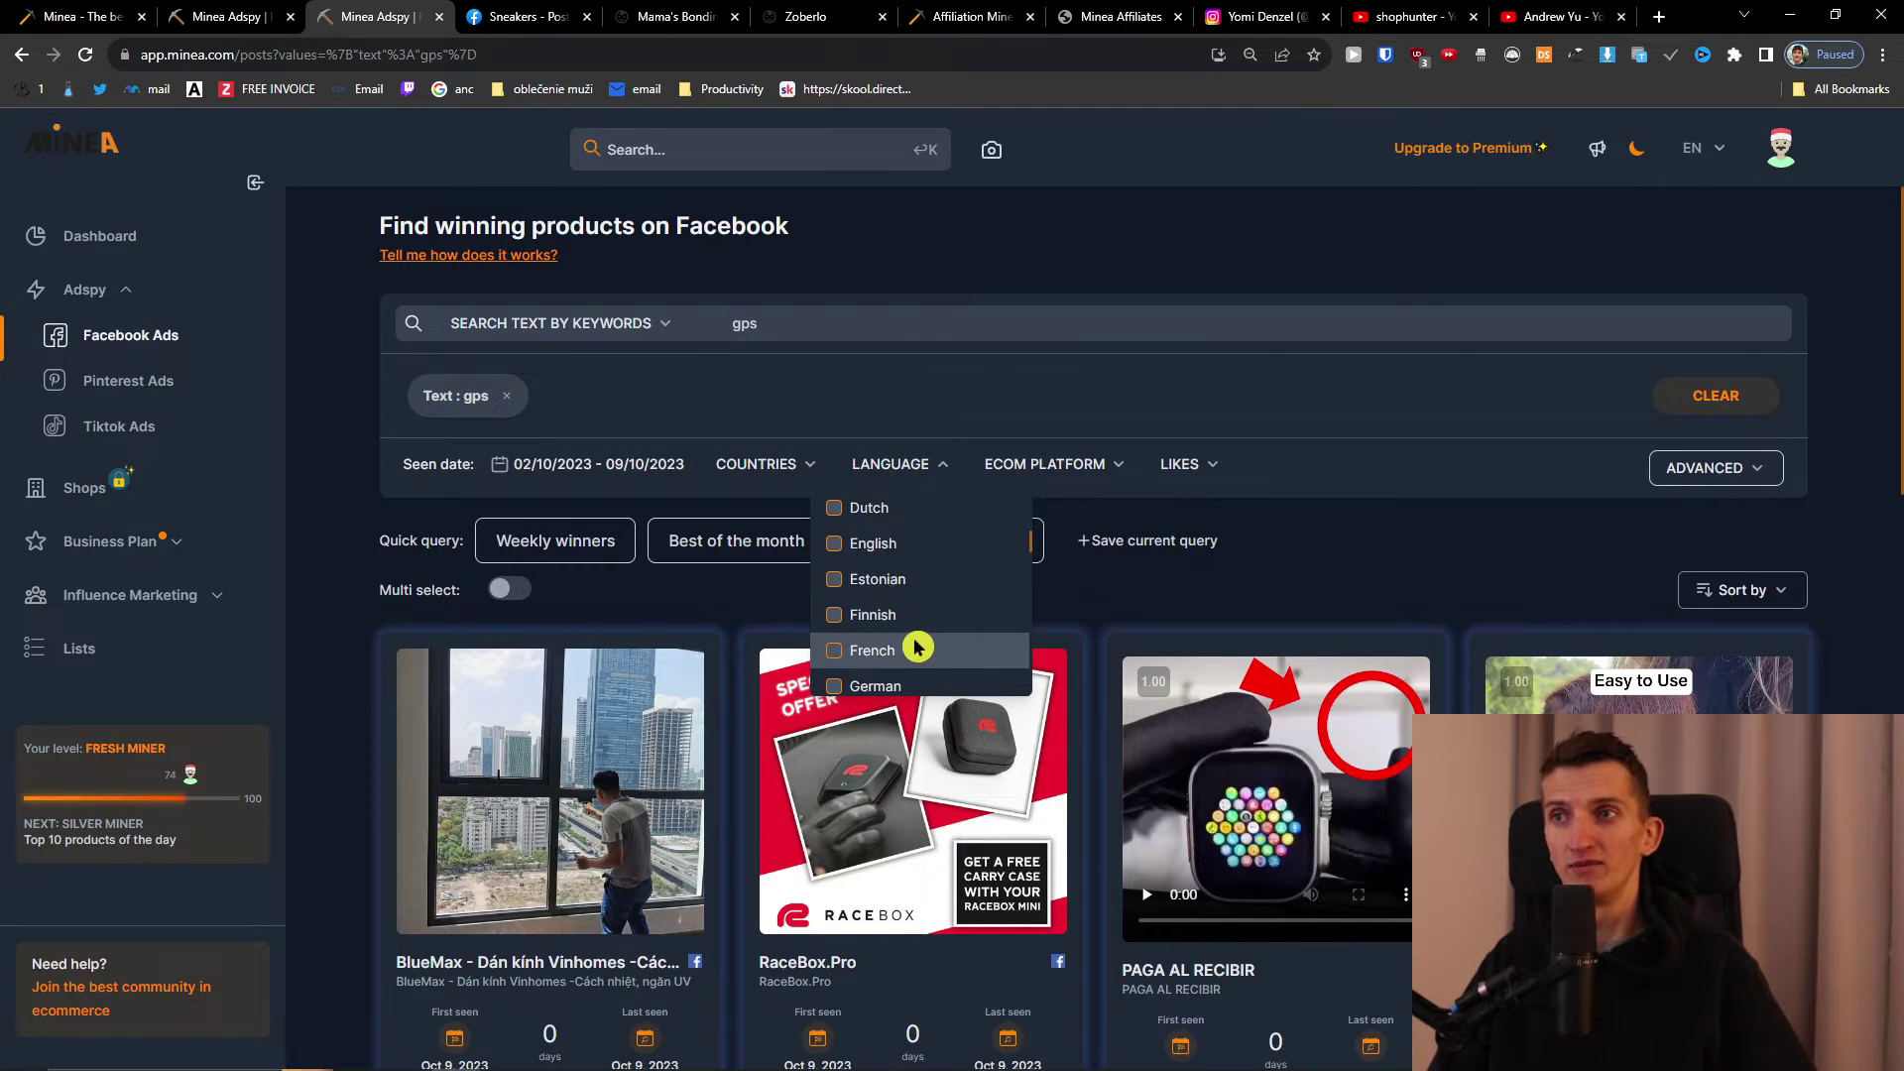
scroll(906, 635, down, 2)
- Browse and close the countries list, then expand the advanced filter rows
click(785, 480)
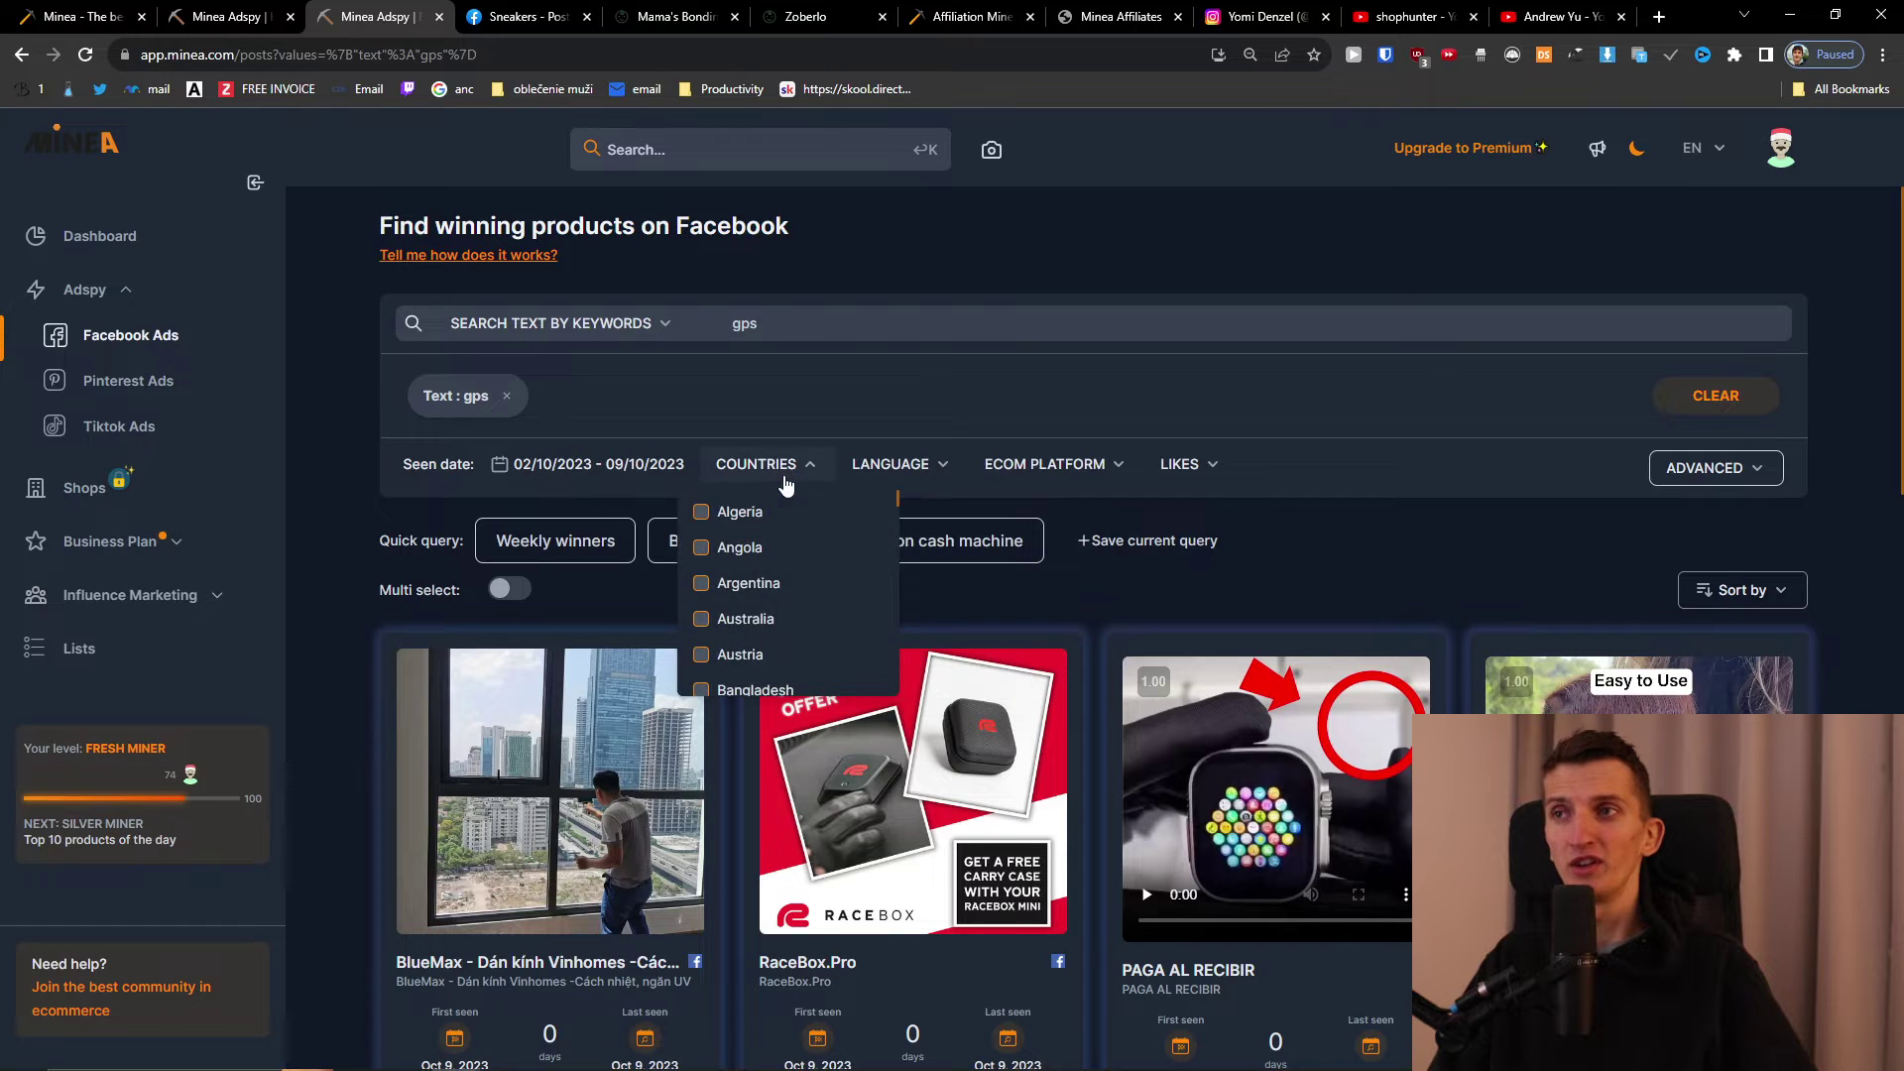
scroll(794, 531, down, 2)
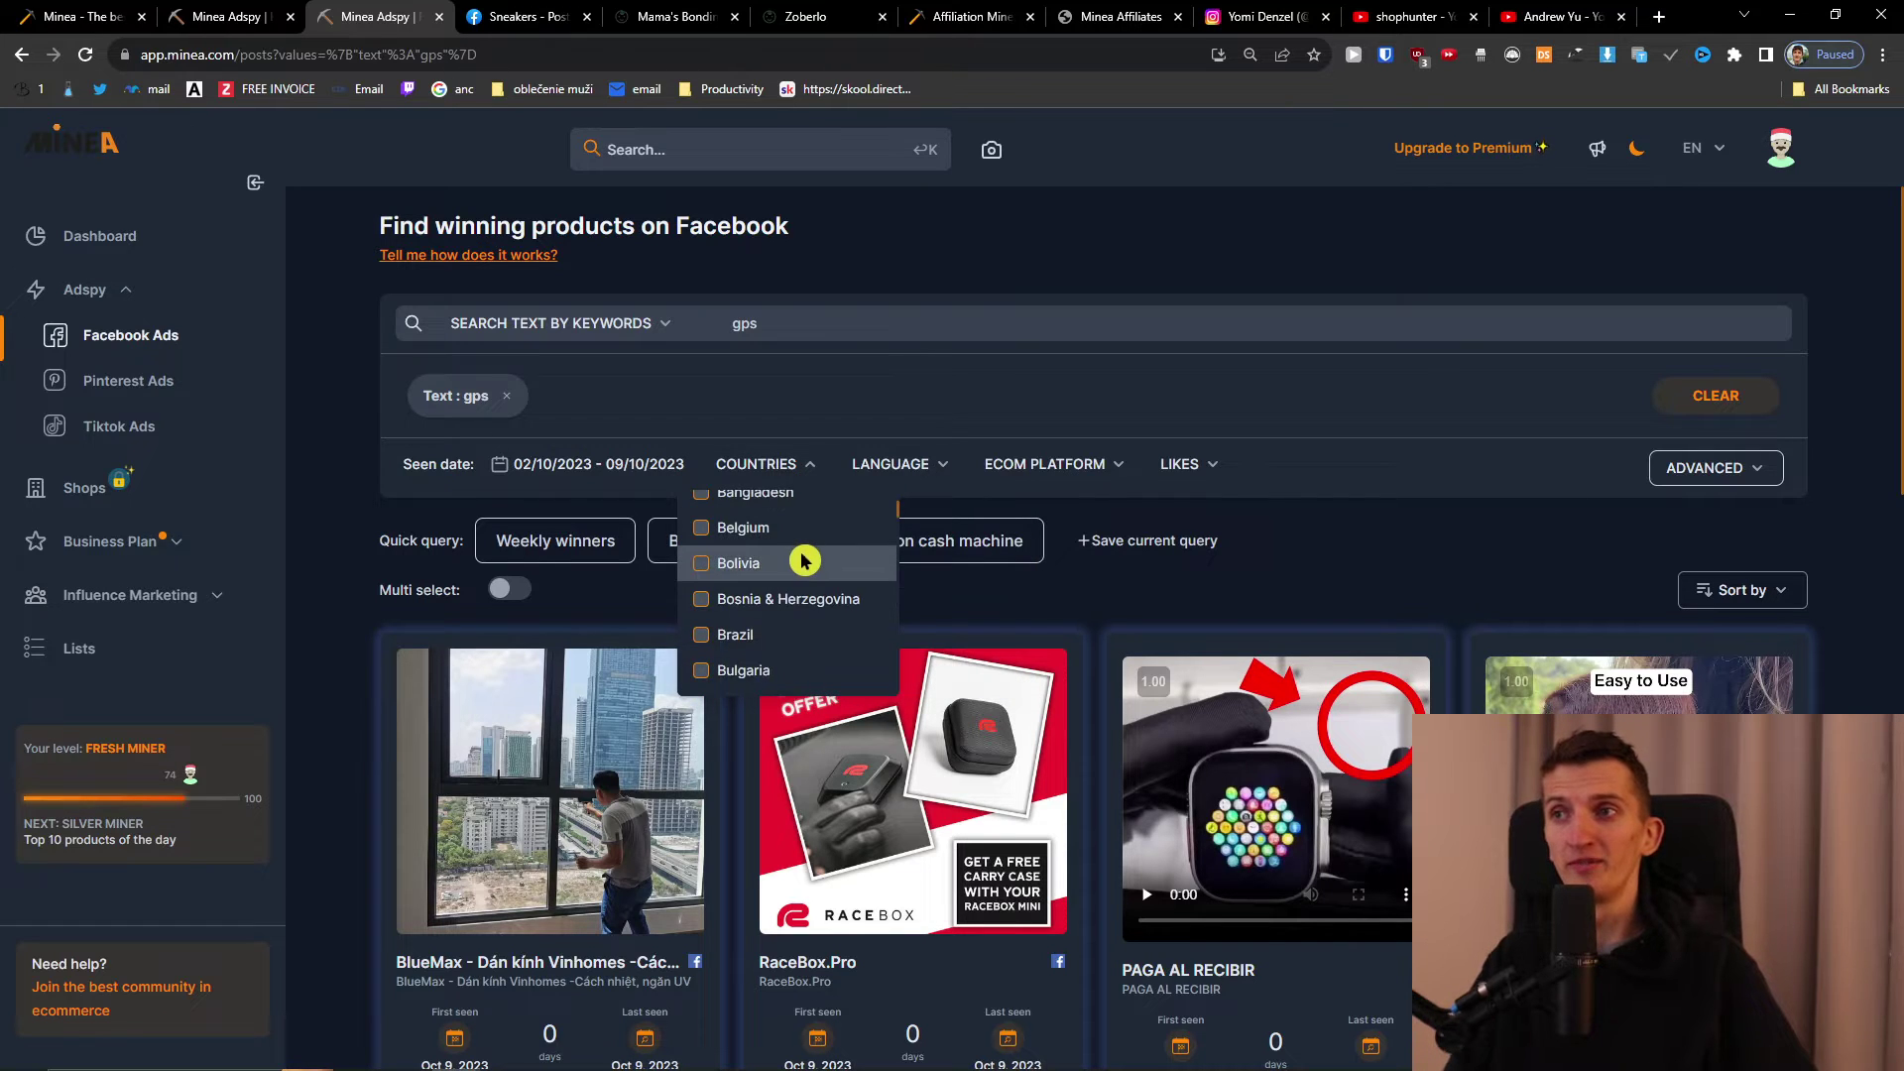
scroll(798, 558, up, 2)
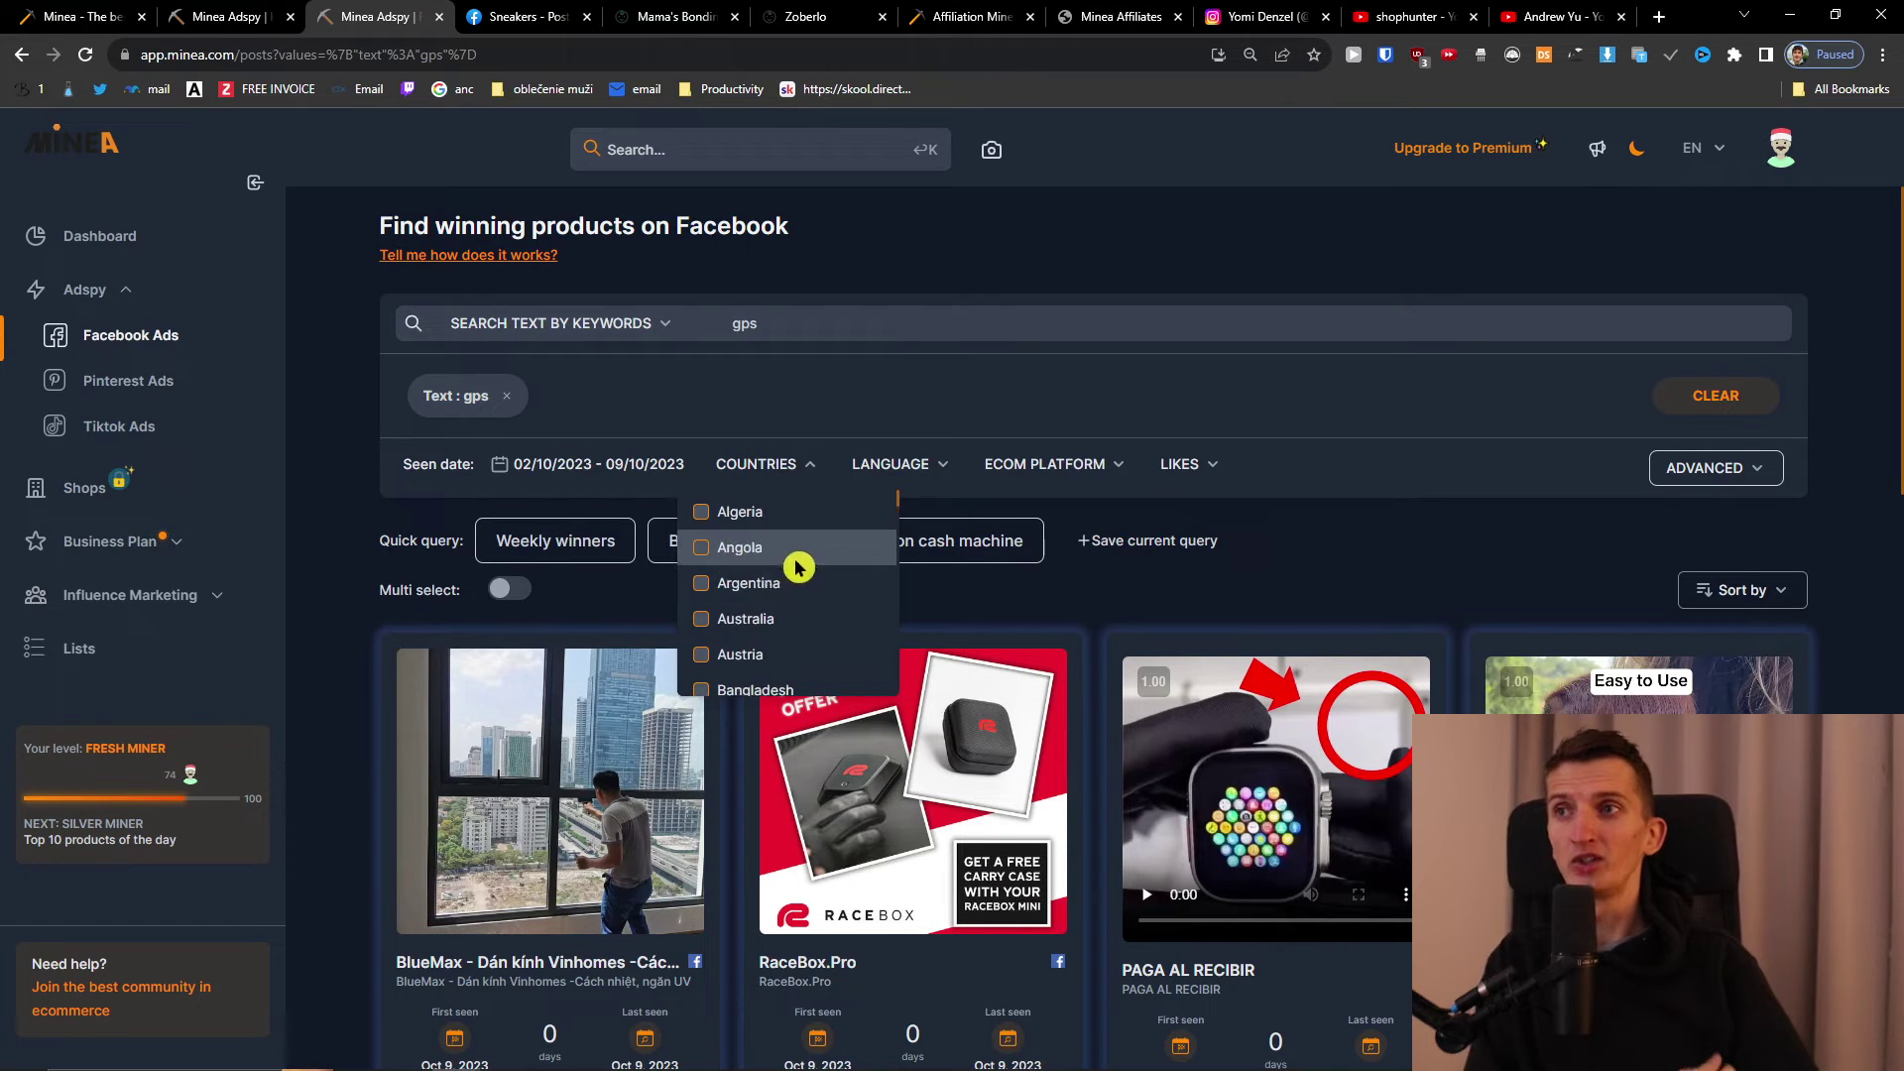
click(1488, 535)
click(1715, 476)
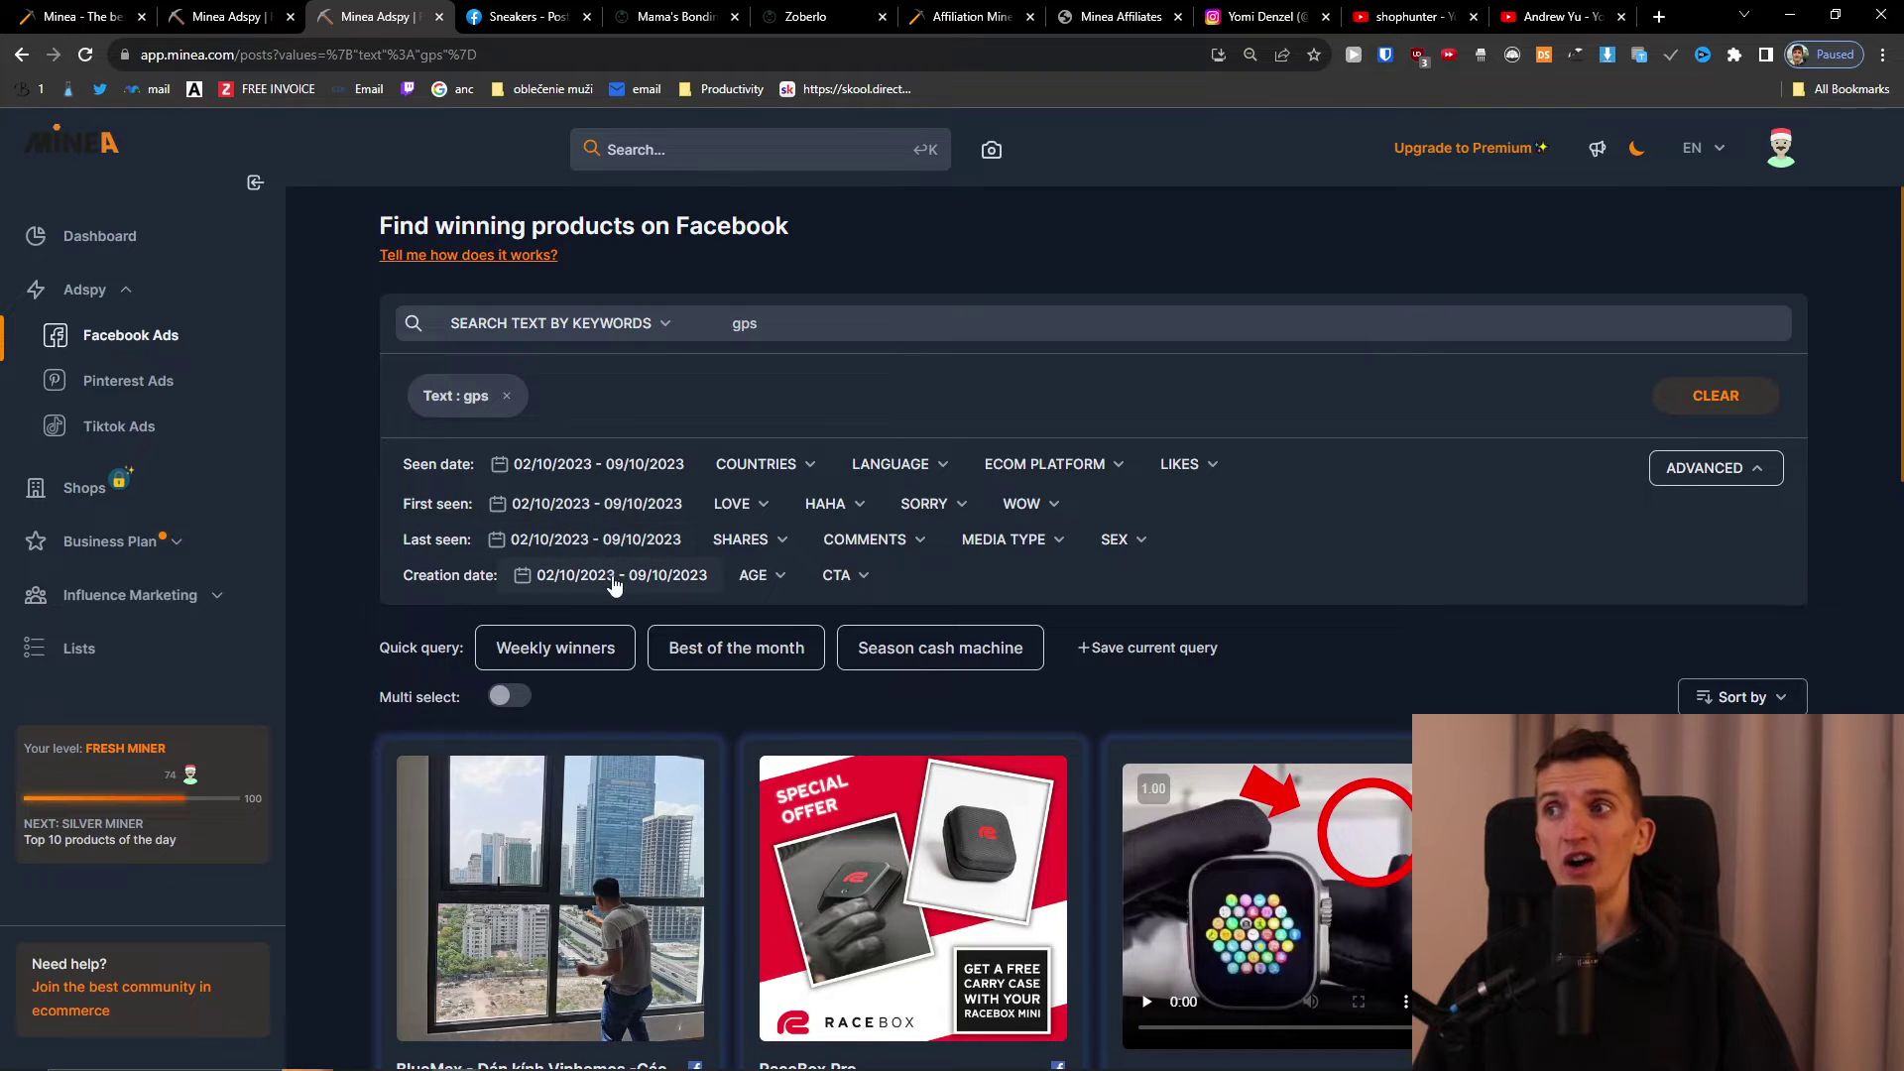
- Preview the media type, audience gender, Wow and Love reaction filter options
click(925, 573)
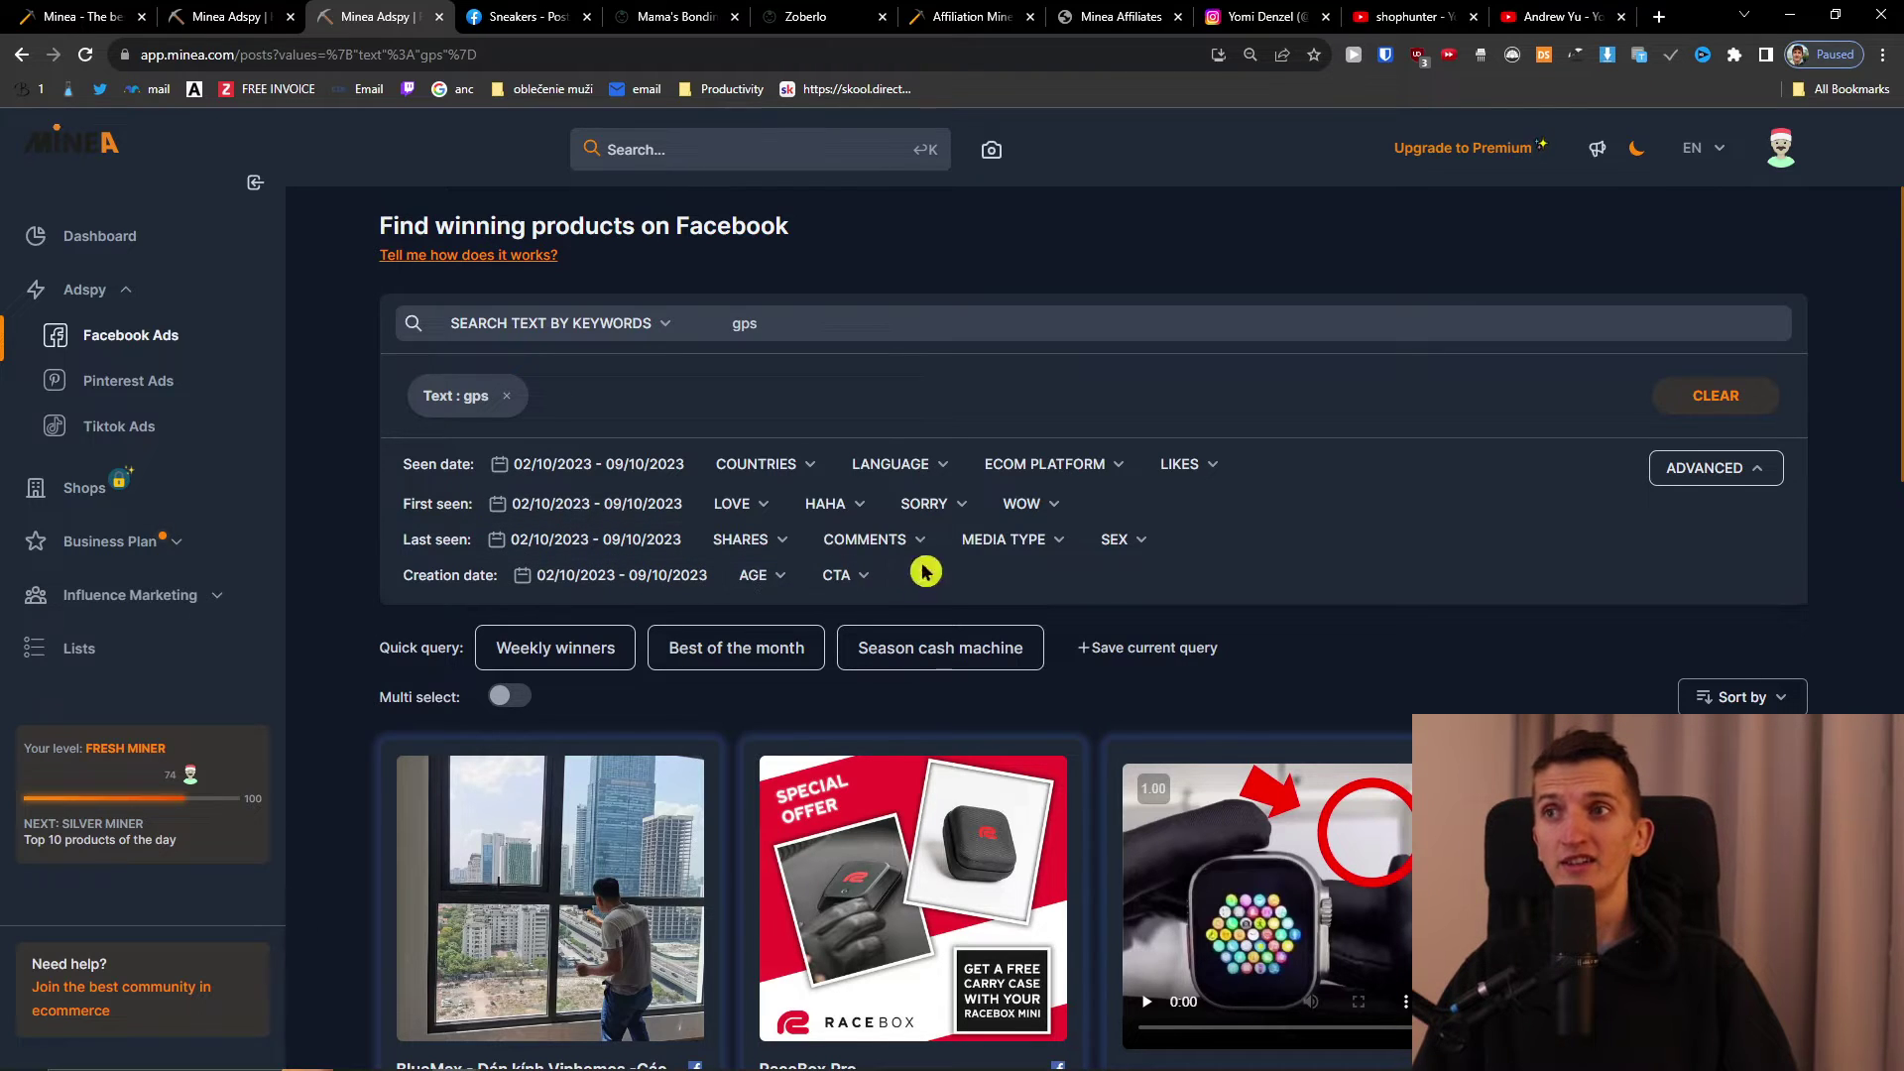
click(1042, 544)
click(1120, 543)
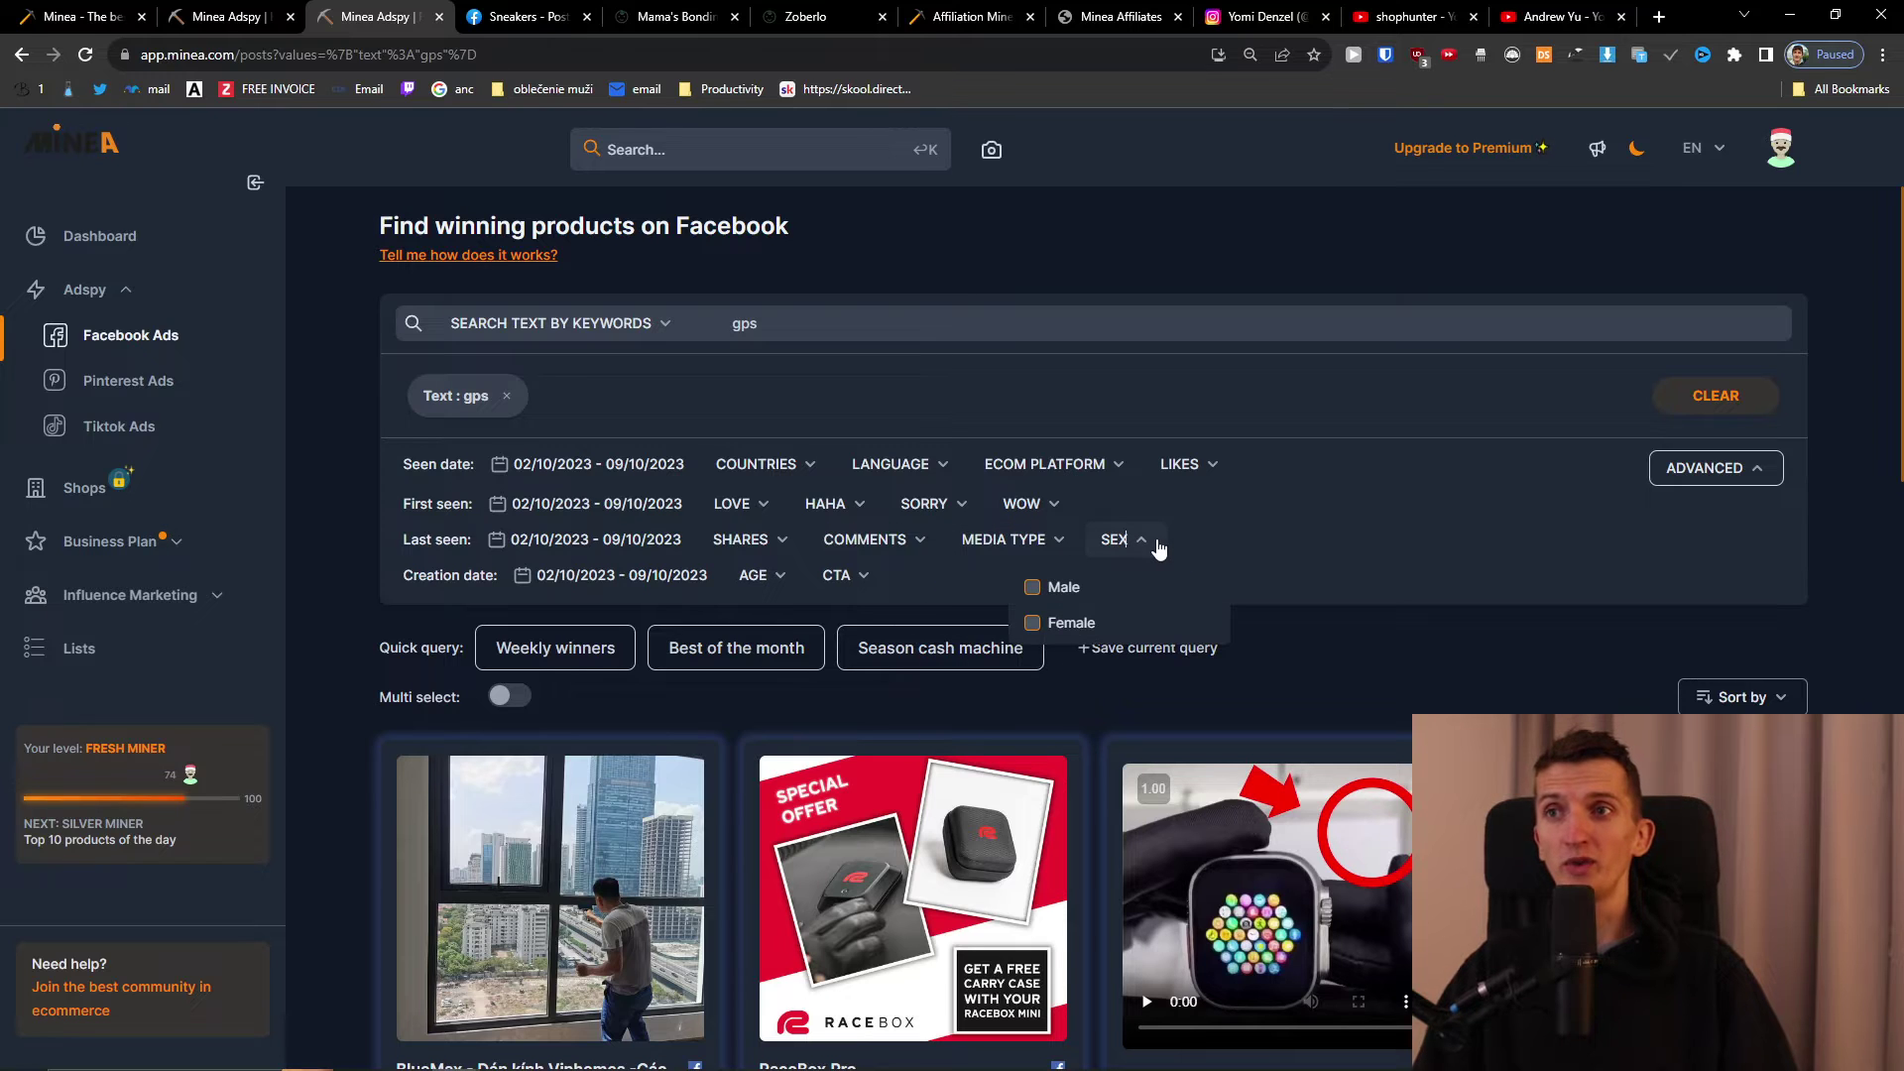
click(1041, 523)
click(744, 503)
- Limit the gps ads to the United States and open the GPS dog fence ad
click(784, 469)
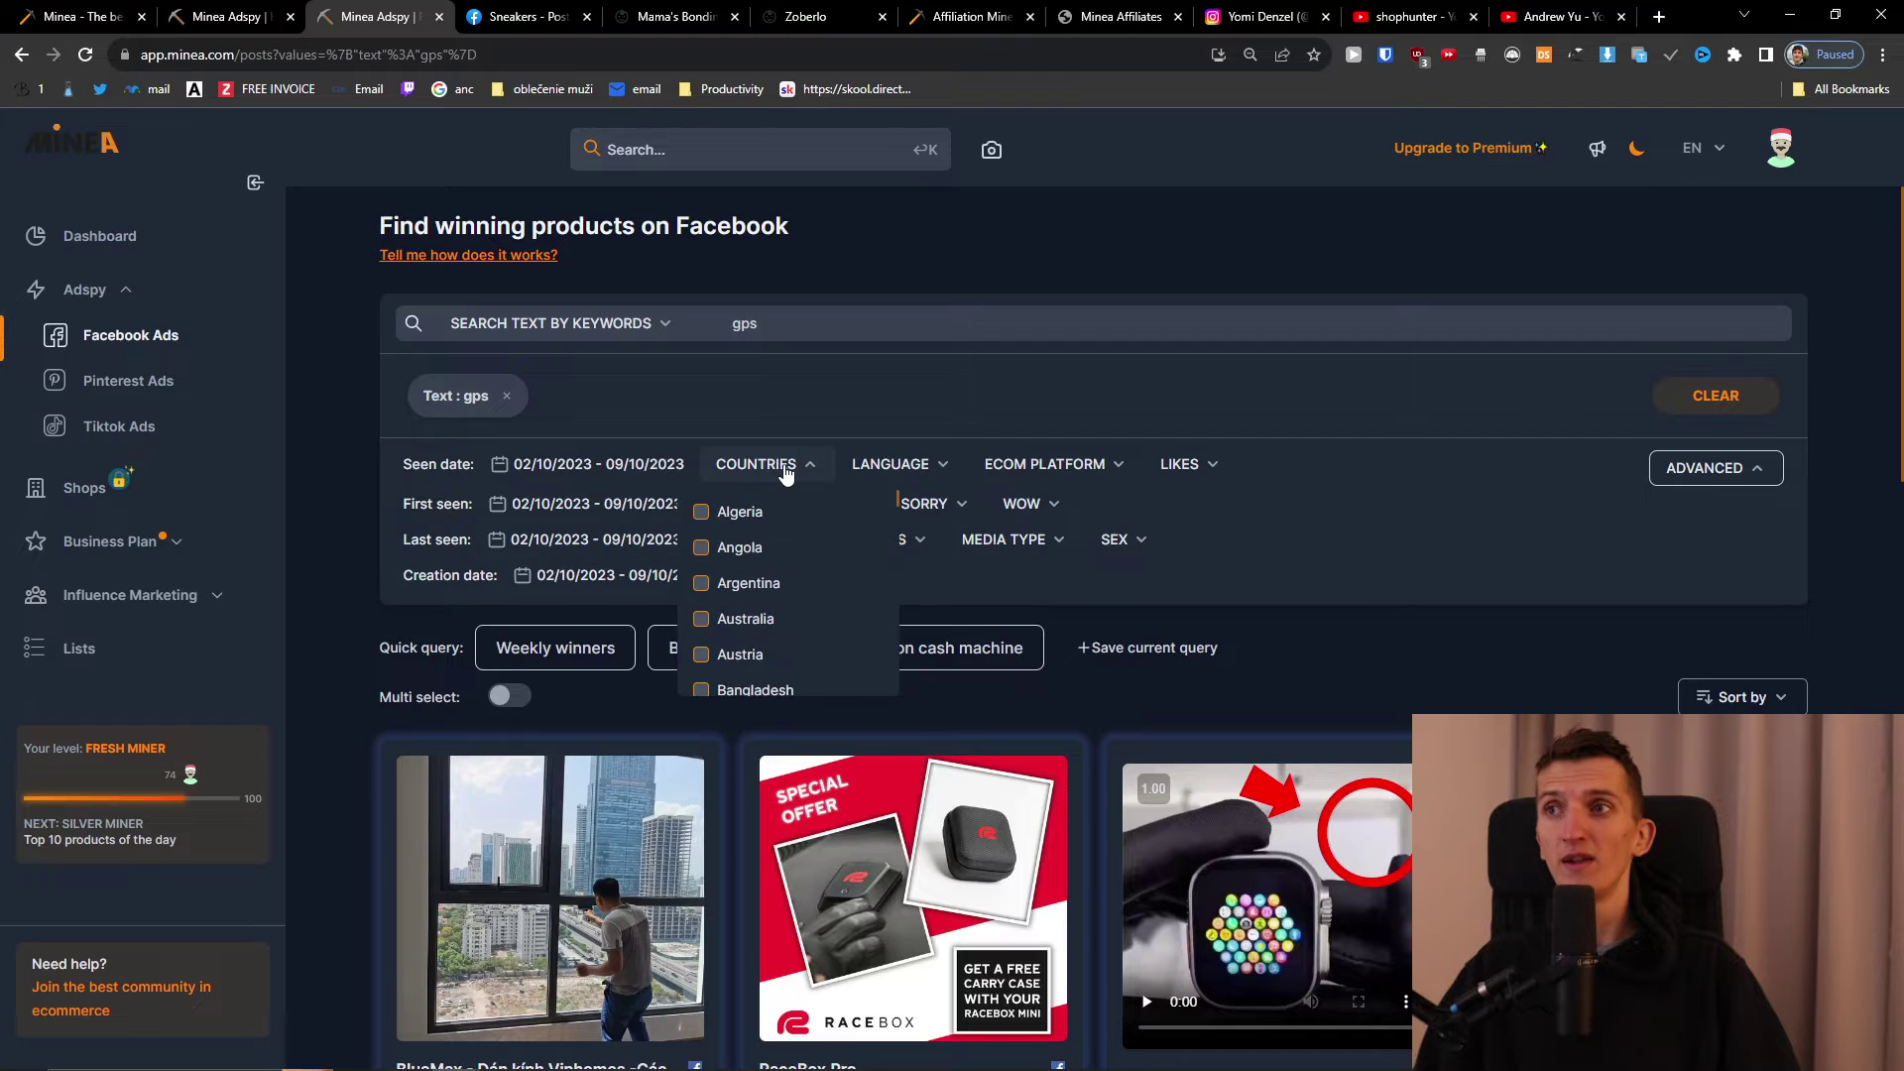
scroll(798, 540, down, 12)
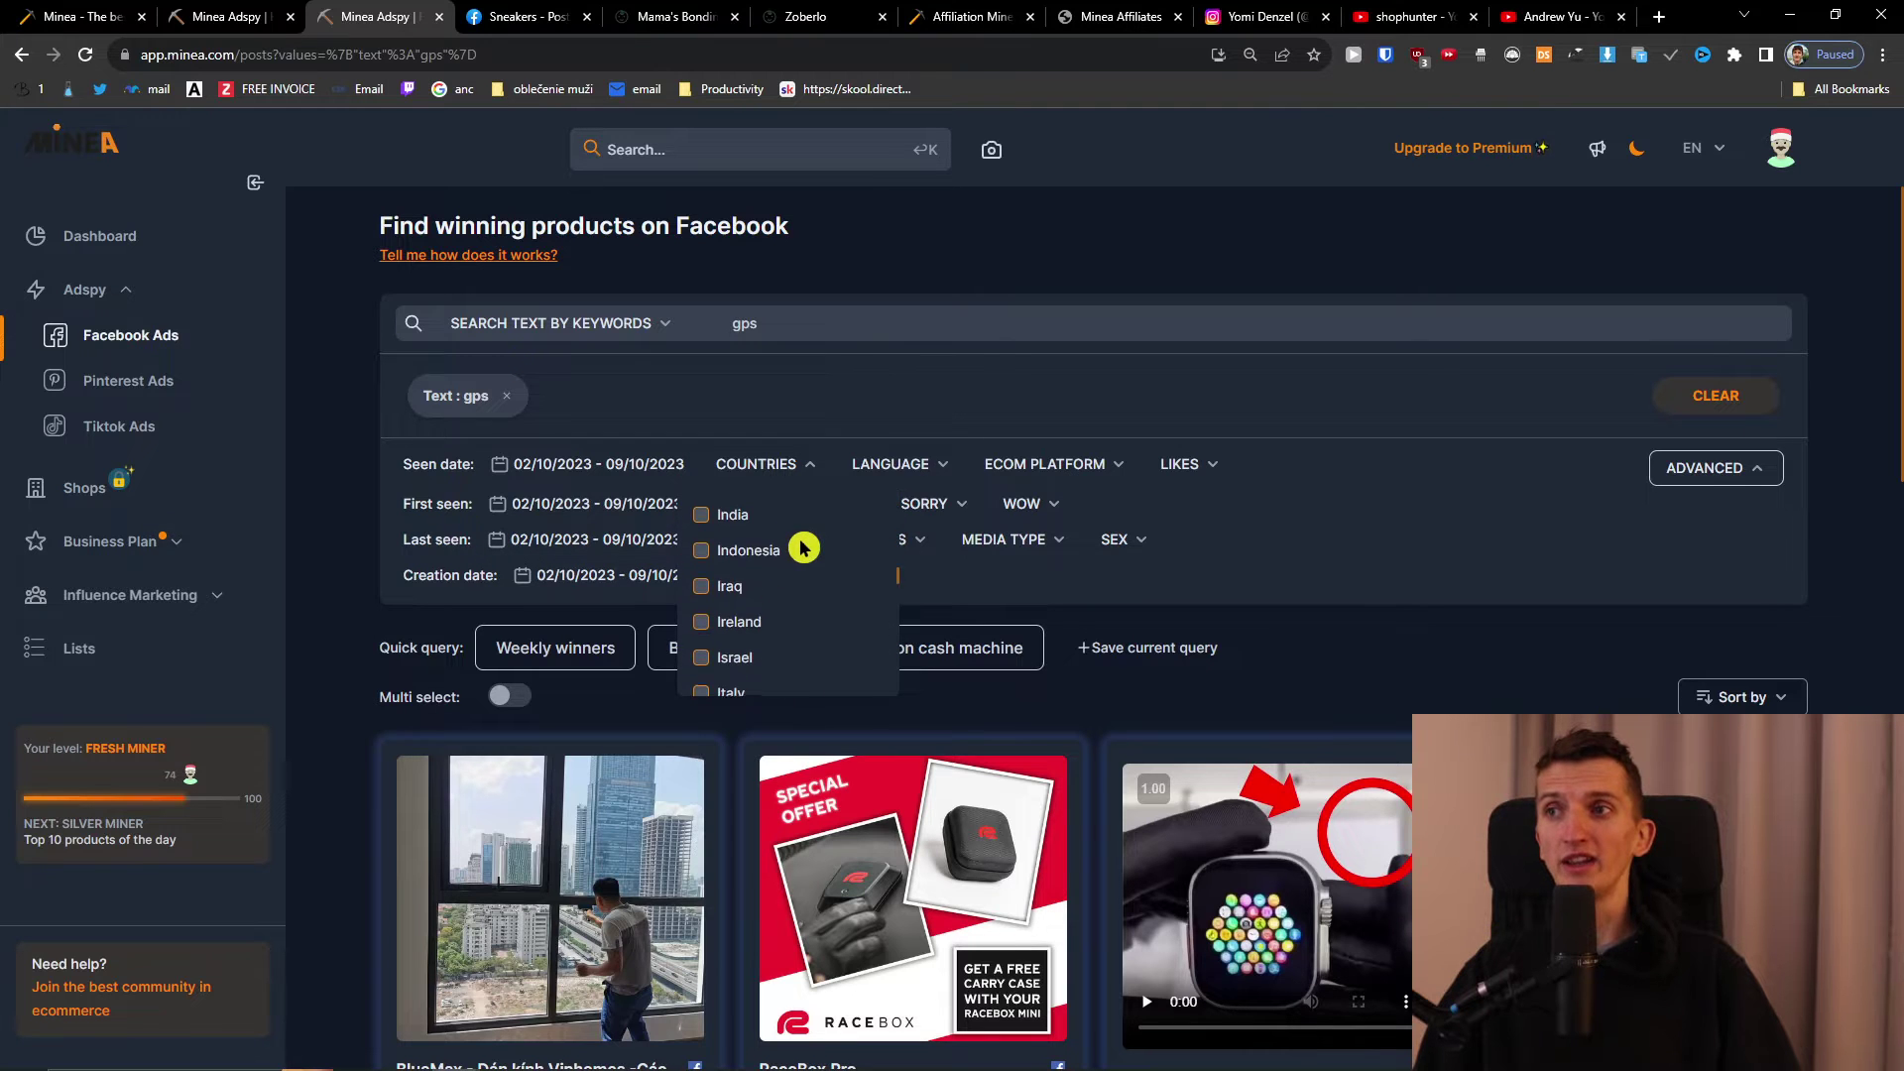
scroll(803, 548, down, 10)
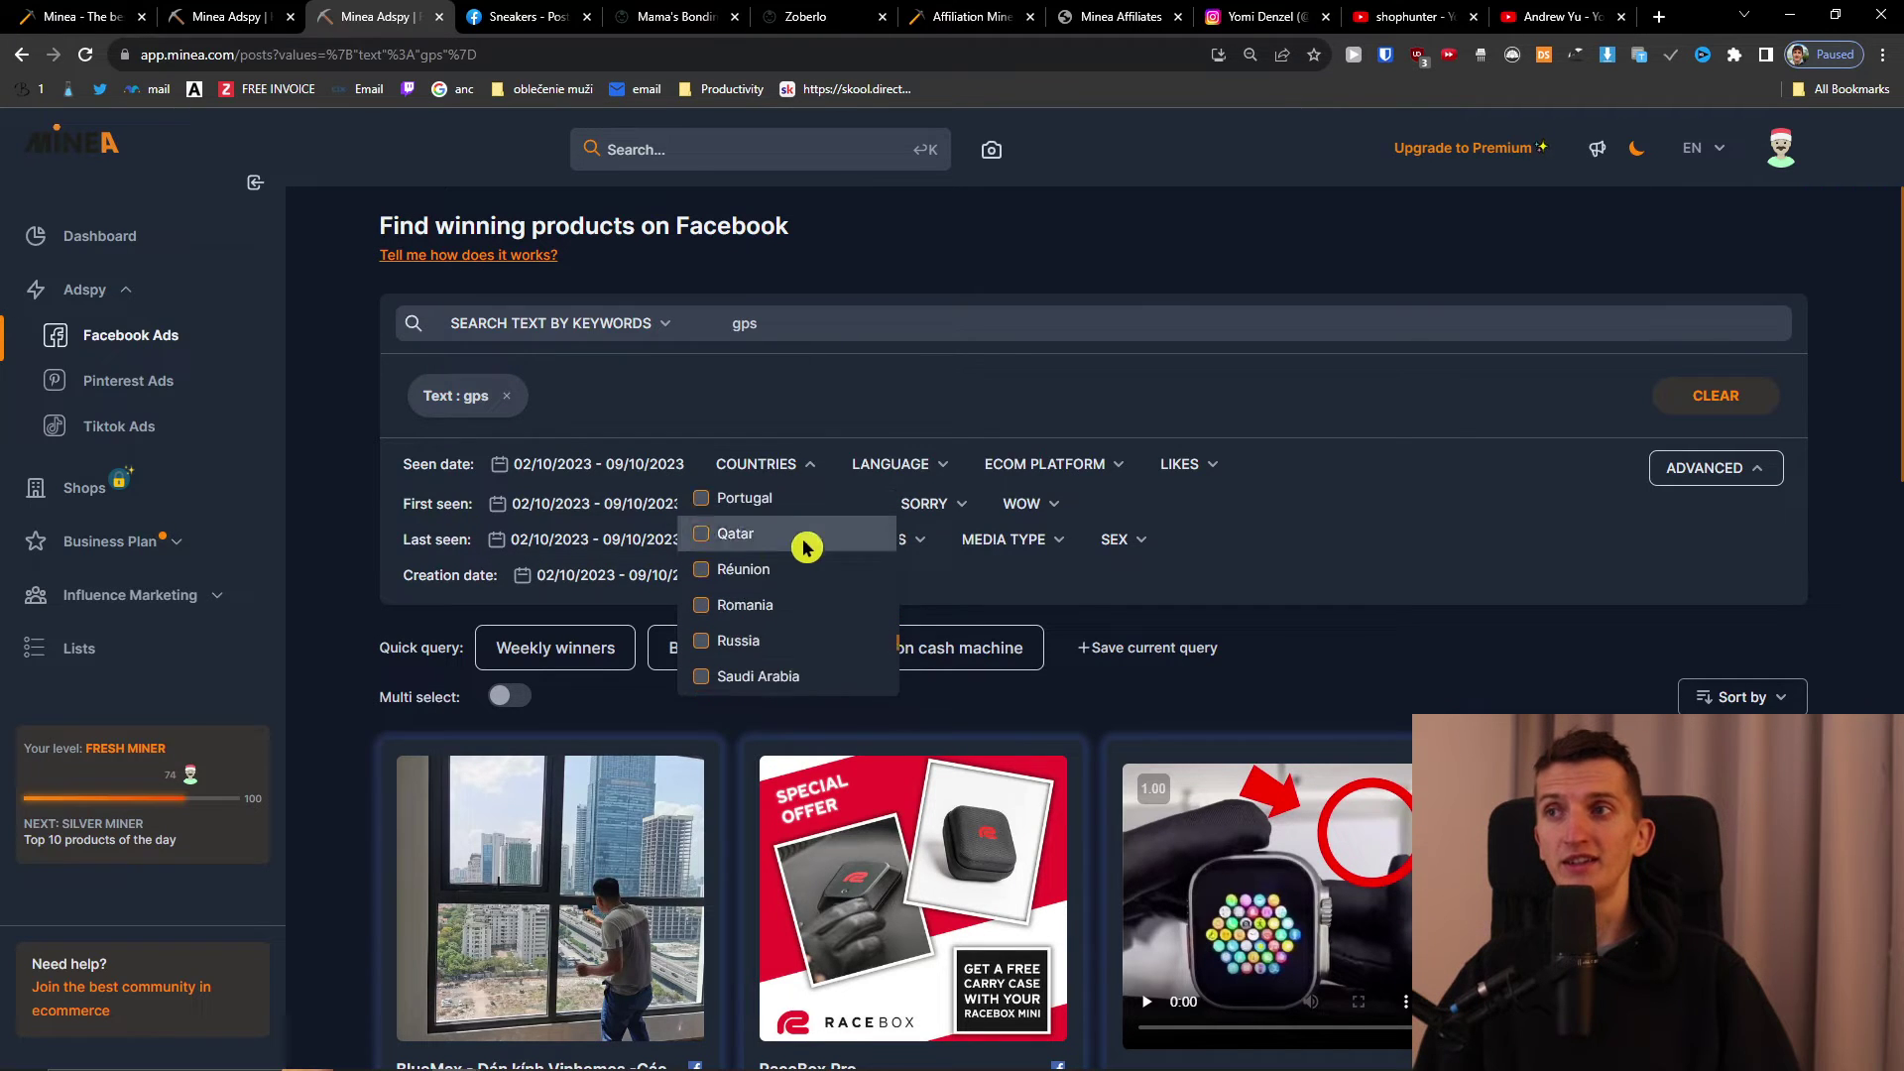
scroll(805, 556, down, 10)
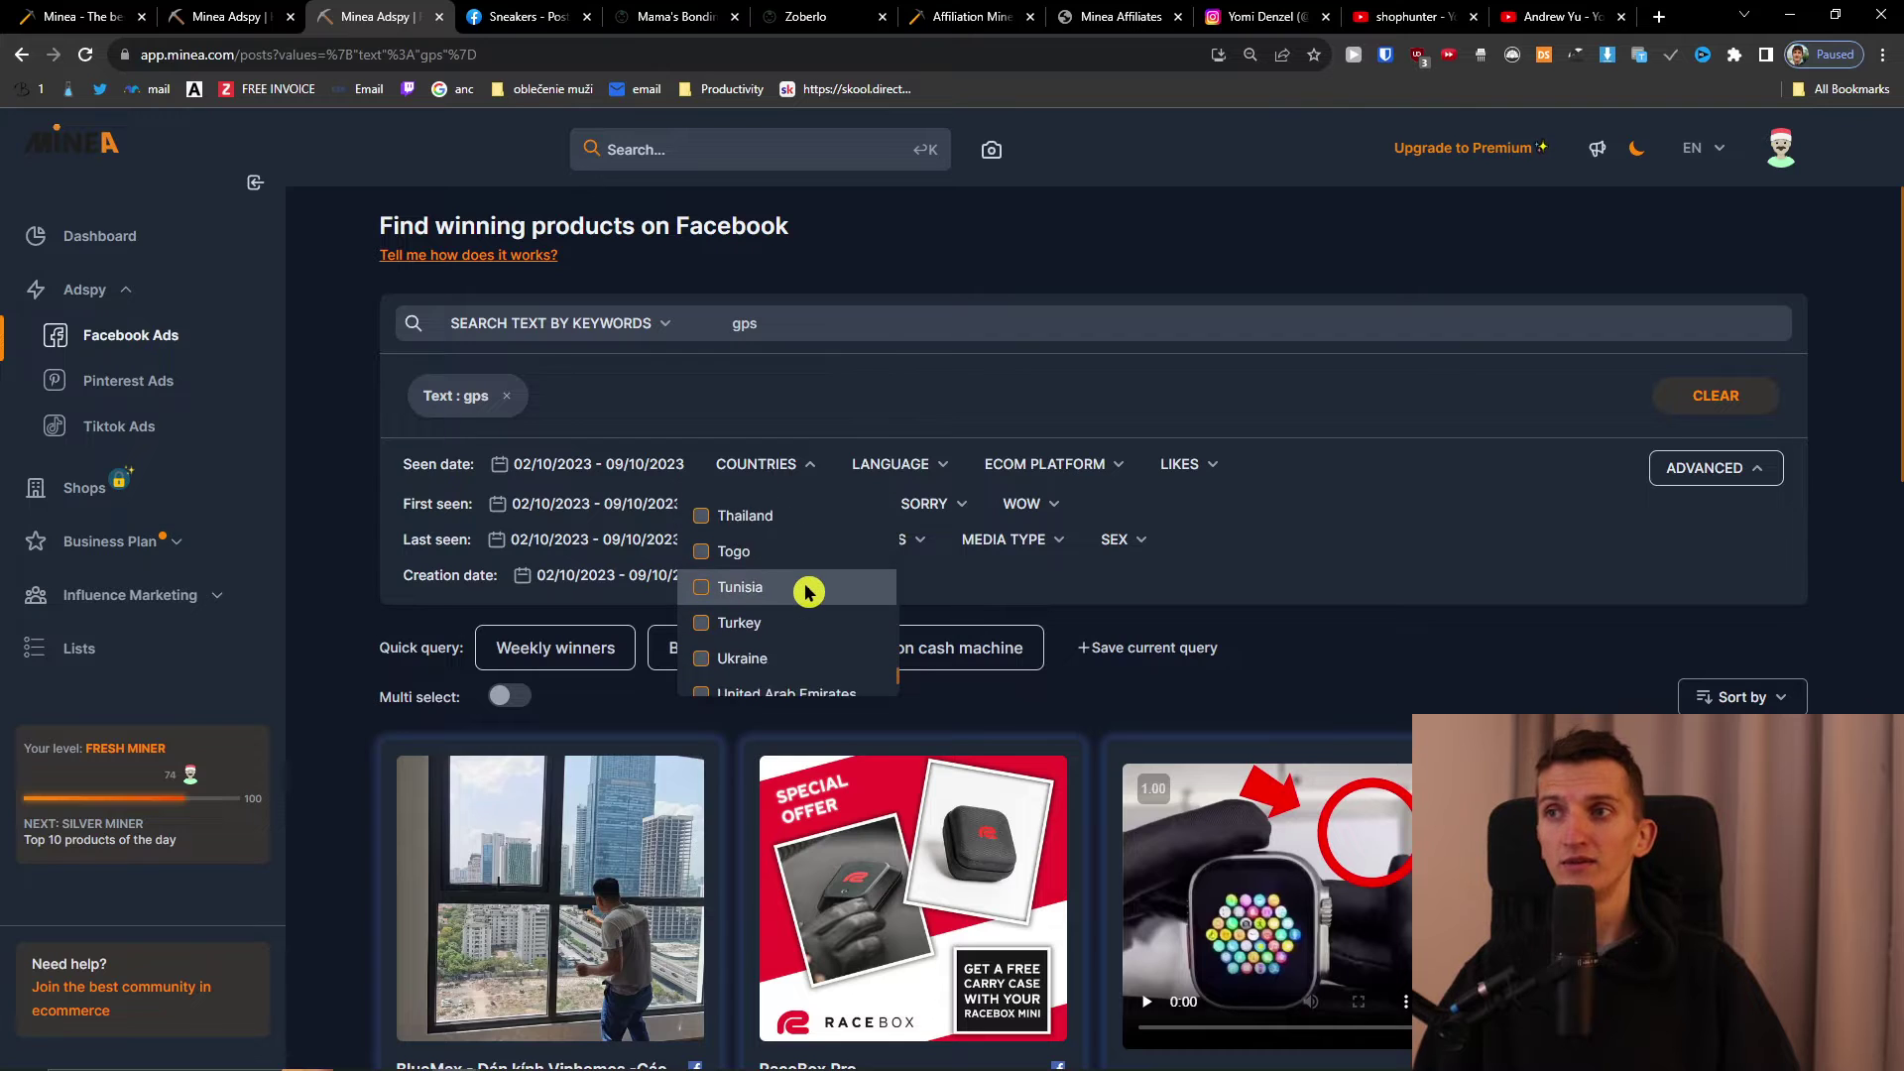
scroll(805, 593, down, 3)
drag(798, 498, 836, 567)
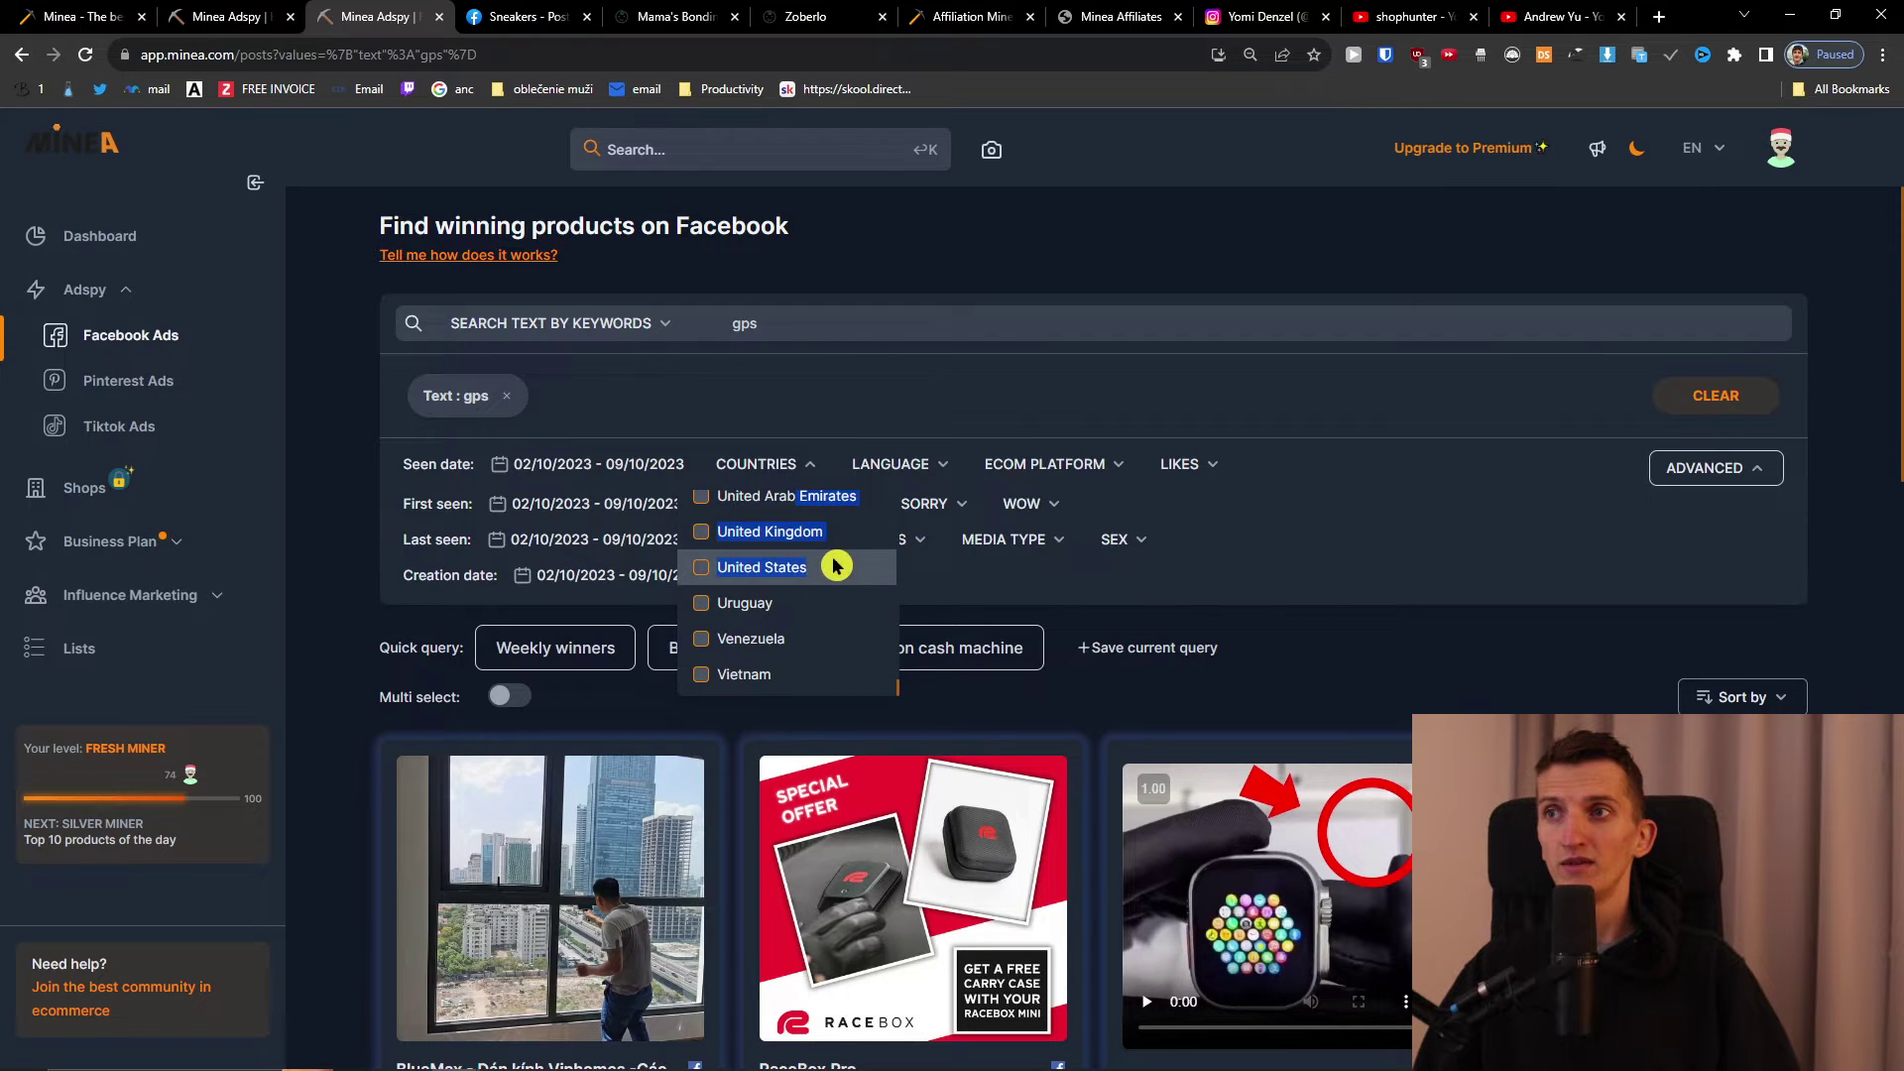
click(836, 567)
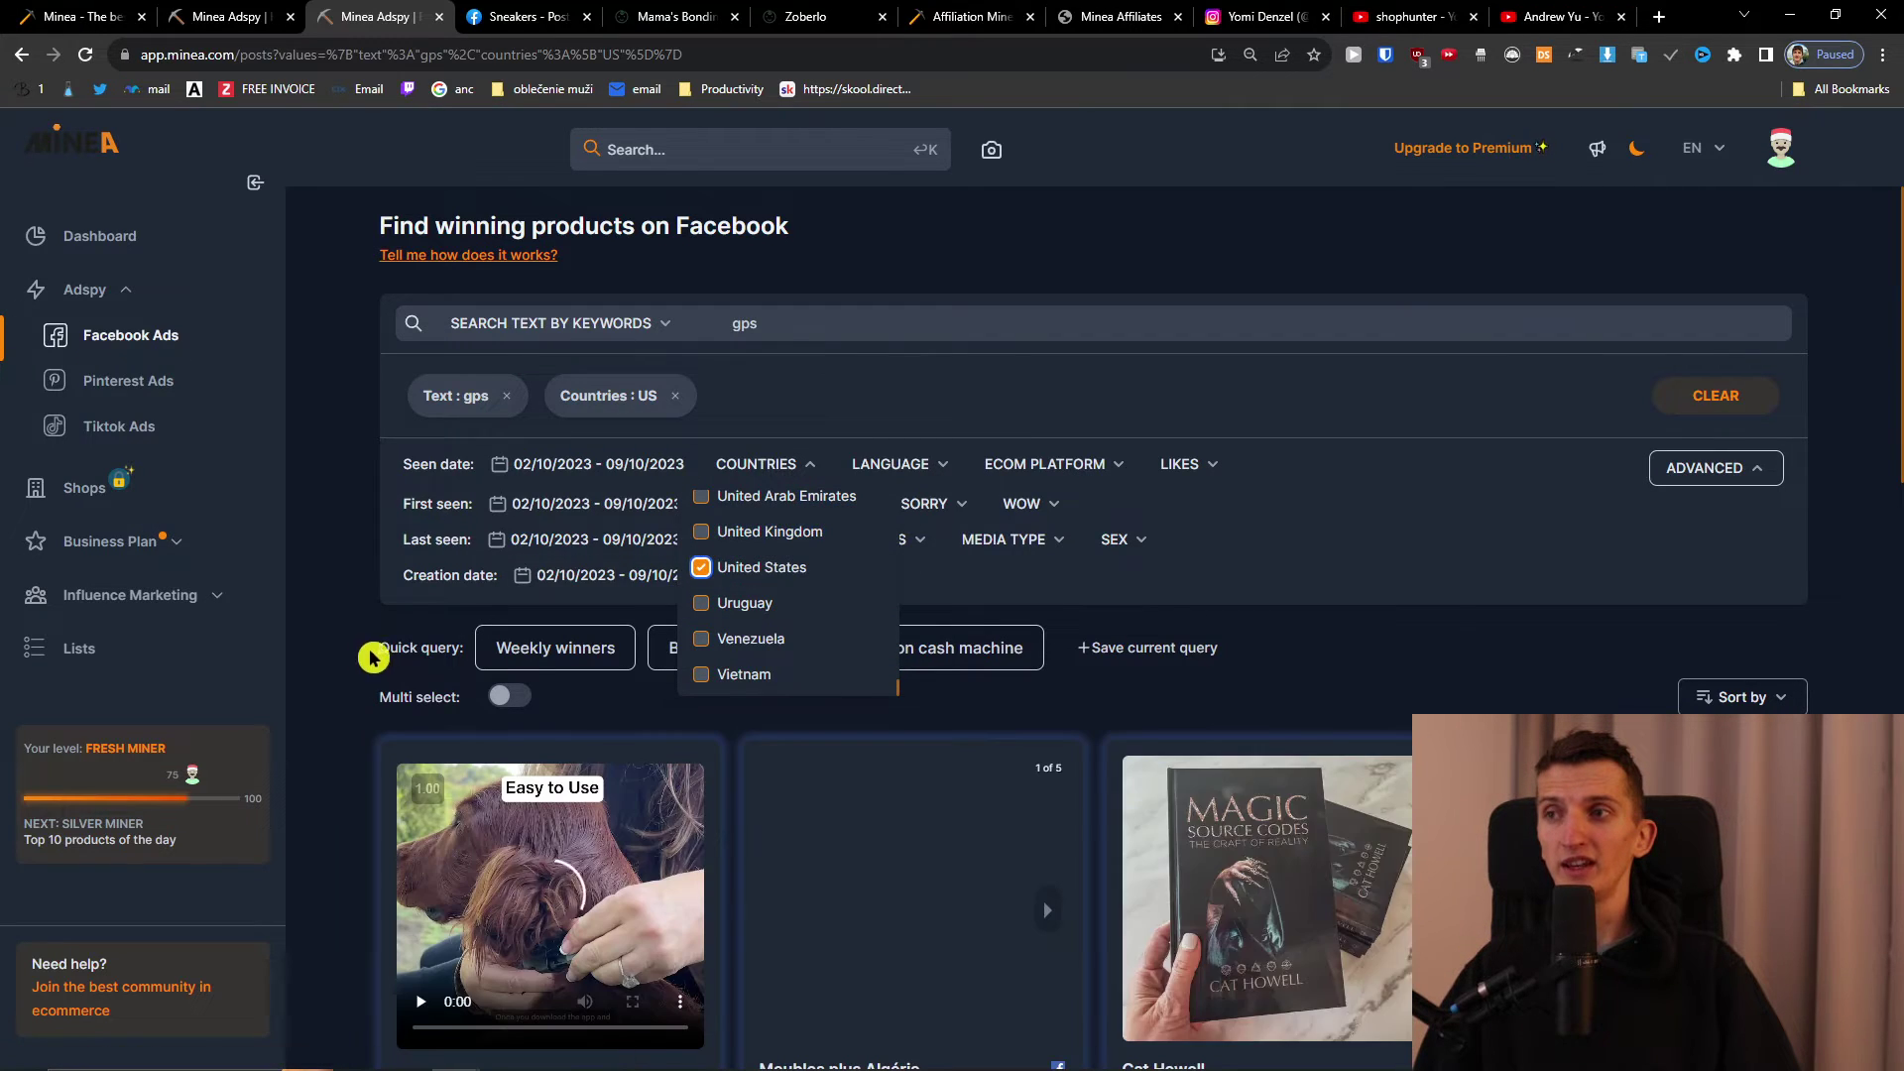
click(373, 657)
scroll(374, 658, down, 4)
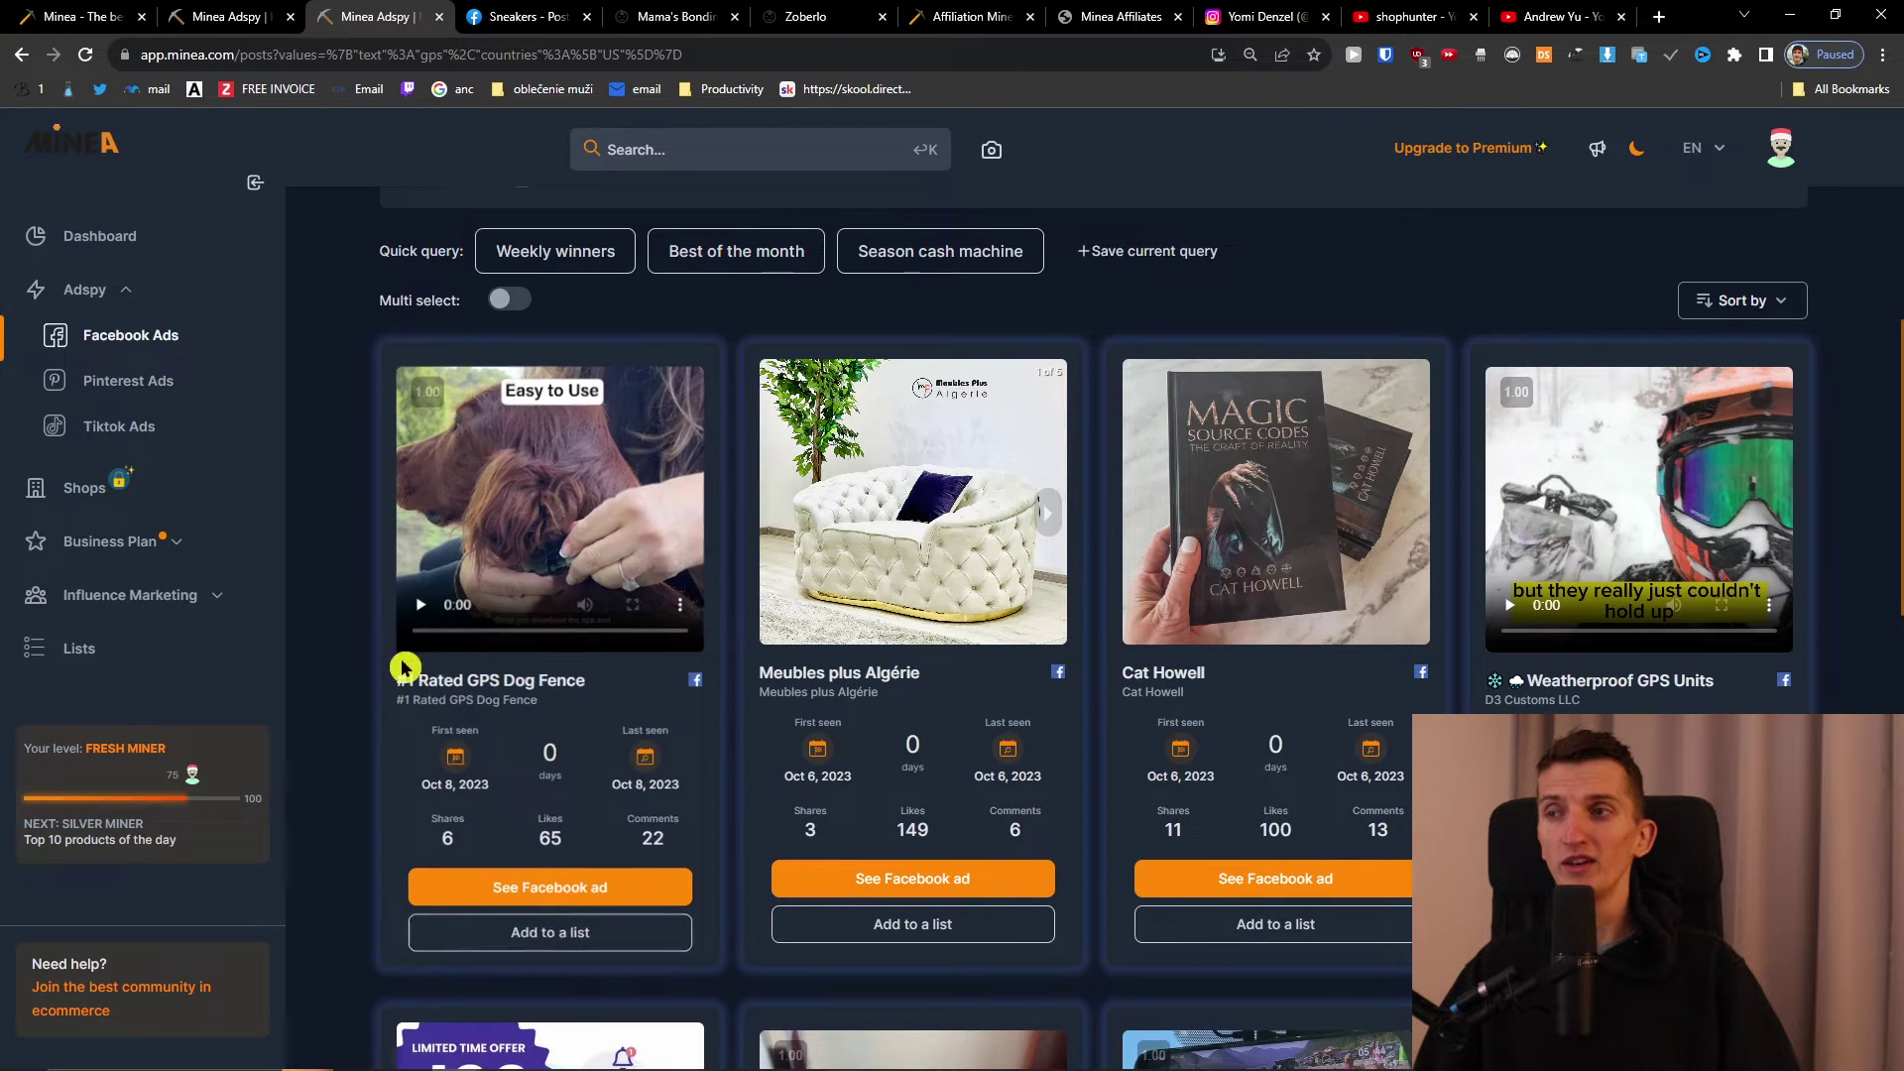
click(486, 684)
- Review the GPS Dog Fence ad's engagement, audience and runway, then expand the Adspy section
click(585, 12)
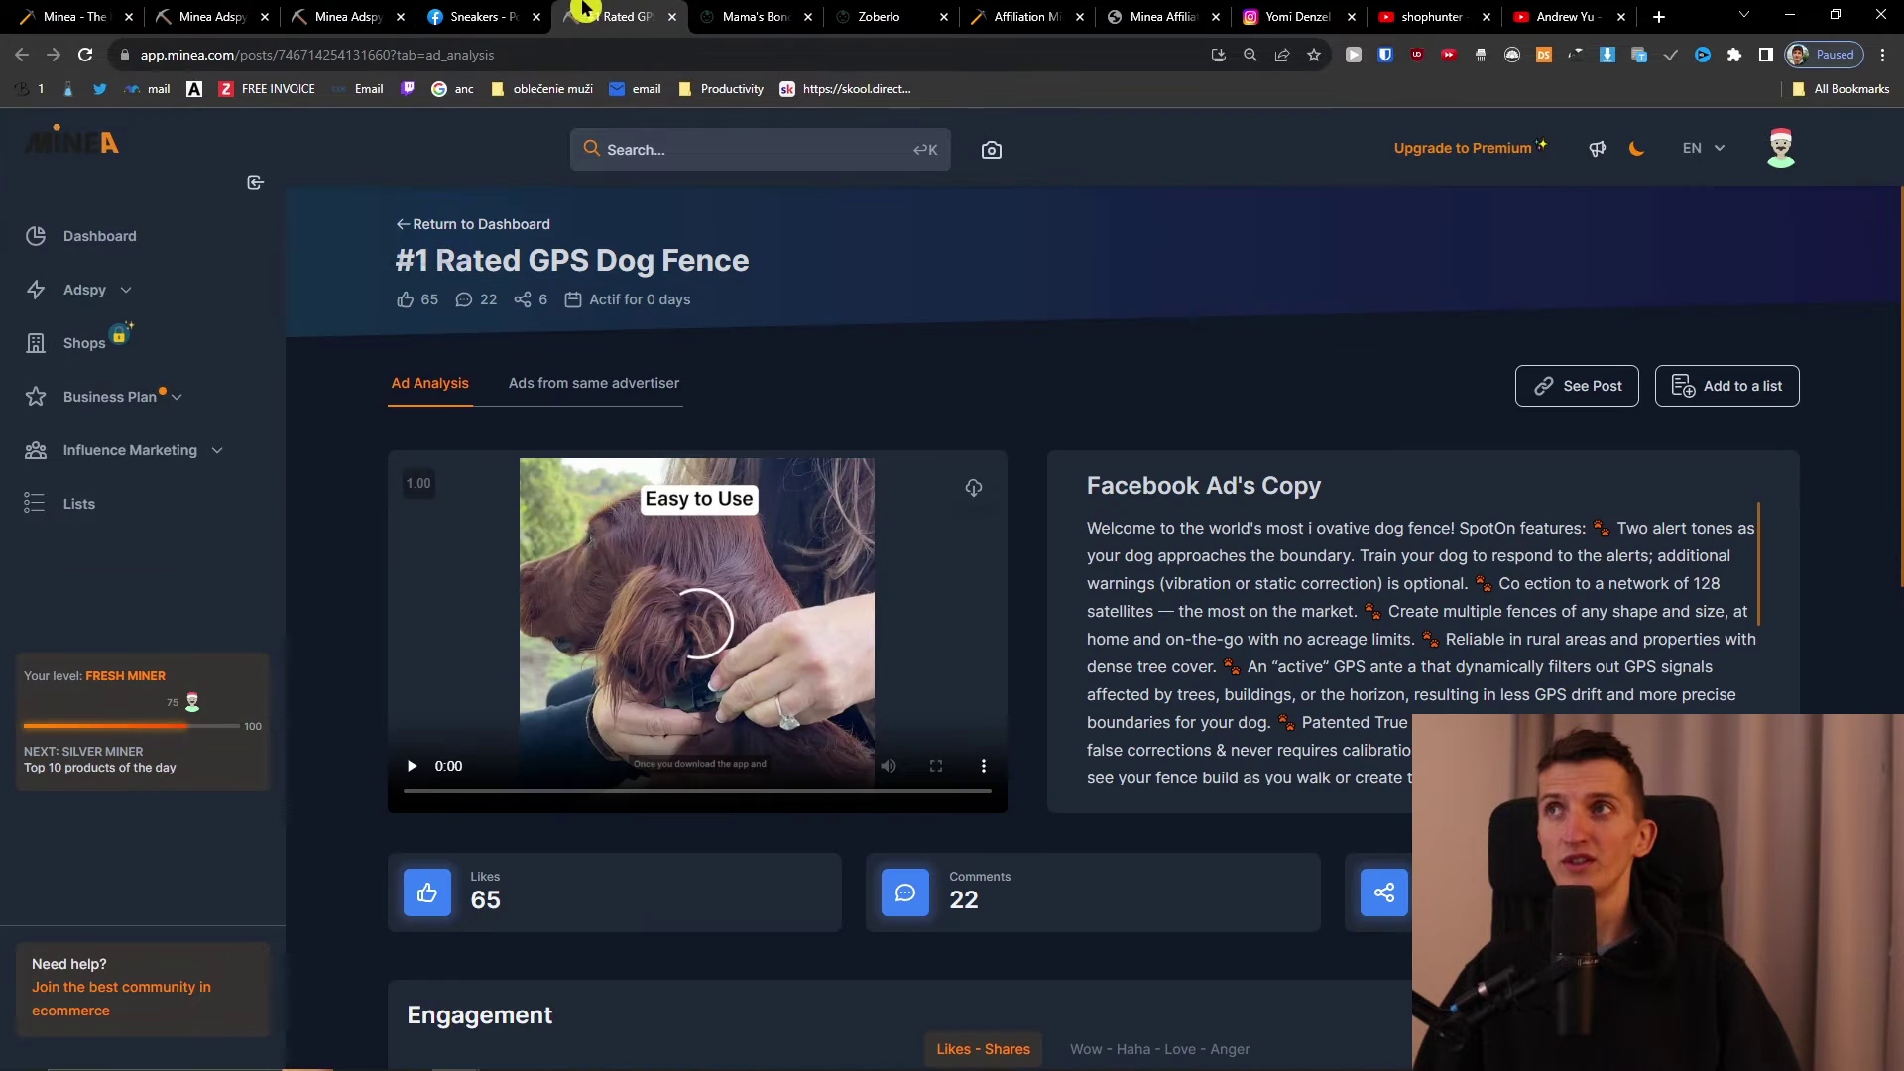
drag(586, 12, 467, 13)
scroll(1209, 592, down, 2)
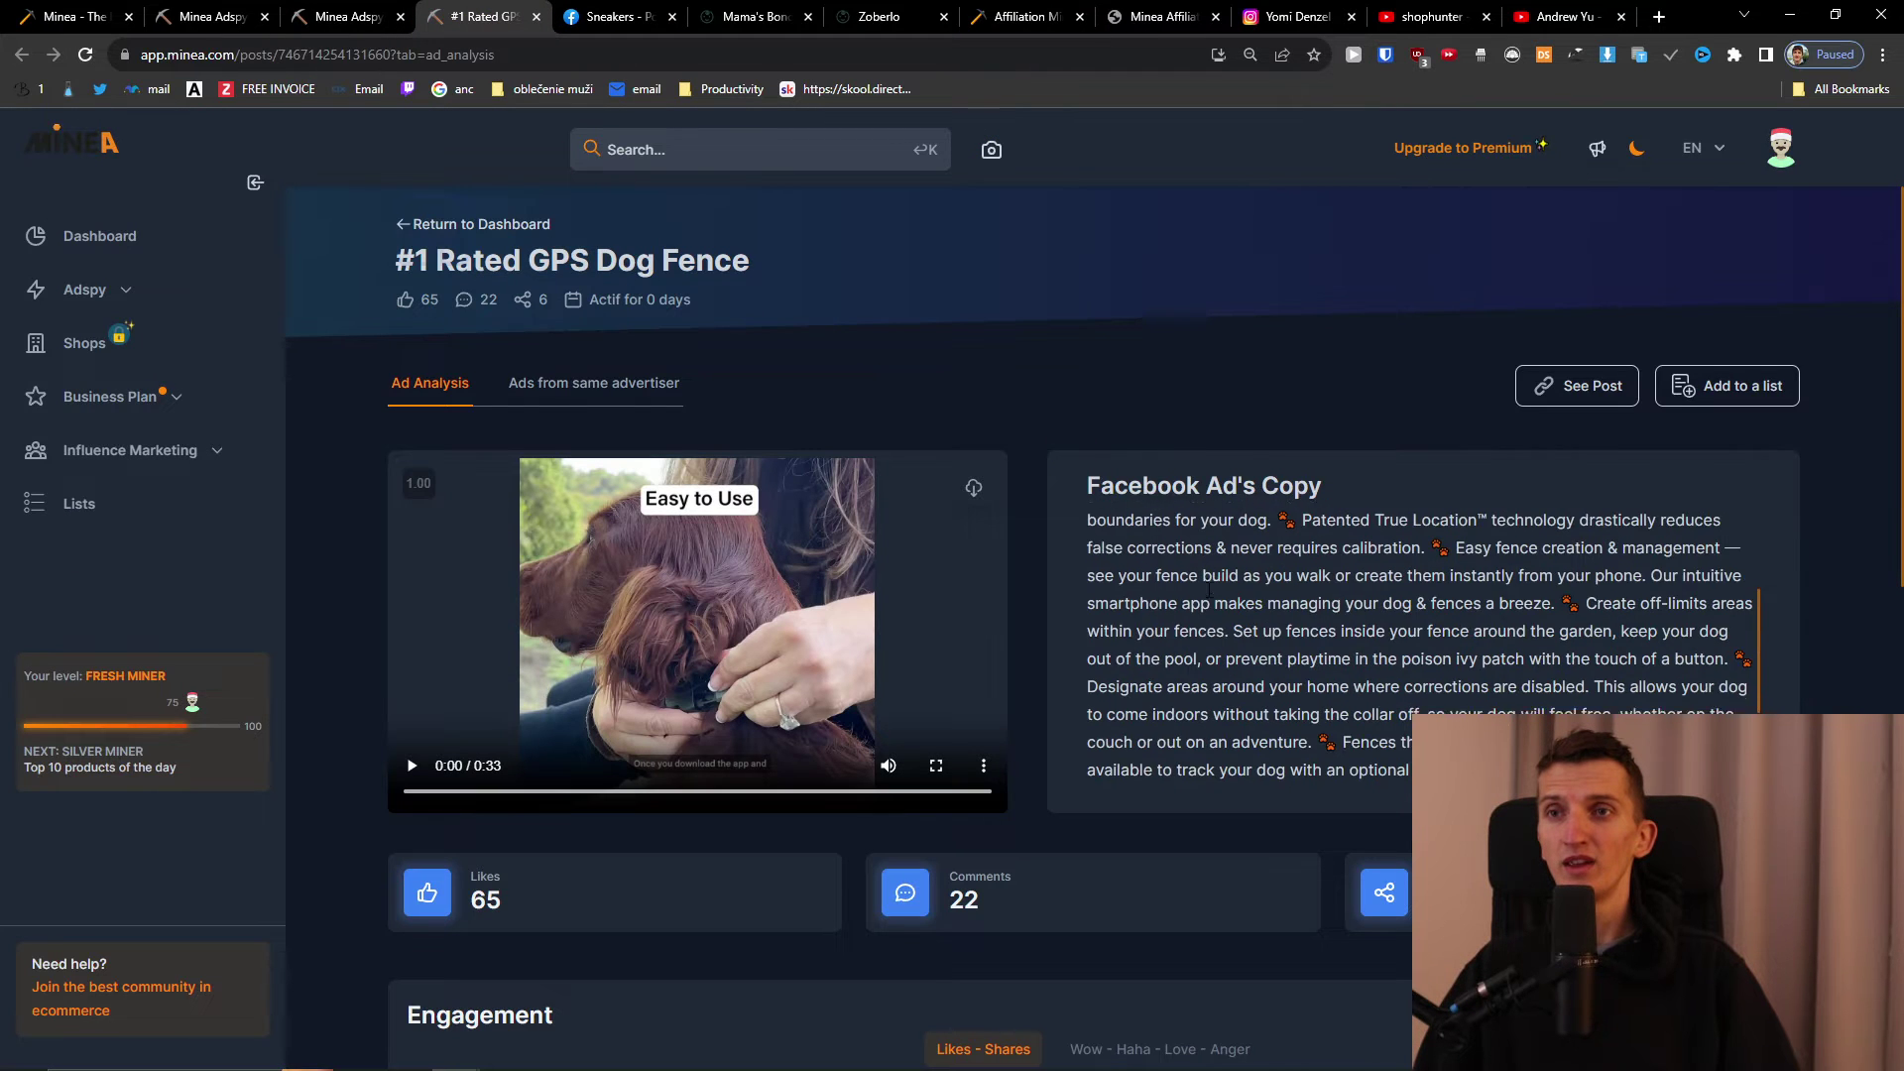
scroll(1208, 591, down, 2)
scroll(1208, 591, up, 3)
scroll(1208, 591, down, 3)
scroll(1054, 556, down, 2)
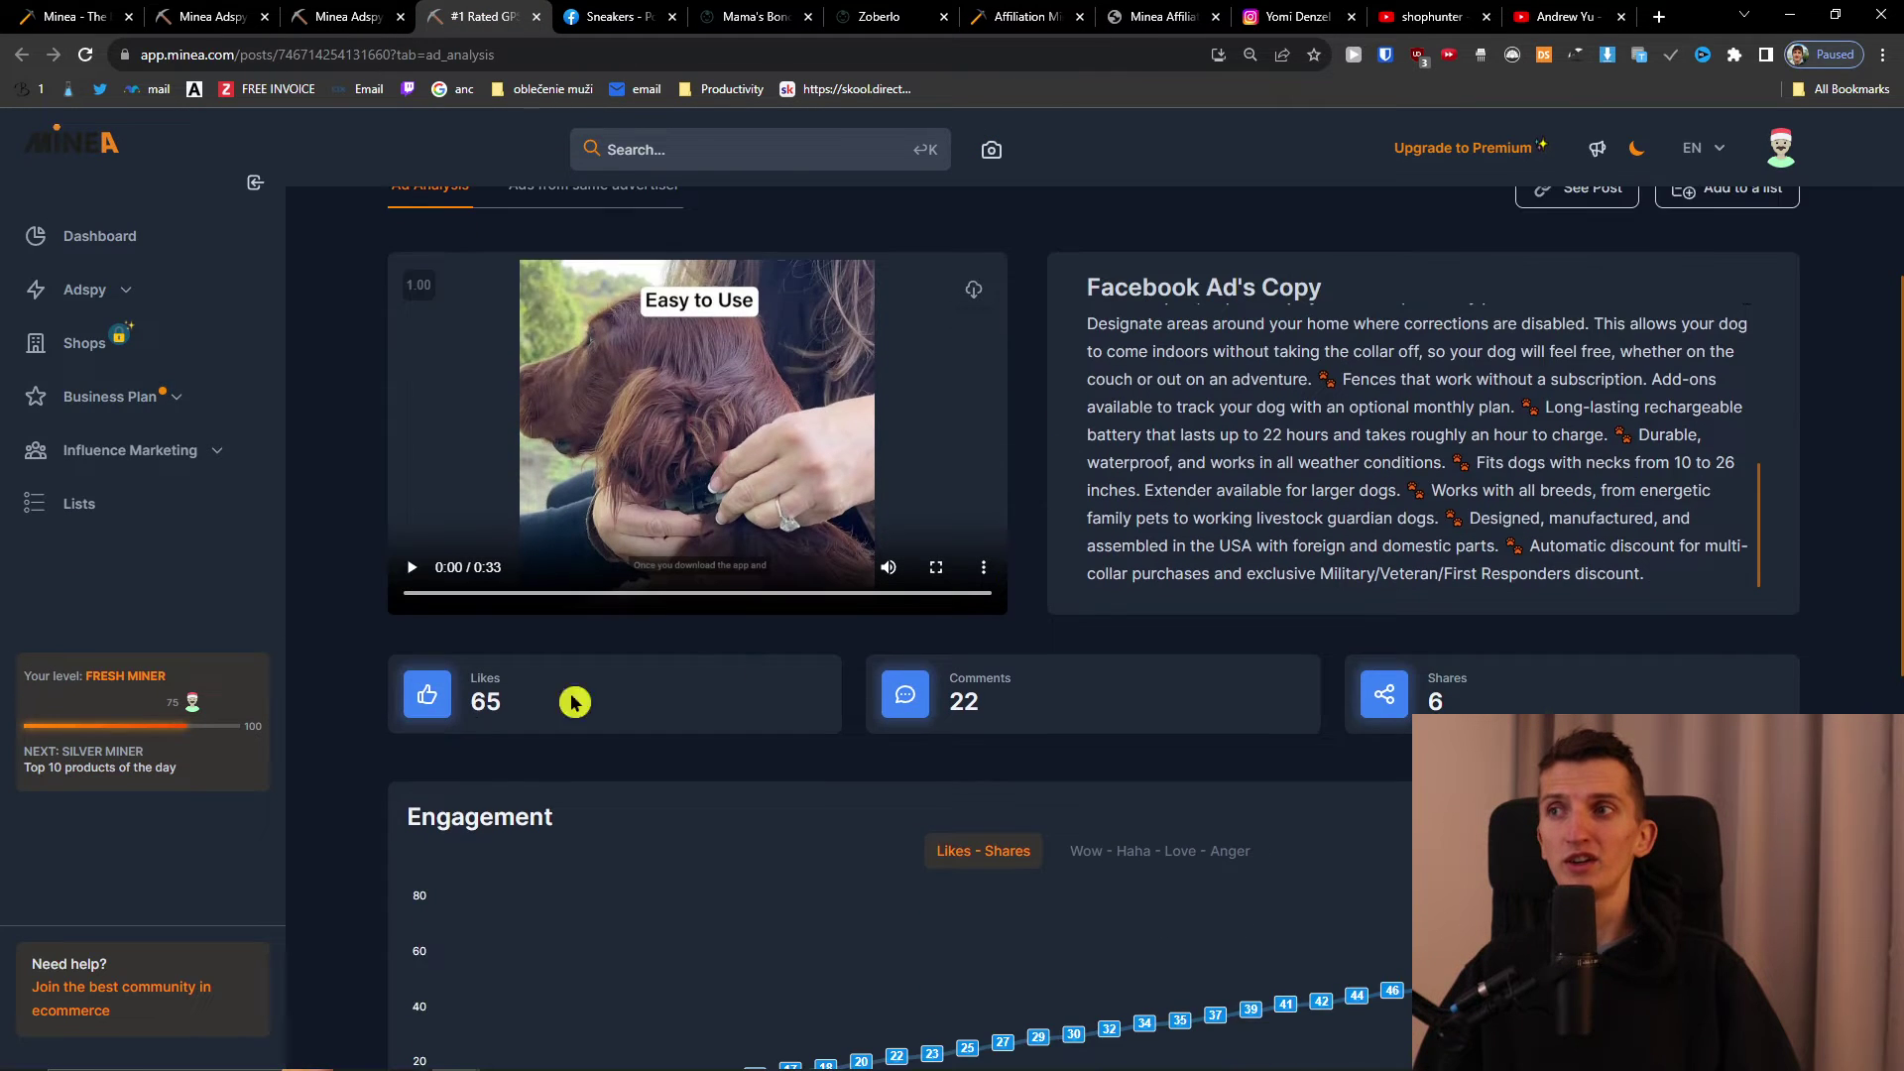
scroll(573, 702, down, 2)
scroll(1111, 595, down, 2)
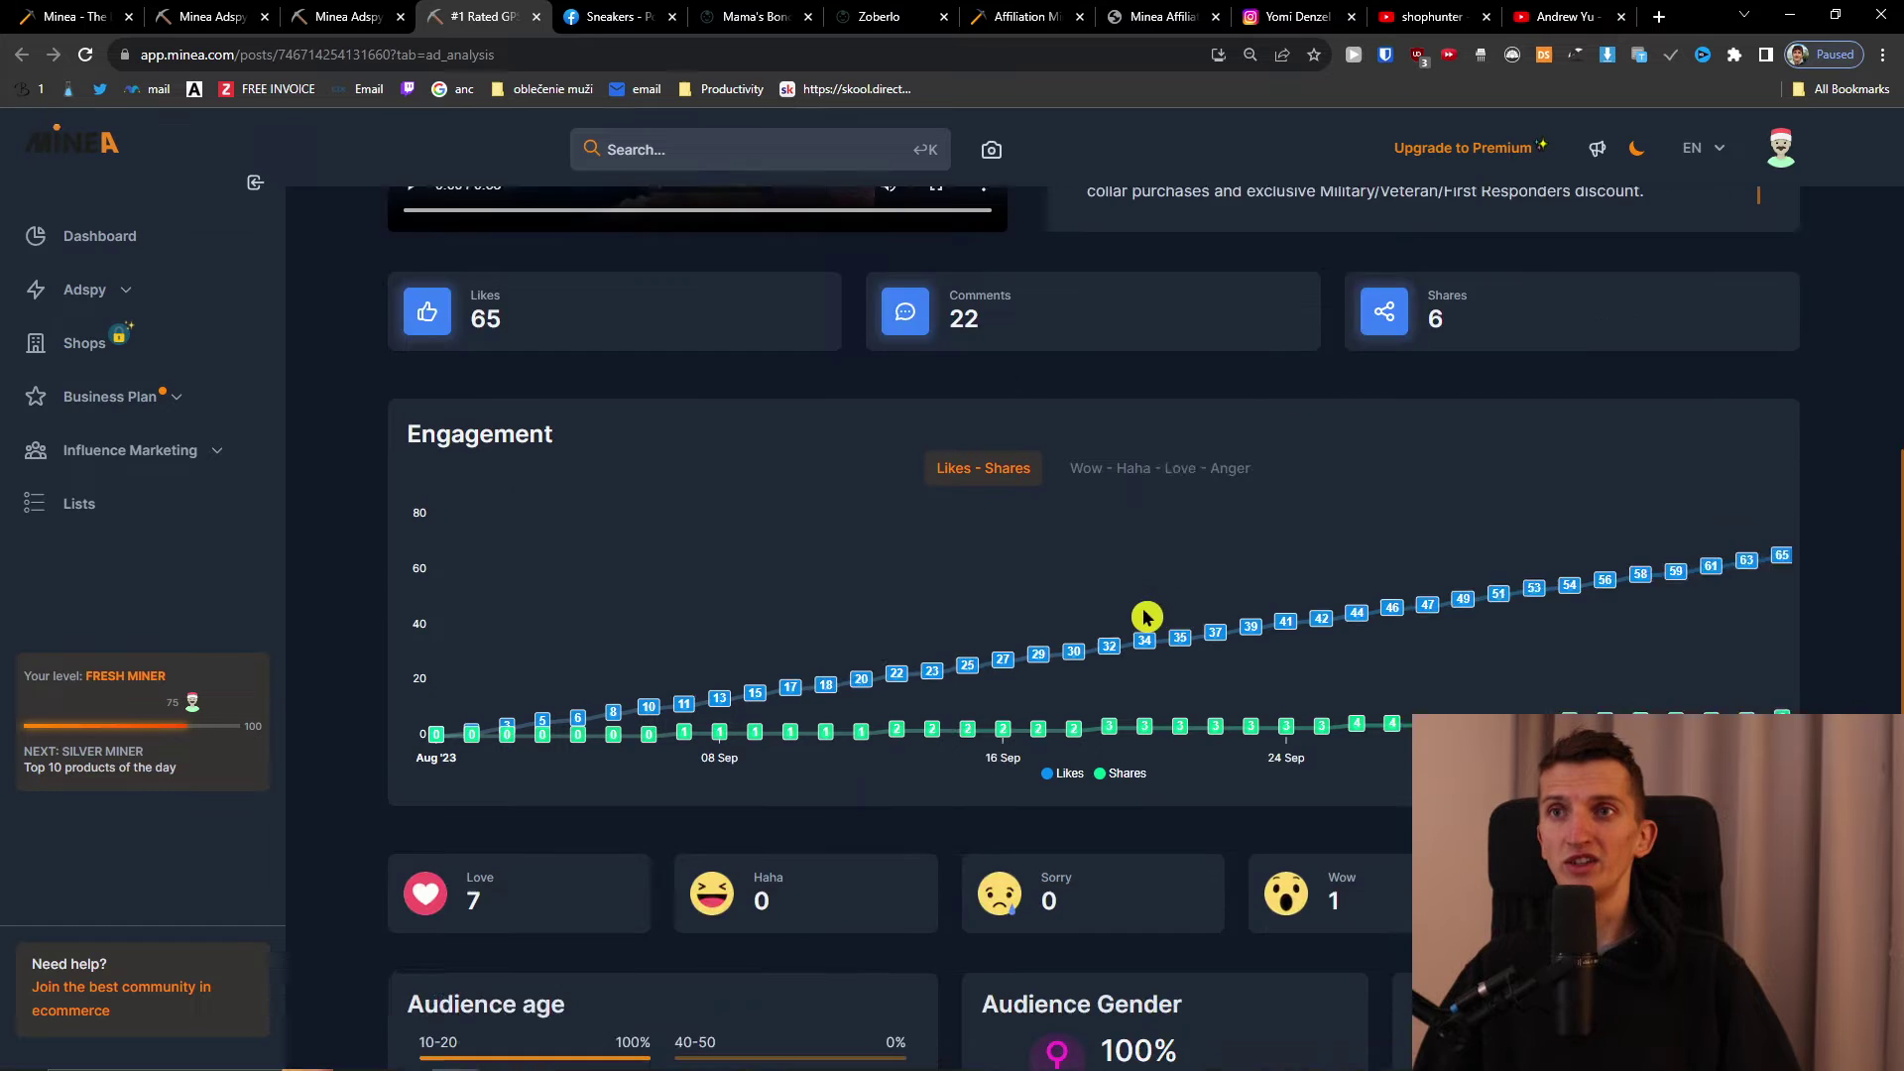
scroll(1146, 617, down, 4)
scroll(1233, 850, down, 1)
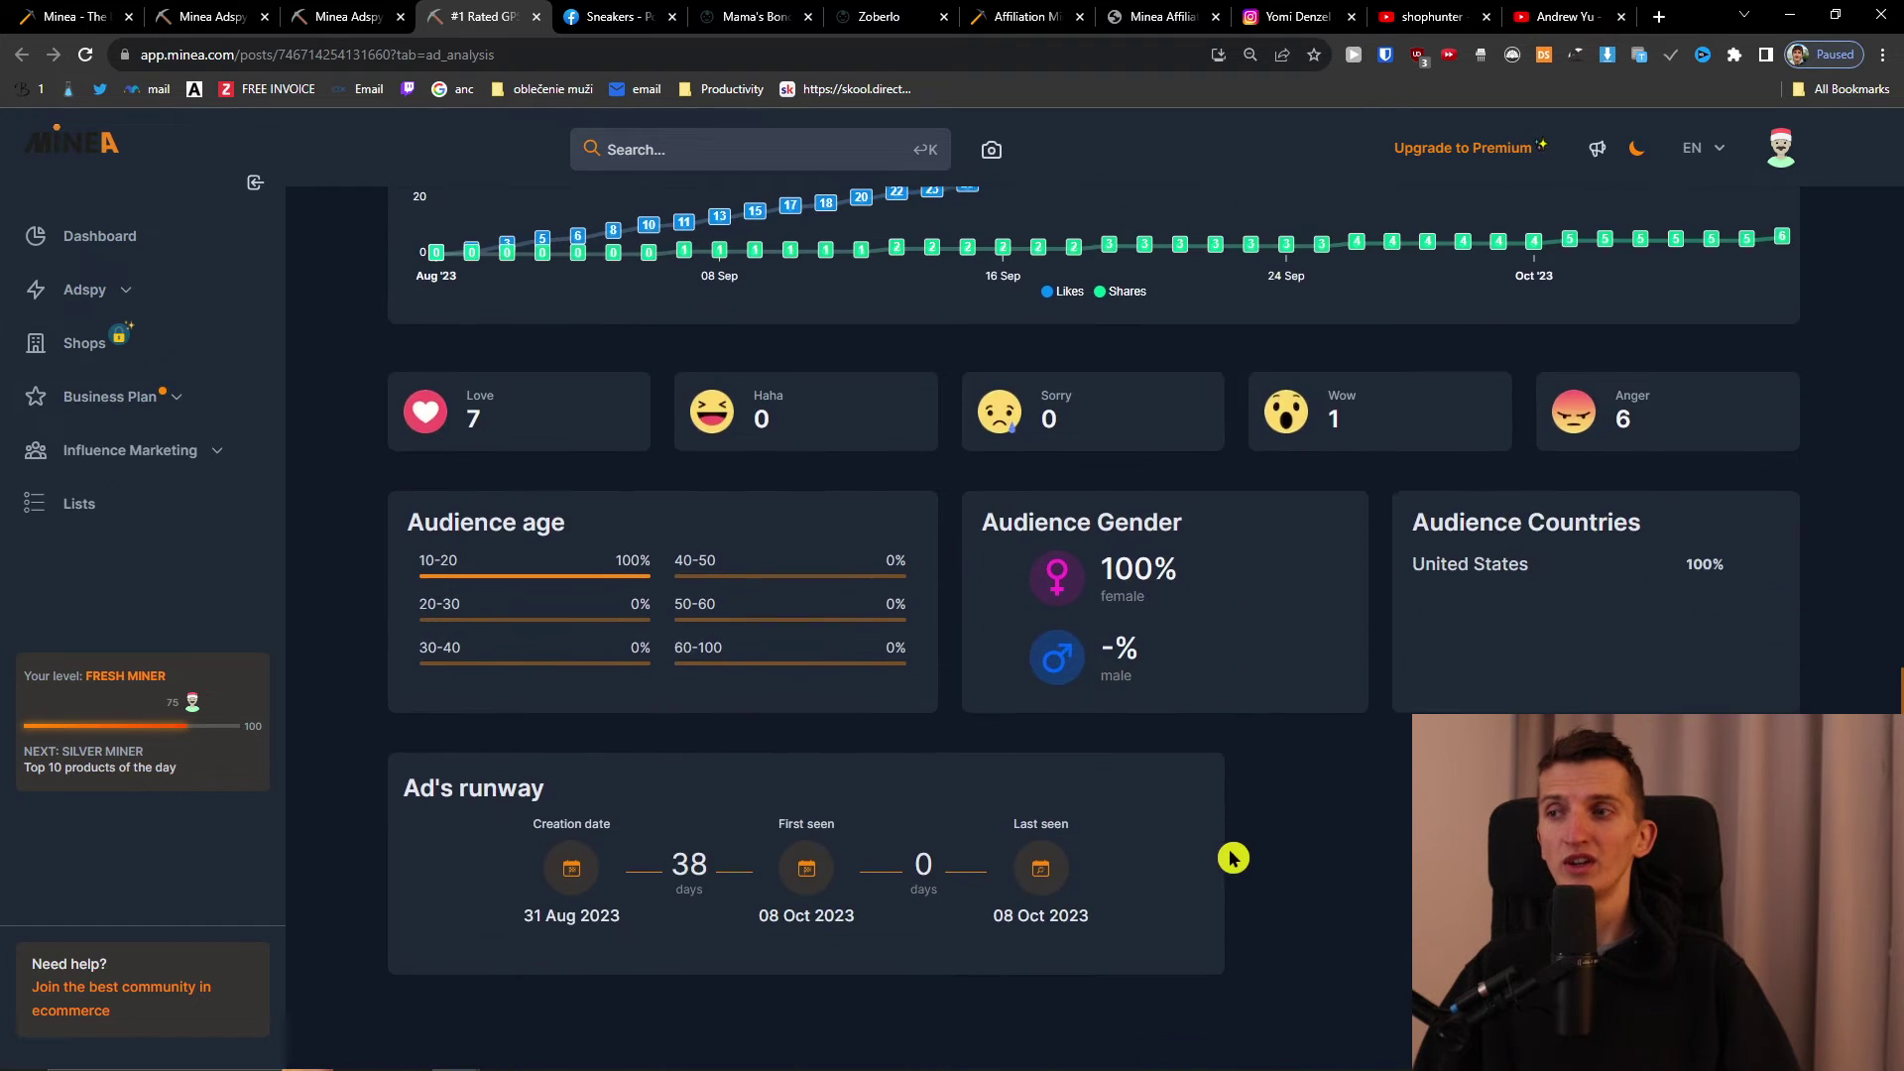
scroll(922, 903, up, 10)
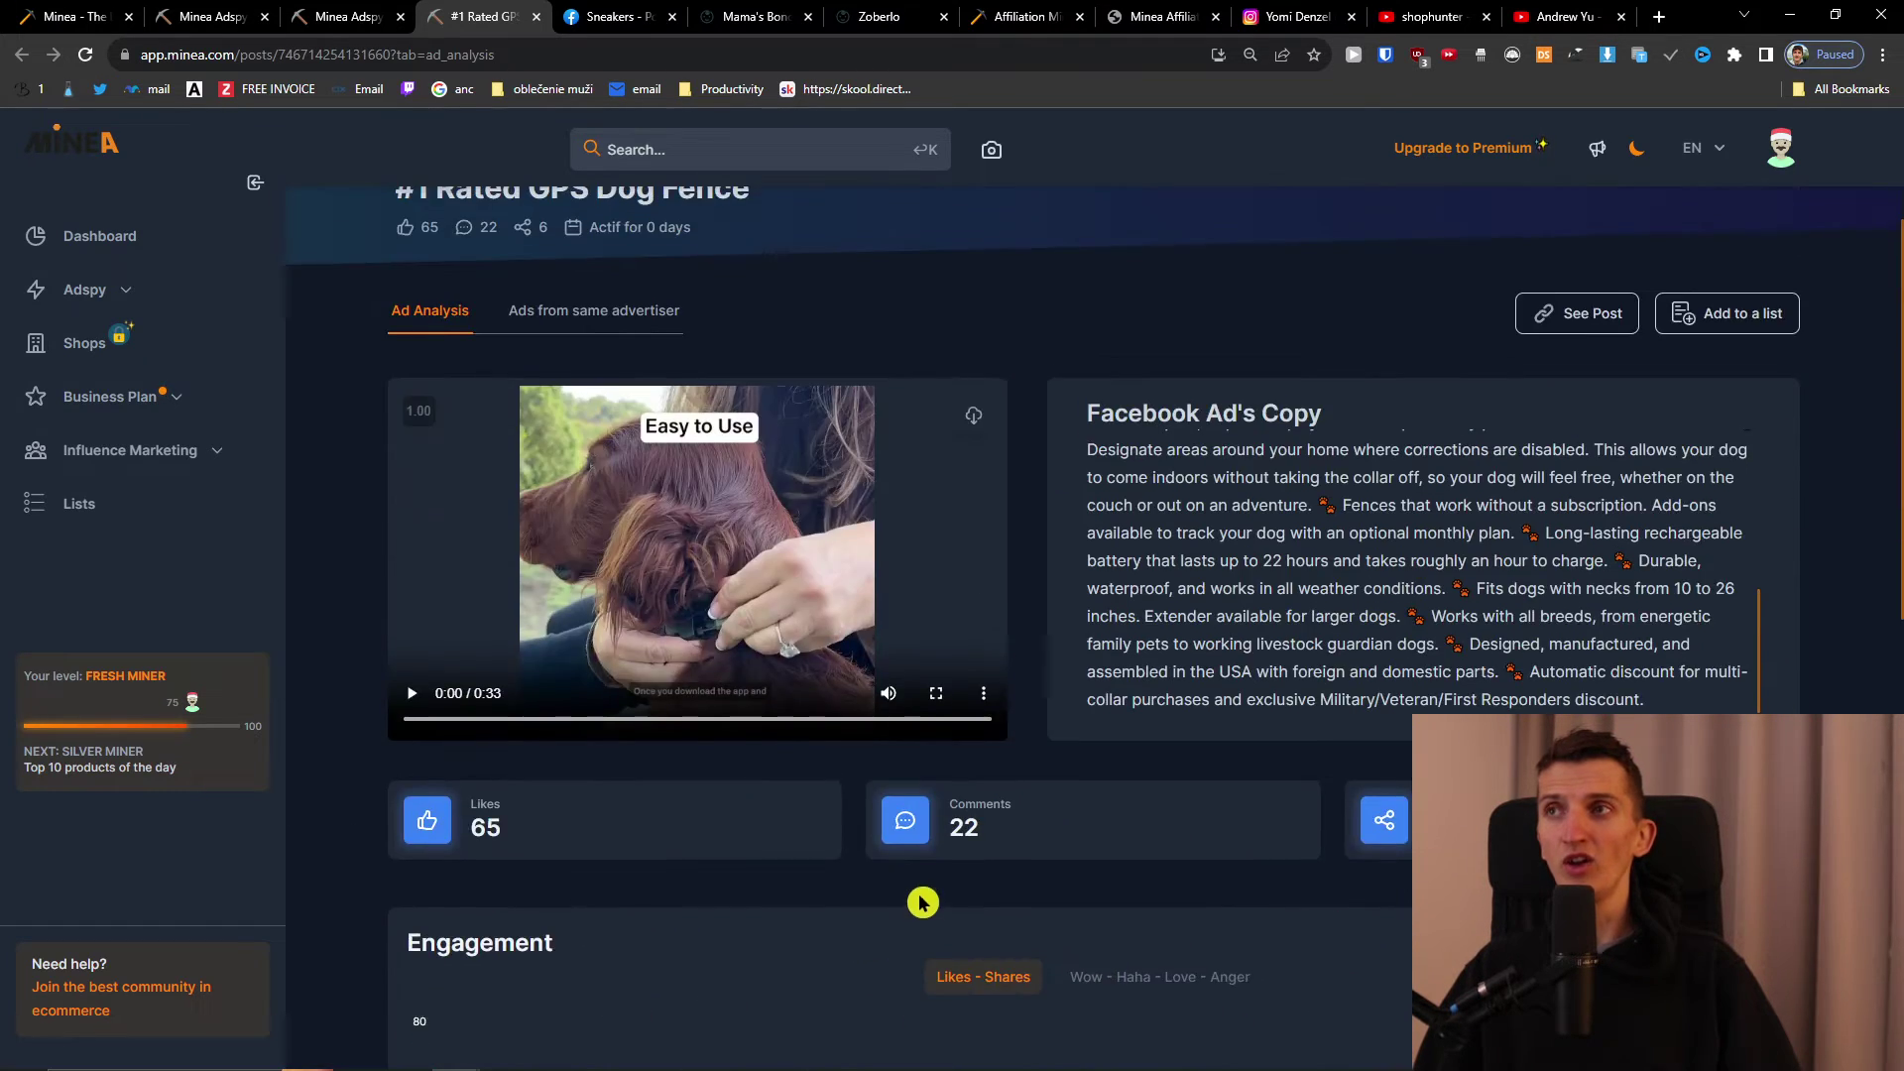
scroll(922, 902, up, 1)
drag(479, 809, 829, 794)
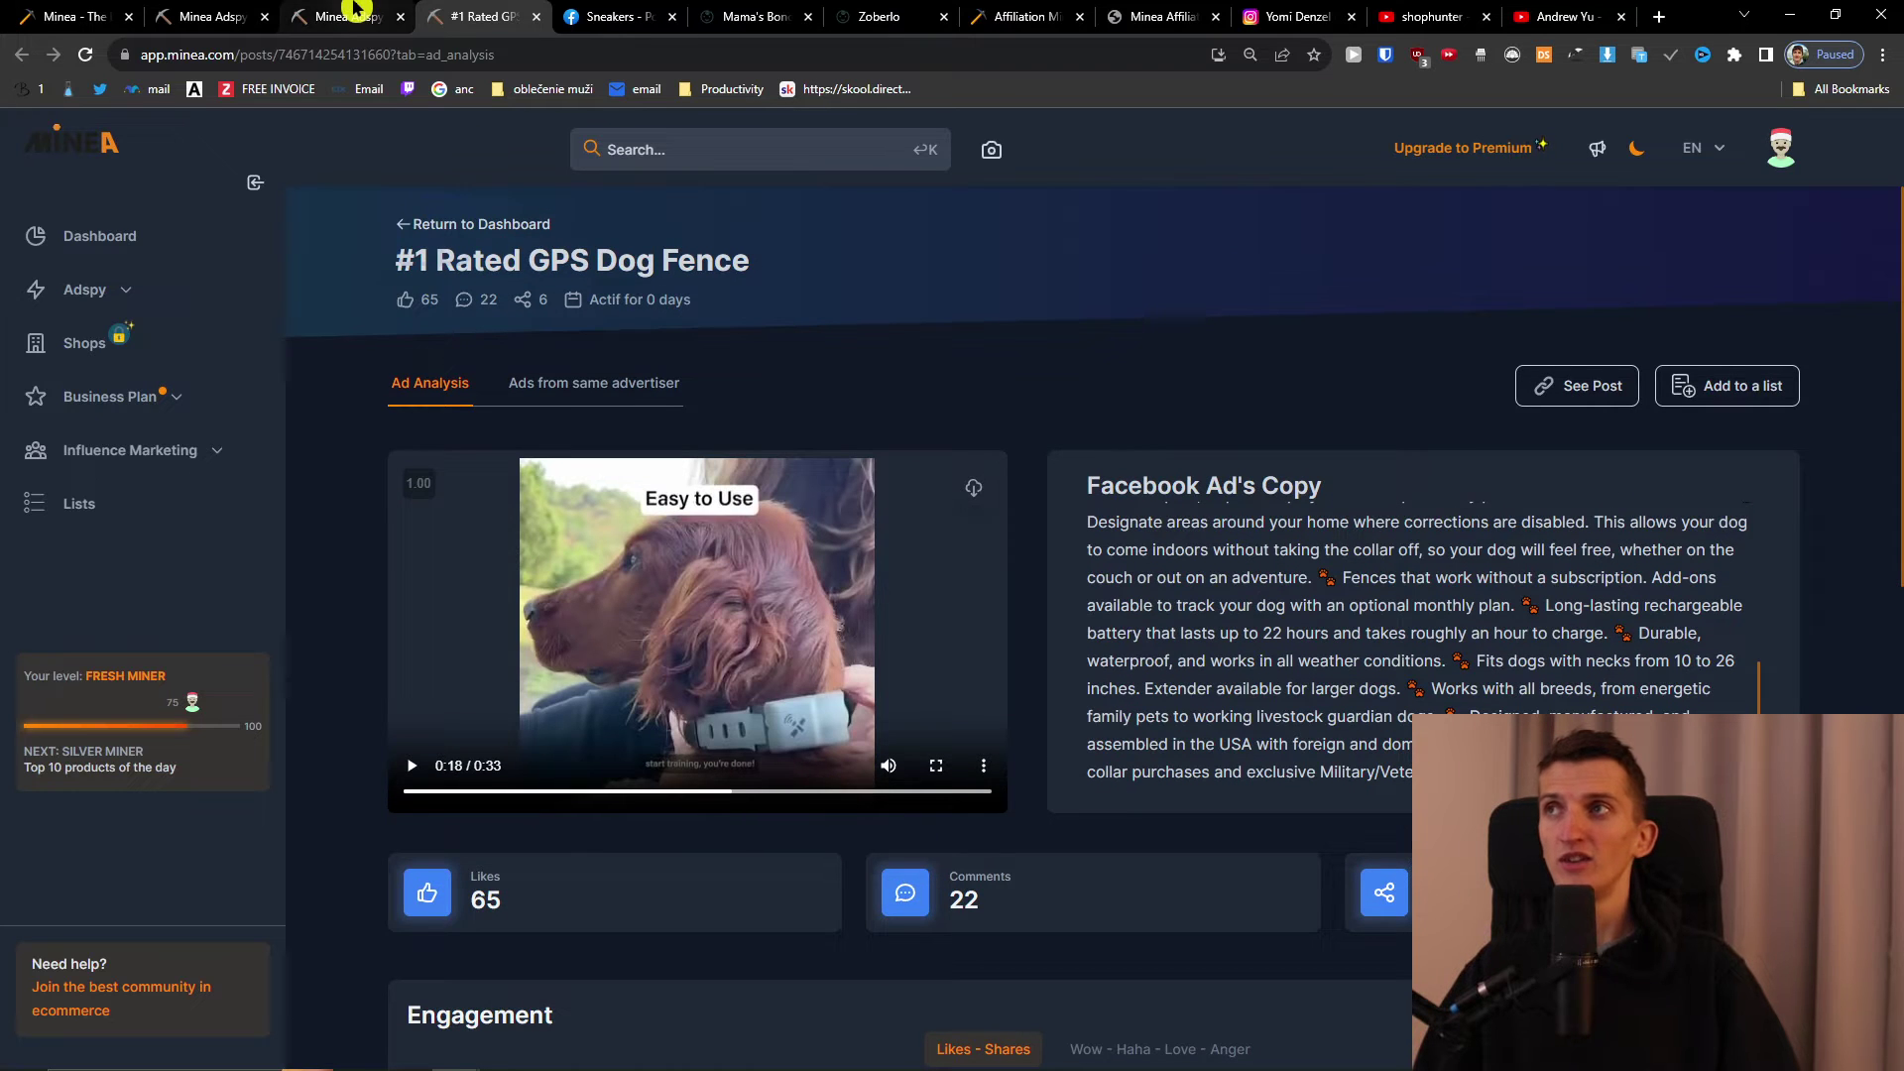
click(159, 284)
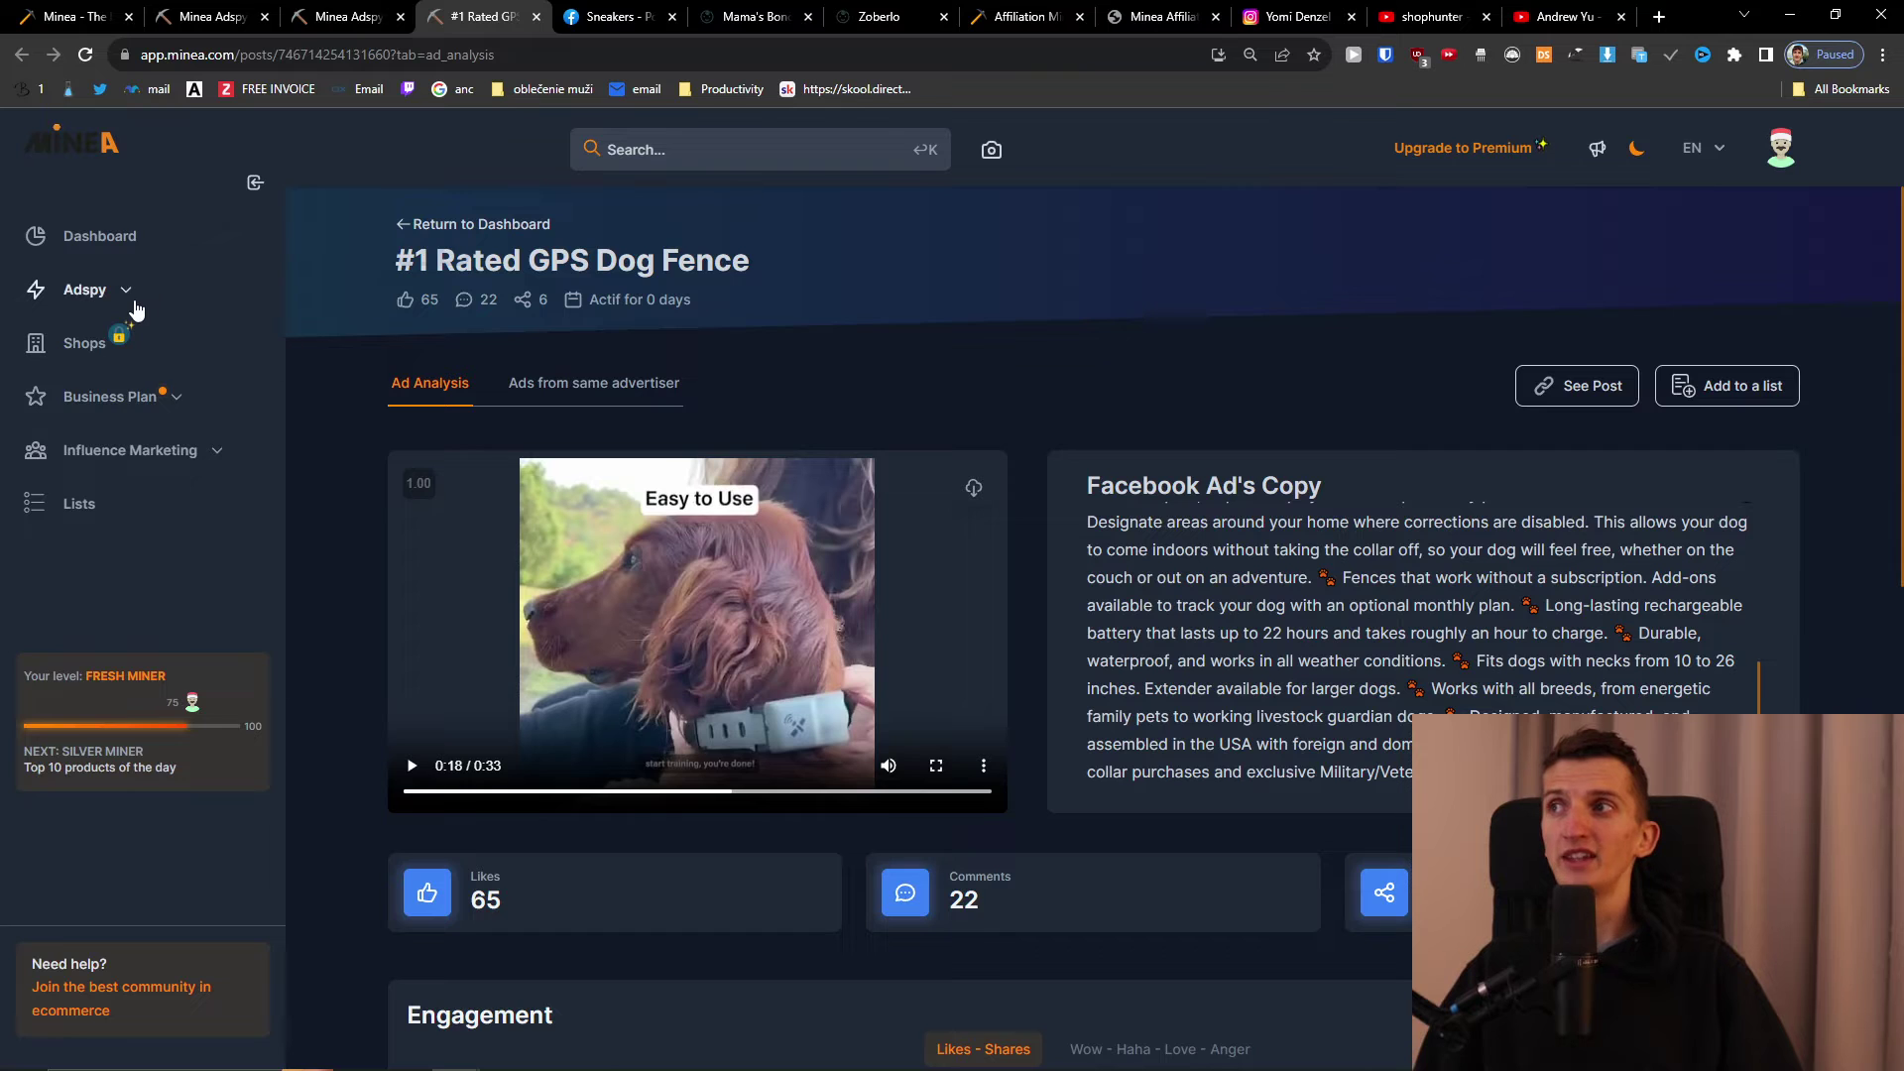
- Search Pinterest Ads for 'keto', dismiss the upgrade prompt, and browse the unfiltered ads
click(156, 393)
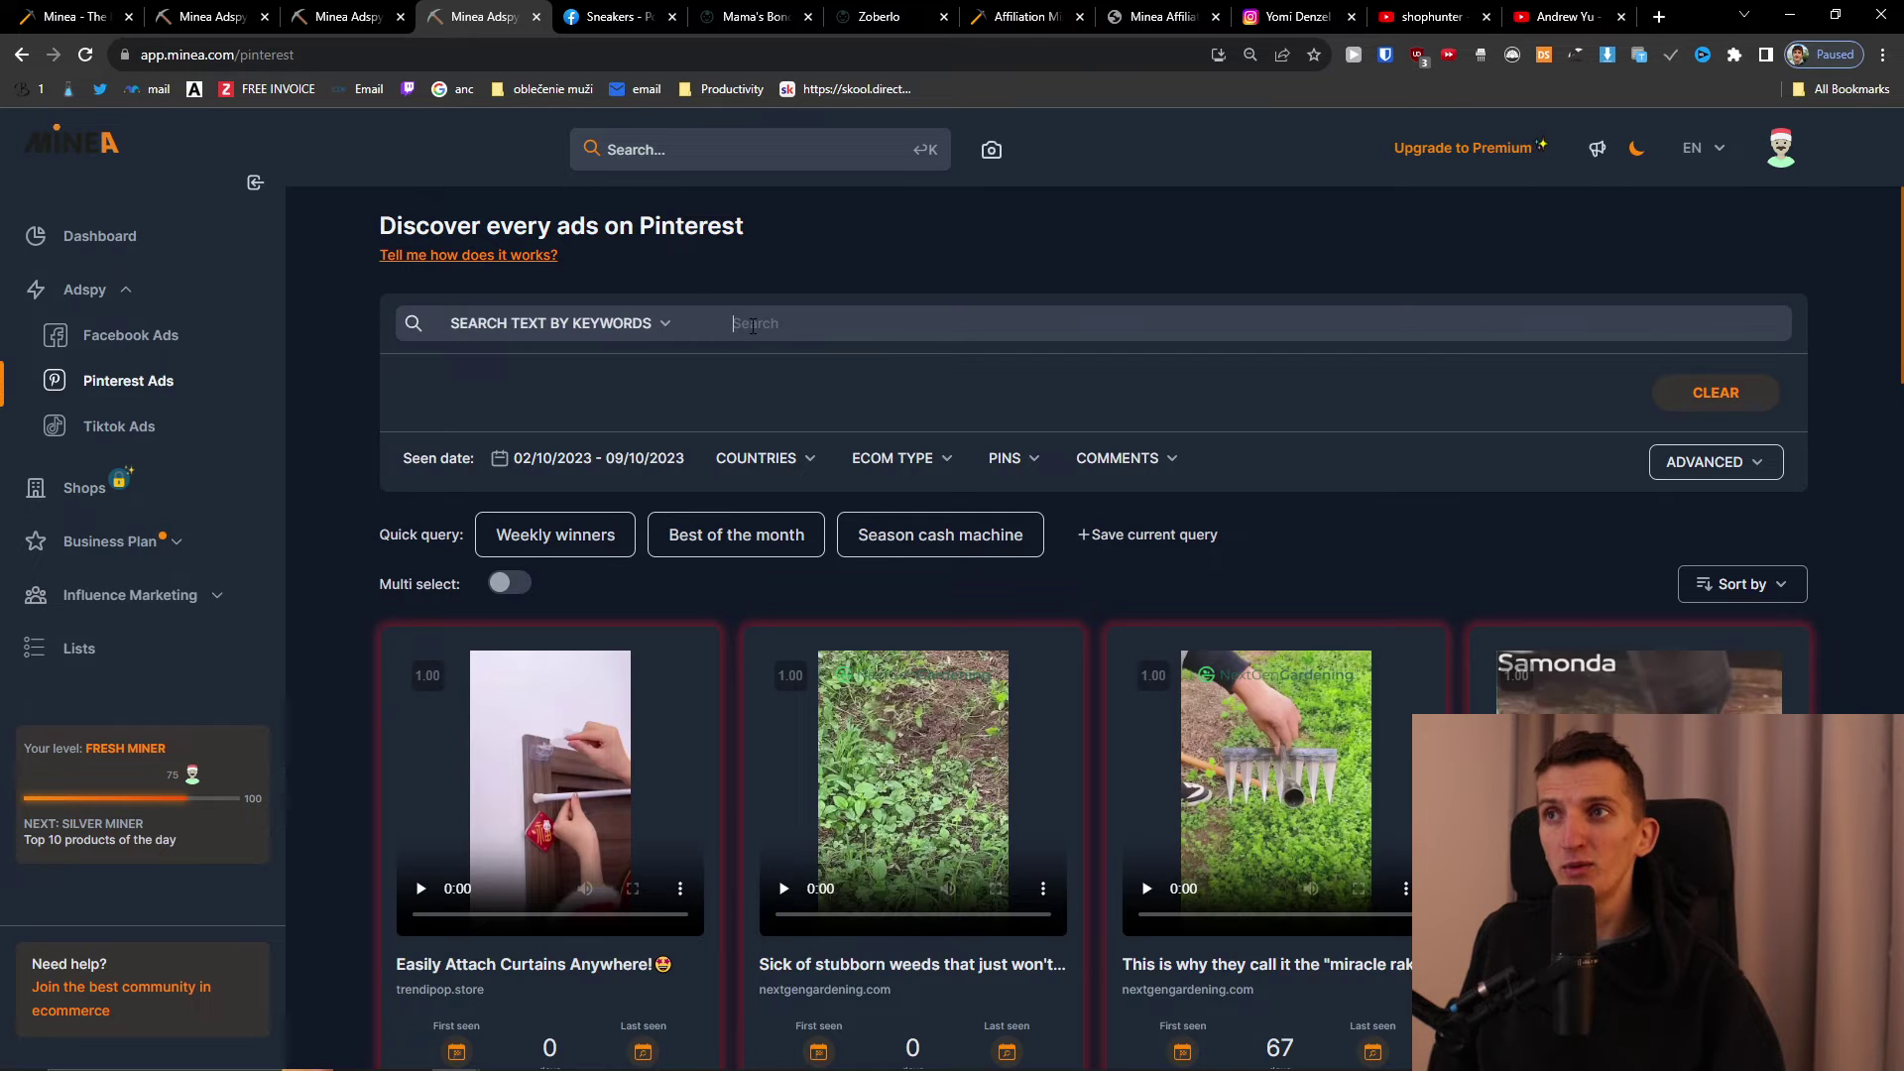
scroll(762, 523, down, 4)
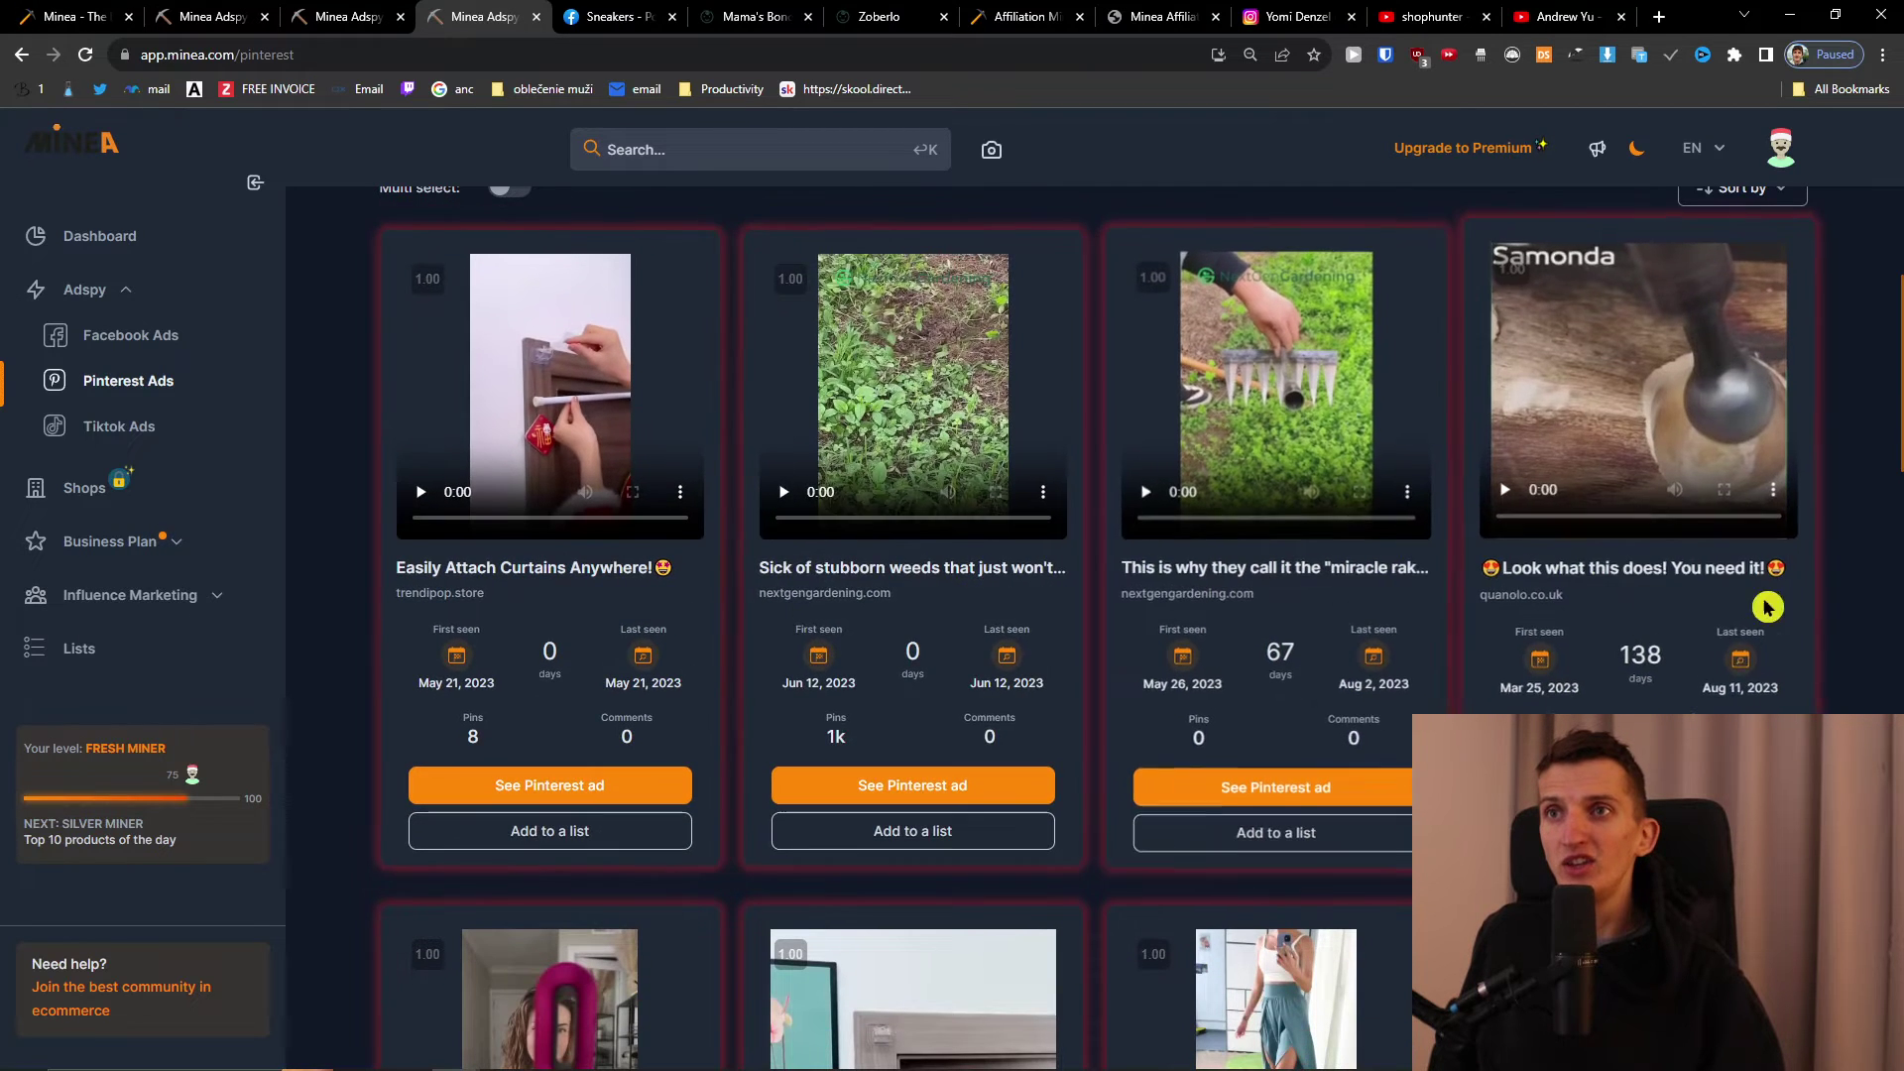
scroll(1174, 641, up, 4)
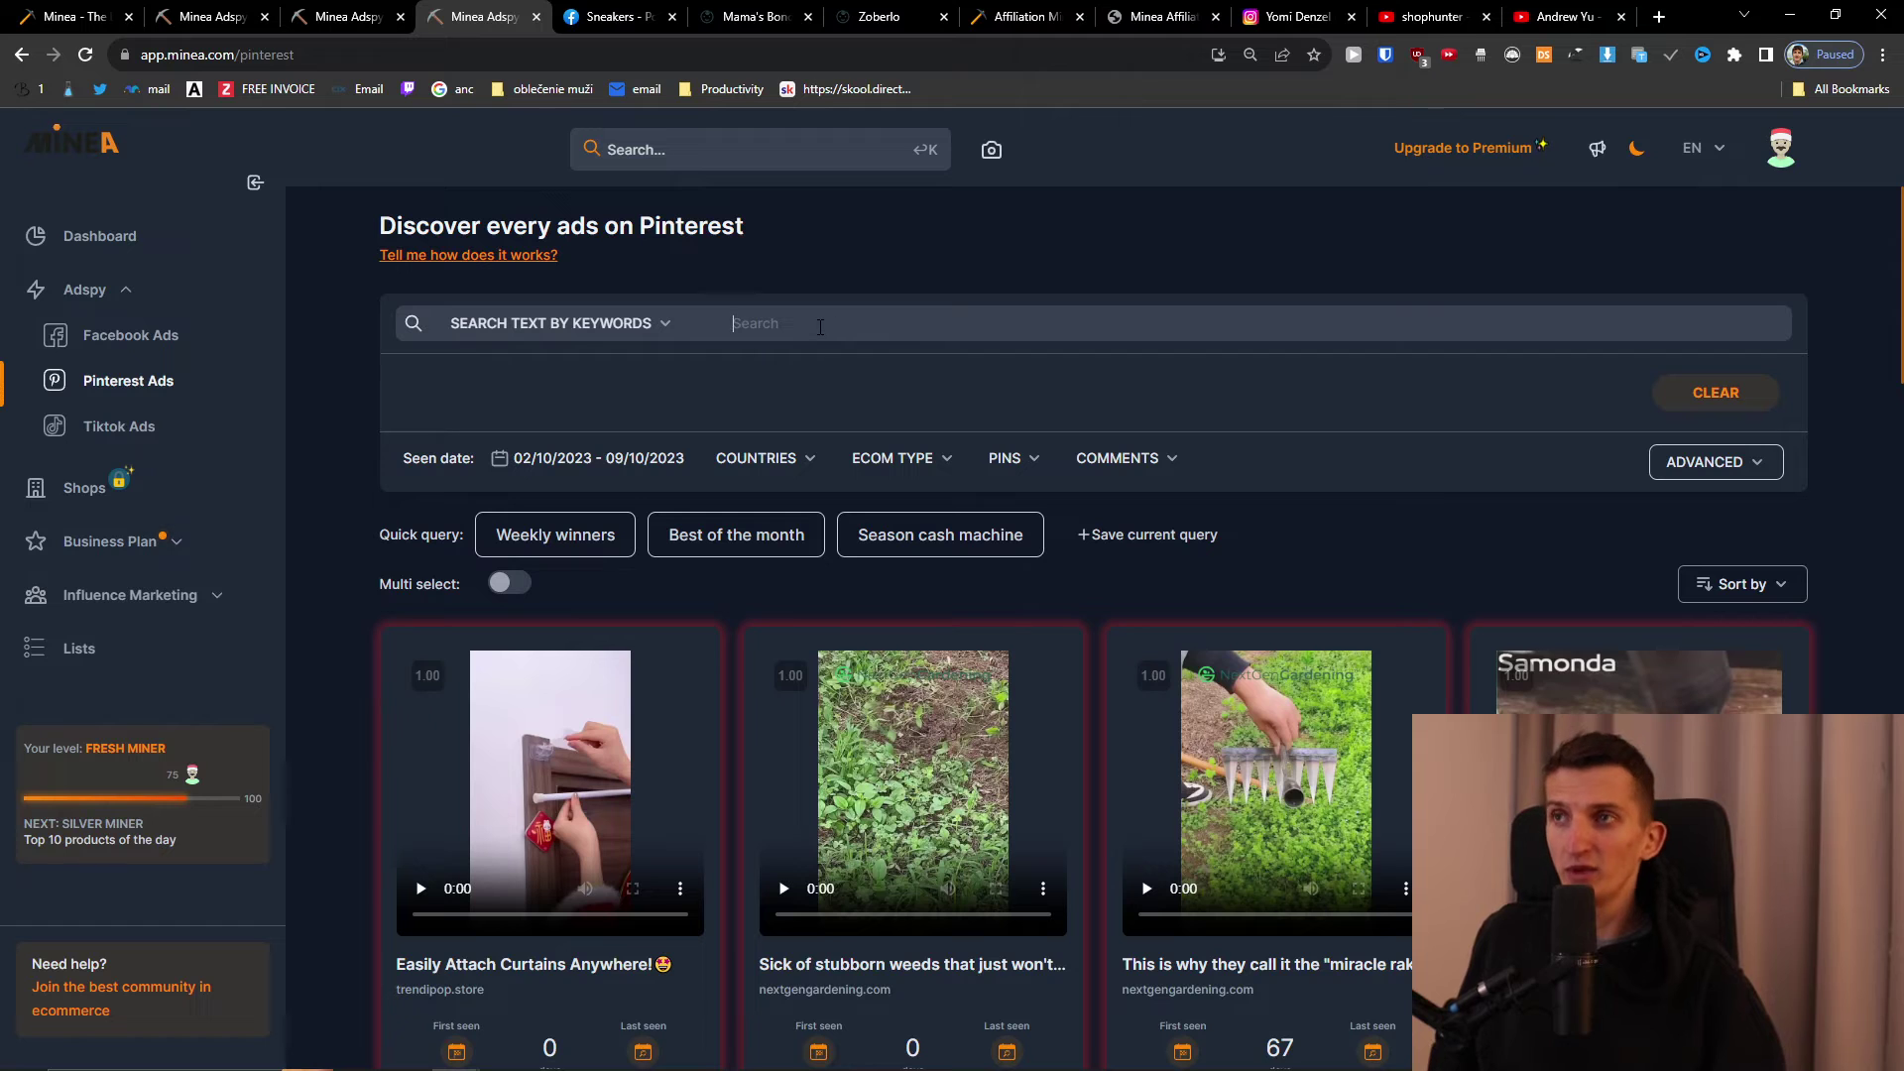
text(keto)
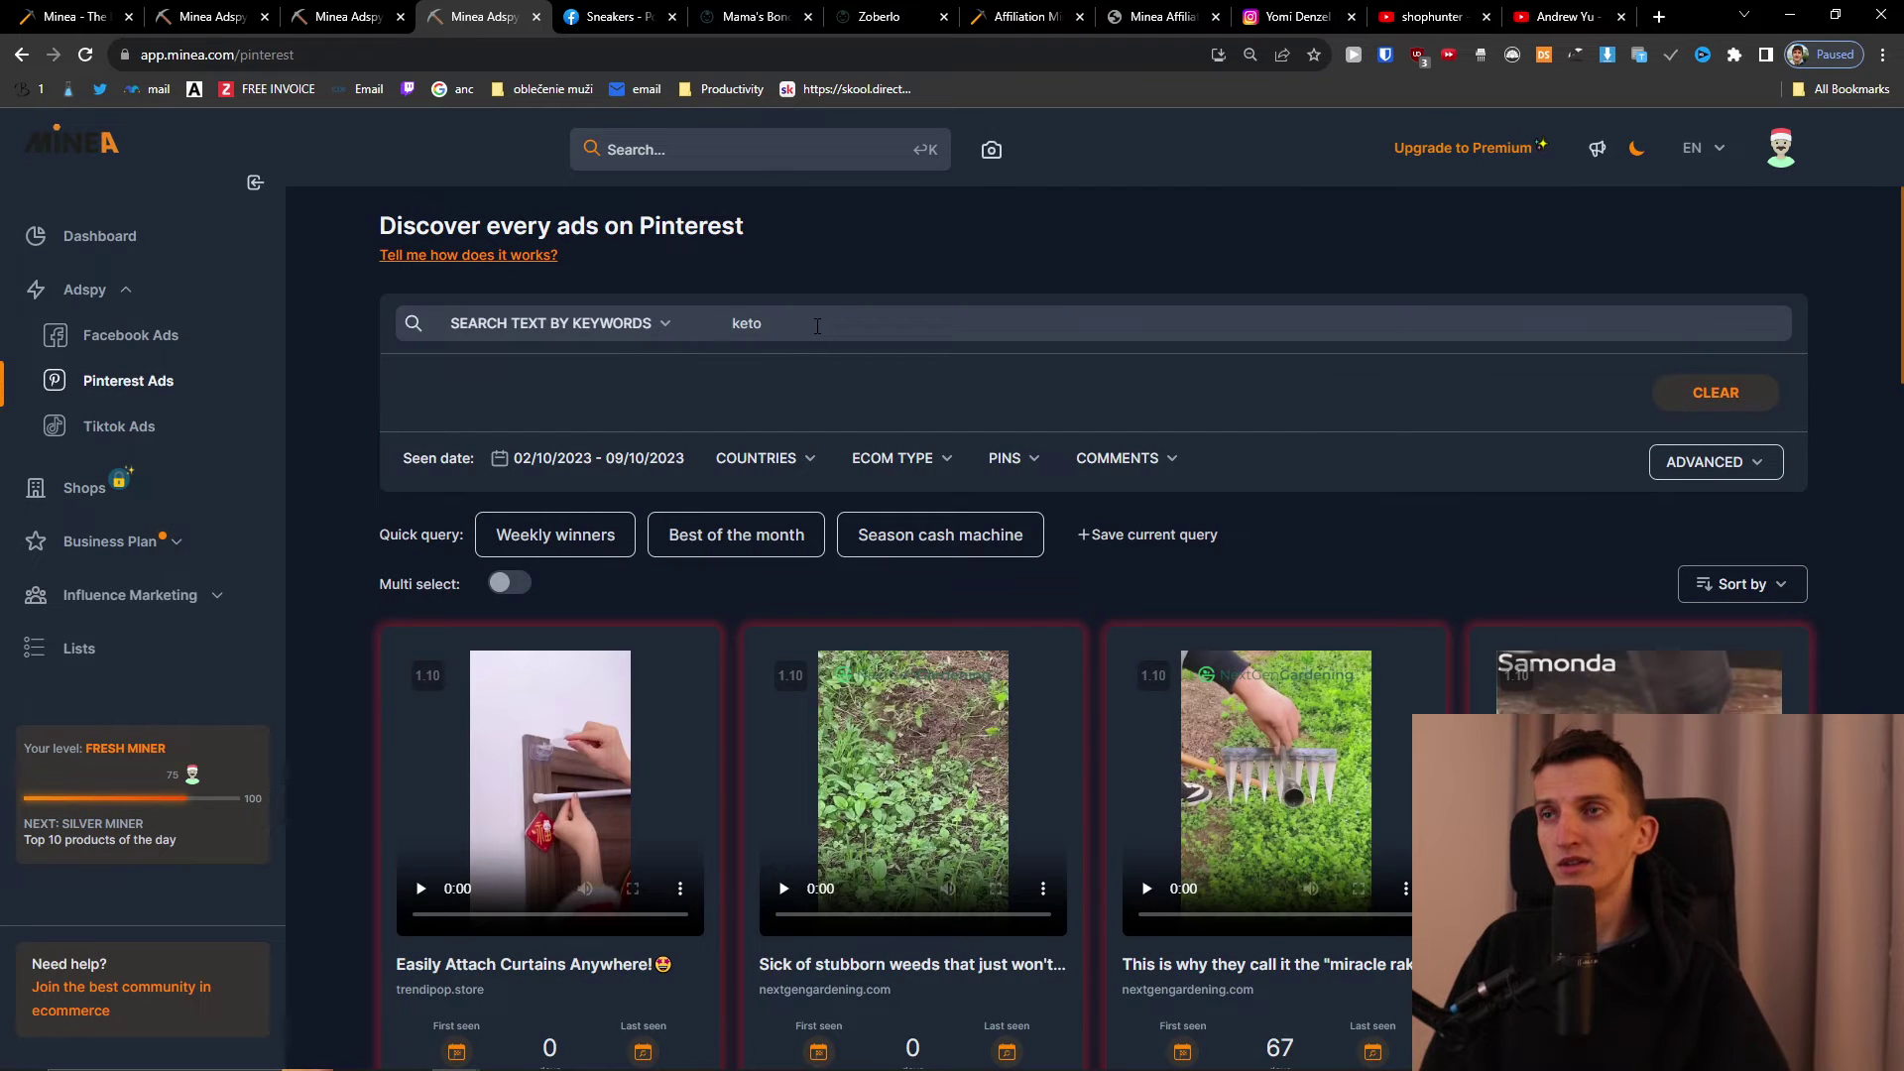
key(Return)
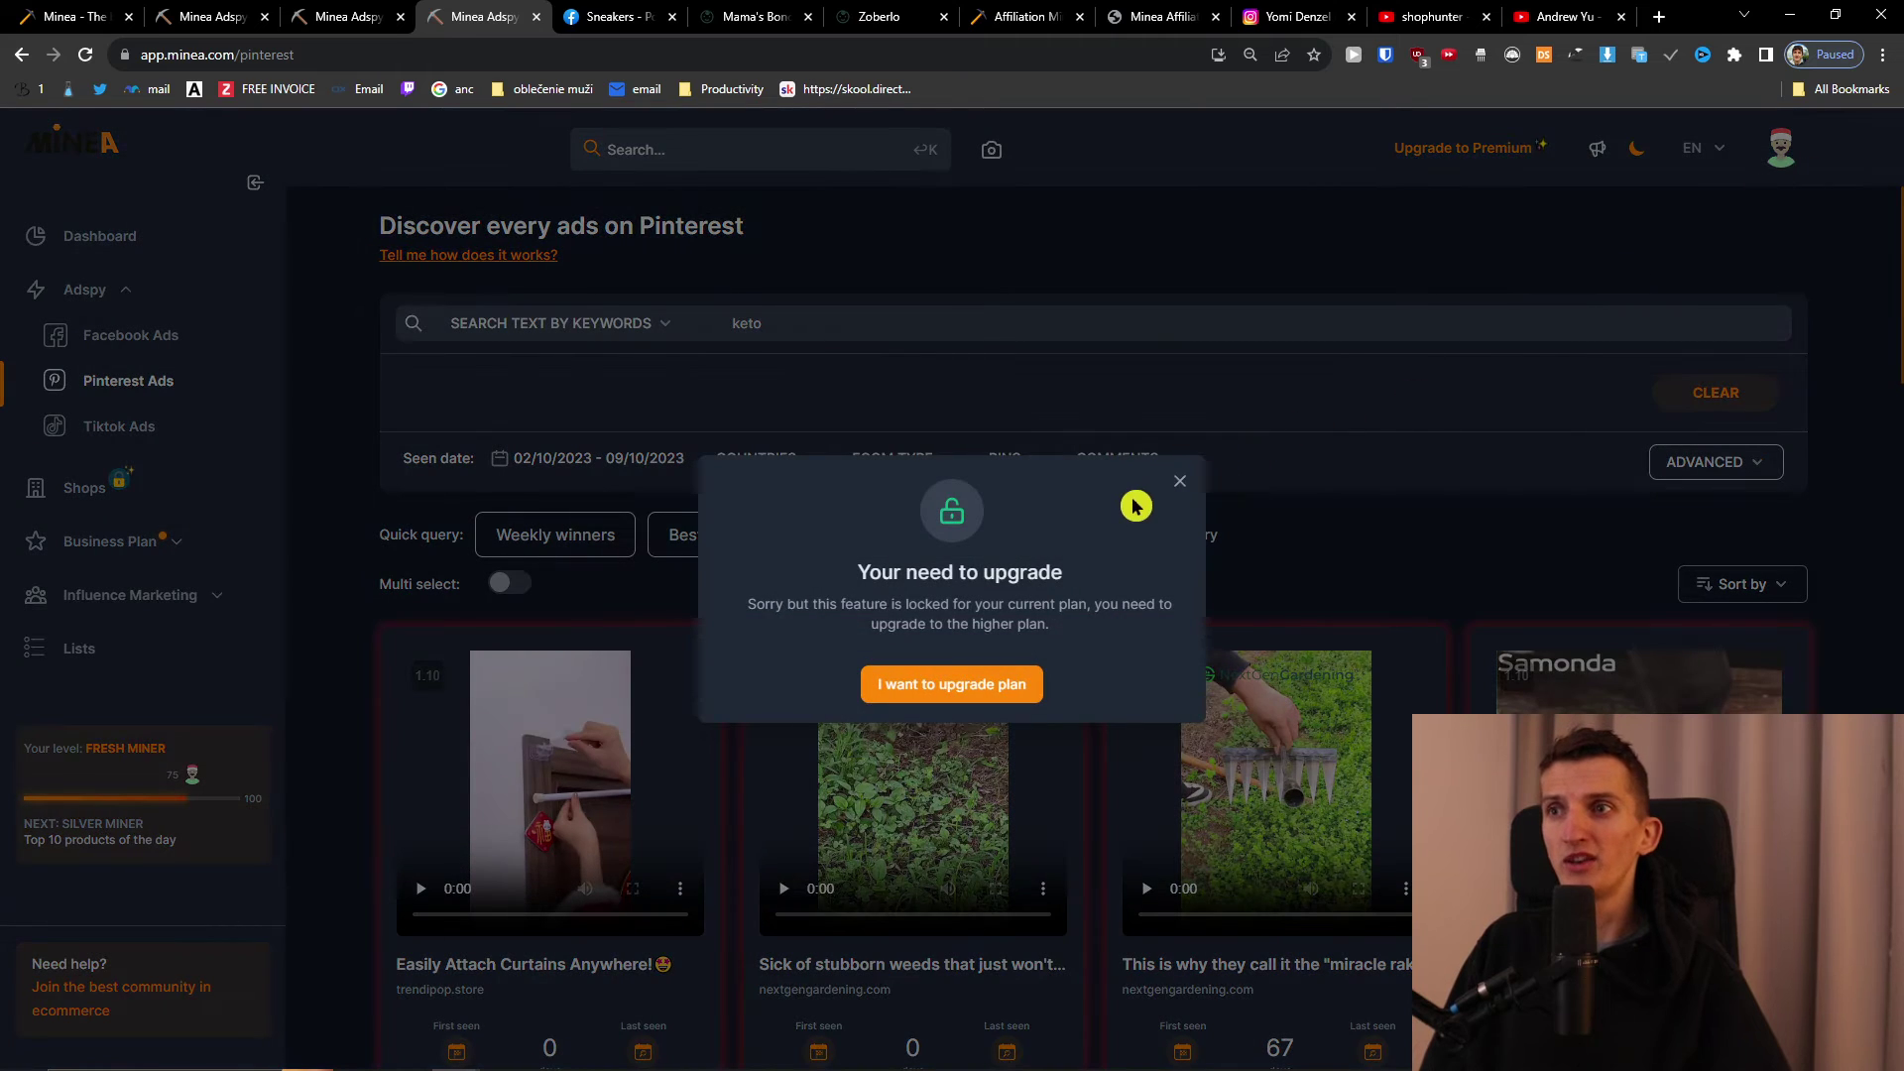
click(1181, 486)
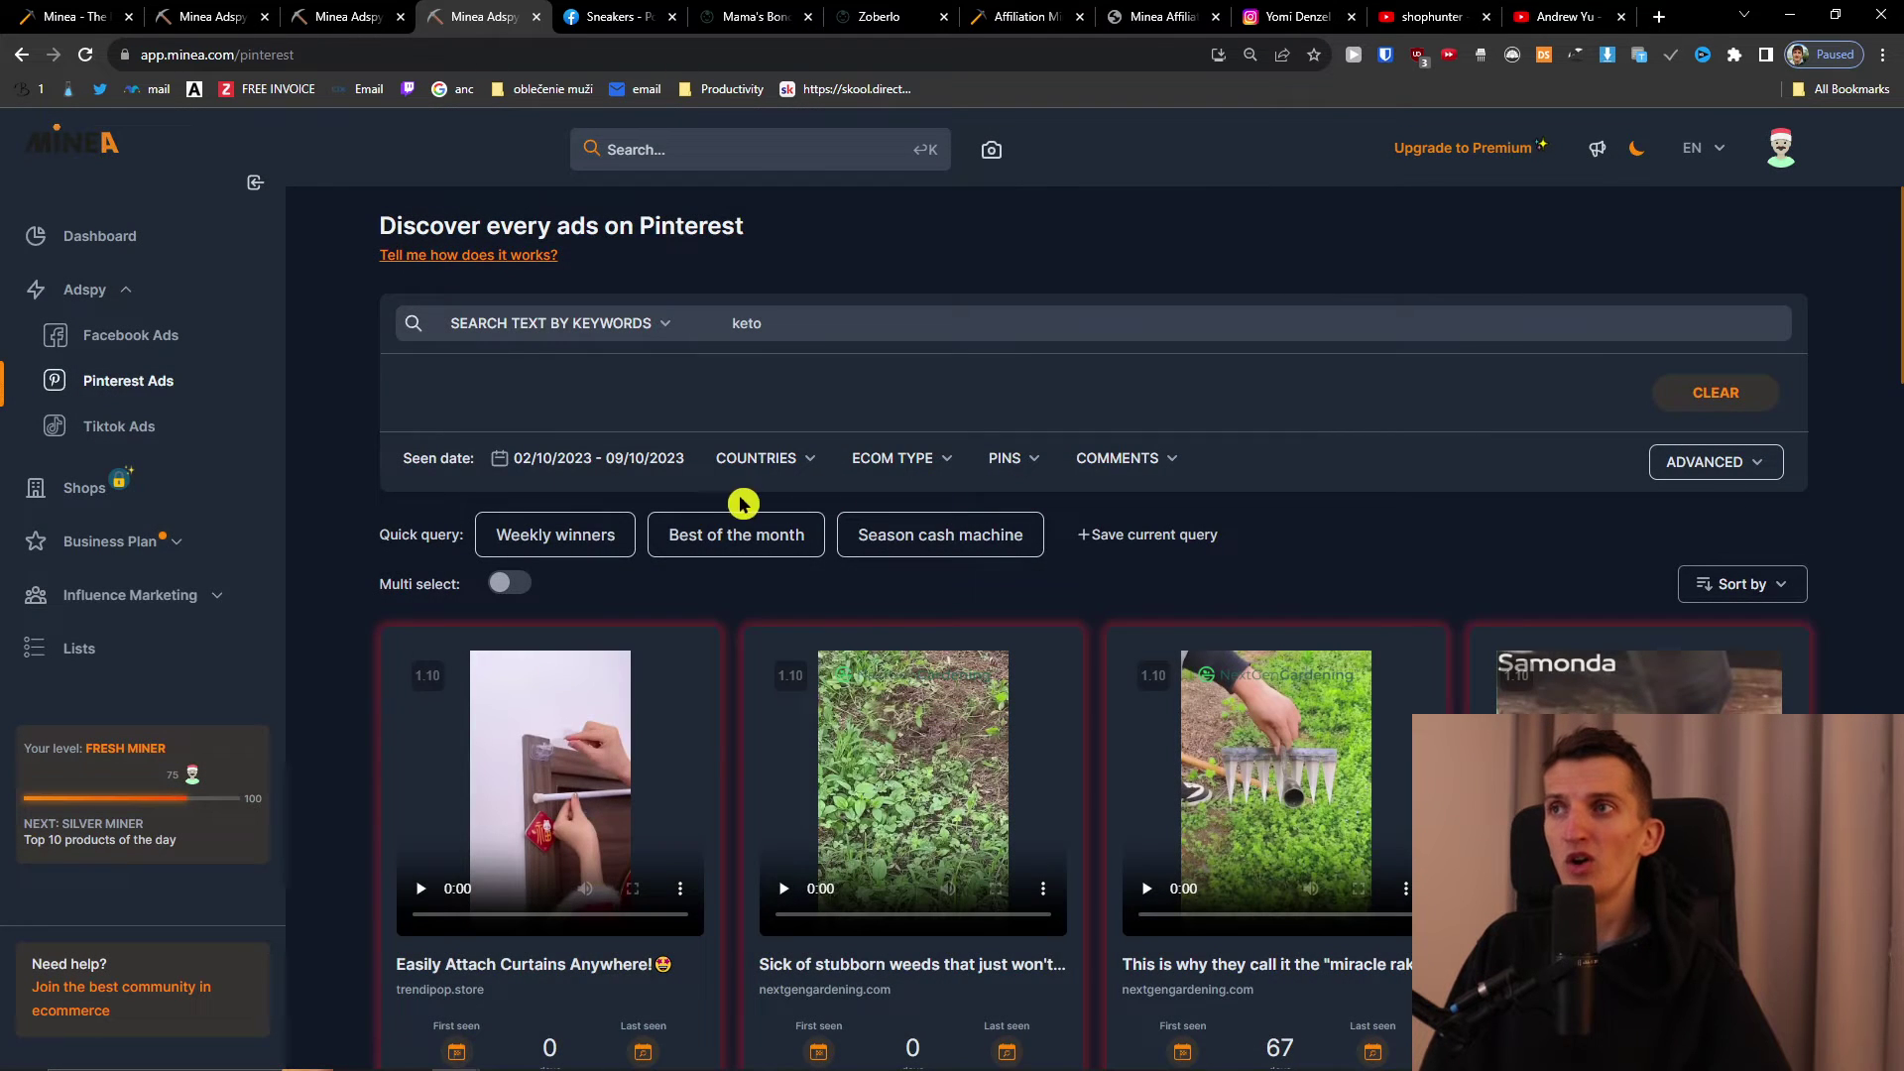
scroll(714, 497, down, 4)
scroll(712, 496, down, 4)
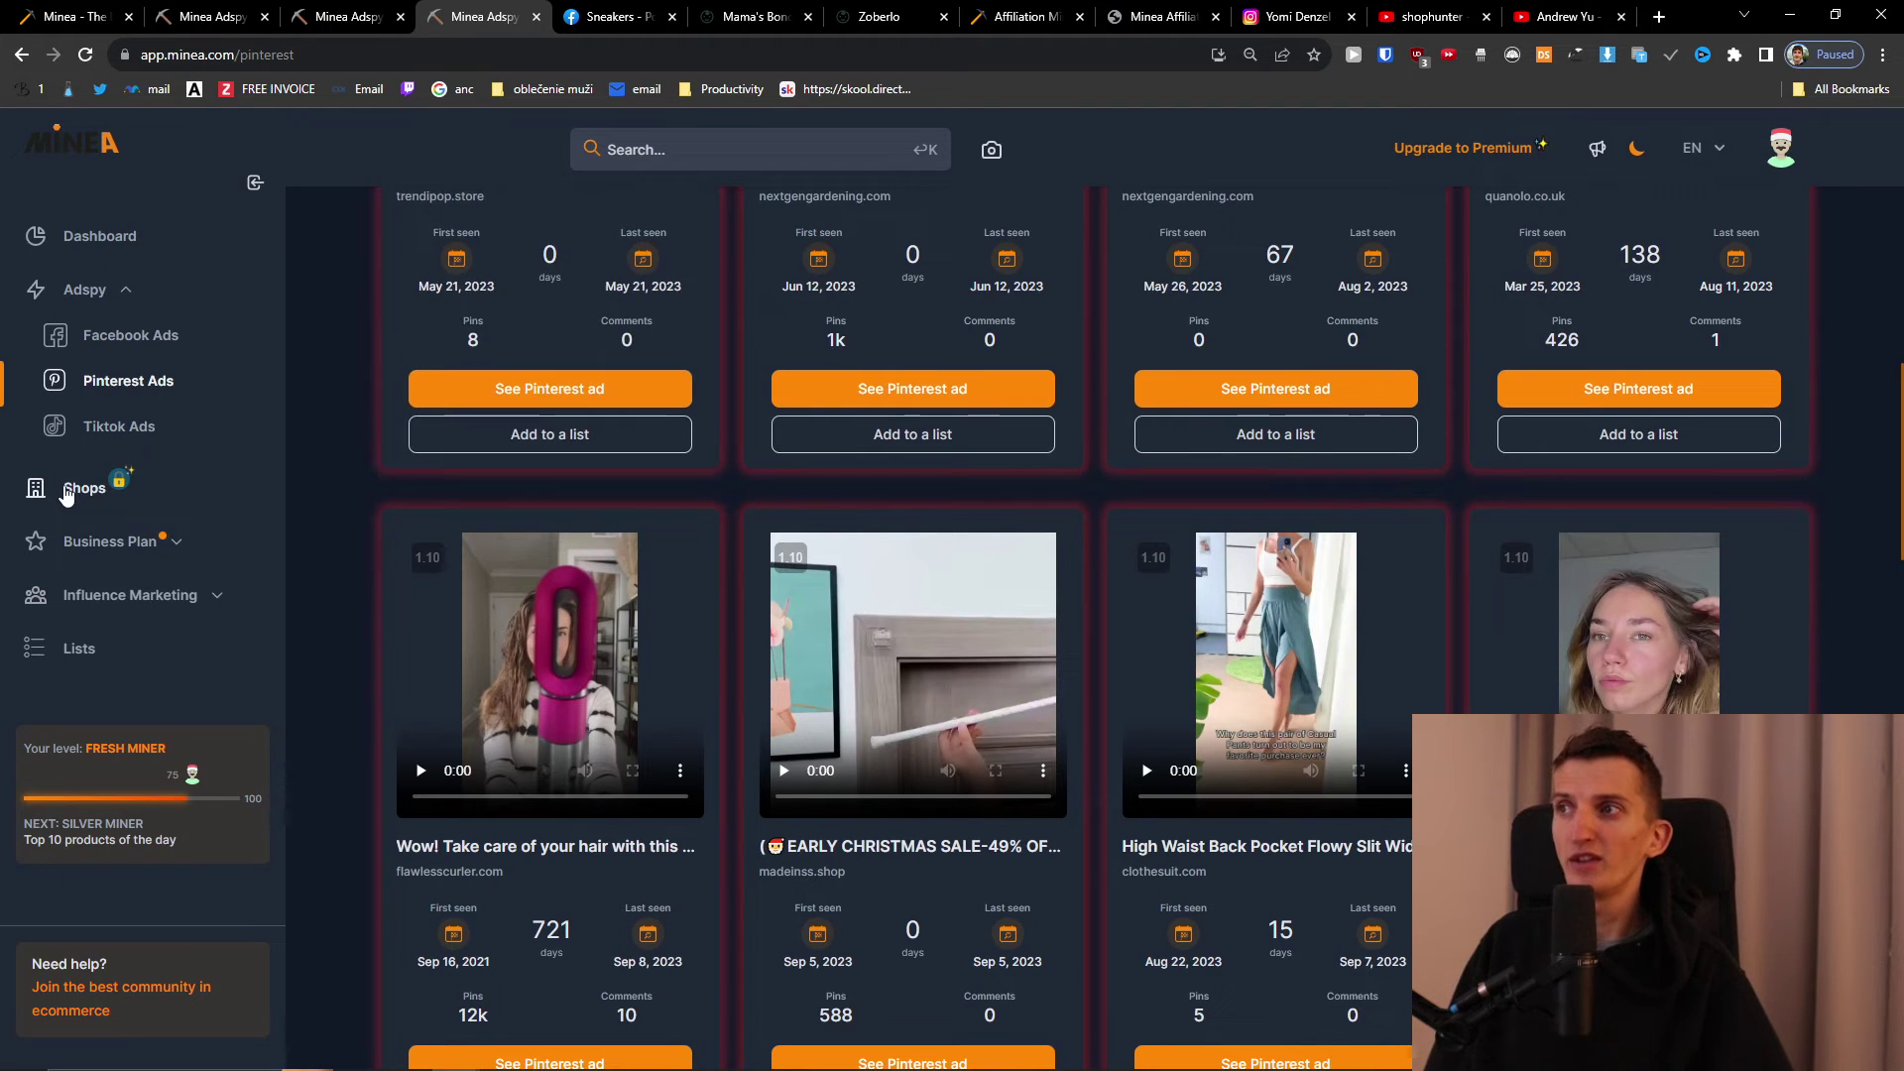
- Expand the Business Plan and Influence Marketing tools, try the locked Success radar, and open a new tab
click(186, 555)
click(210, 741)
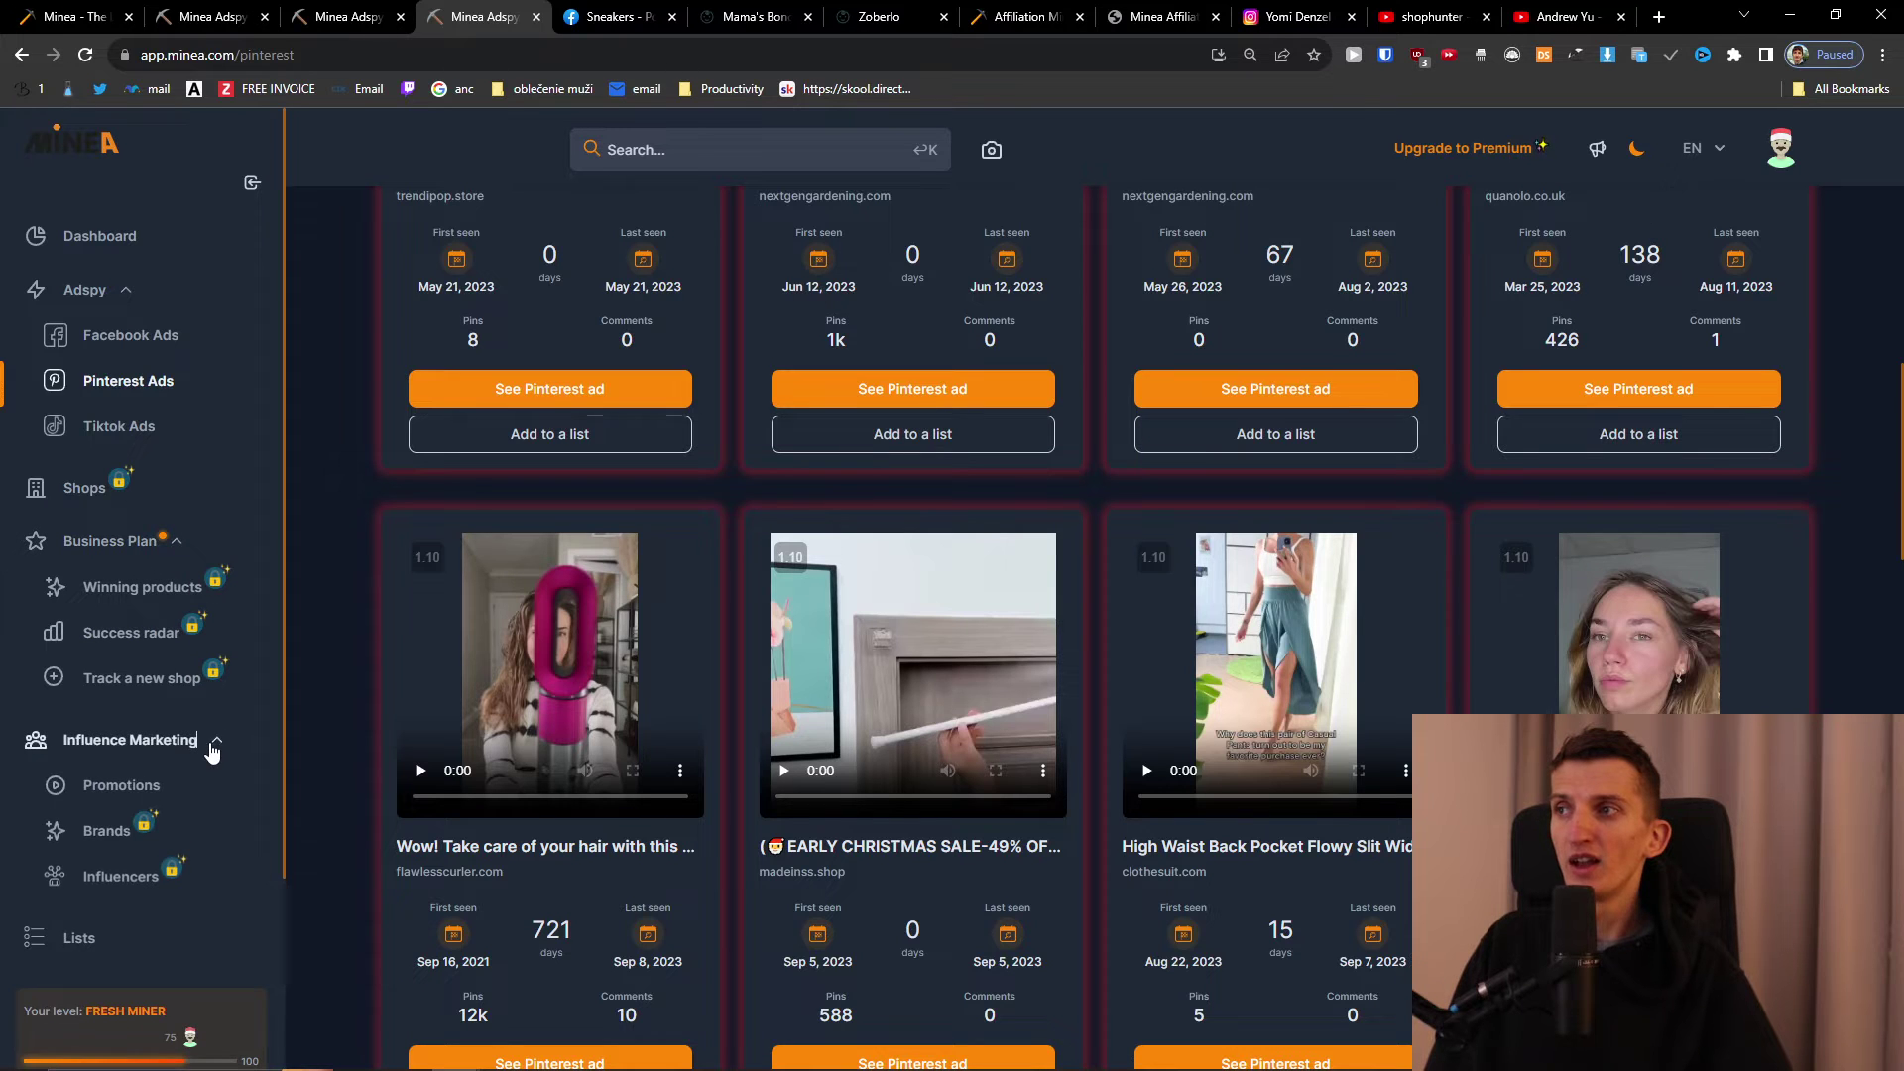
click(213, 621)
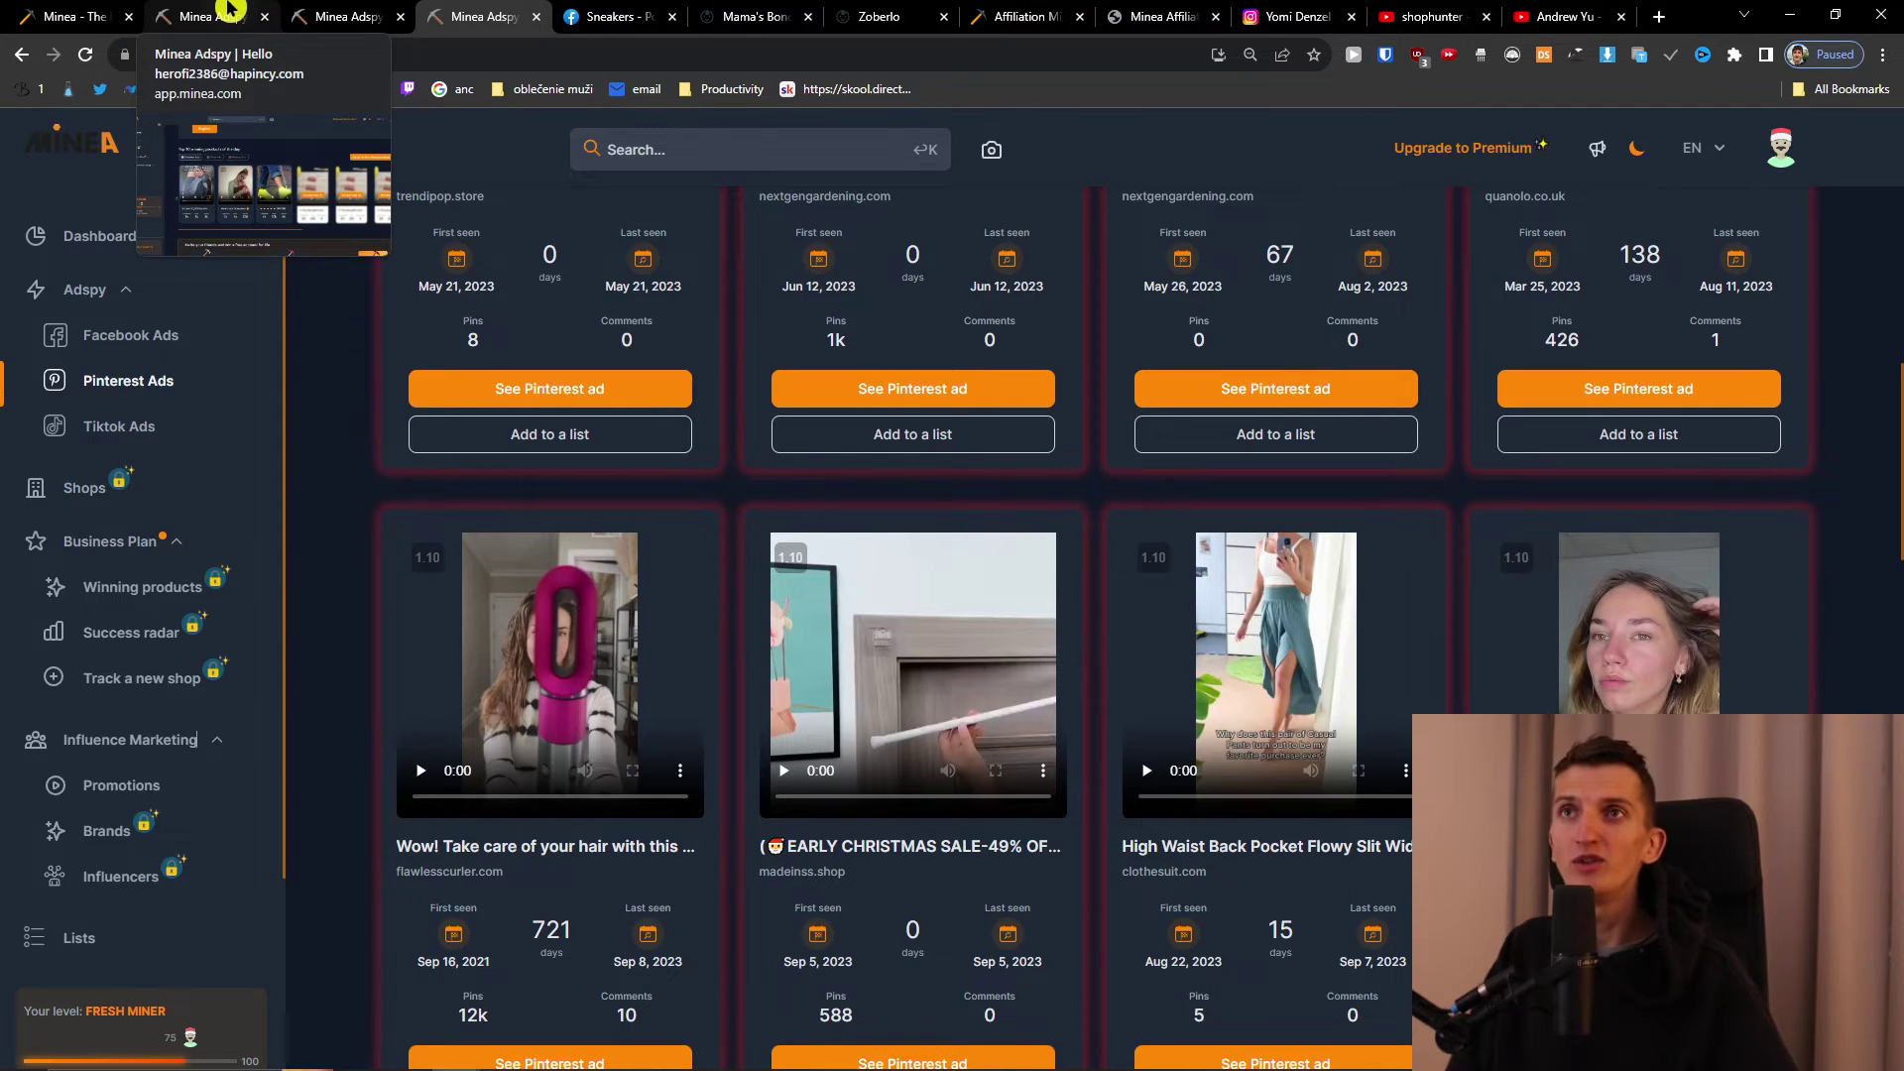
click(1658, 17)
- Search Google for 'temu', open the official Temu site and its vegetable peeler lightning deal
text(temu)
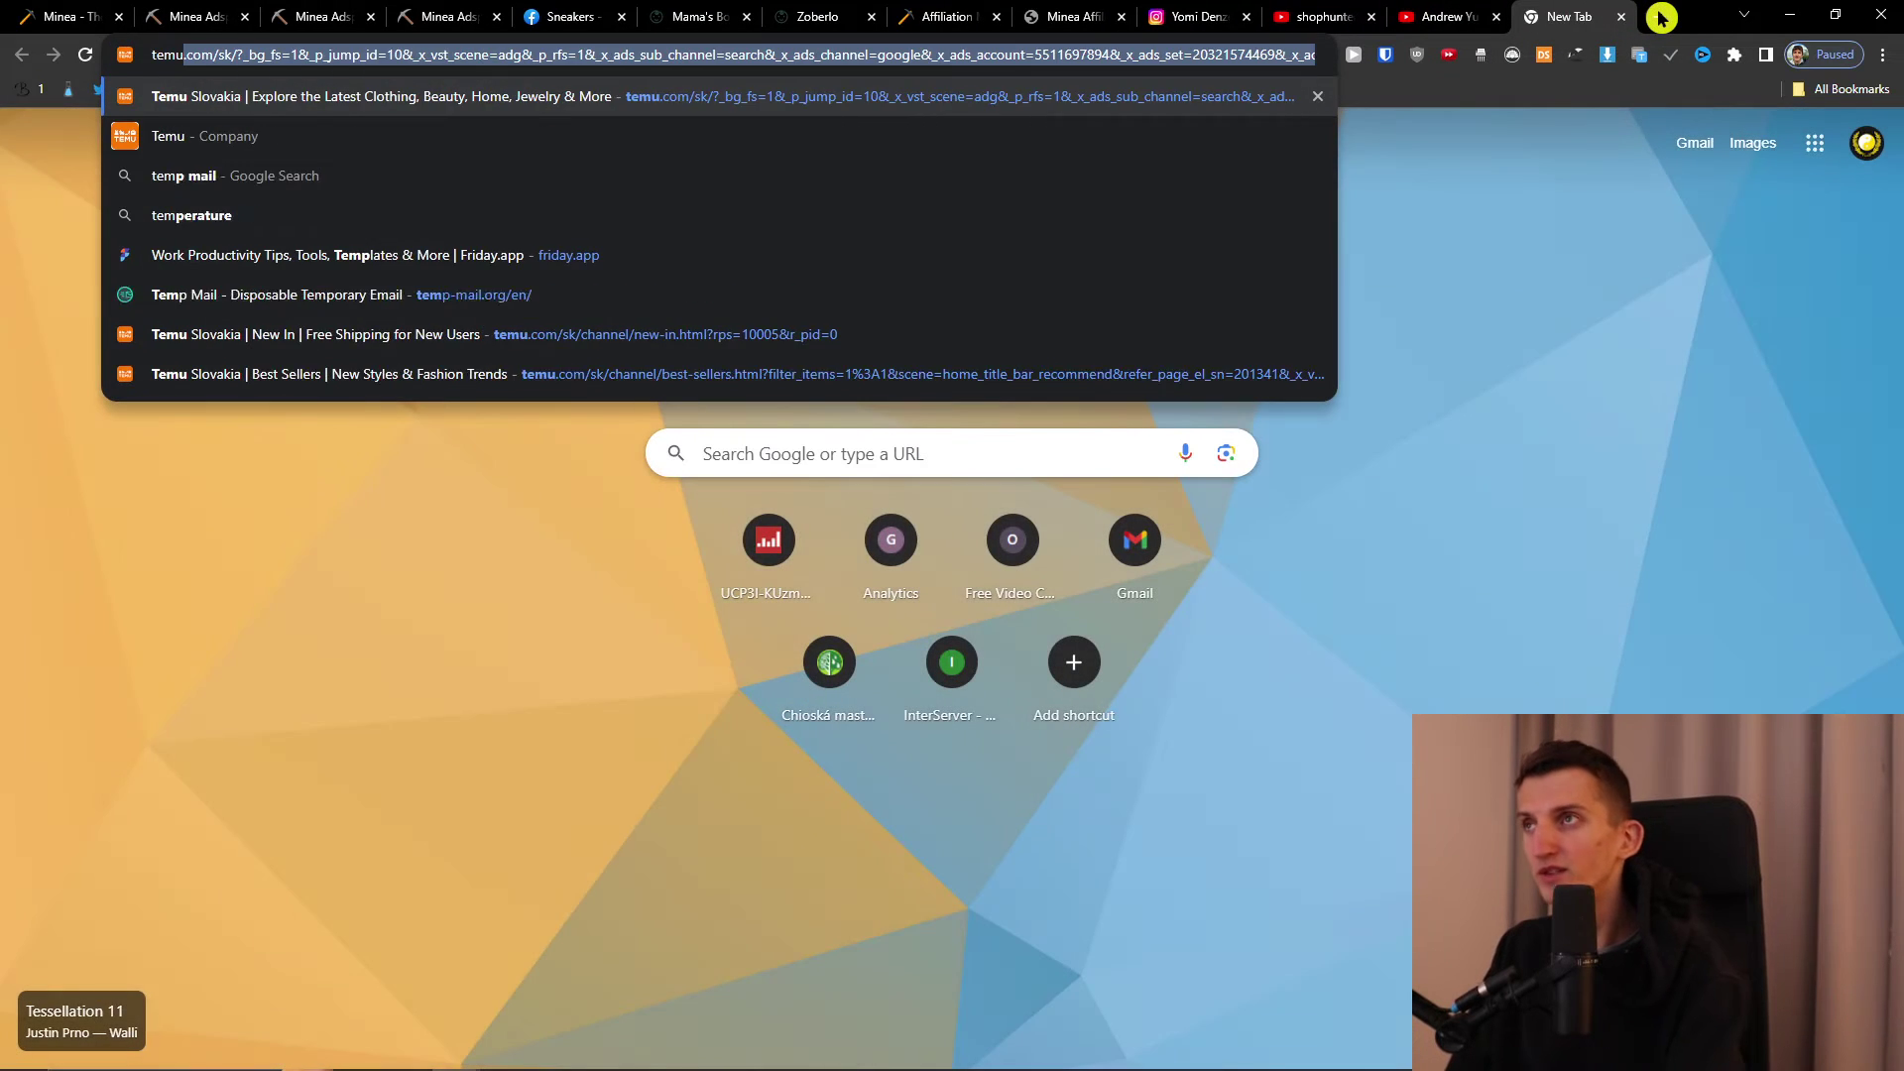
key(Delete)
key(Return)
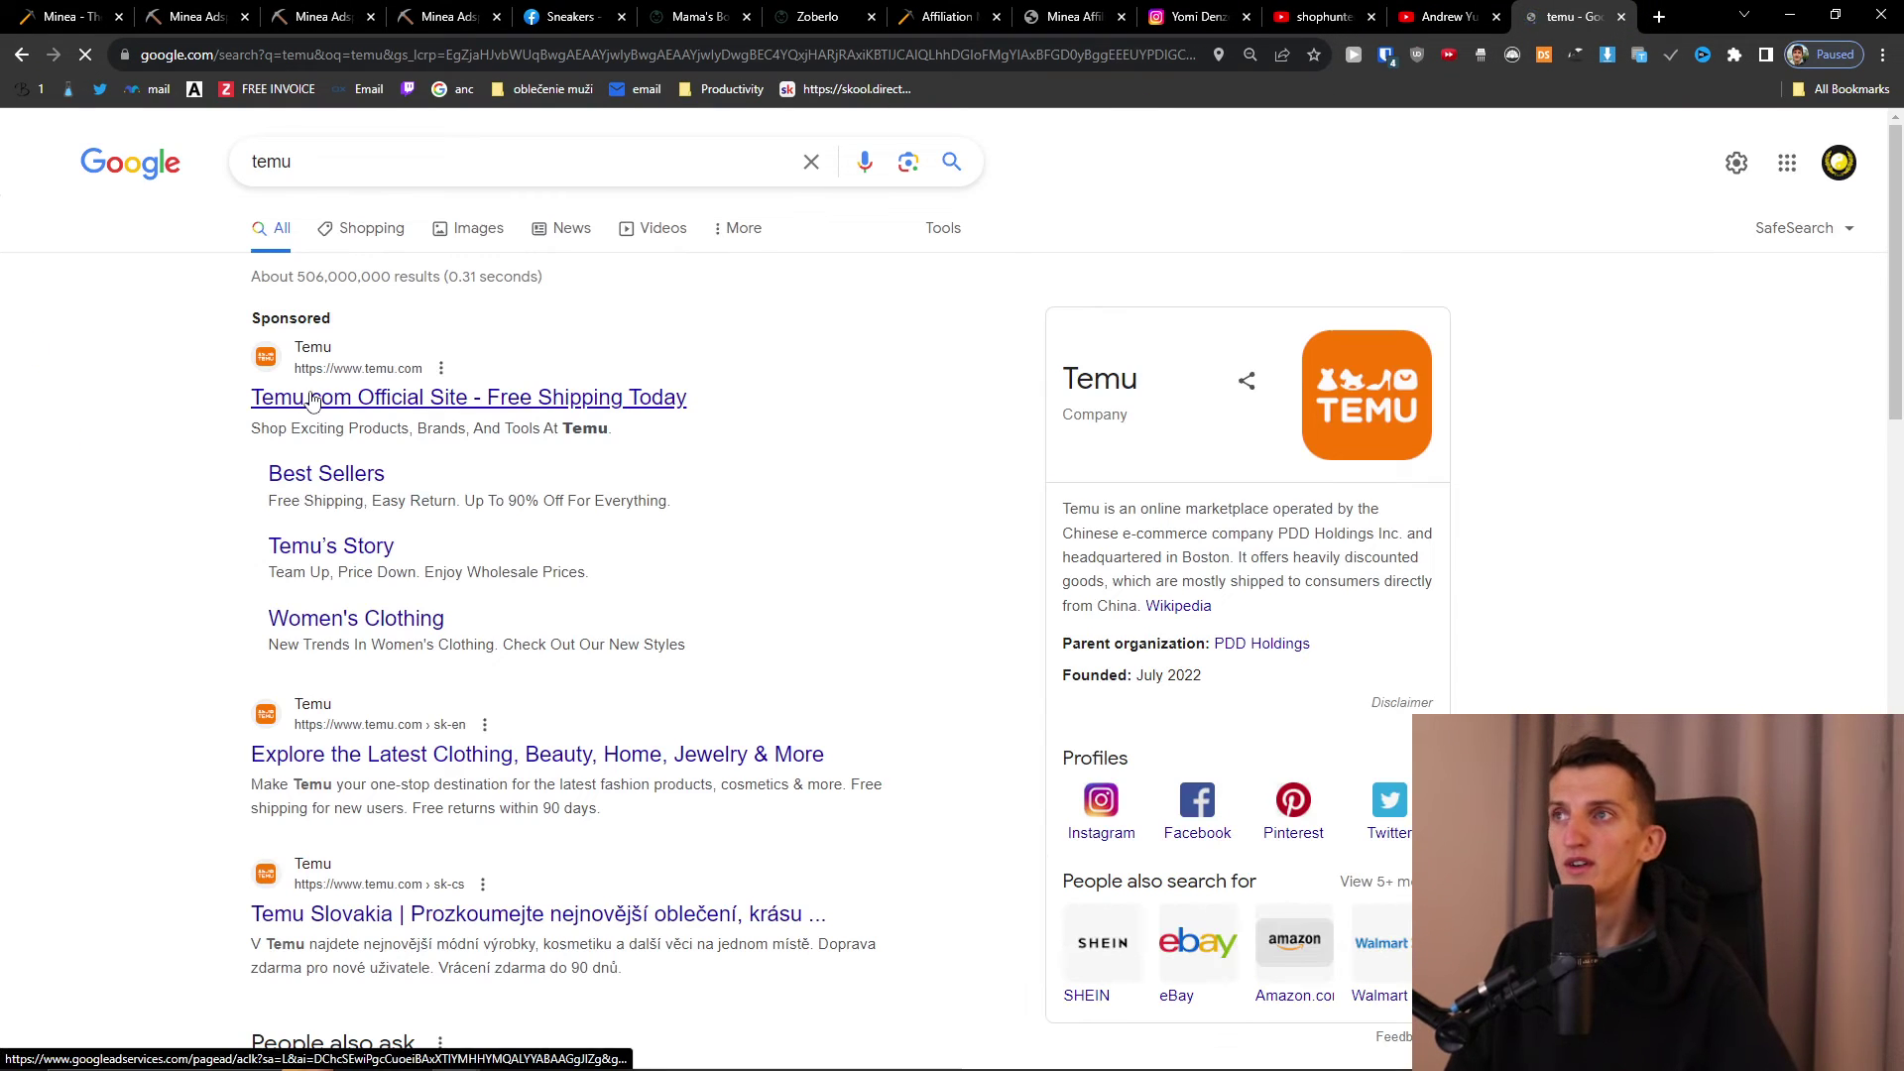
click(312, 399)
scroll(310, 396, down, 4)
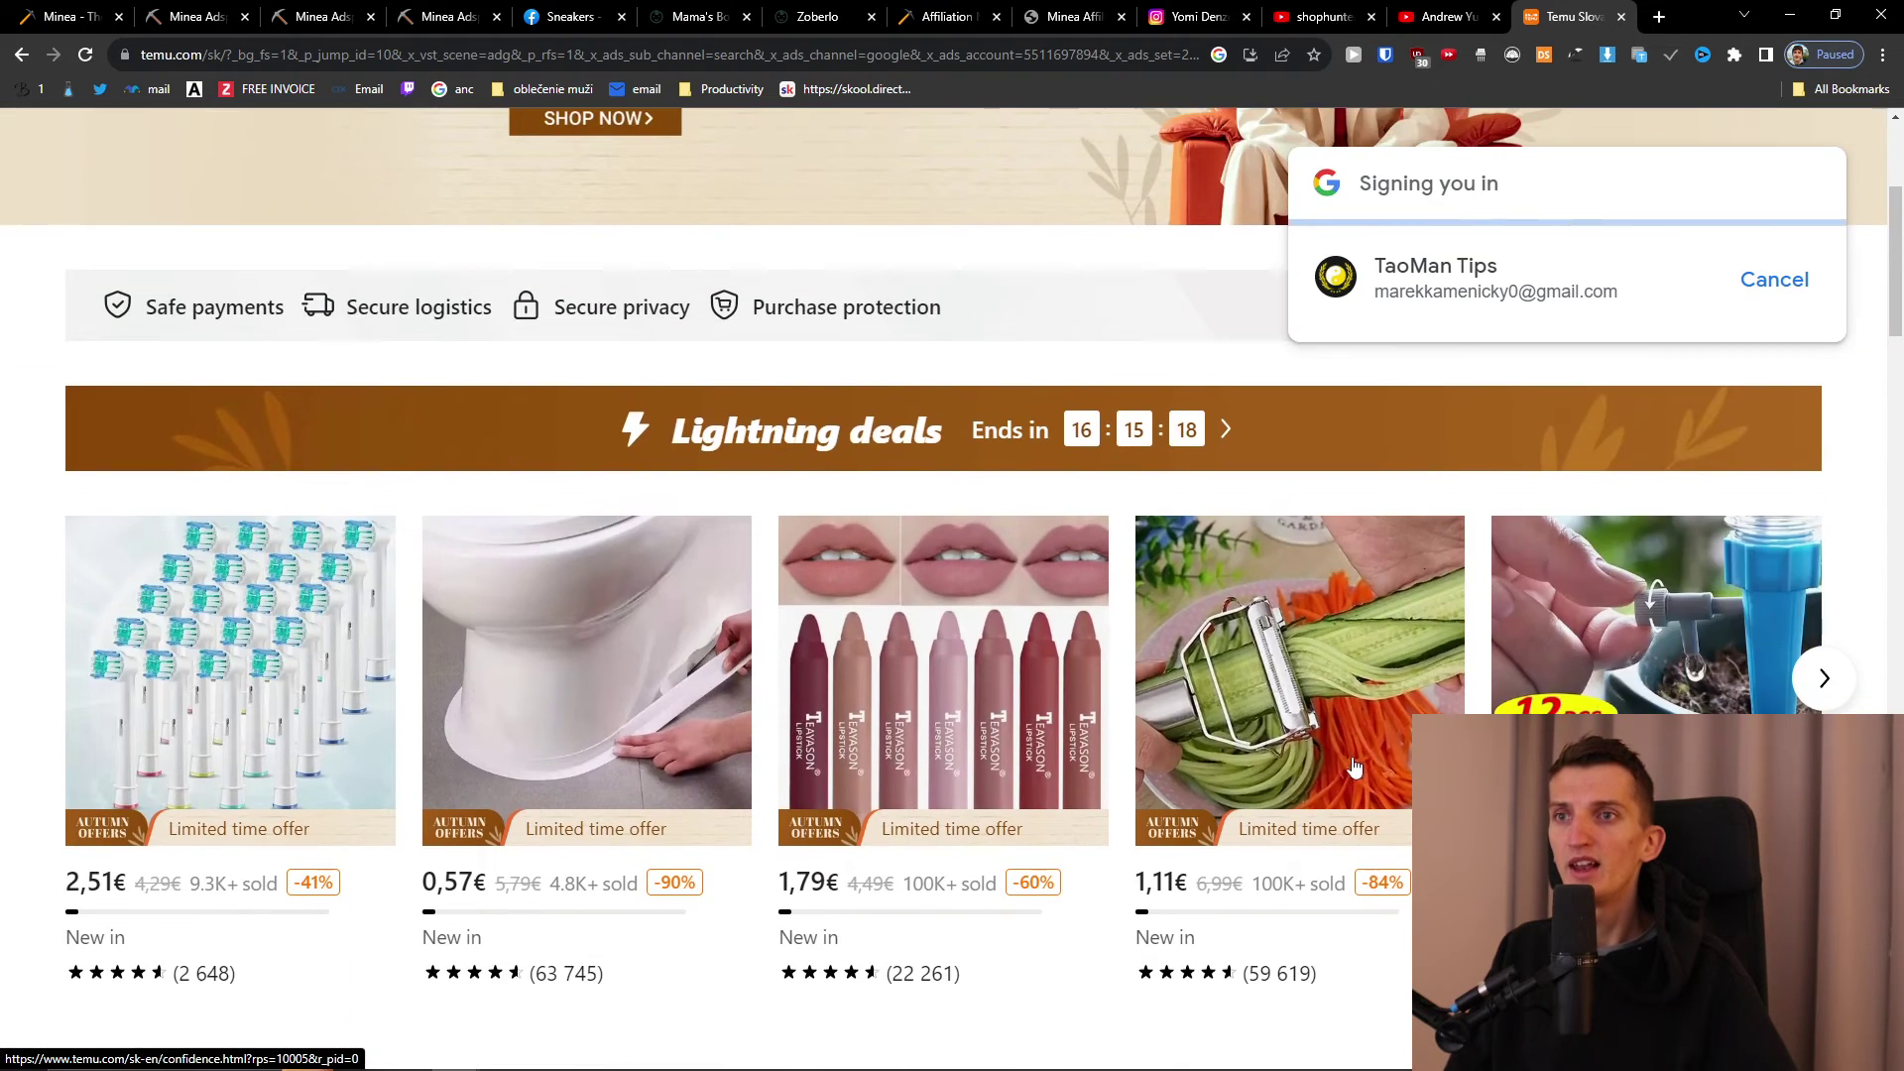
click(1284, 718)
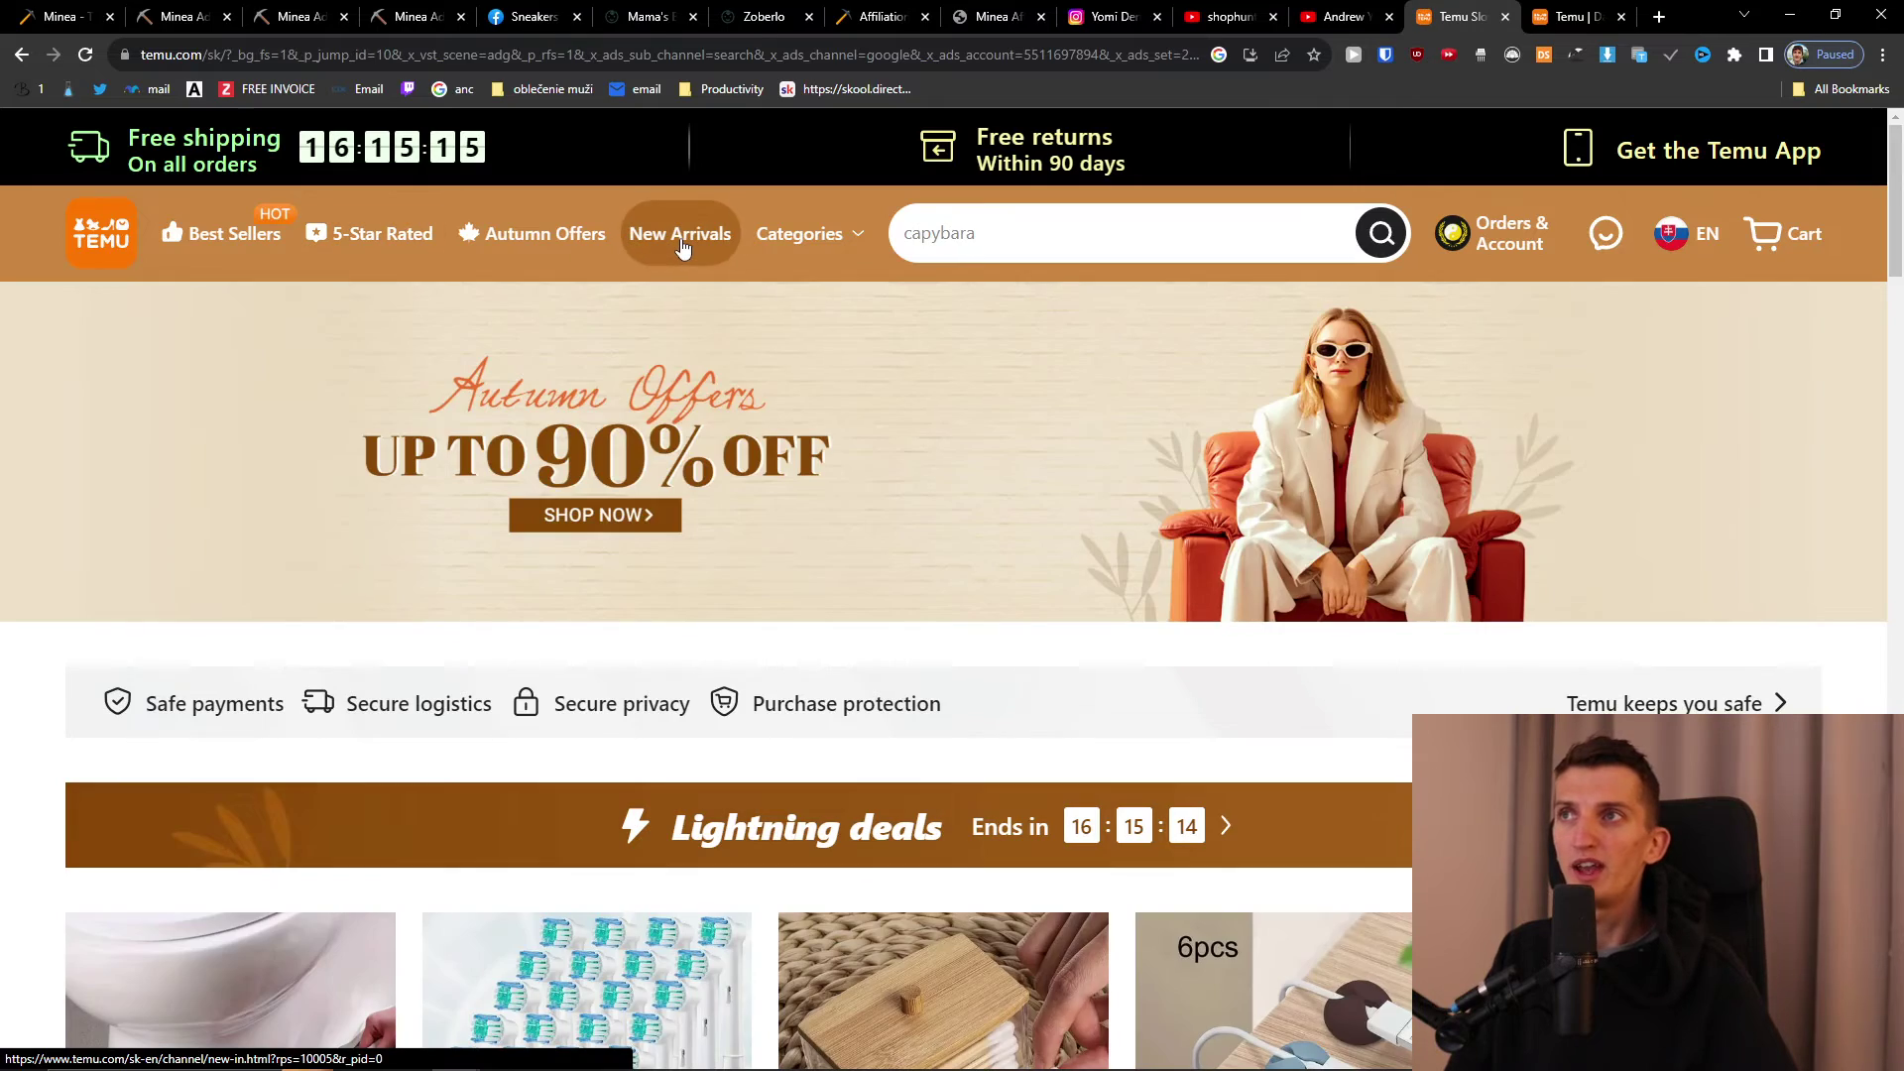
- Browse Temu's Best Sellers, then scroll through the New Arrivals product grid
click(260, 243)
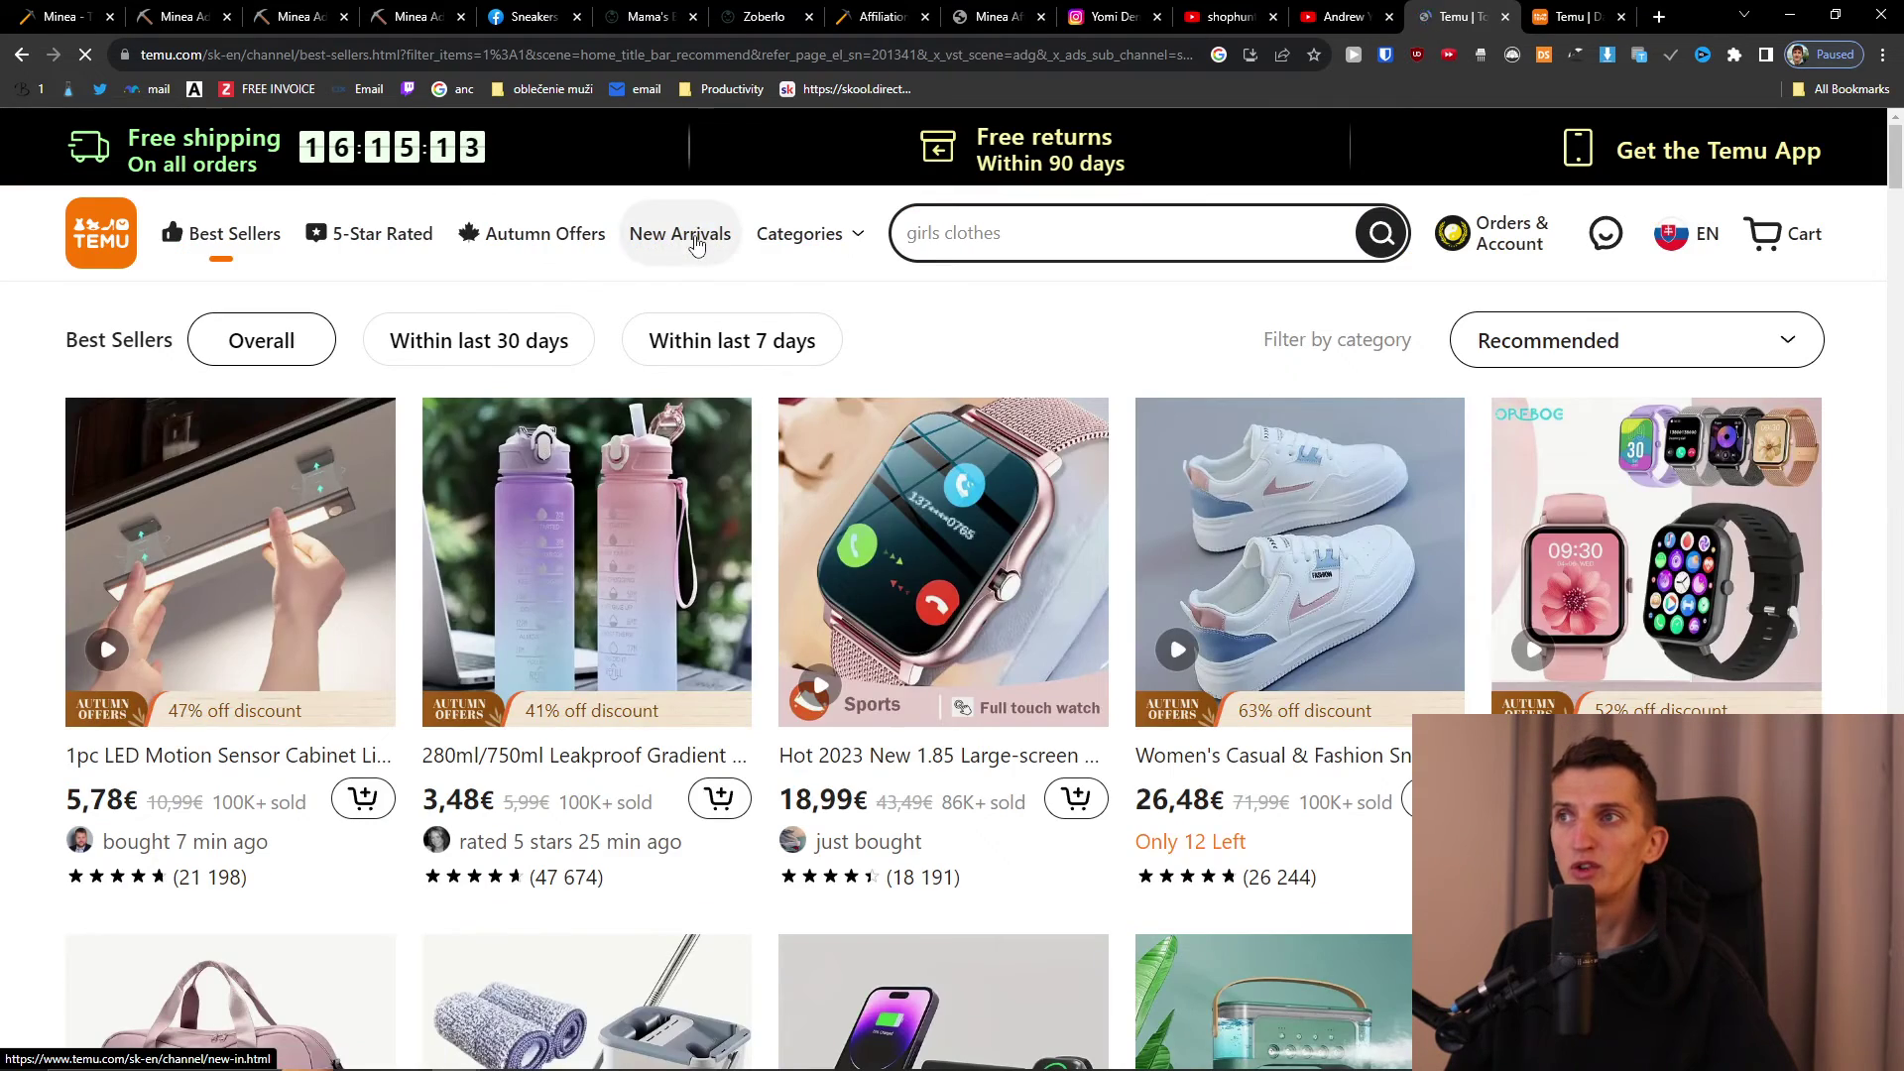
click(698, 243)
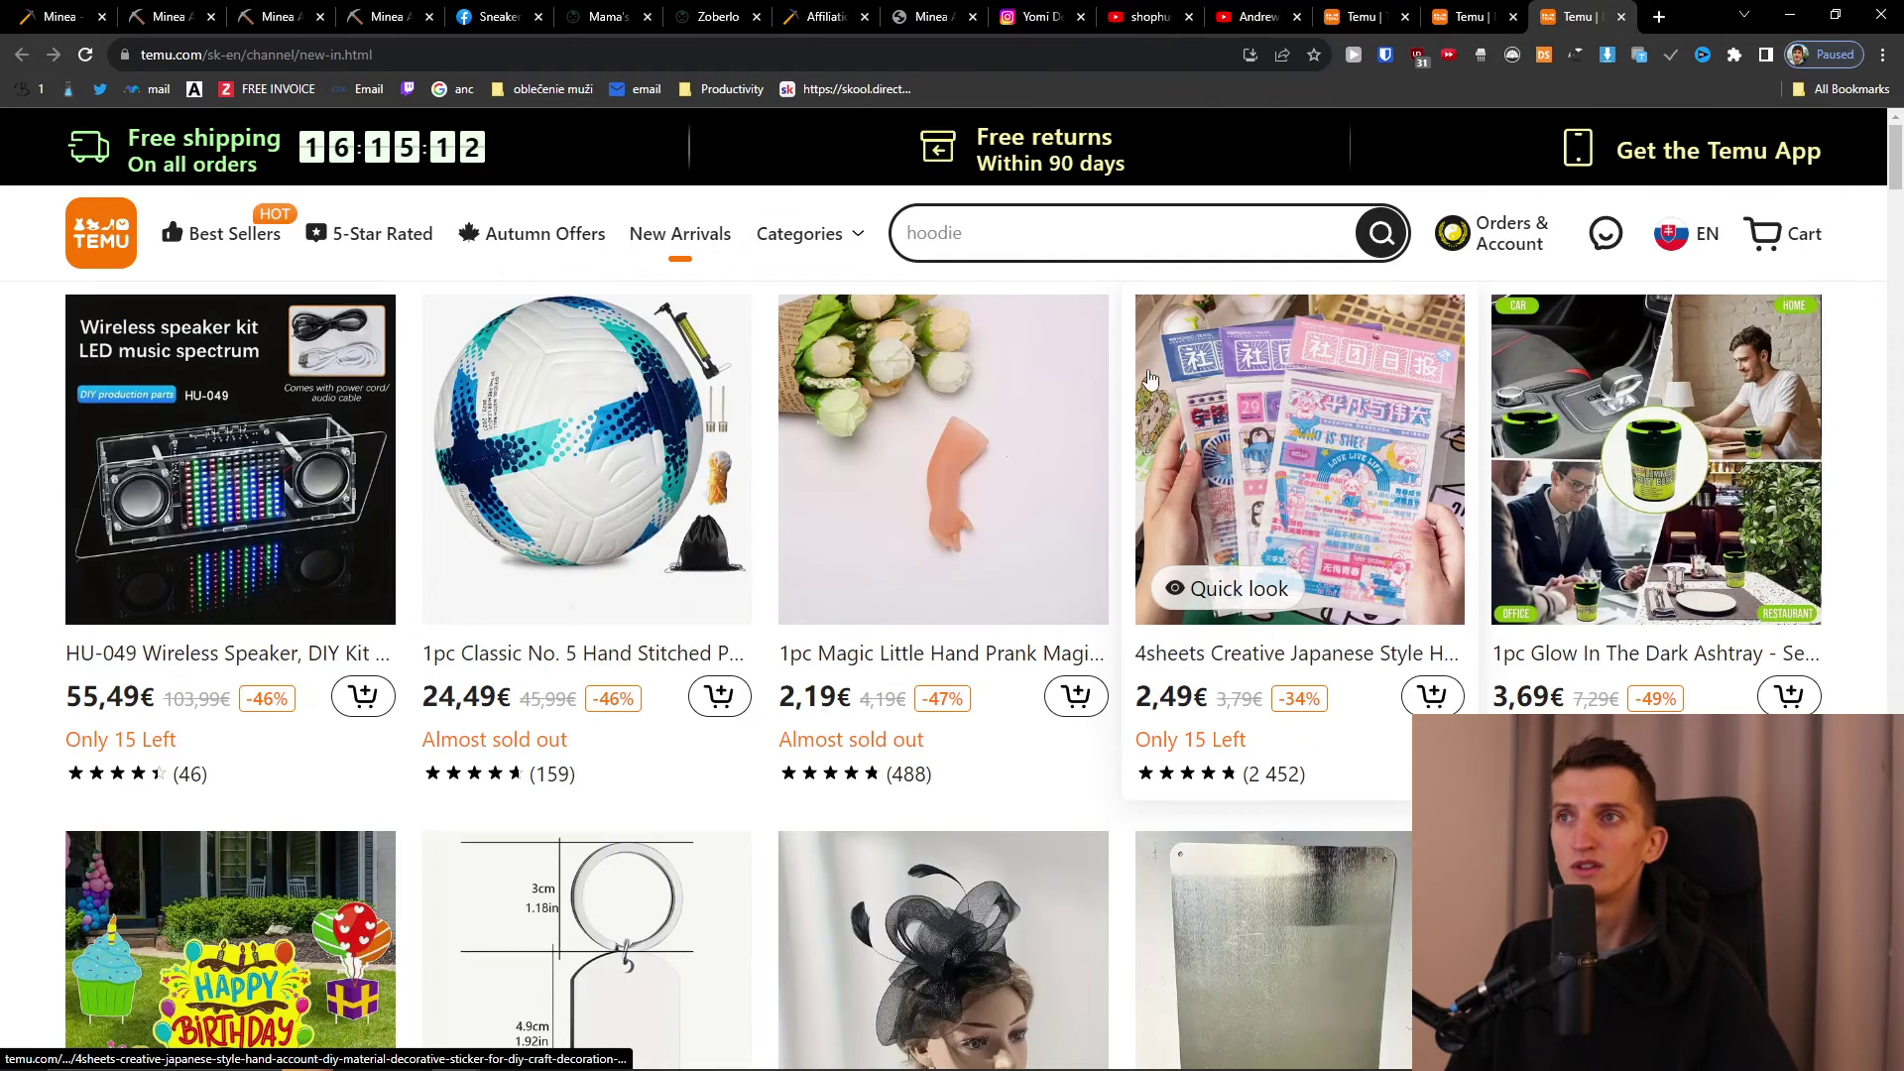
scroll(1151, 379, down, 8)
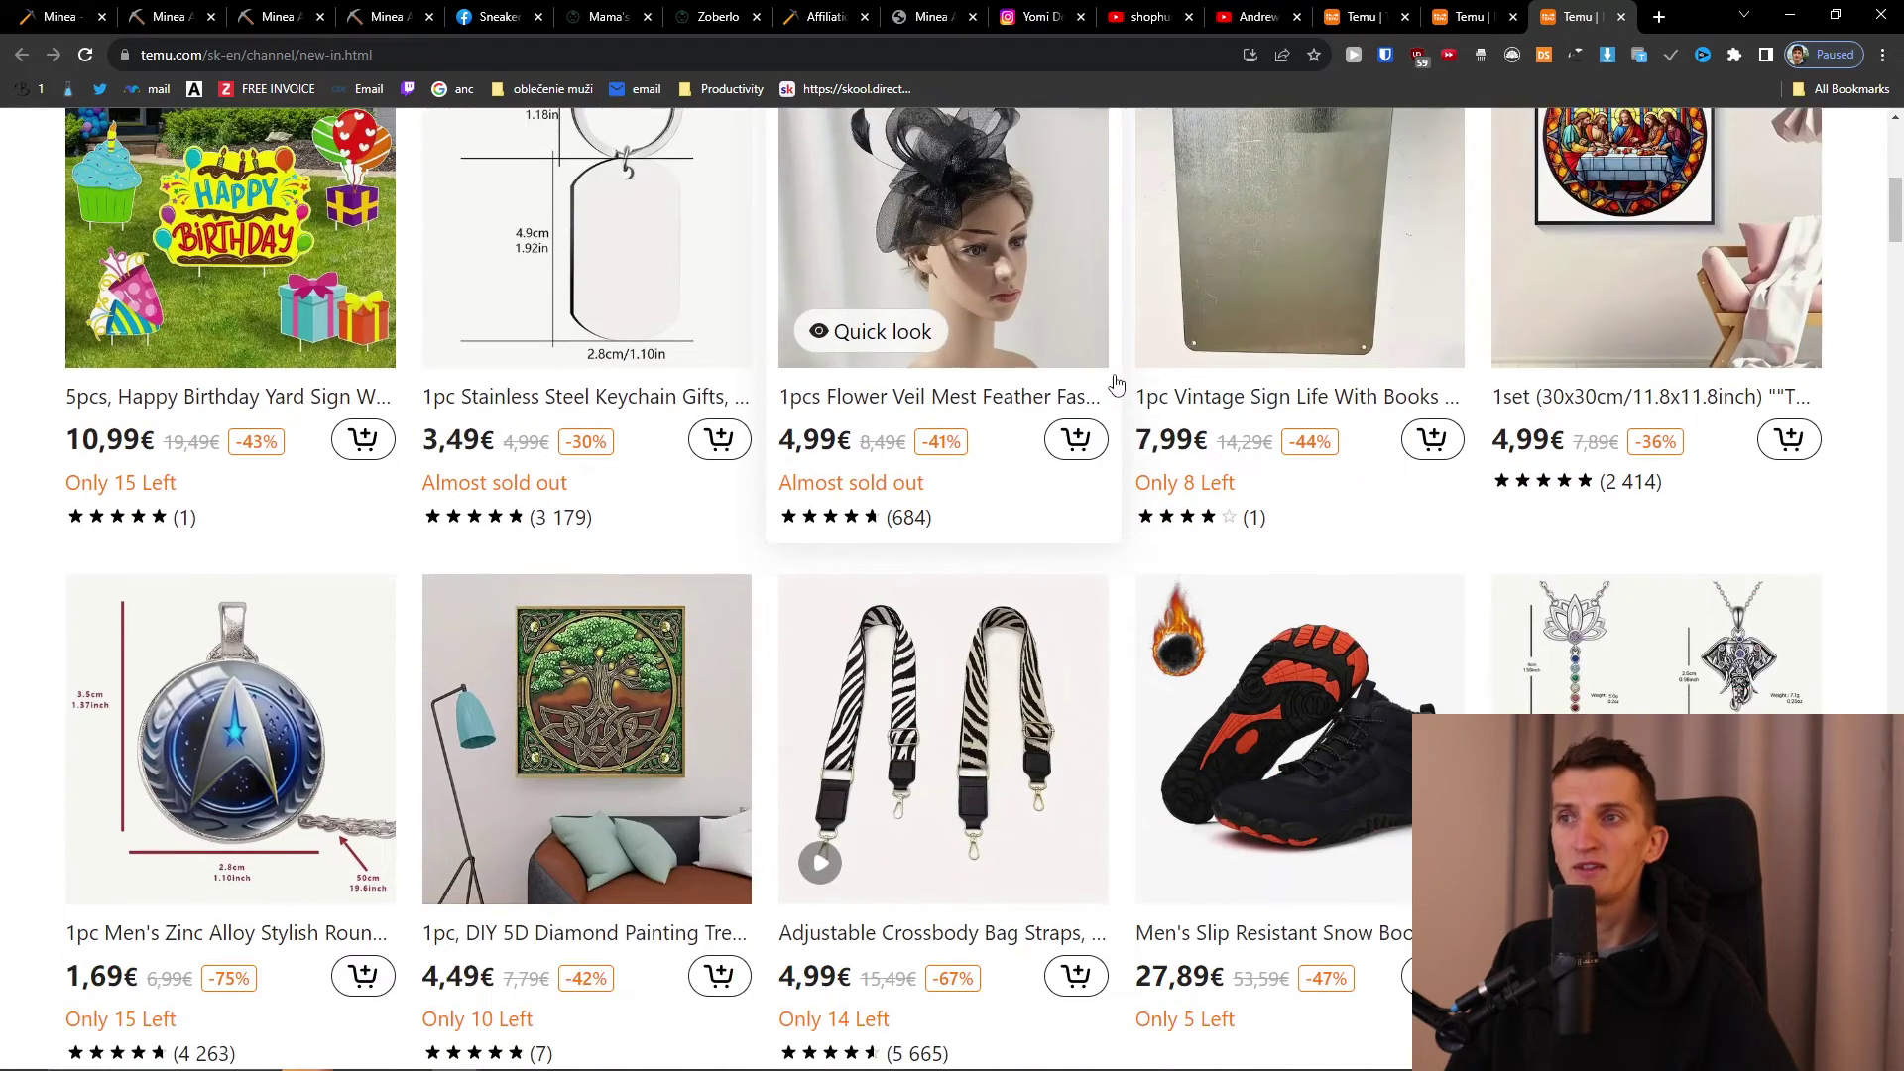
scroll(1117, 384, down, 4)
scroll(1116, 384, down, 4)
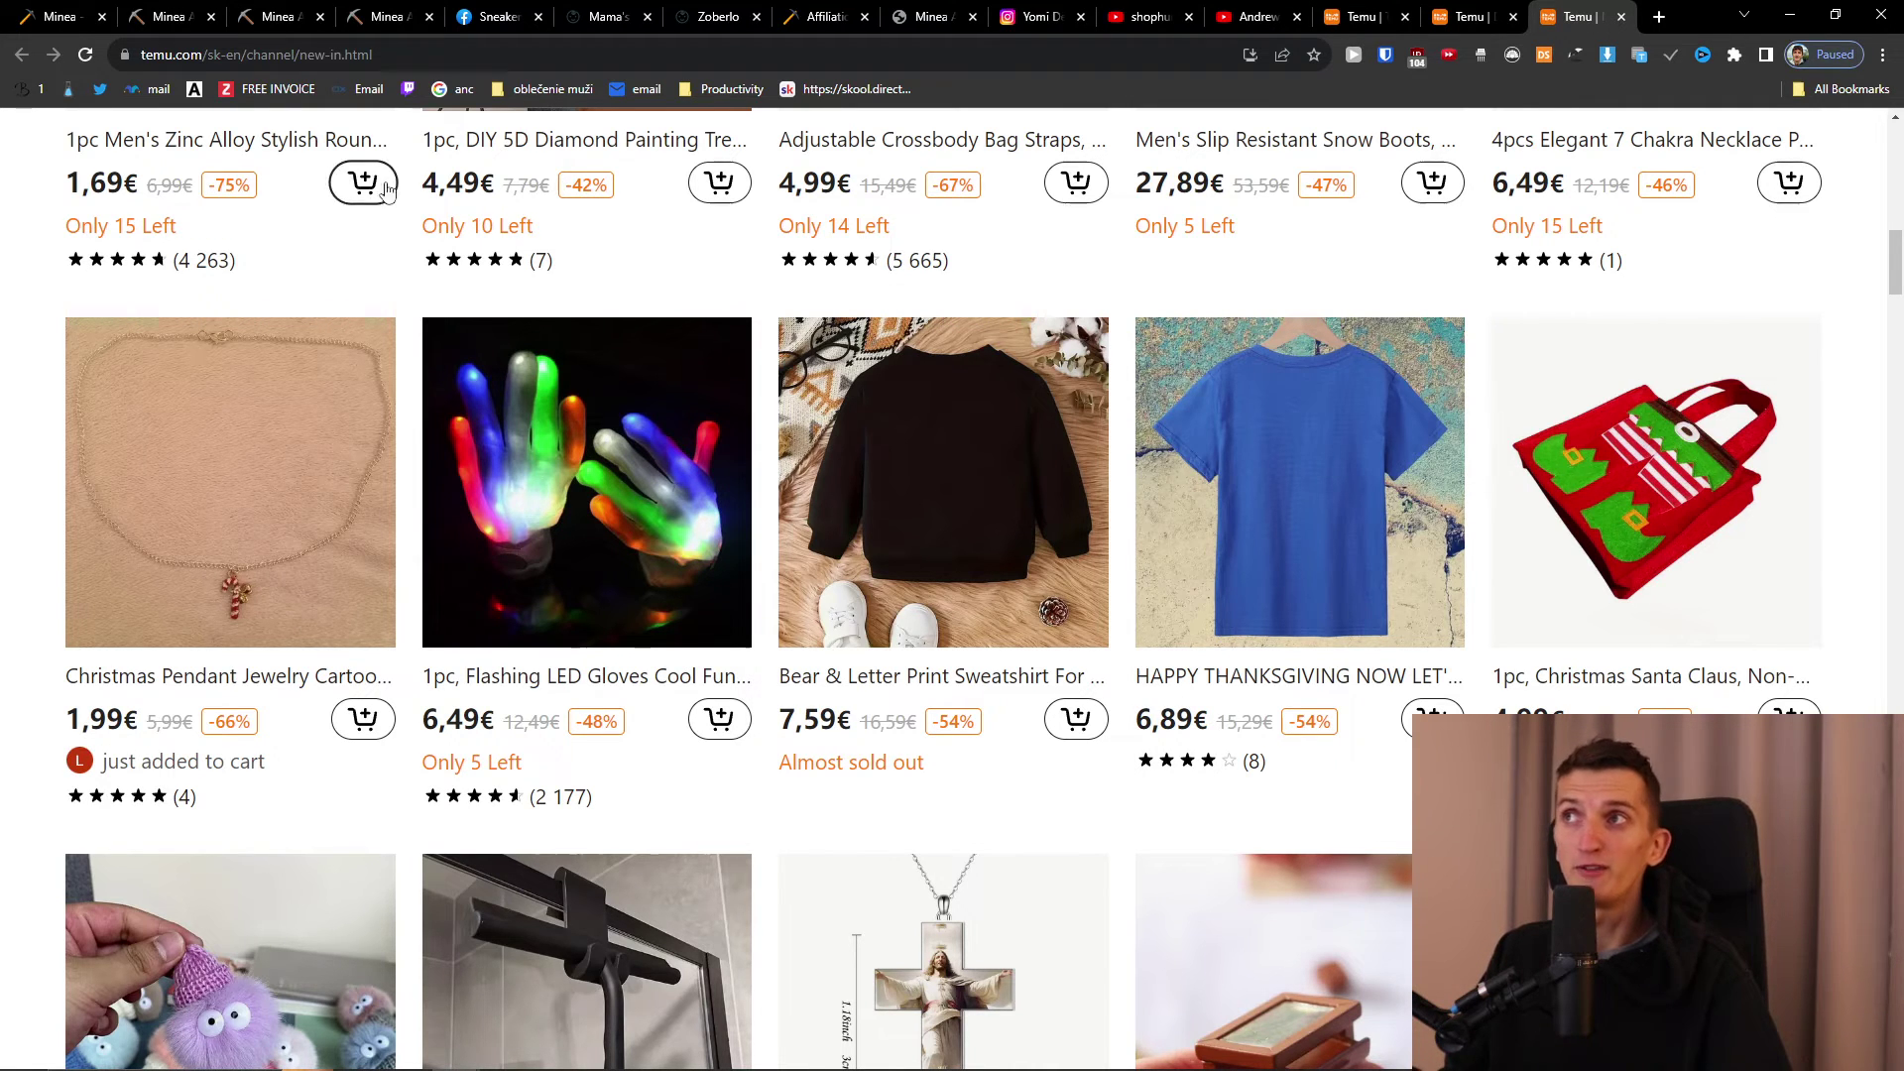
- Look over Minea's Lite, Starter and Premium pricing, then return to Temu's New Arrivals
click(62, 8)
scroll(1041, 480, down, 2)
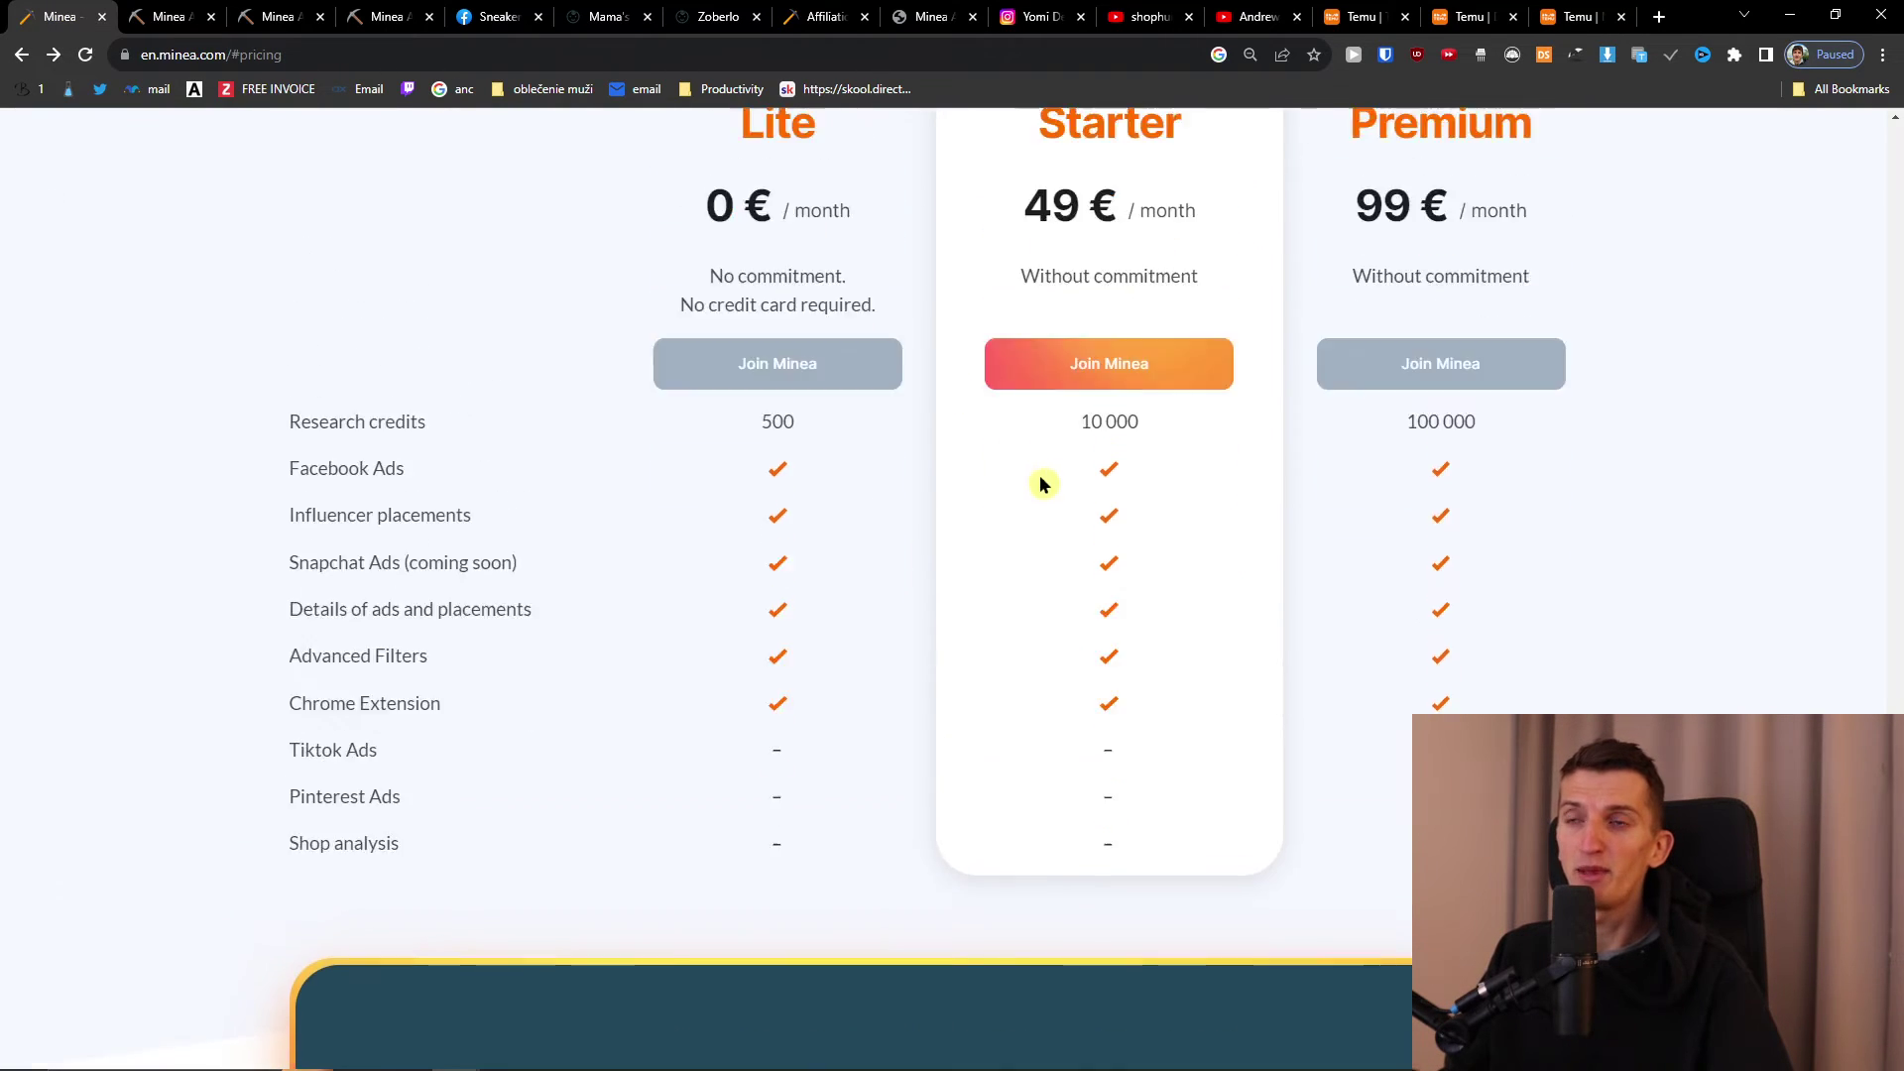
scroll(1216, 547, up, 2)
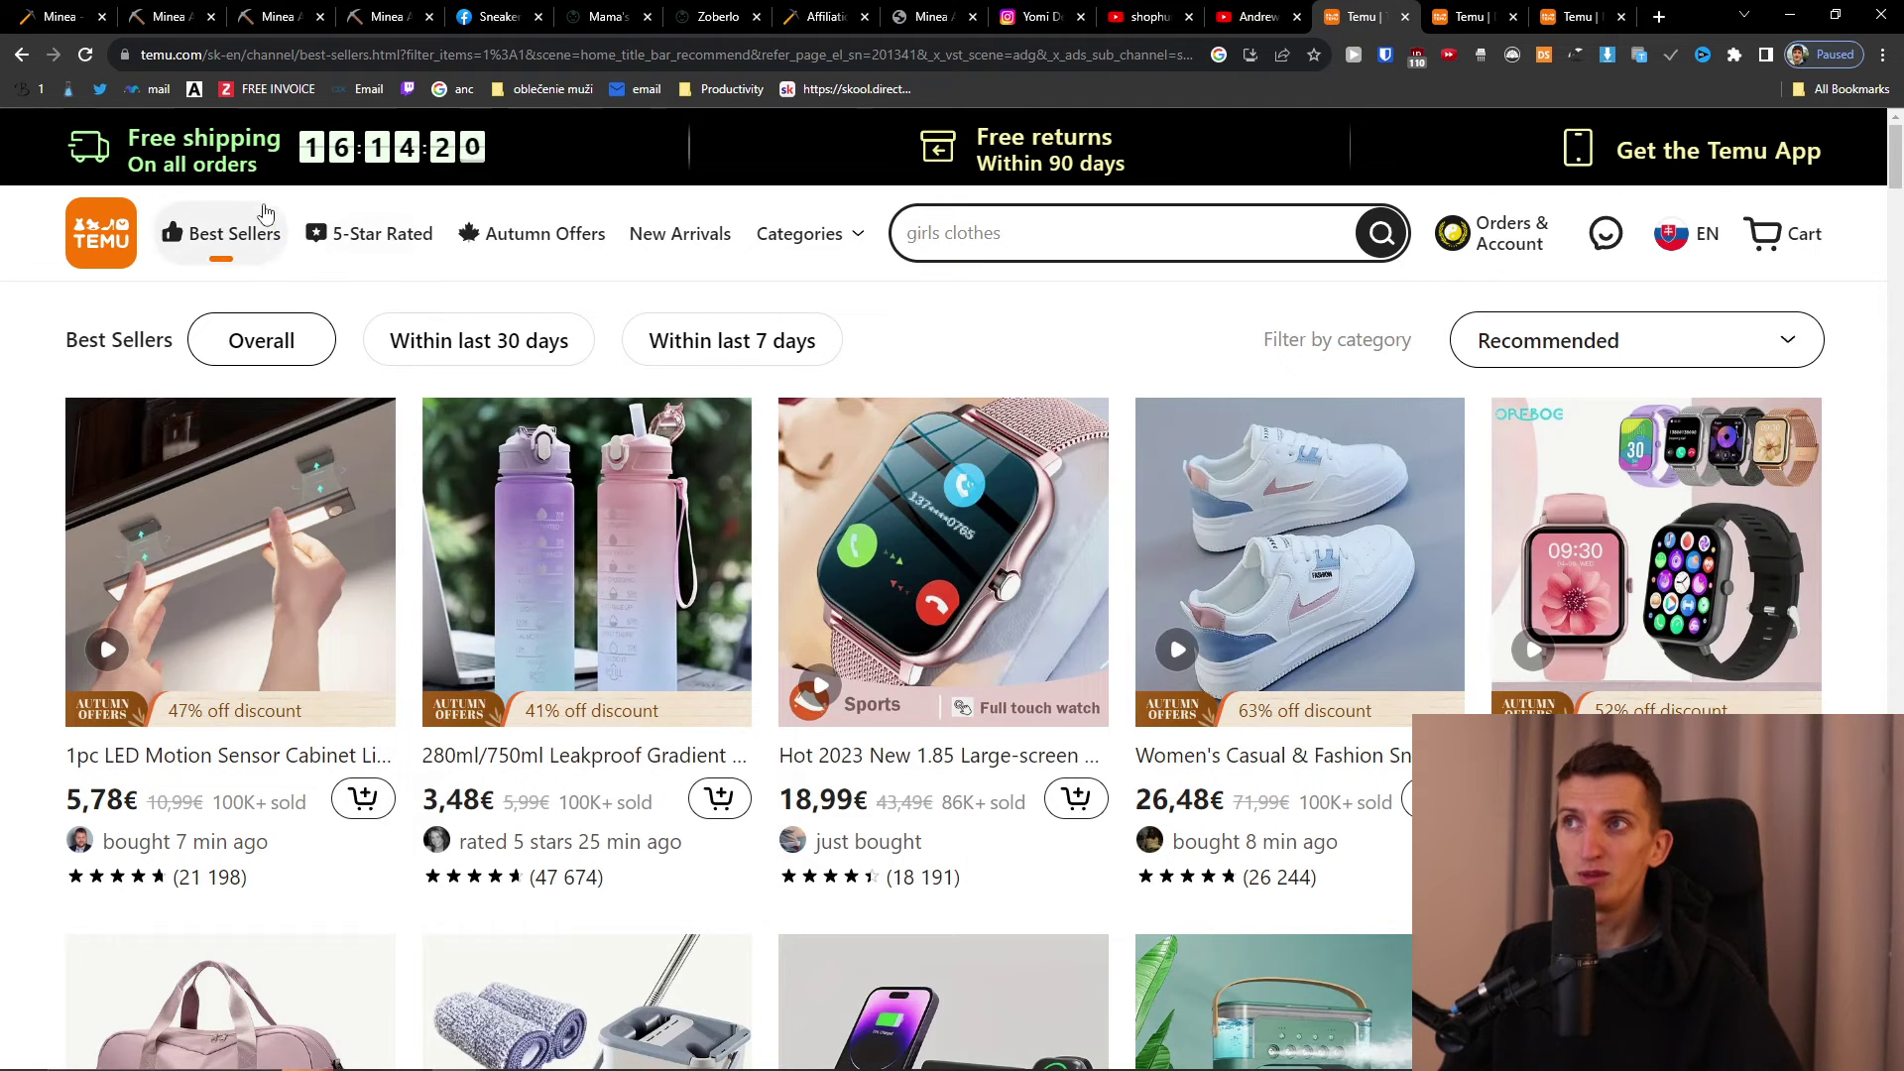
click(673, 255)
- Scroll the New Arrivals grid and open the 10,99€ silicone squeegee with hook
scroll(873, 634, down, 10)
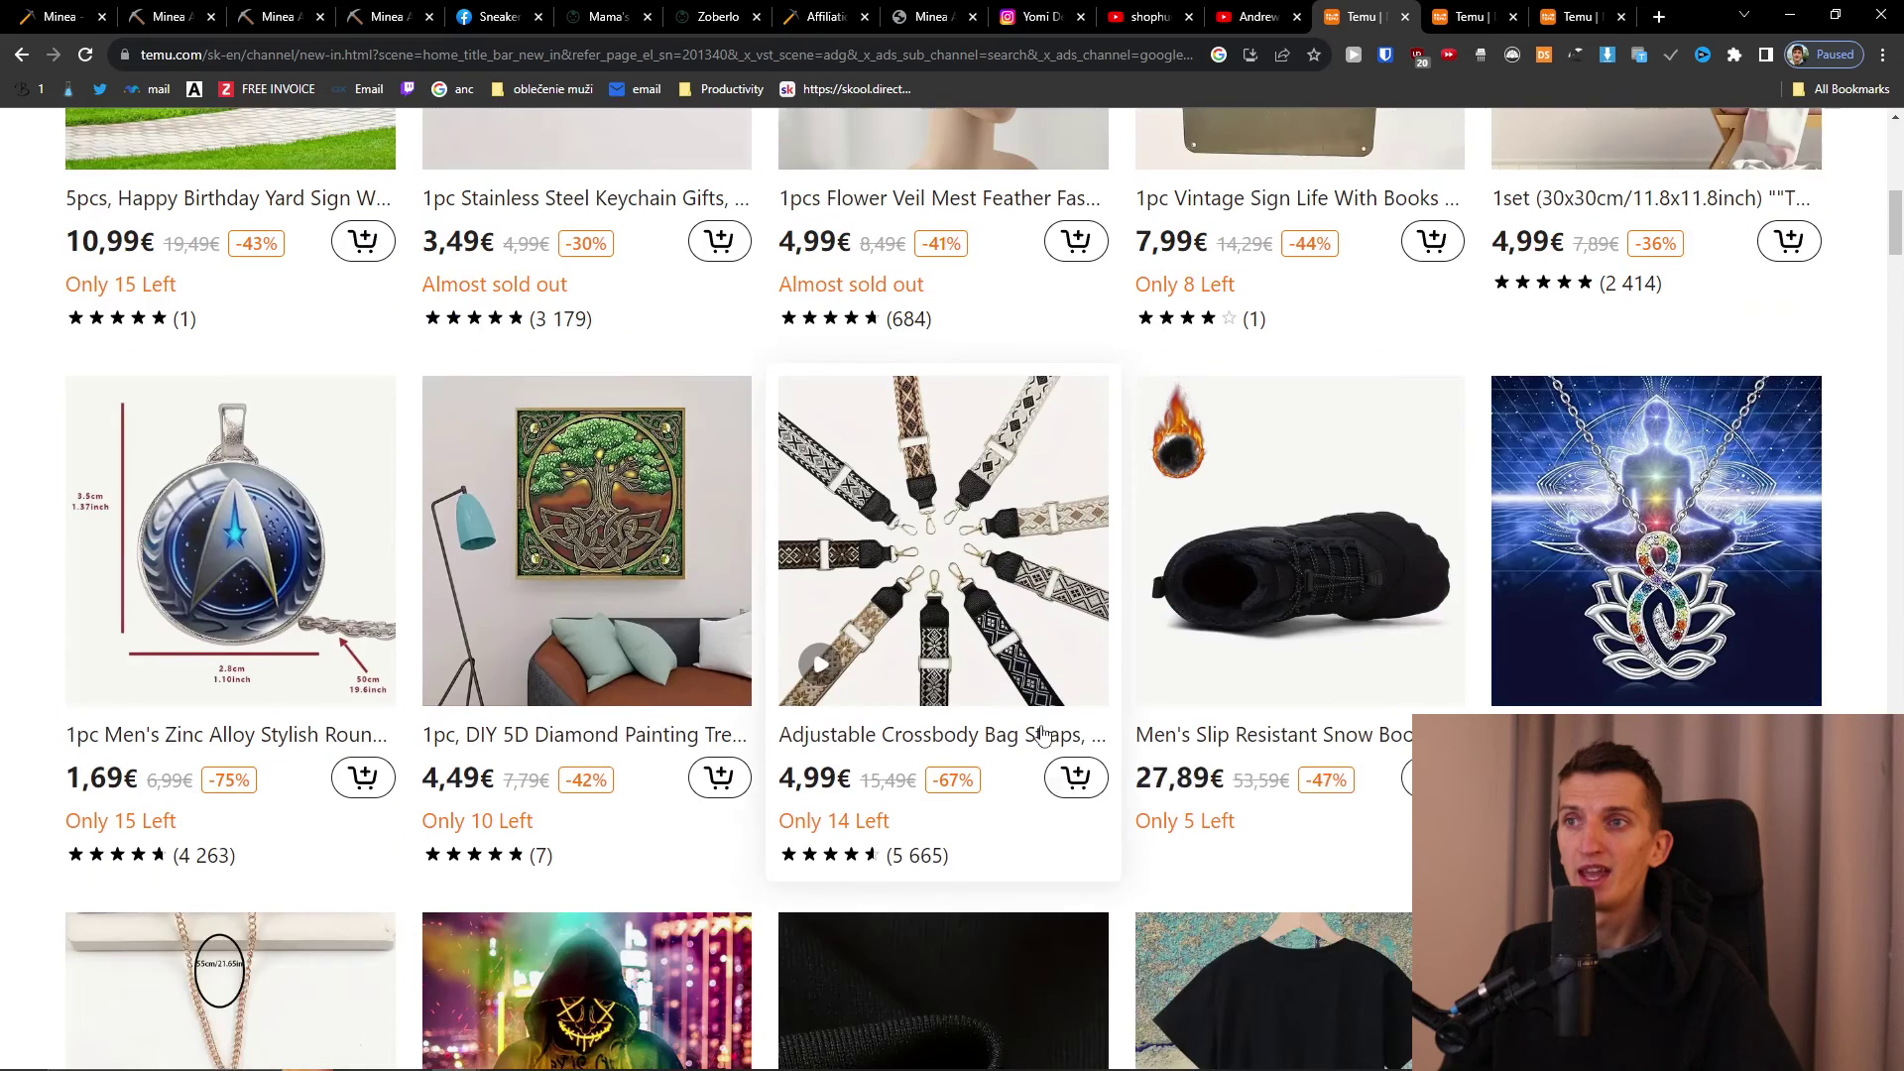
scroll(1041, 739, down, 4)
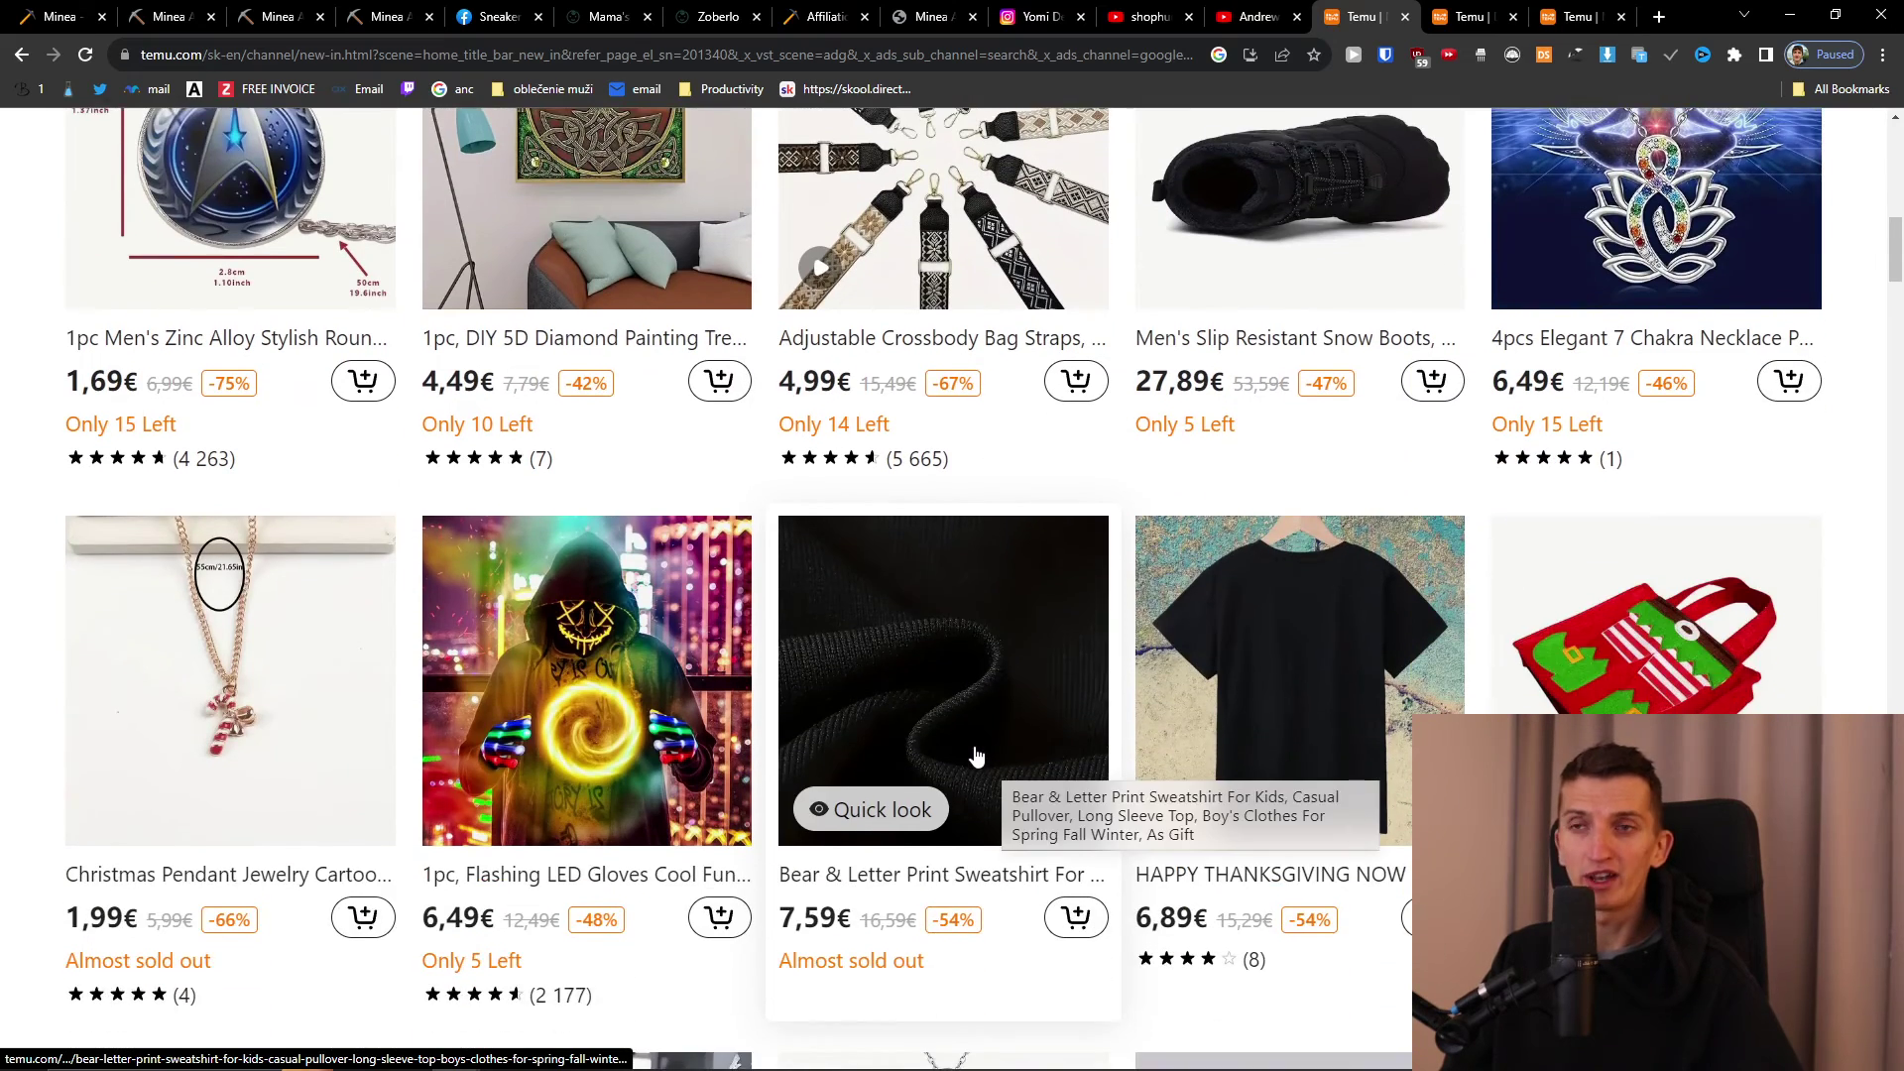
scroll(977, 756, down, 2)
scroll(486, 545, down, 2)
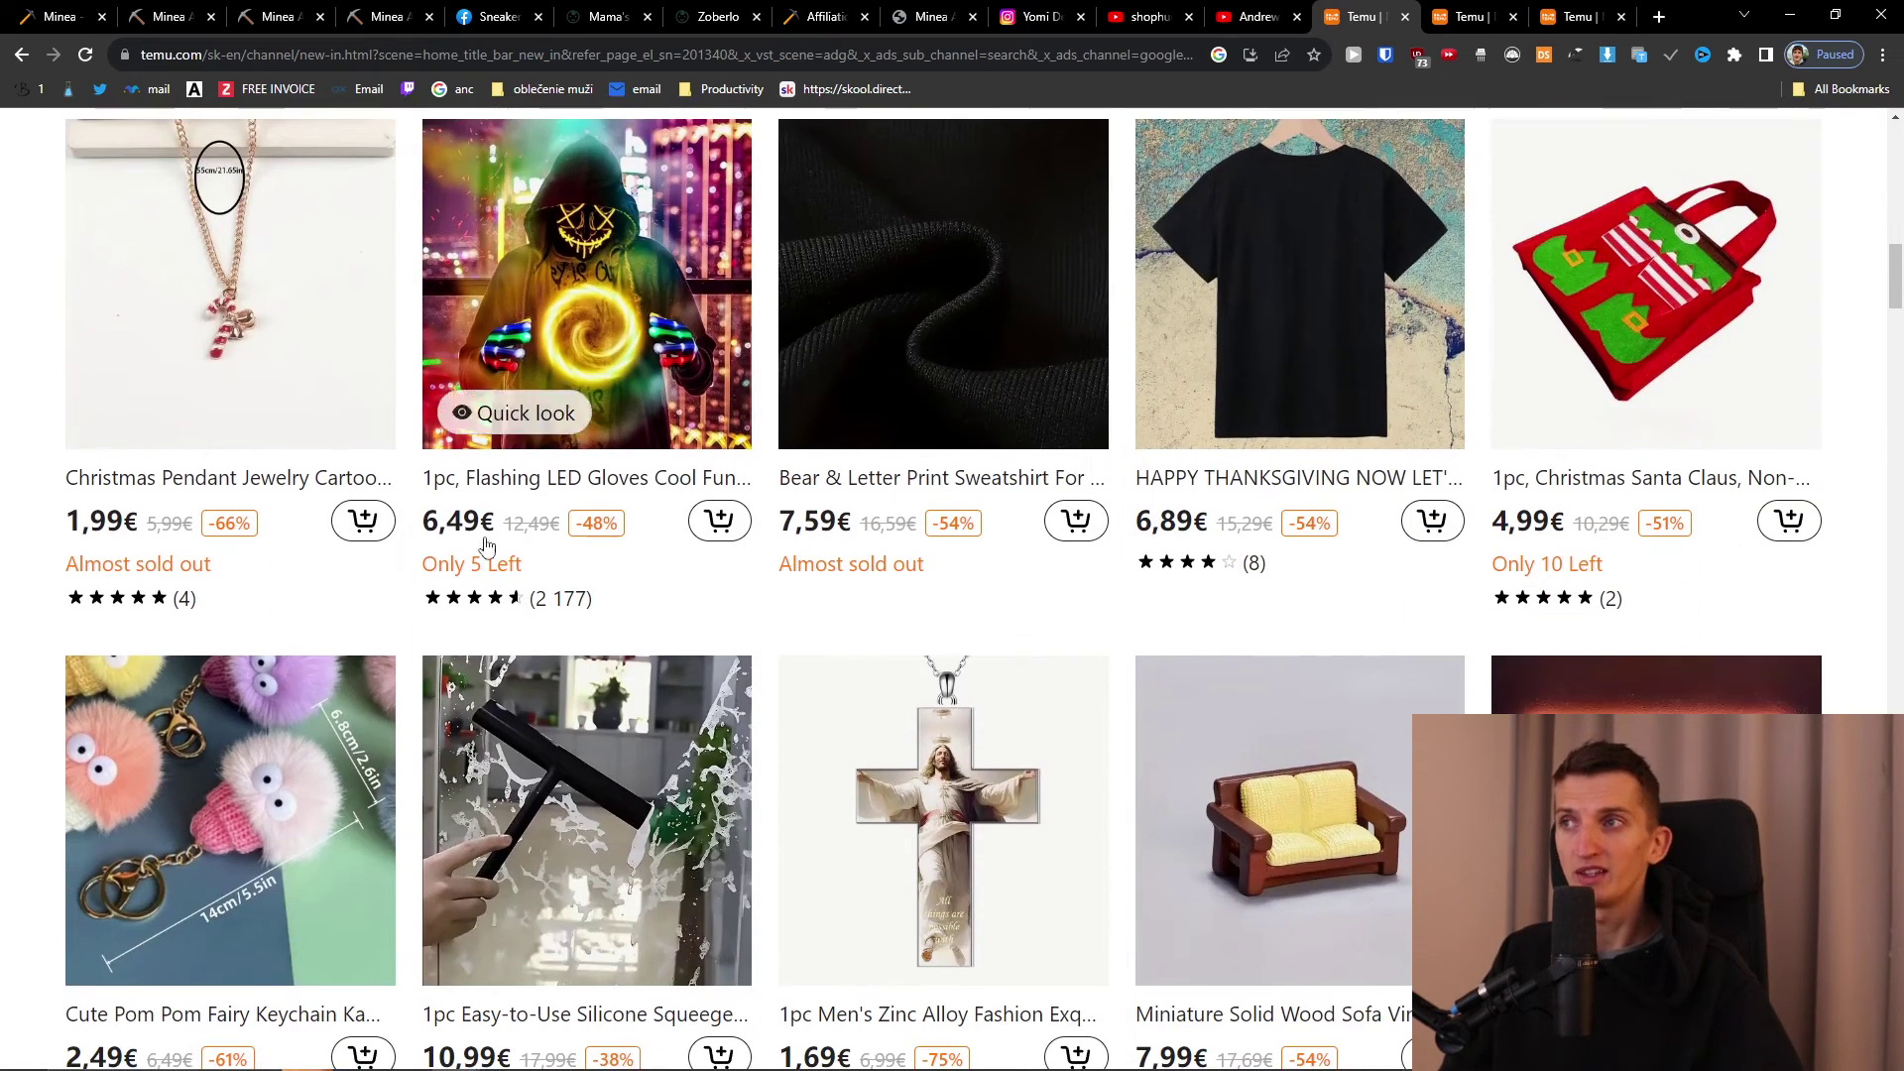
scroll(931, 581, down, 2)
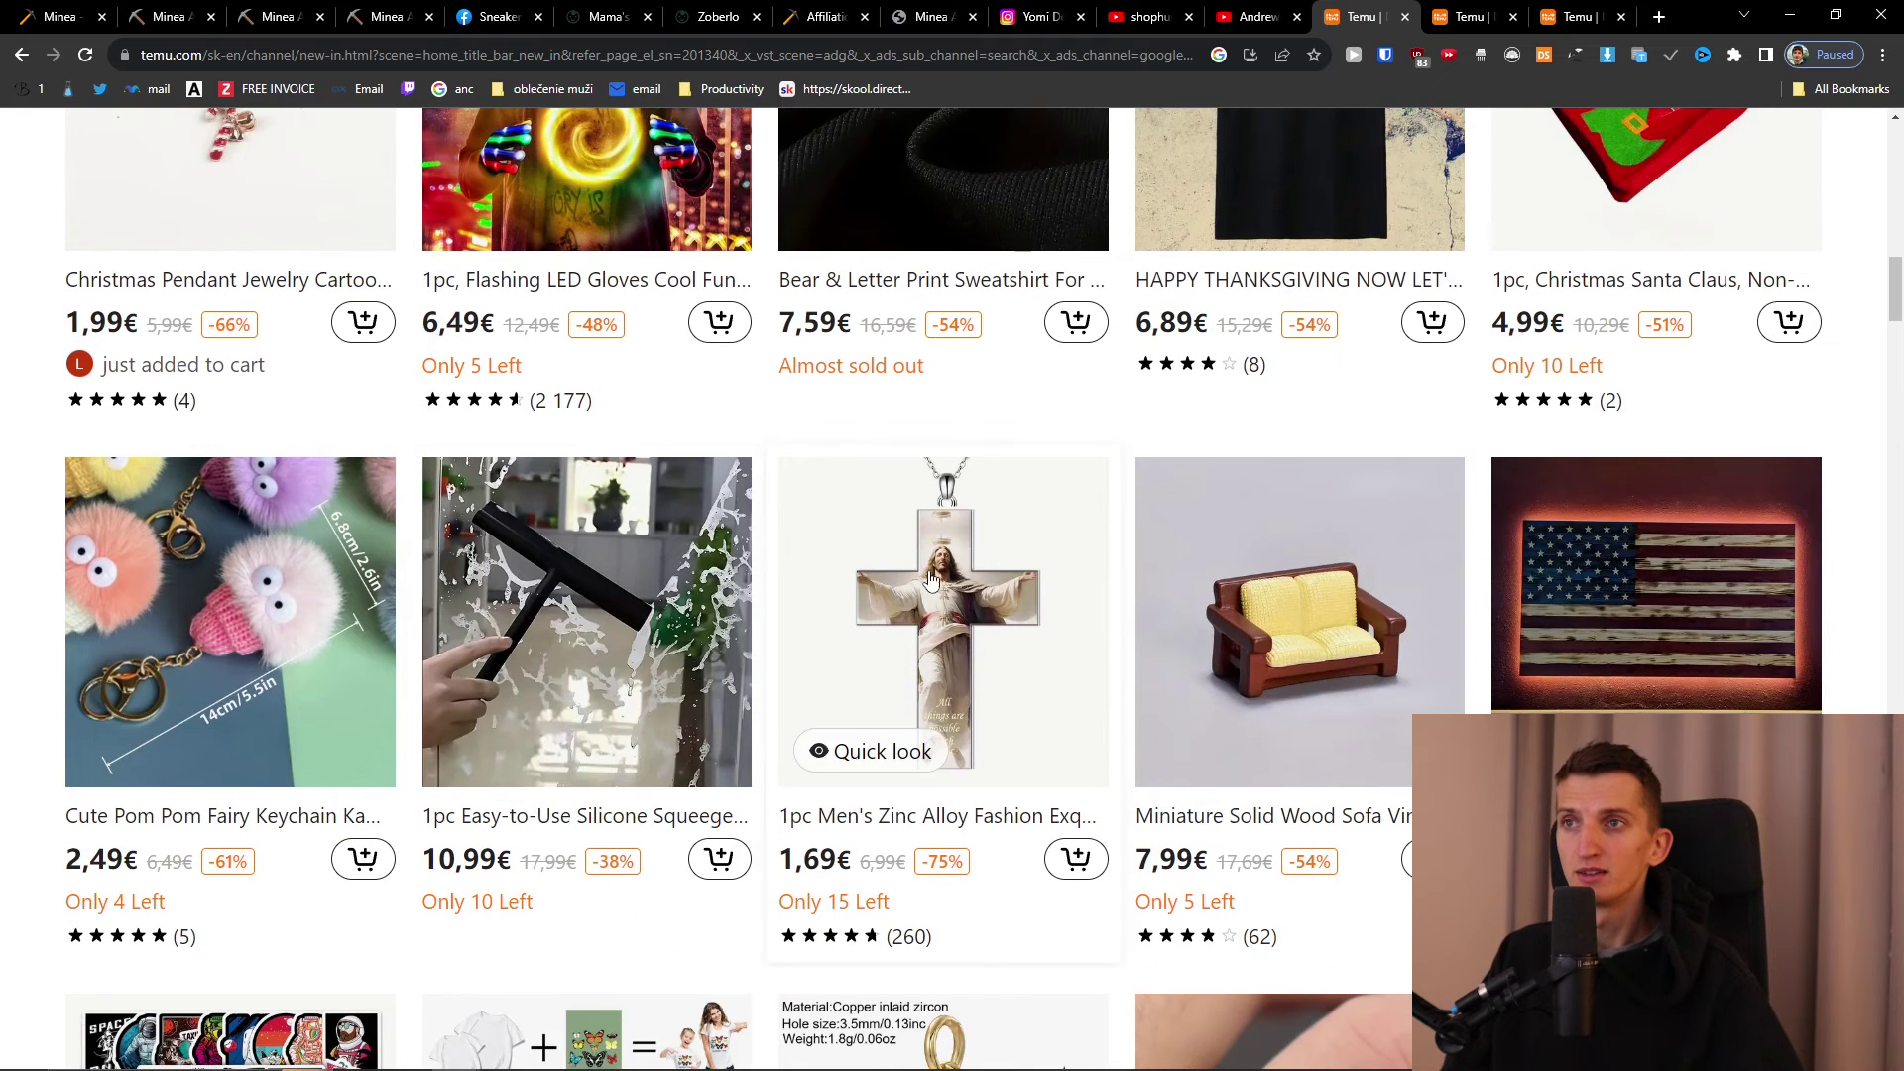
click(687, 579)
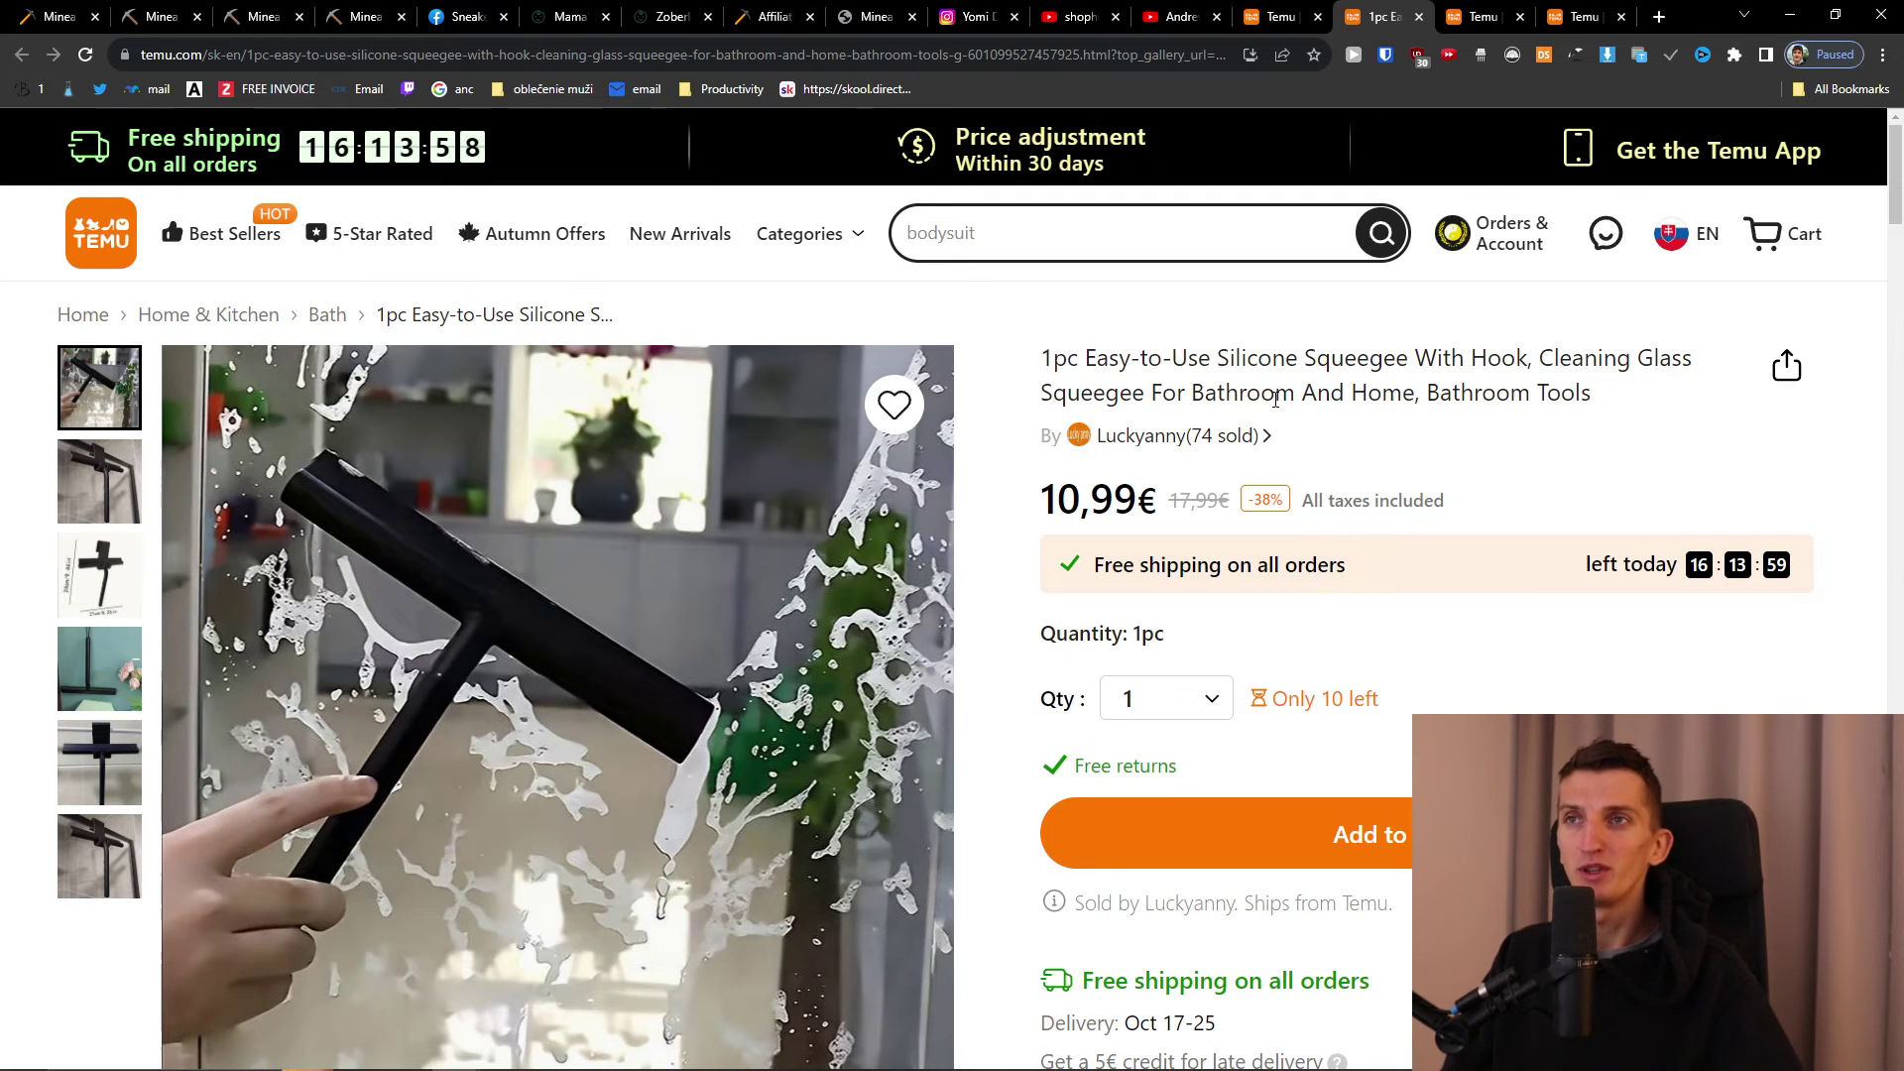
- Run a Google Lens search on the squeegee photo and open an AliExpress match
right_click(501, 562)
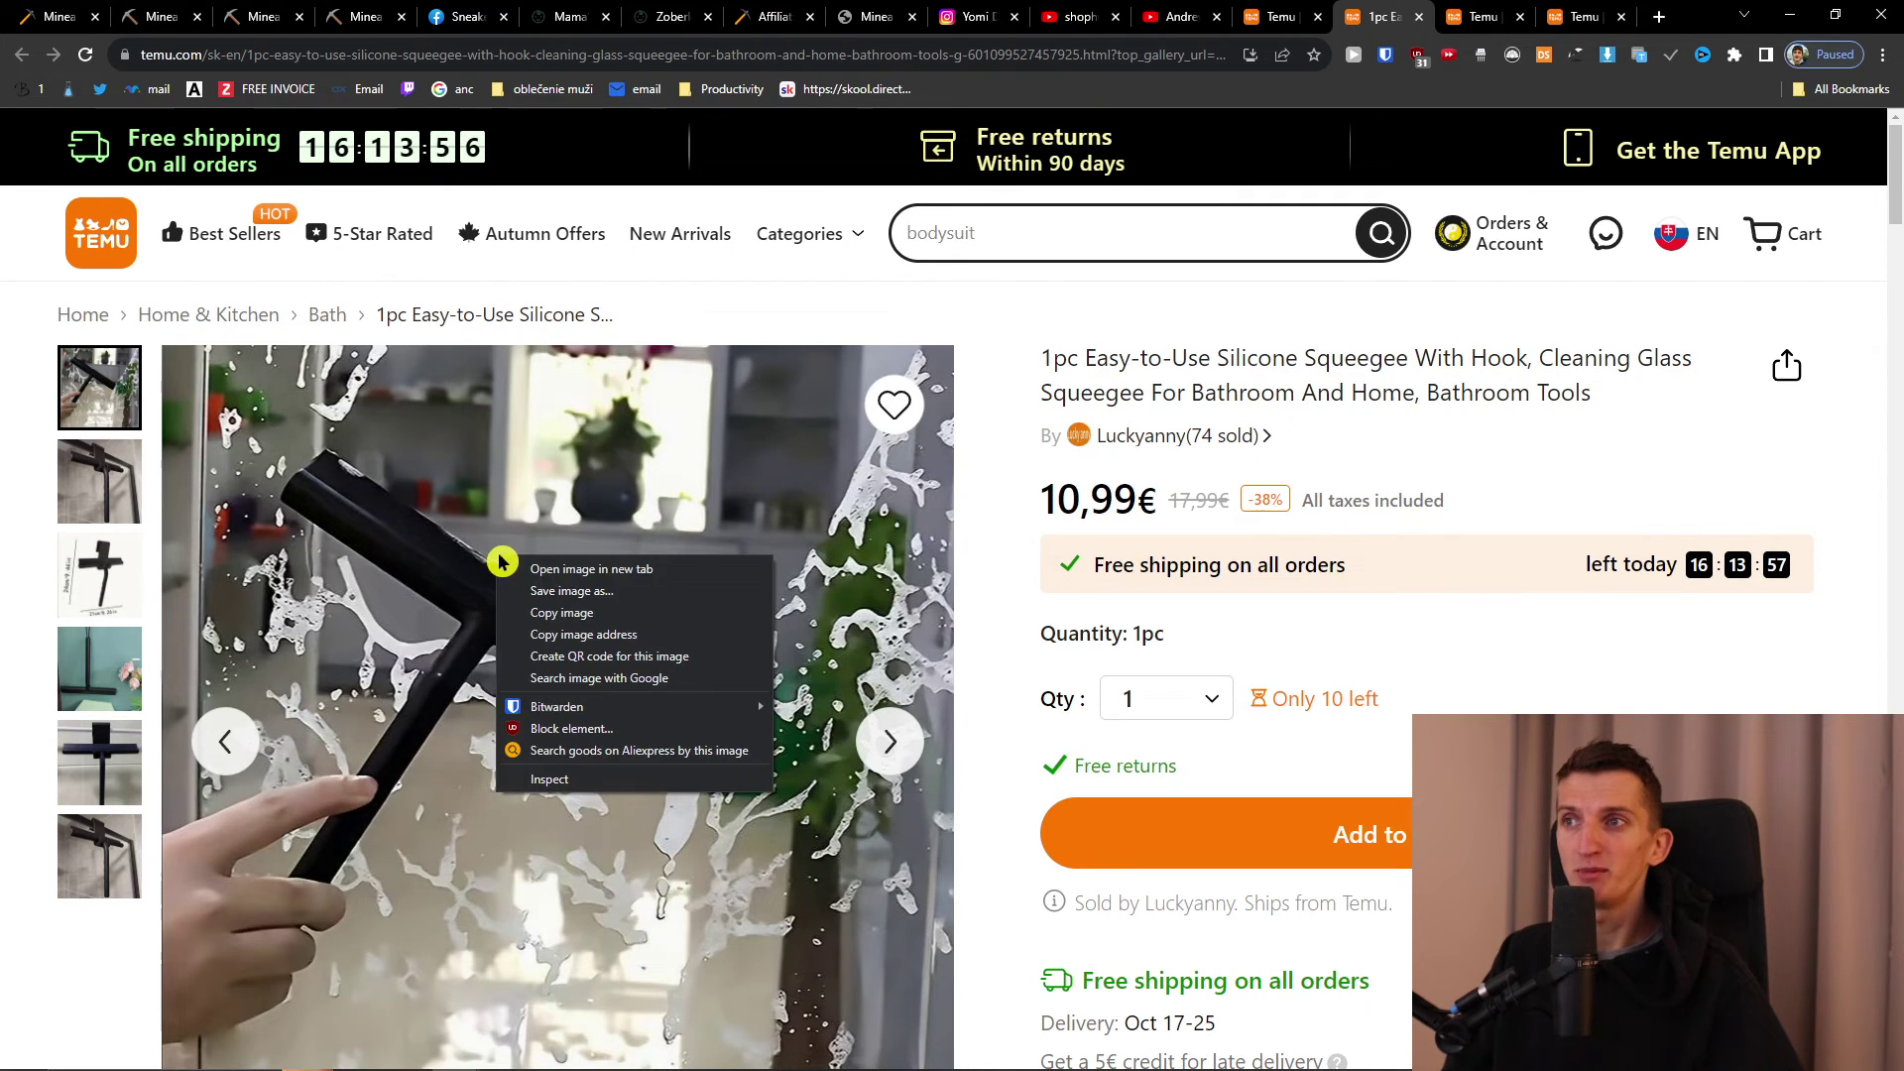
click(703, 681)
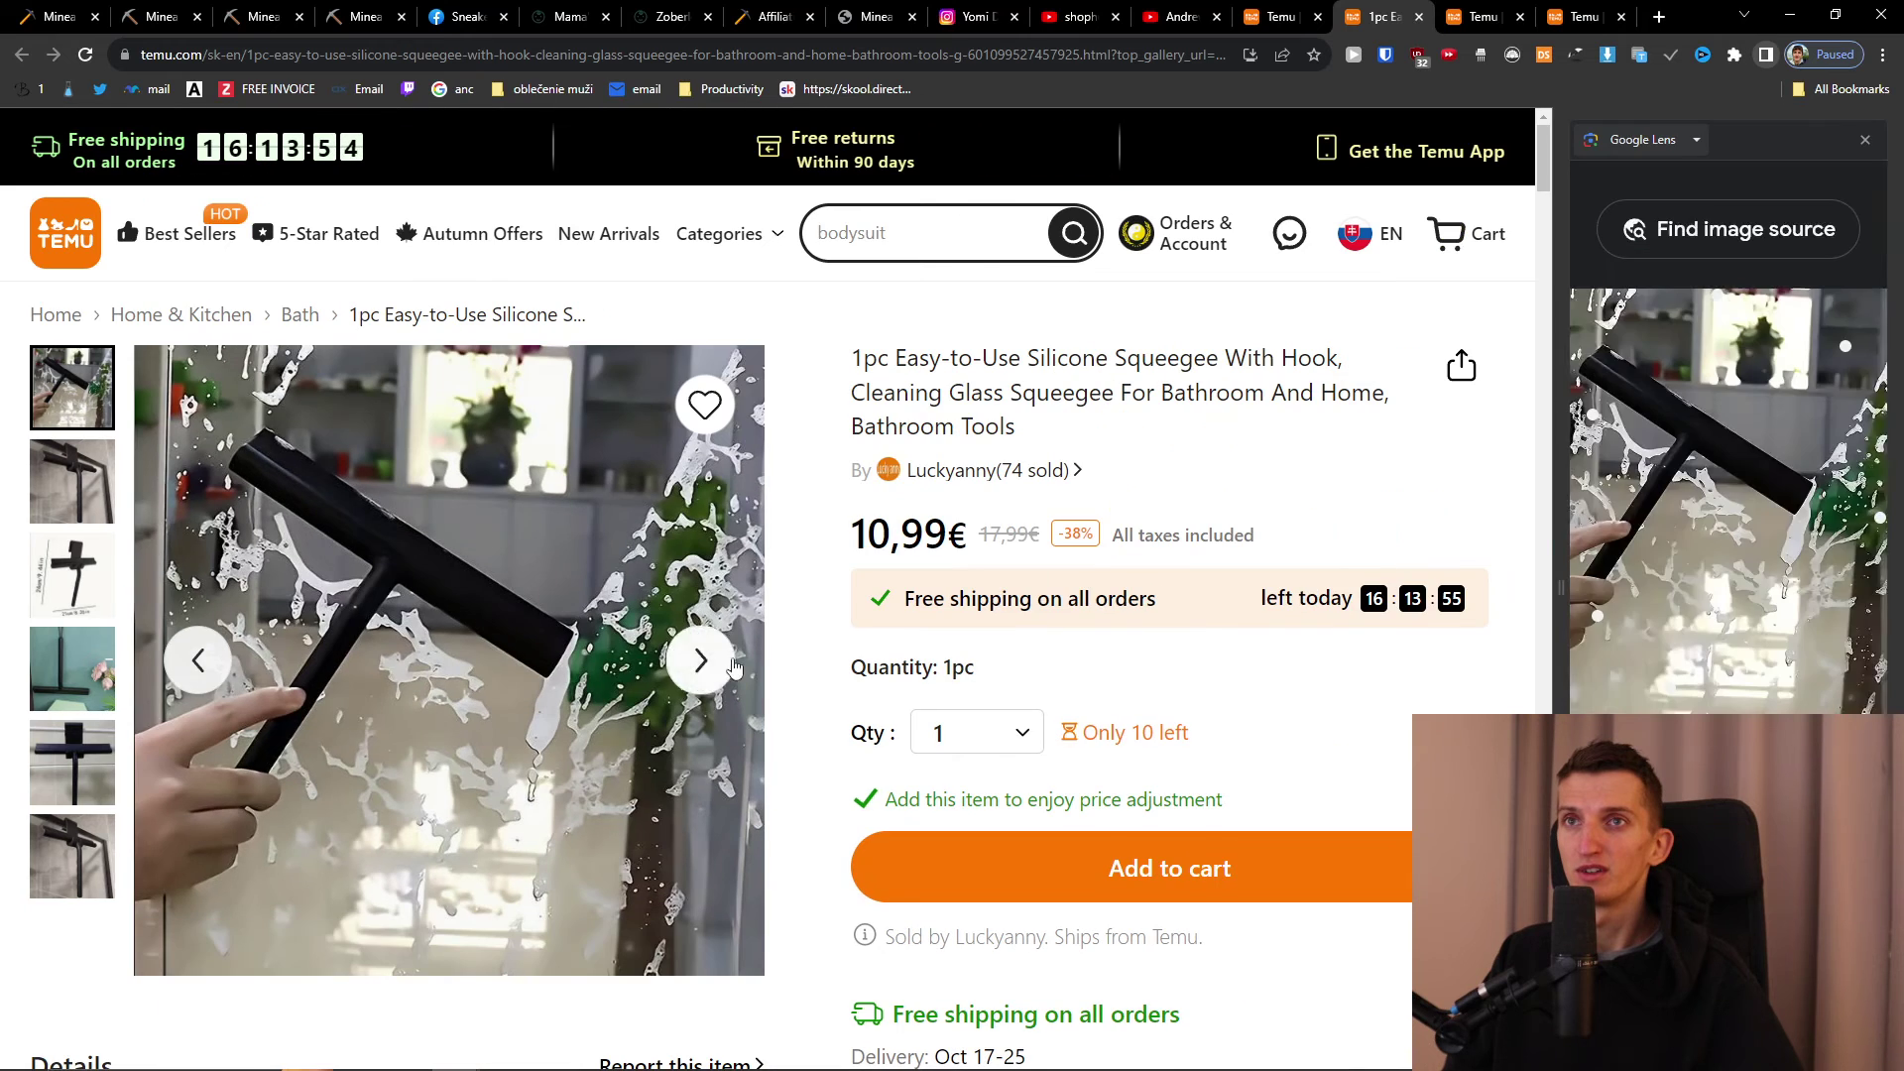
drag(1566, 443, 1114, 442)
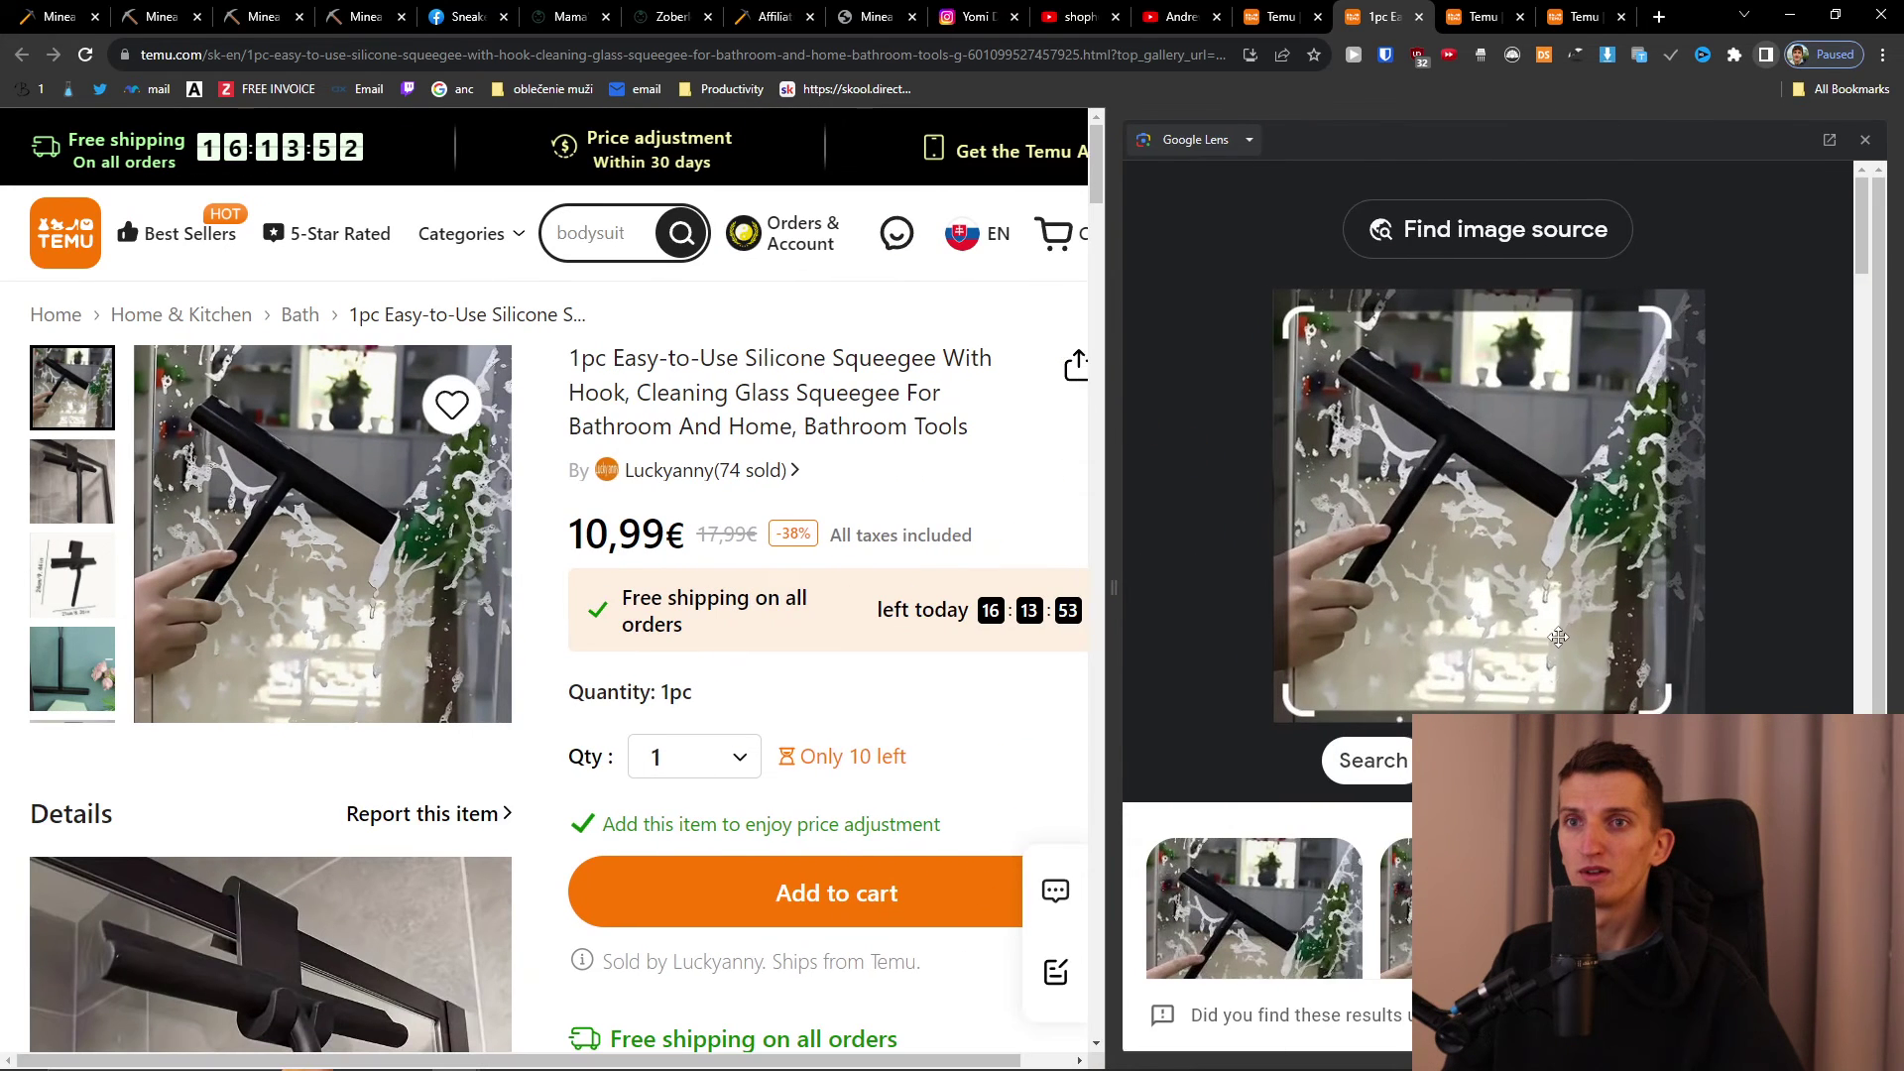
scroll(1485, 607, down, 4)
click(1484, 607)
click(1382, 15)
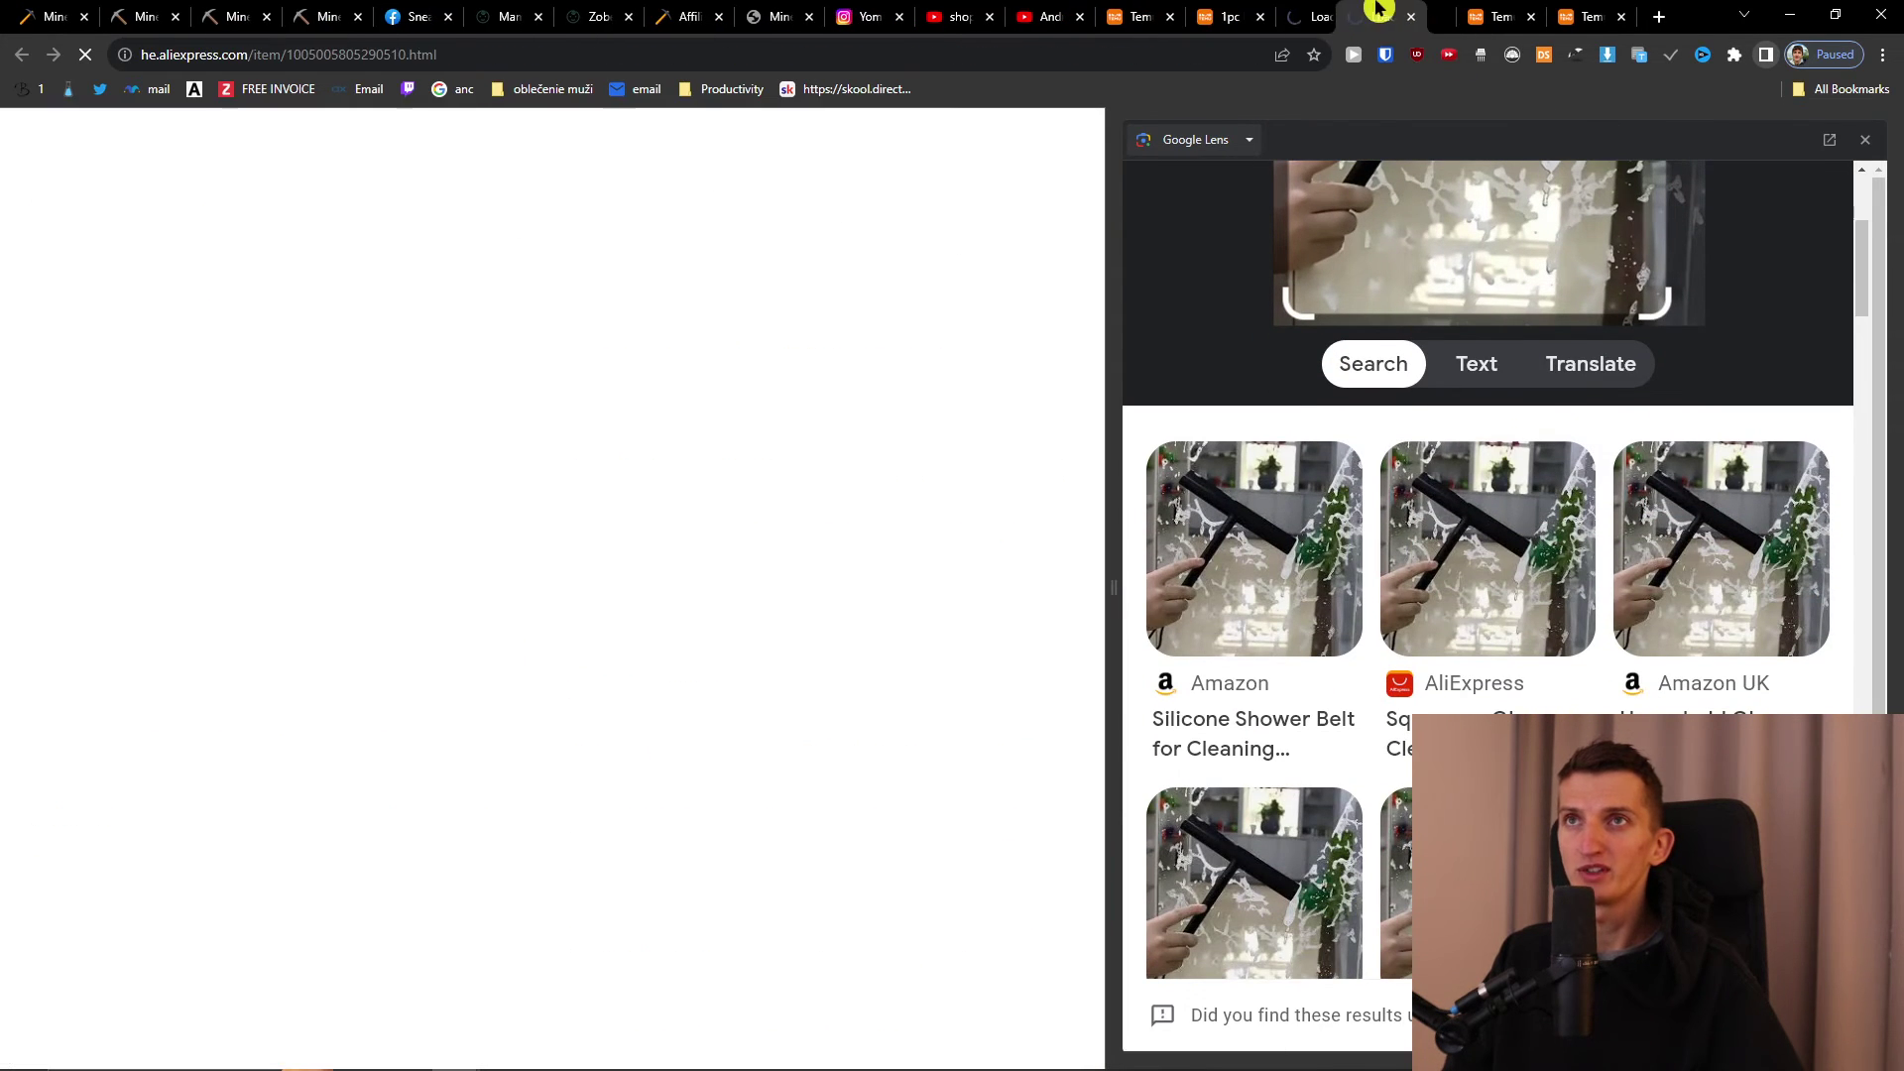
click(1289, 14)
- Open another AliExpress match, the $8.23 water-mirror squeegee, and close the image-search panel
scroll(328, 793, down, 1)
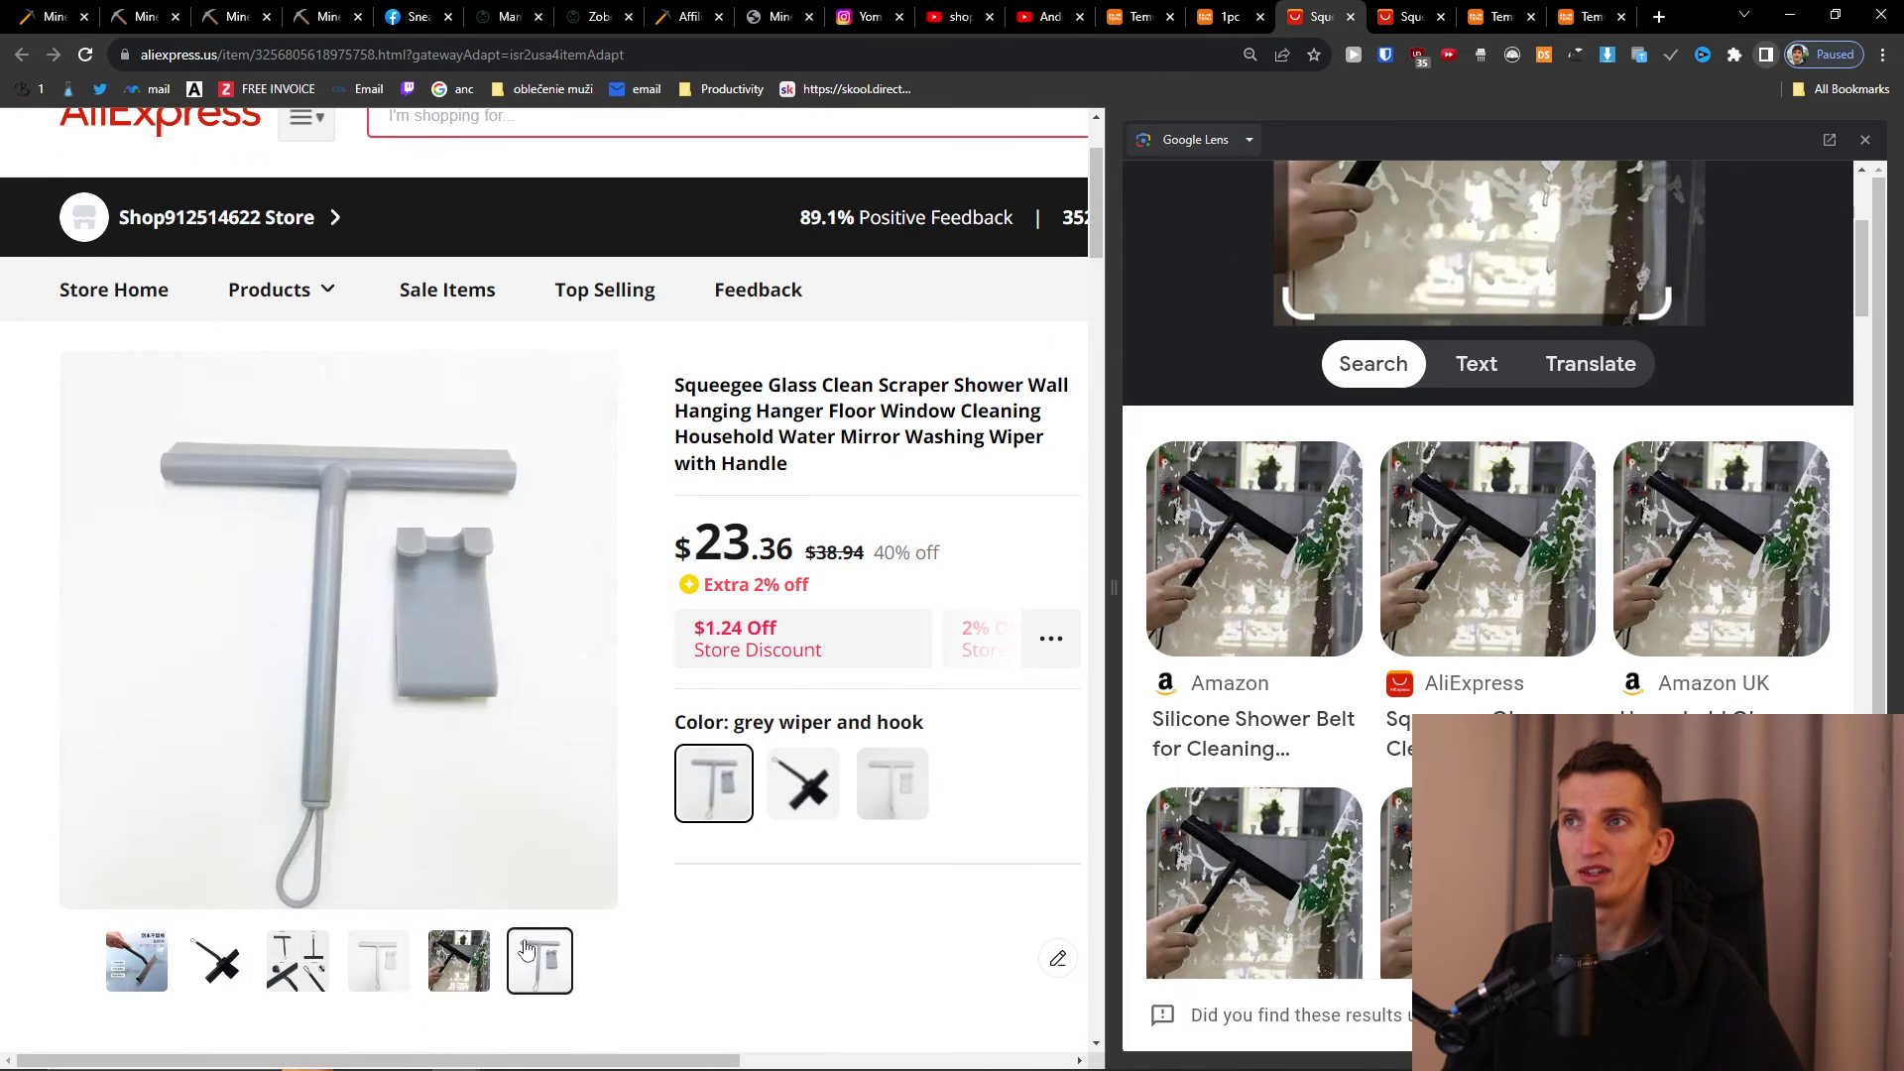
scroll(1488, 447, down, 4)
click(1685, 539)
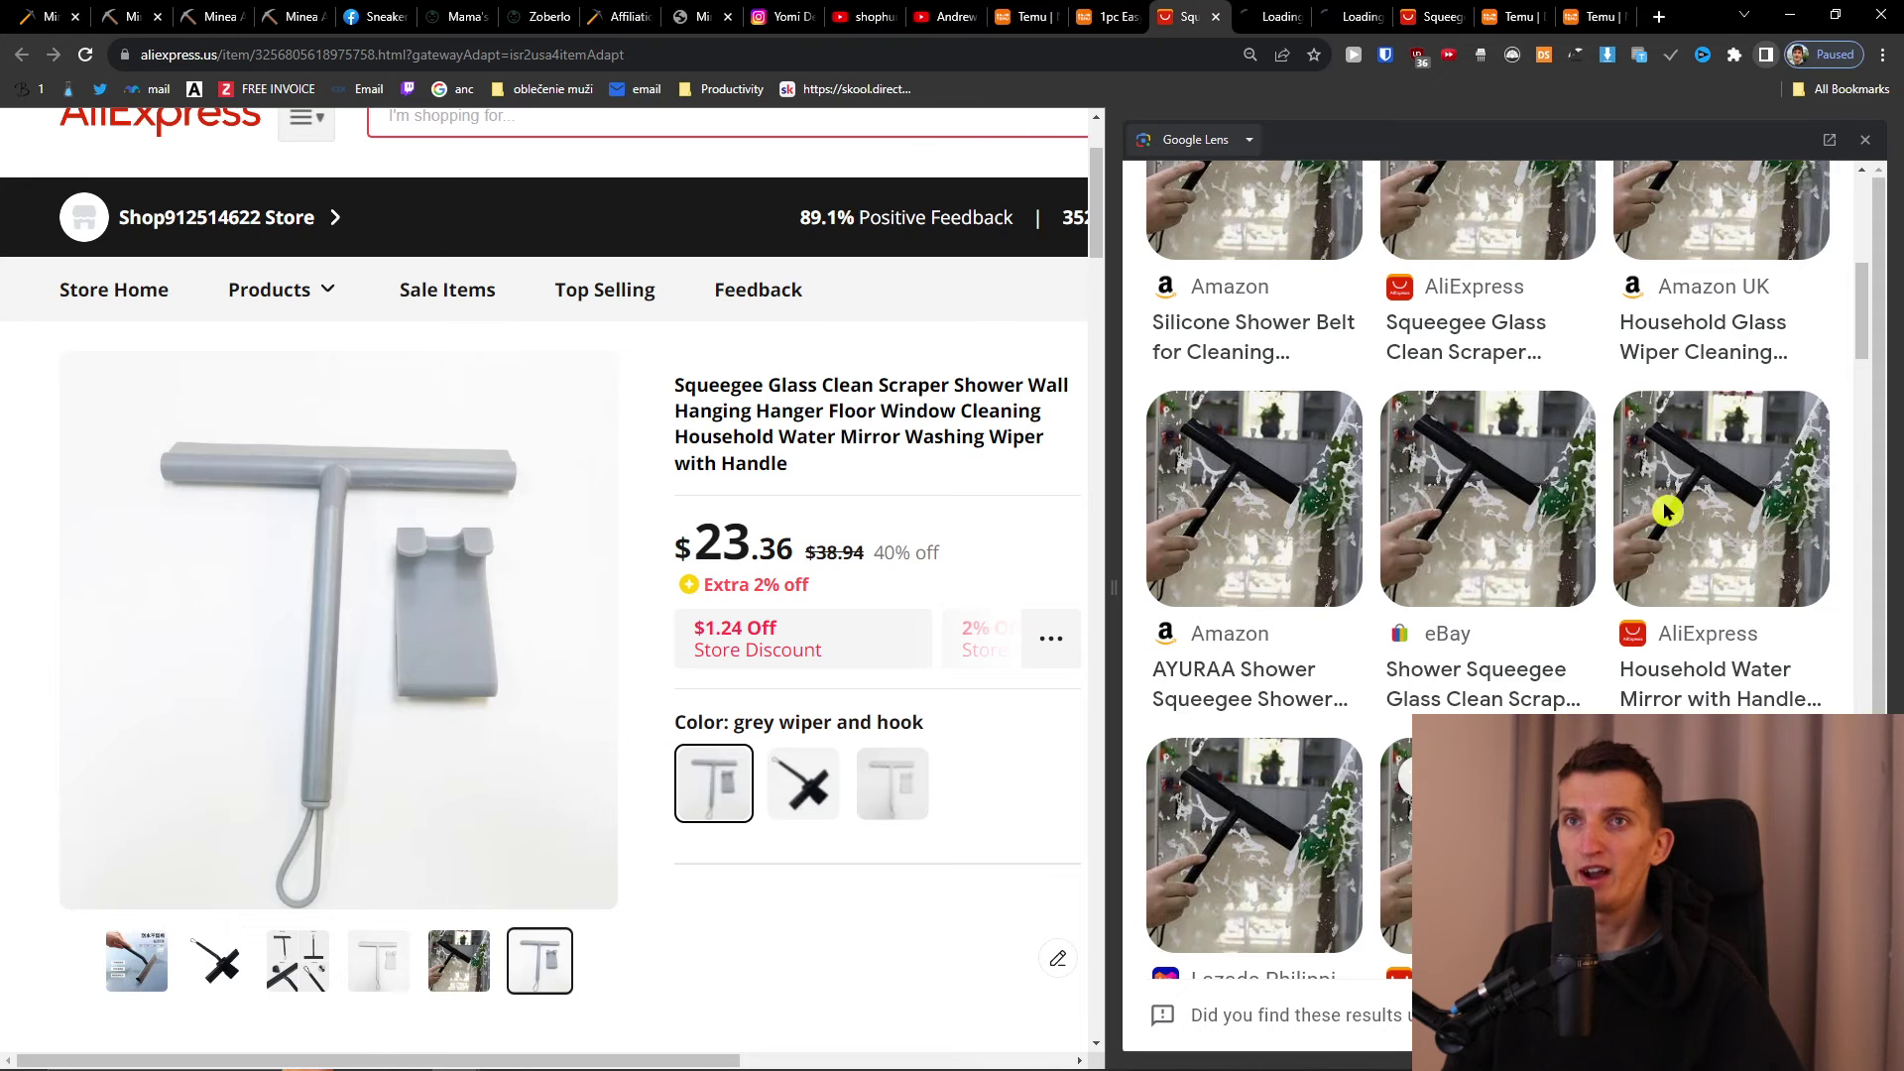
click(1289, 15)
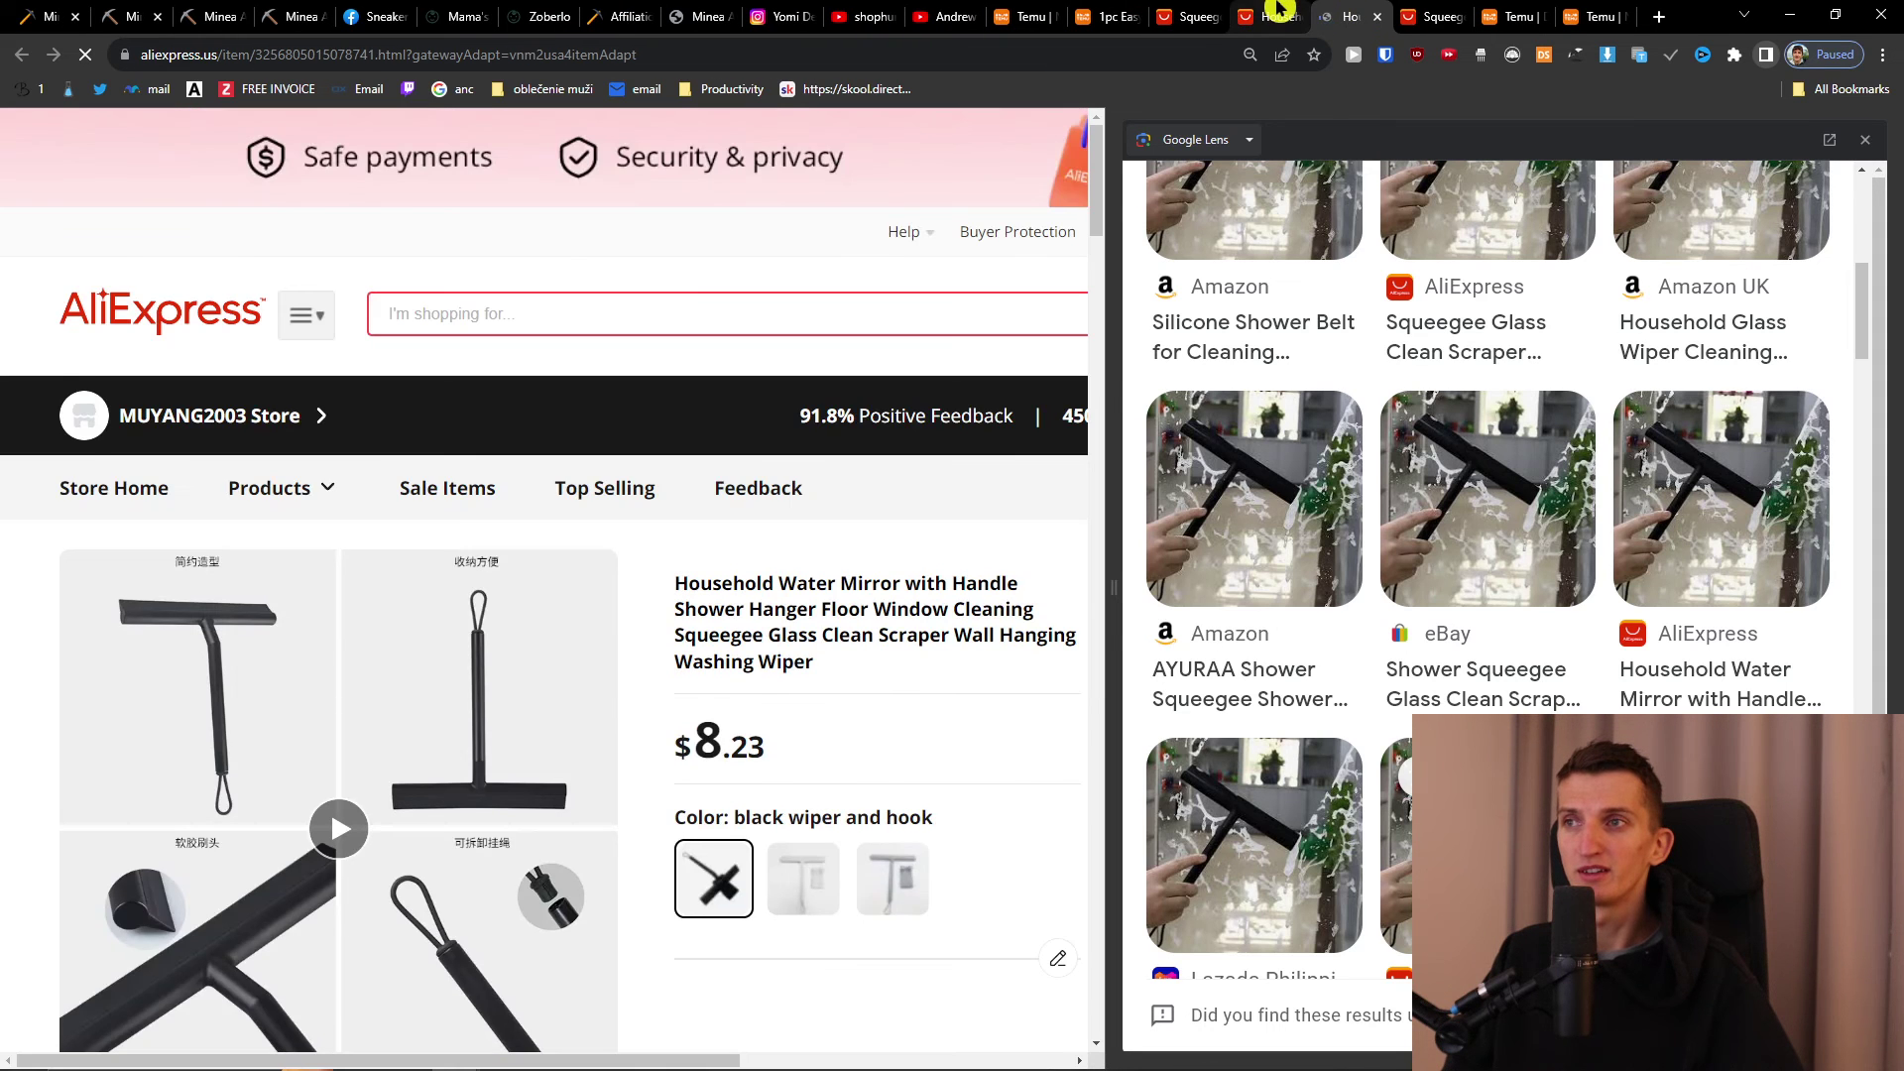
scroll(337, 694, down, 2)
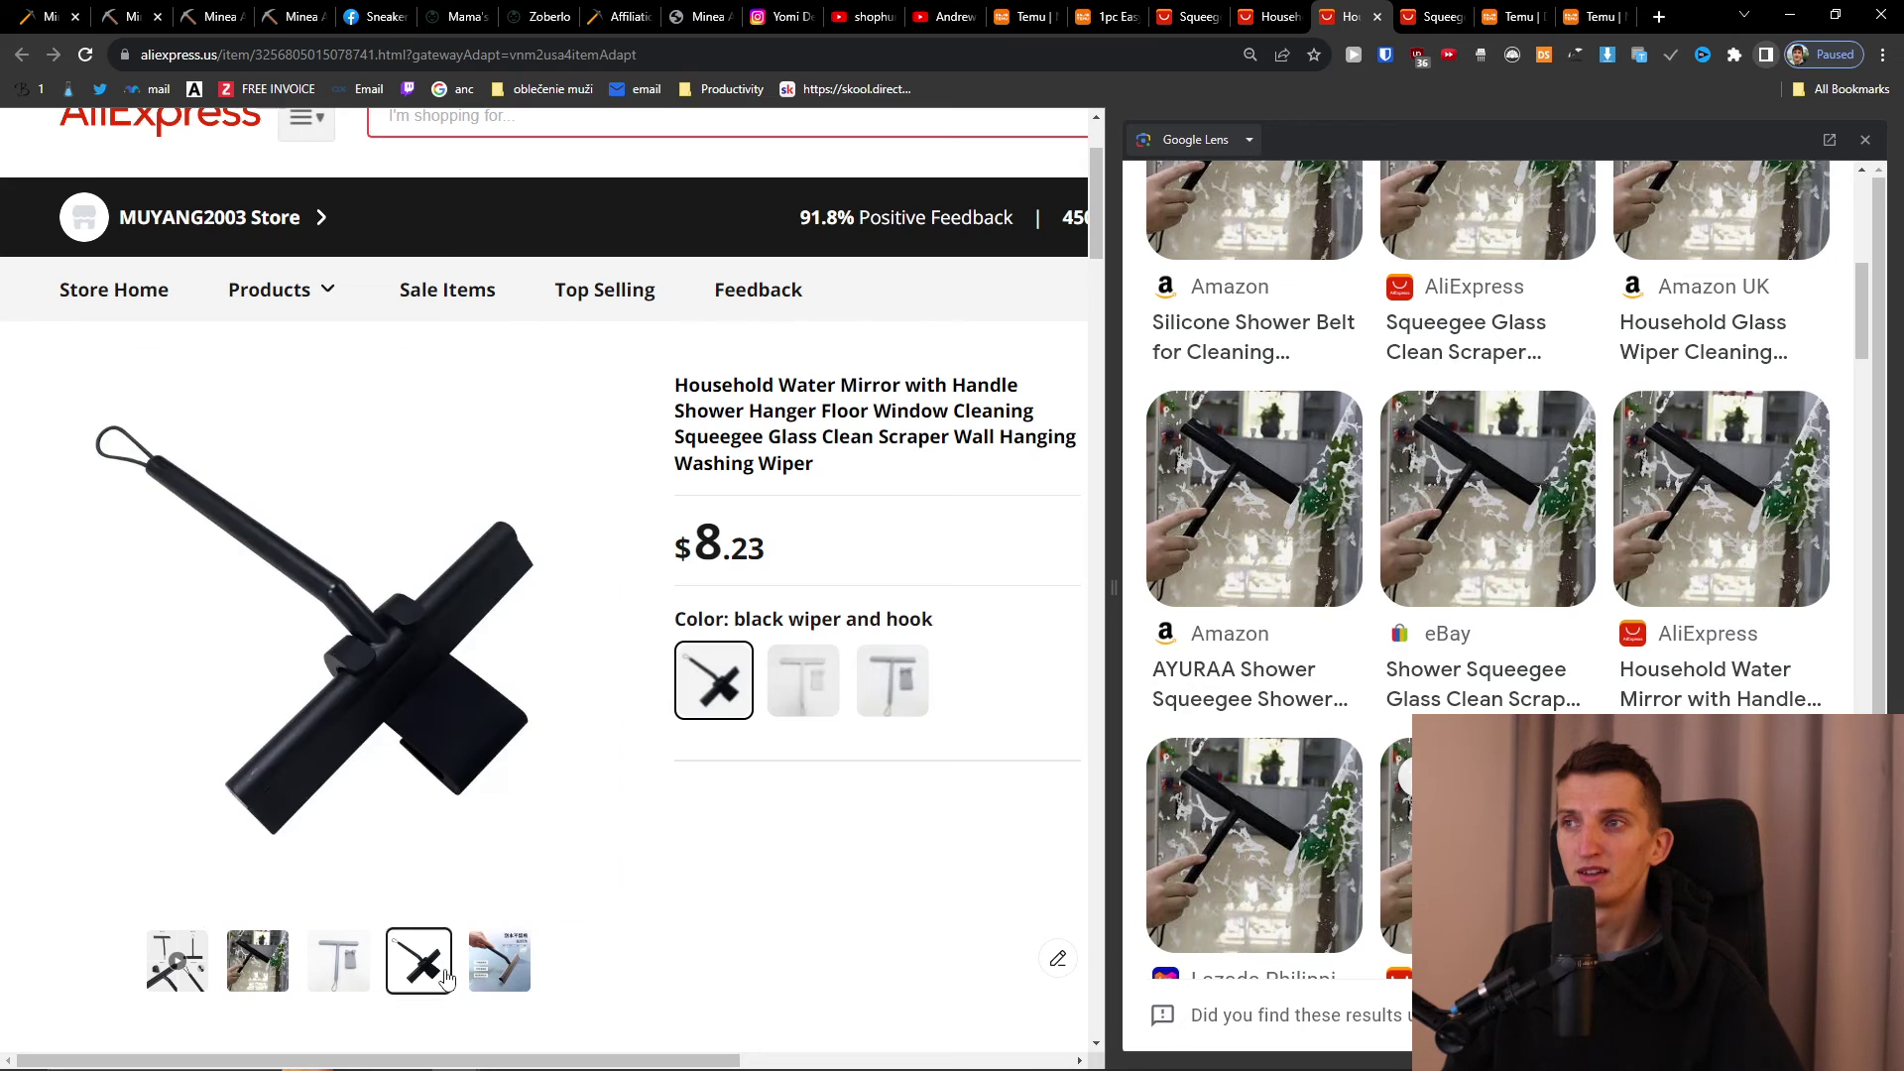
scroll(582, 919, down, 5)
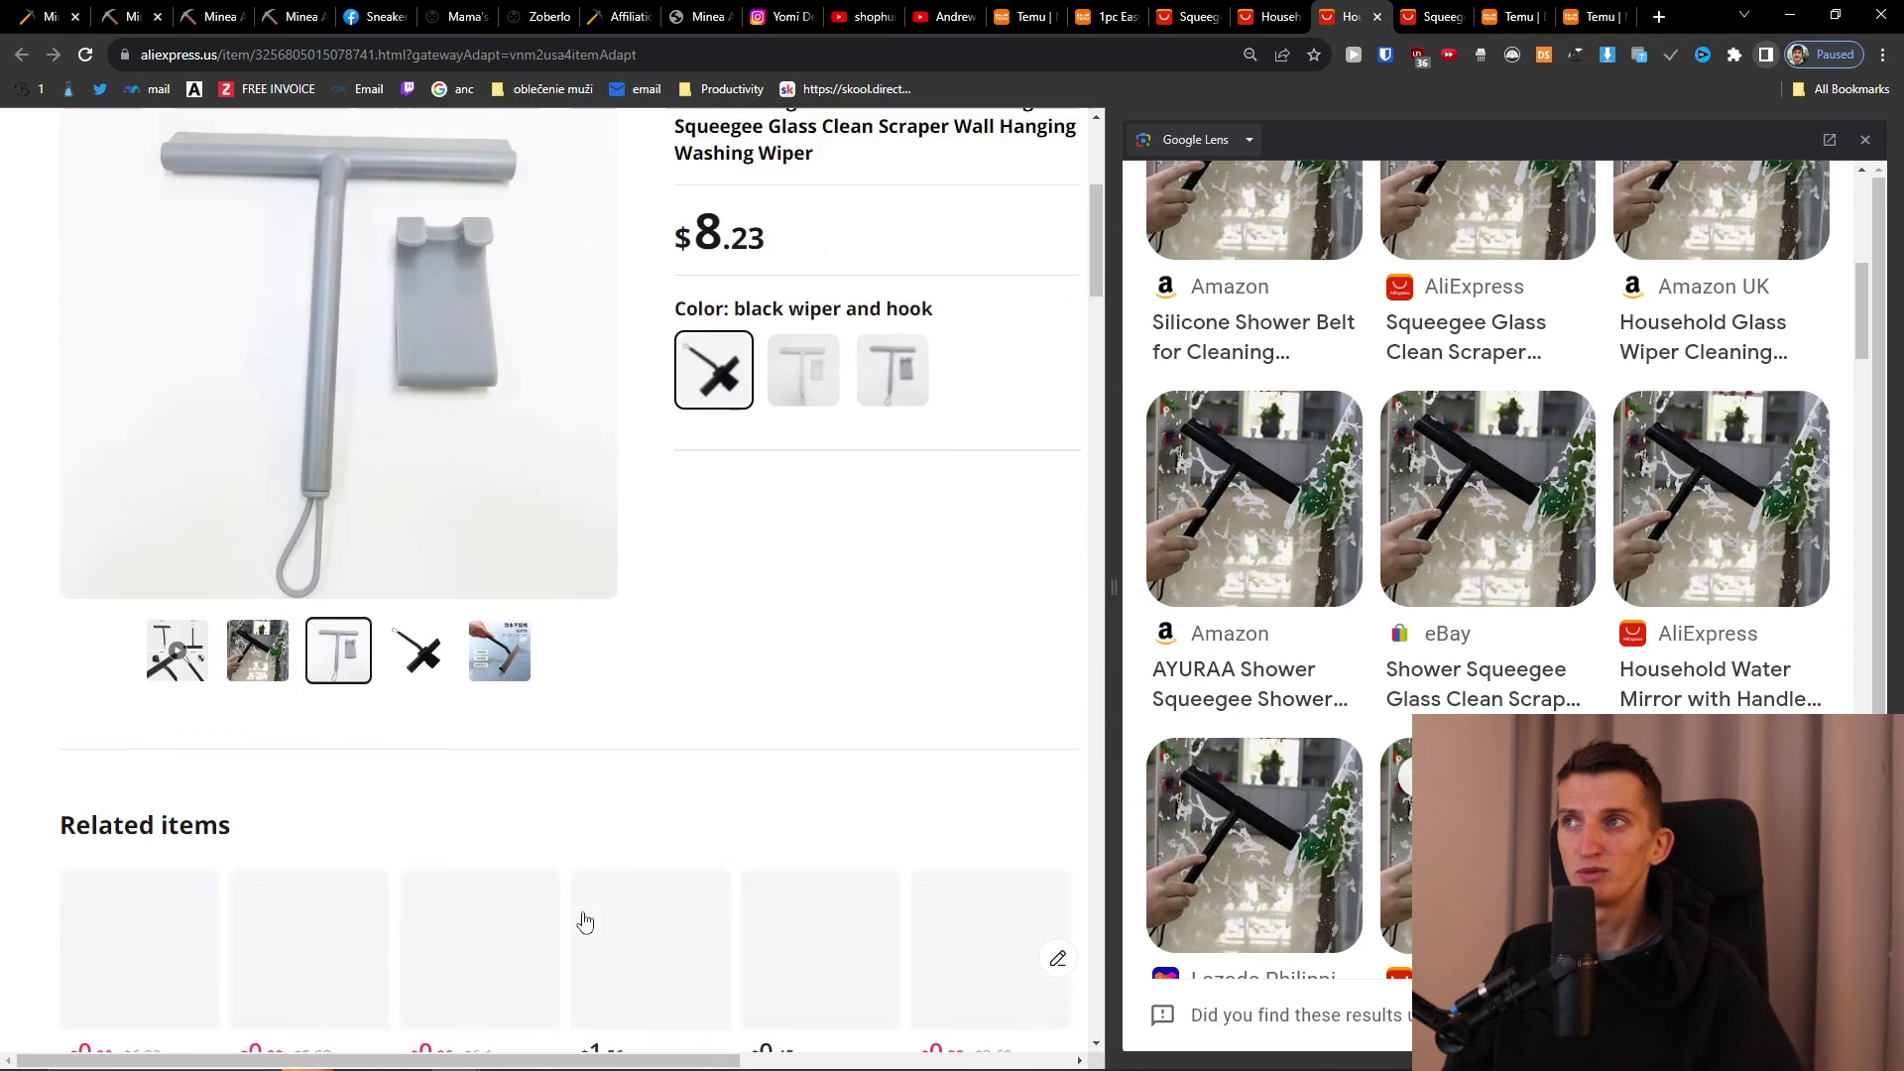
scroll(316, 372, up, 7)
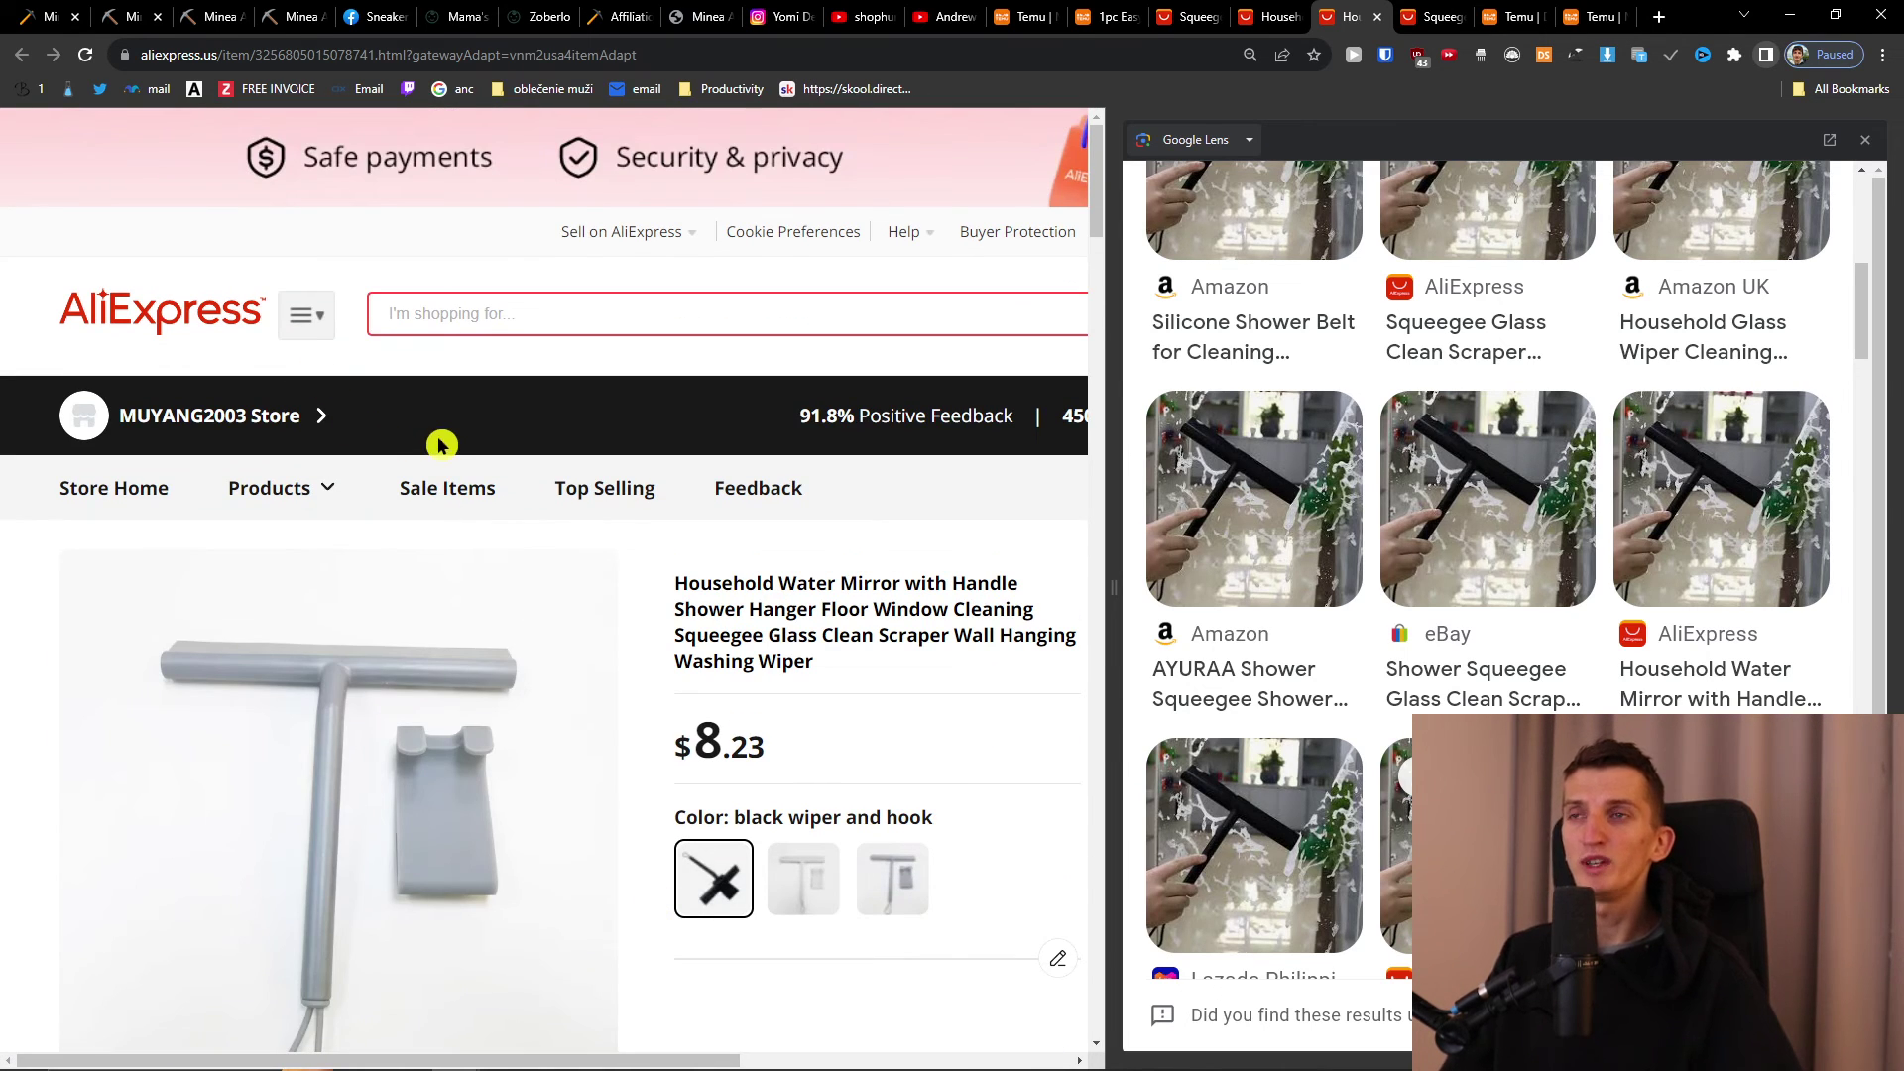
click(1876, 136)
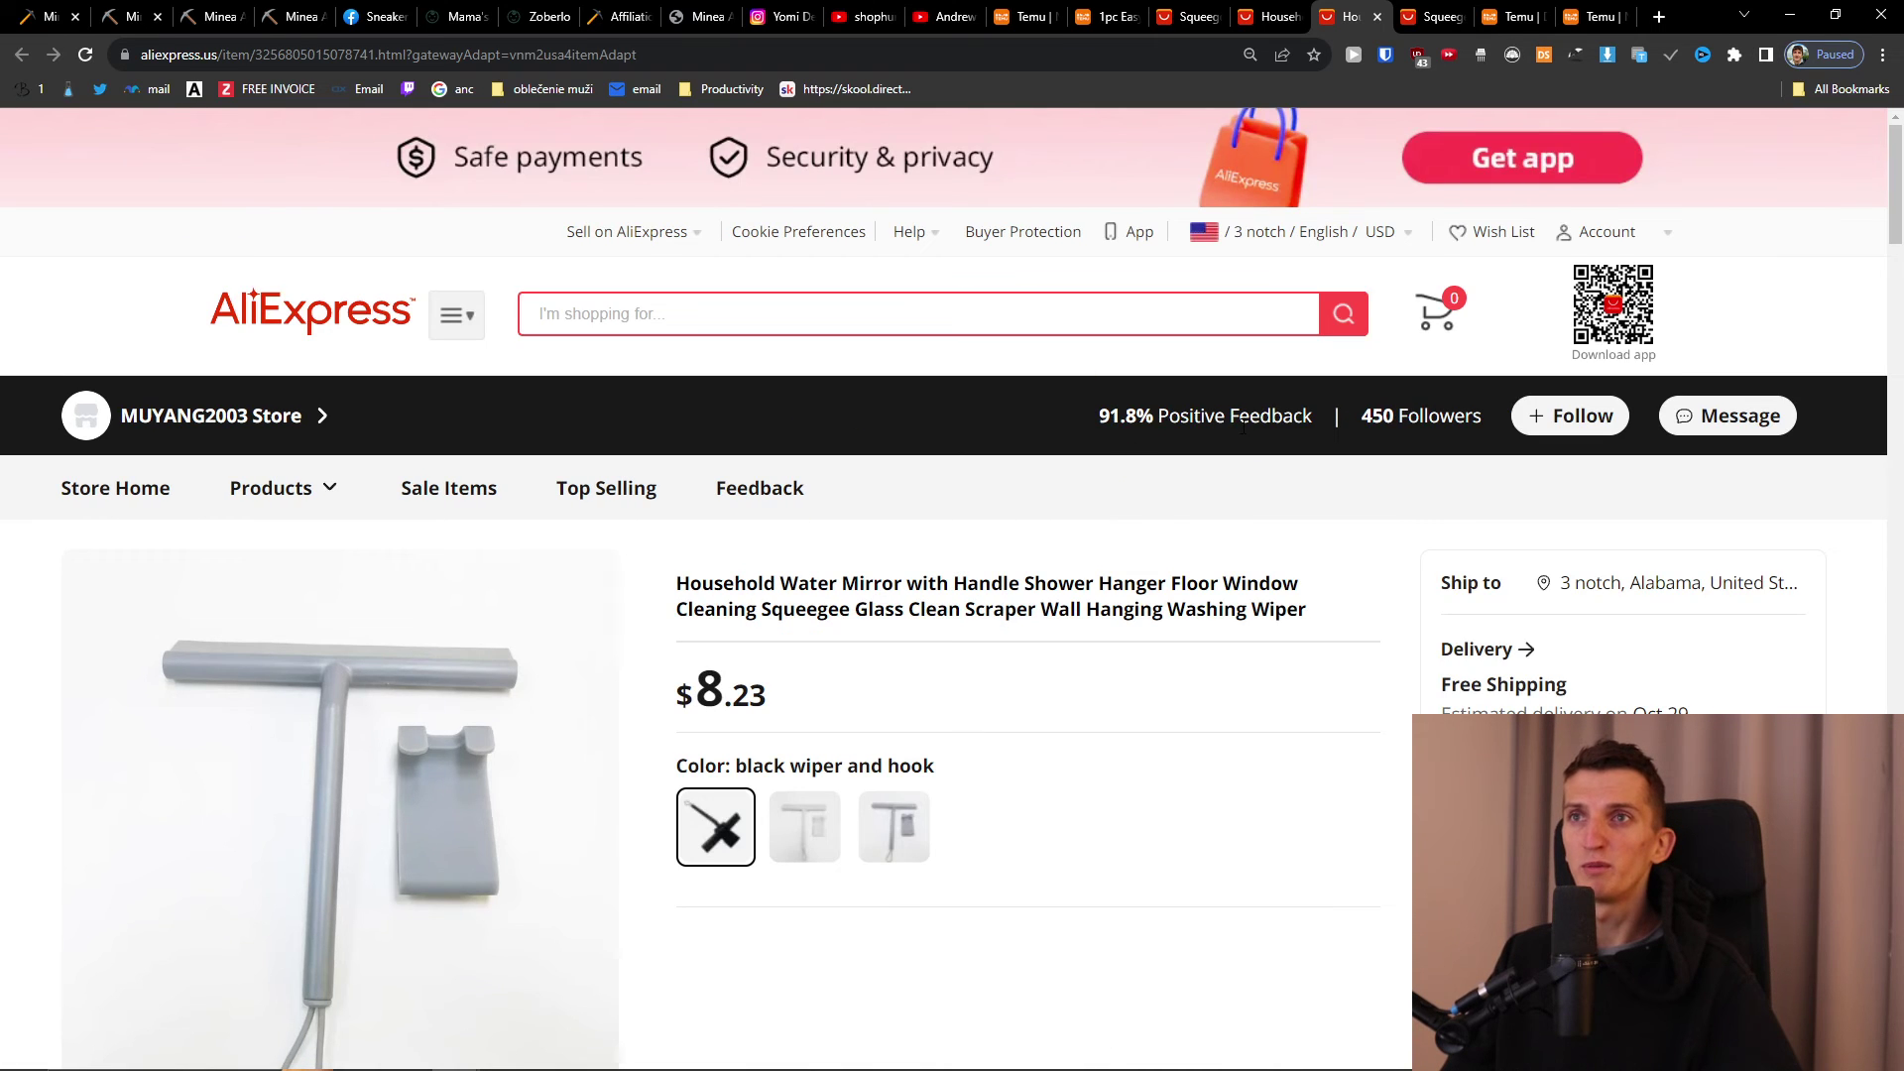
scroll(884, 617, down, 8)
scroll(1016, 723, up, 6)
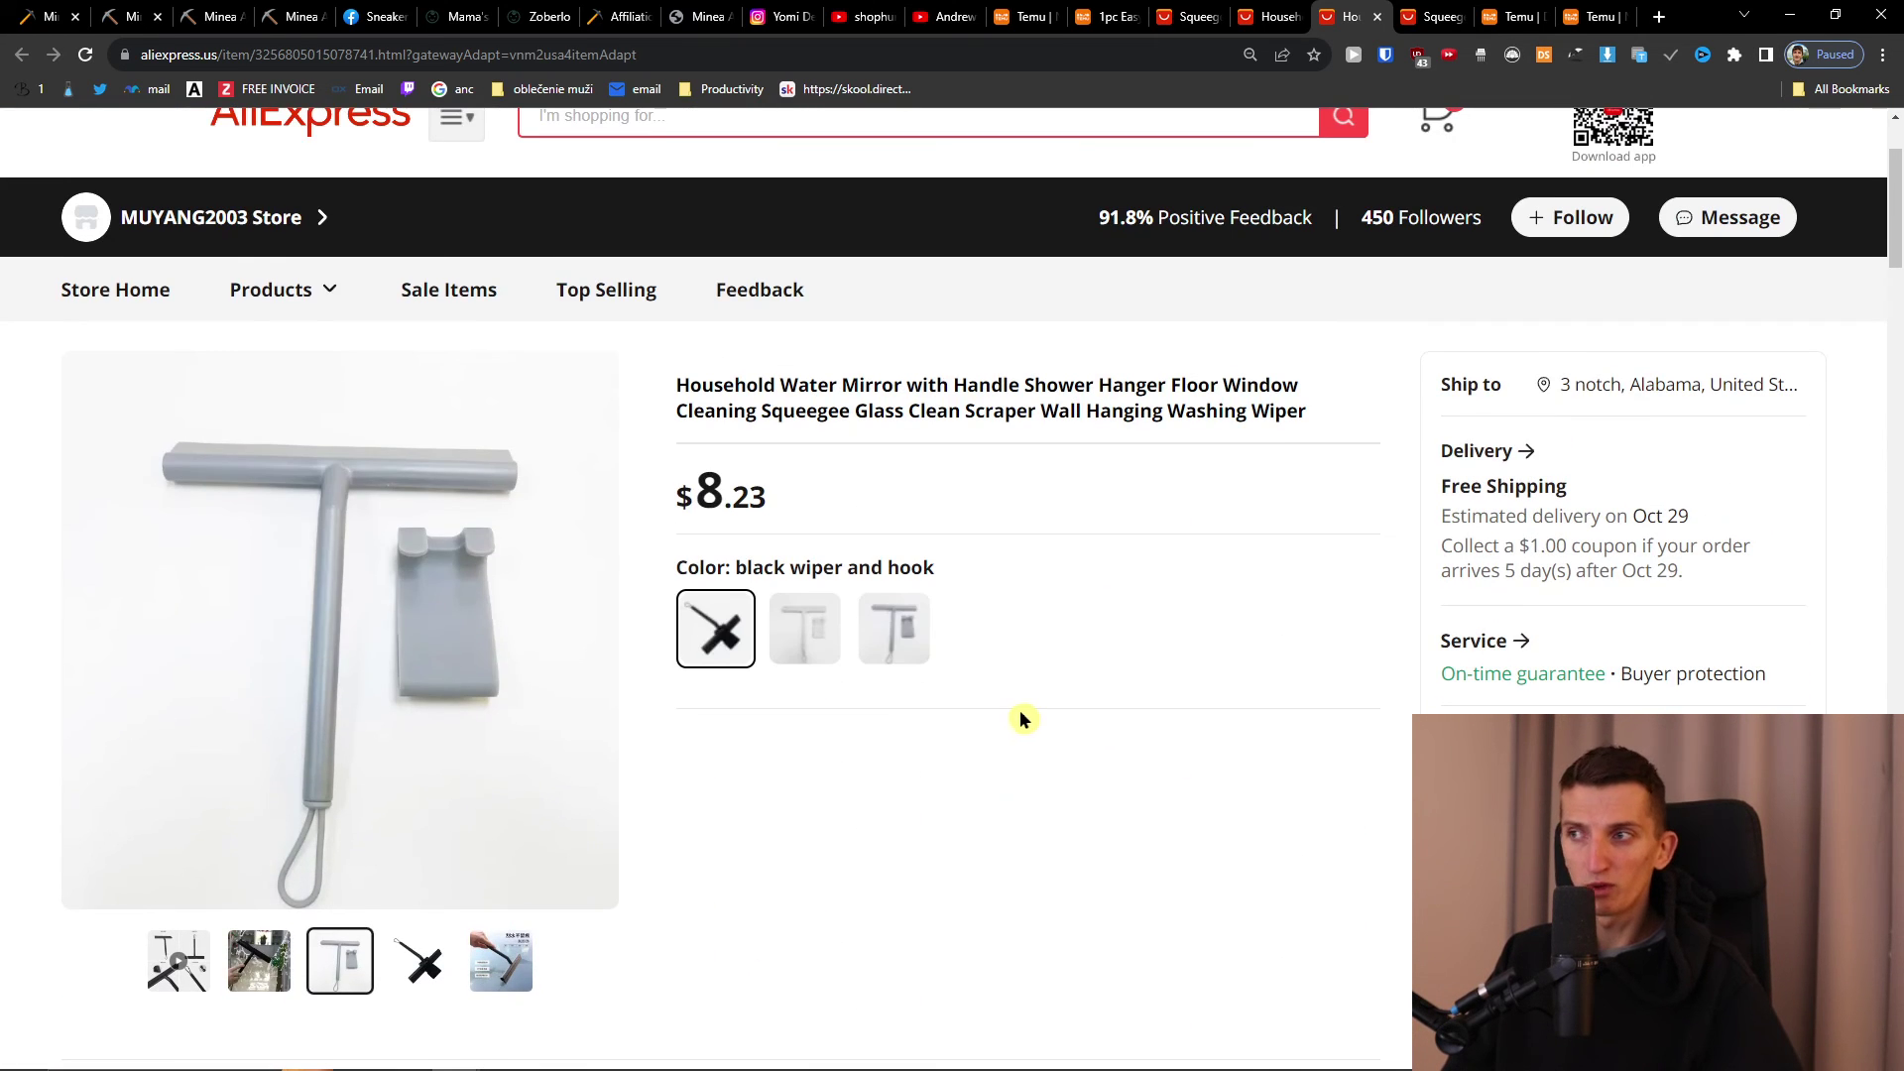